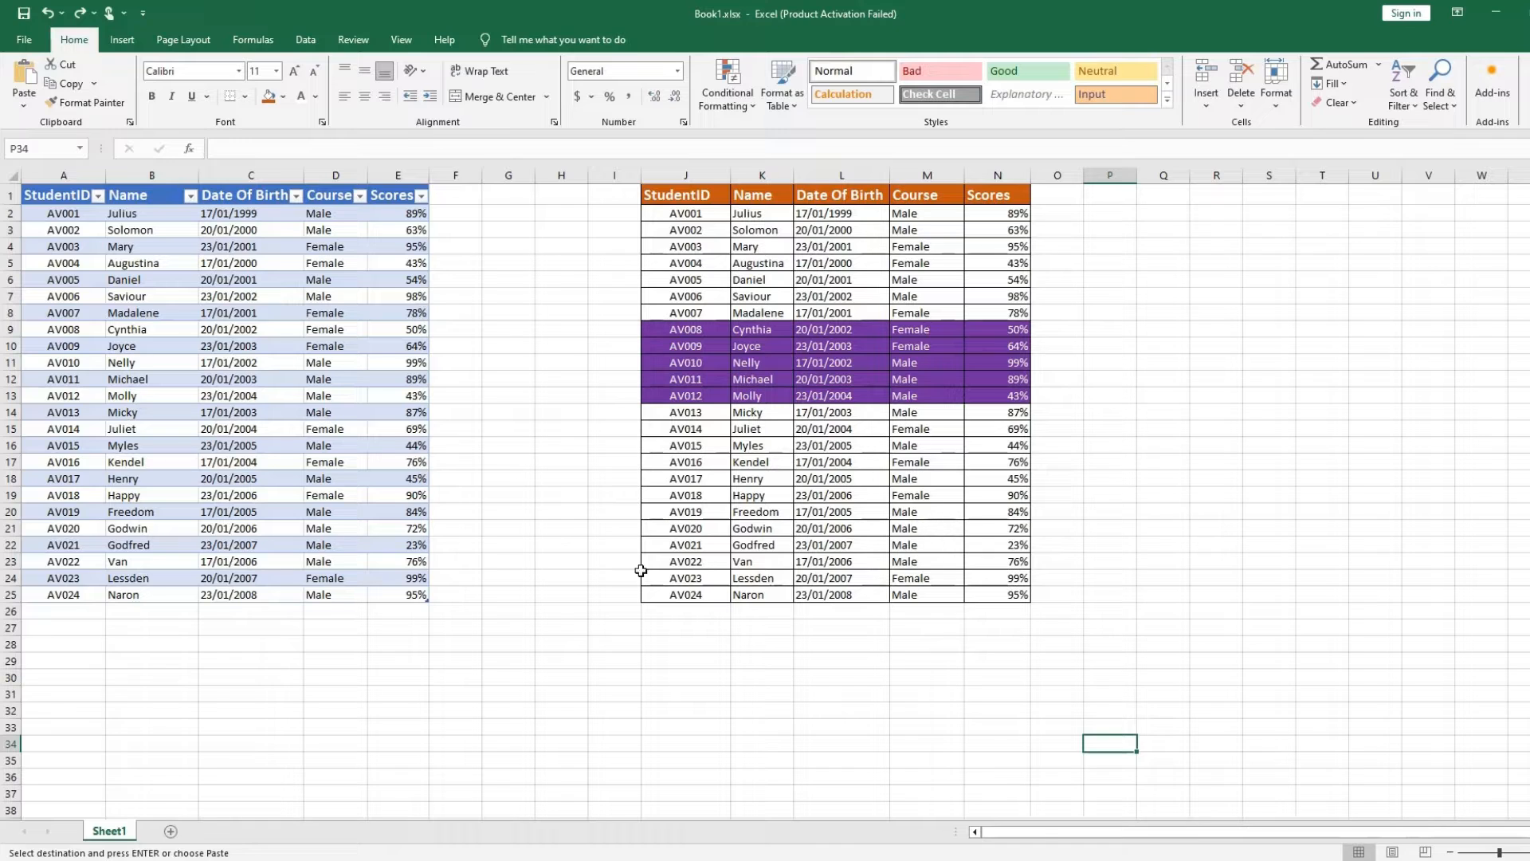
Step: Create a new blank workbook and enter "Stude" in cell A1
{"action": "left_click", "coordinate": [24, 40]}
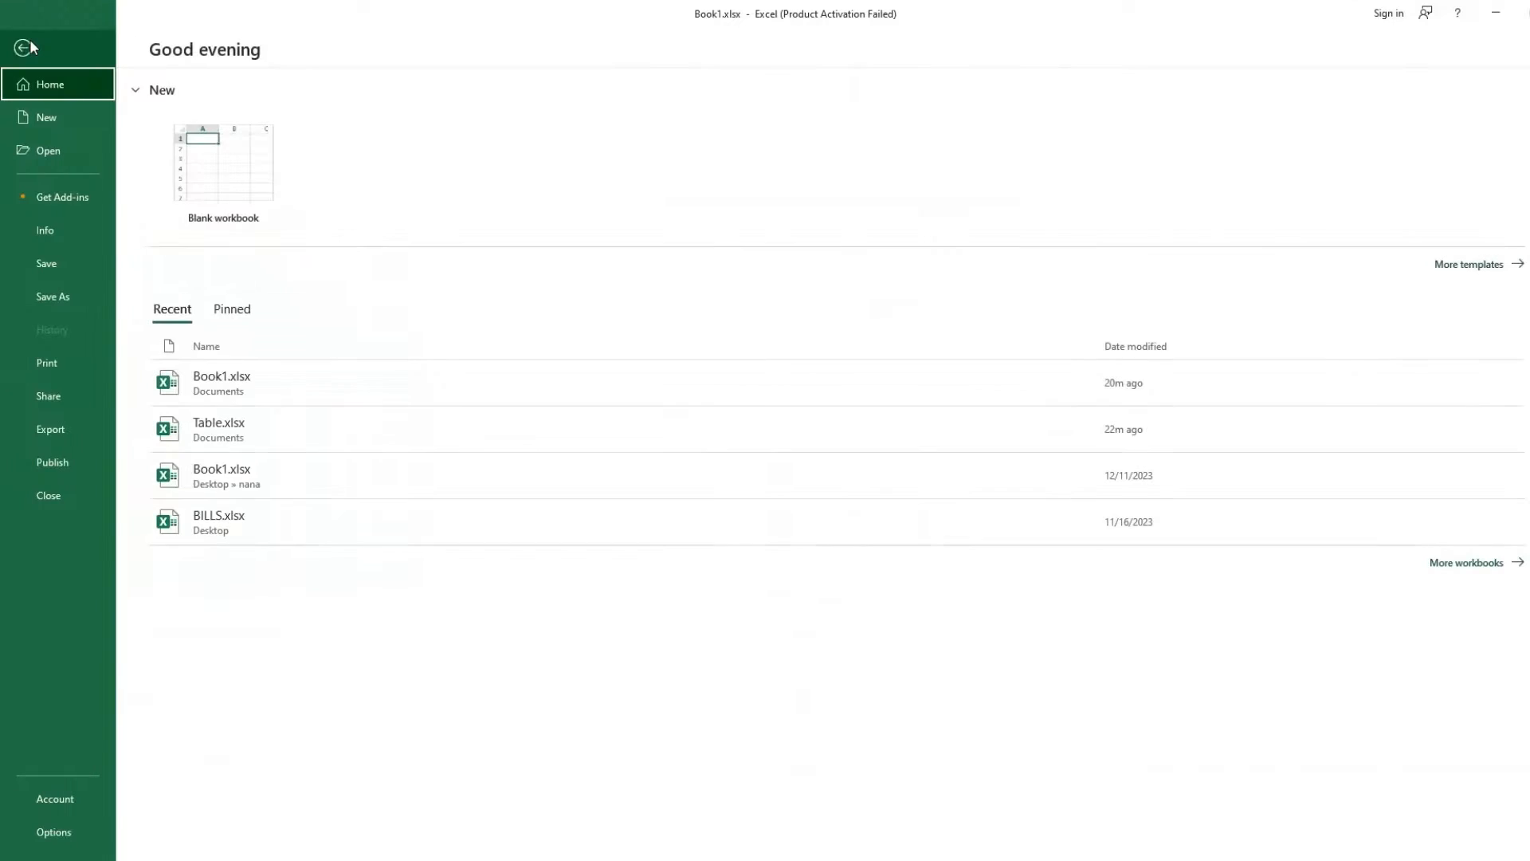
{"action": "left_click", "coordinate": [198, 156]}
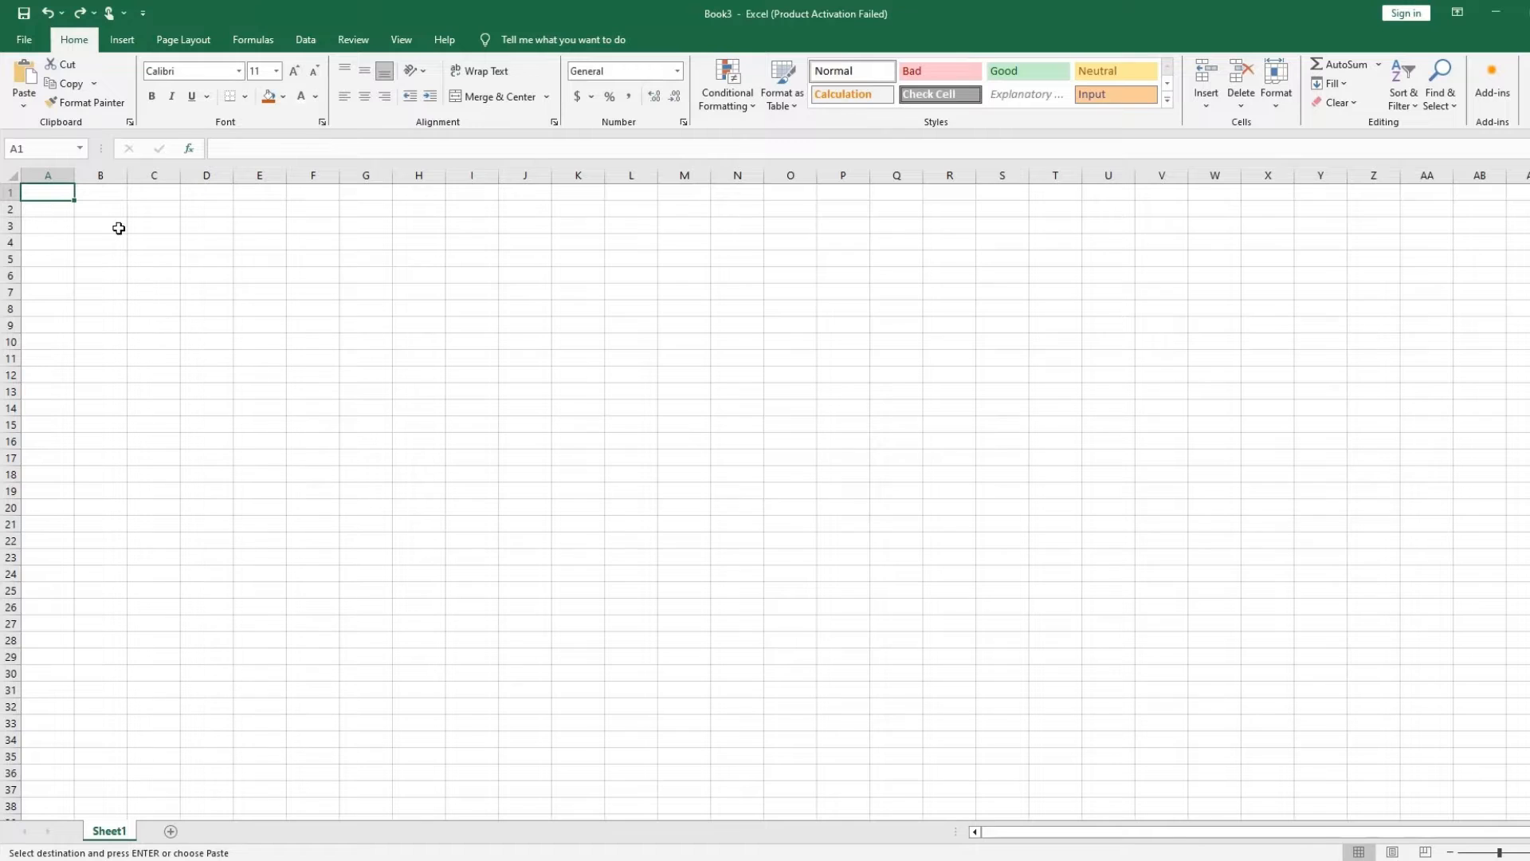
{"action": "left_click", "coordinate": [113, 194]}
{"action": "left_click", "coordinate": [43, 194]}
{"action": "double_click", "coordinate": [44, 191]}
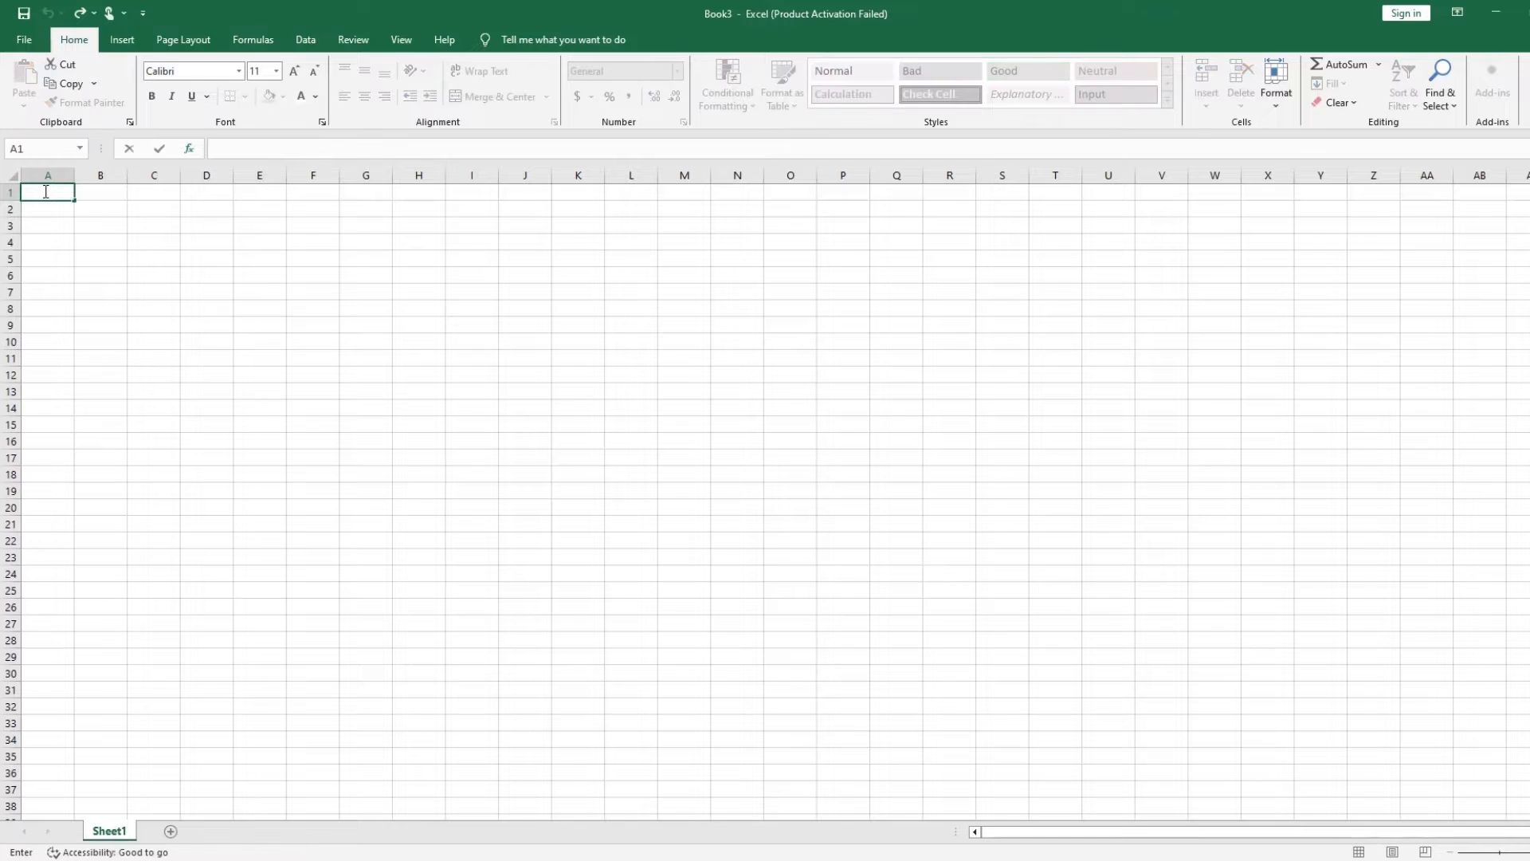
{"action": "type", "text": "Stude"}
{"action": "left_click", "coordinate": [112, 193]}
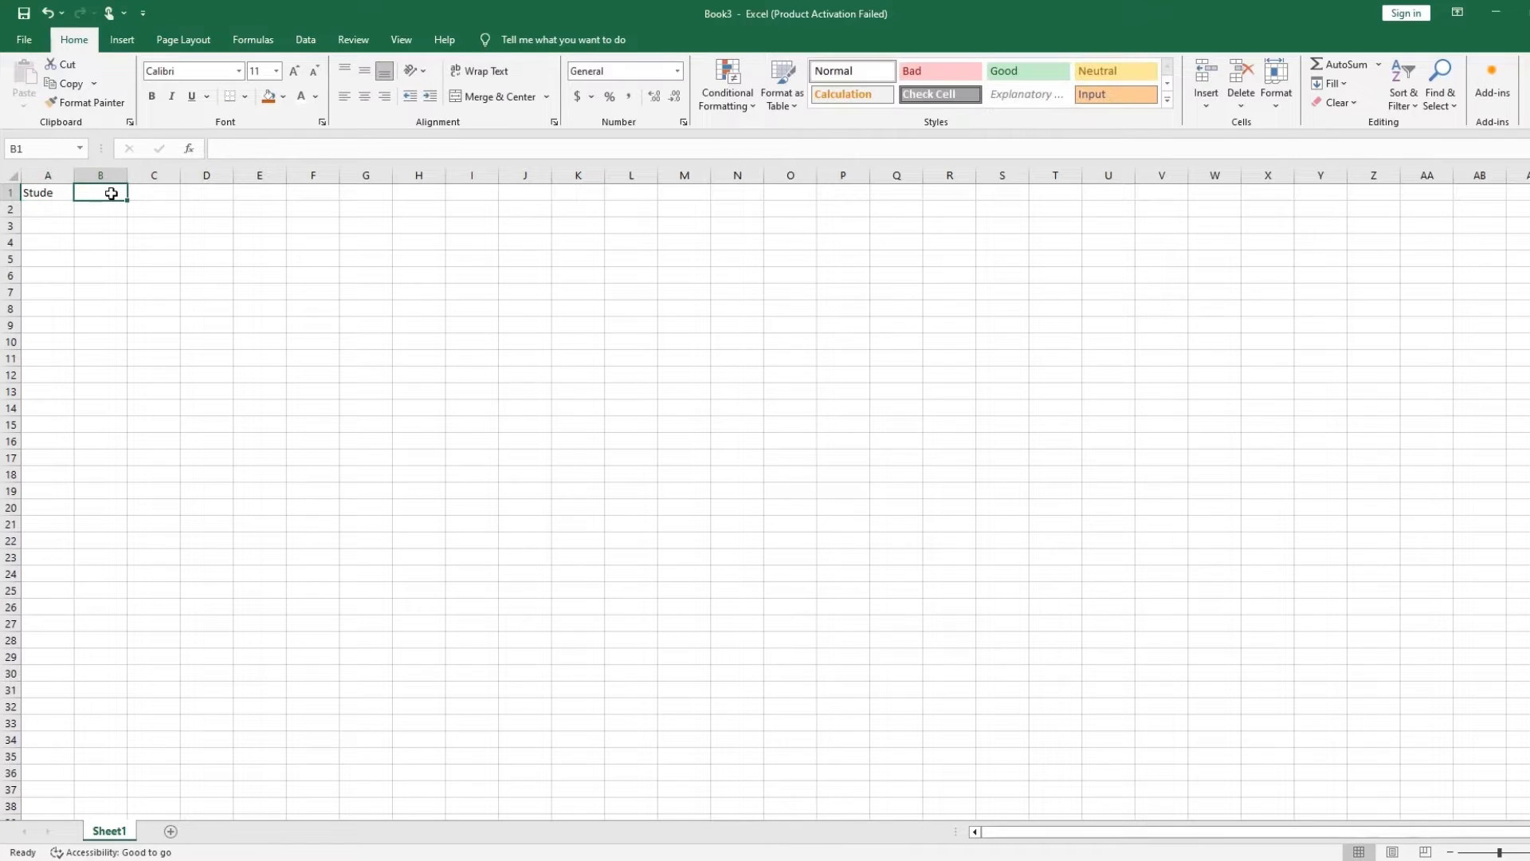
{"action": "left_click", "coordinate": [59, 207]}
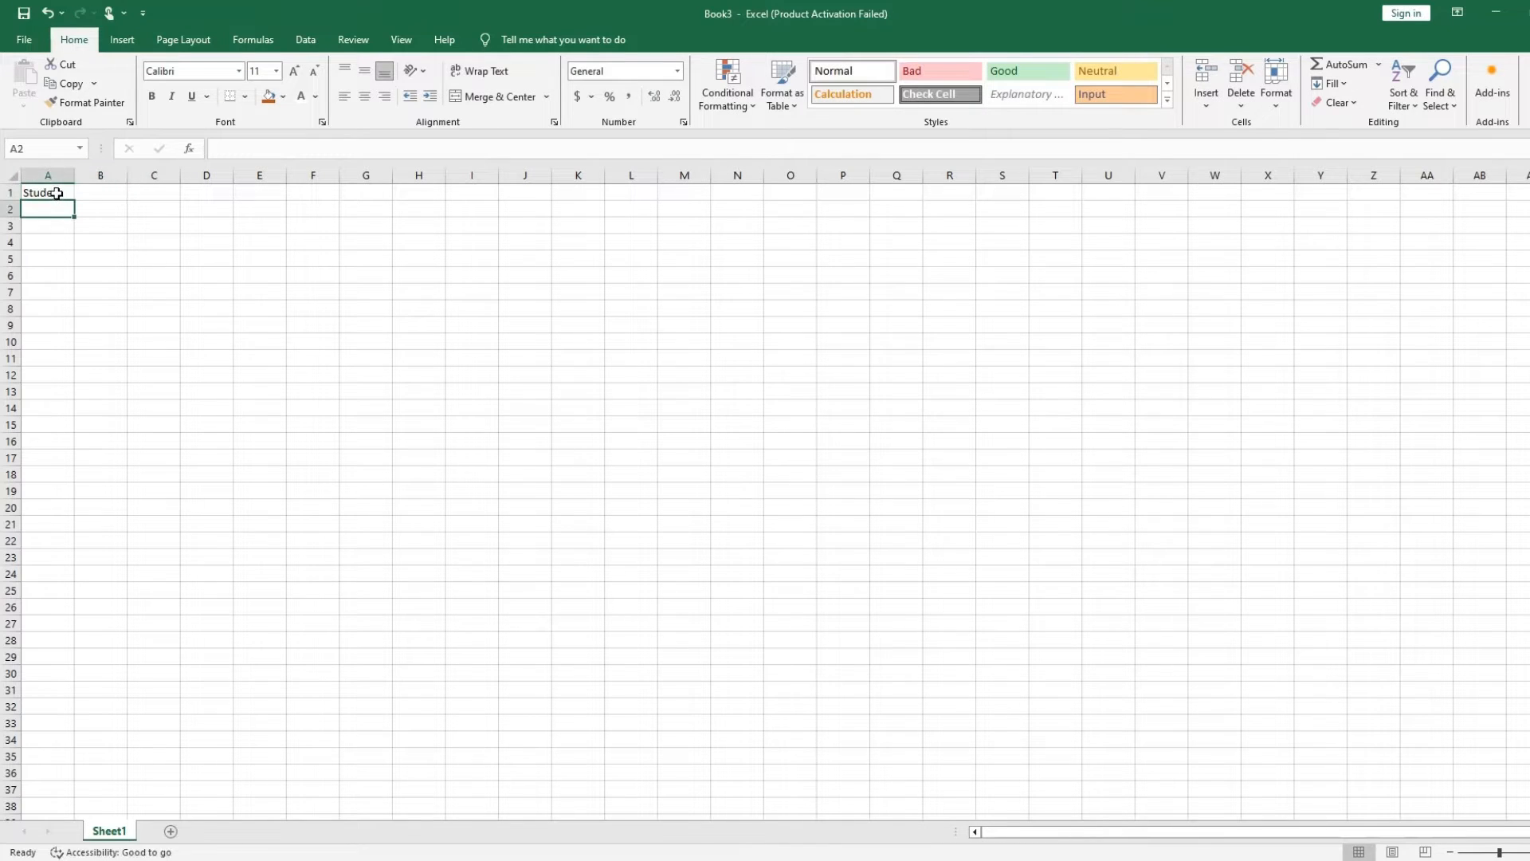
{"action": "double_click", "coordinate": [57, 193]}
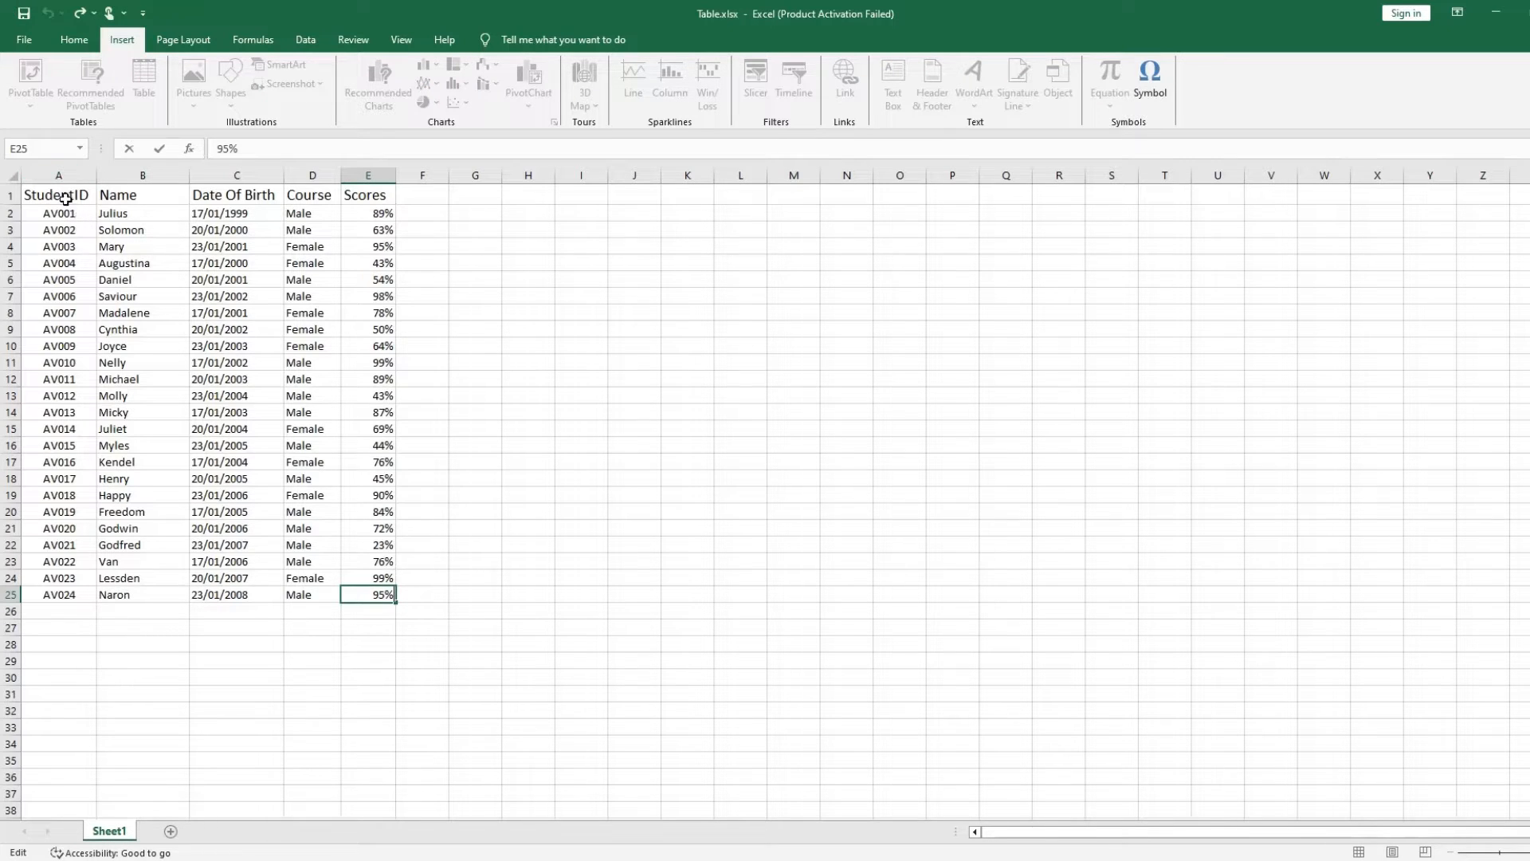
{"action": "left_click", "coordinate": [49, 462]}
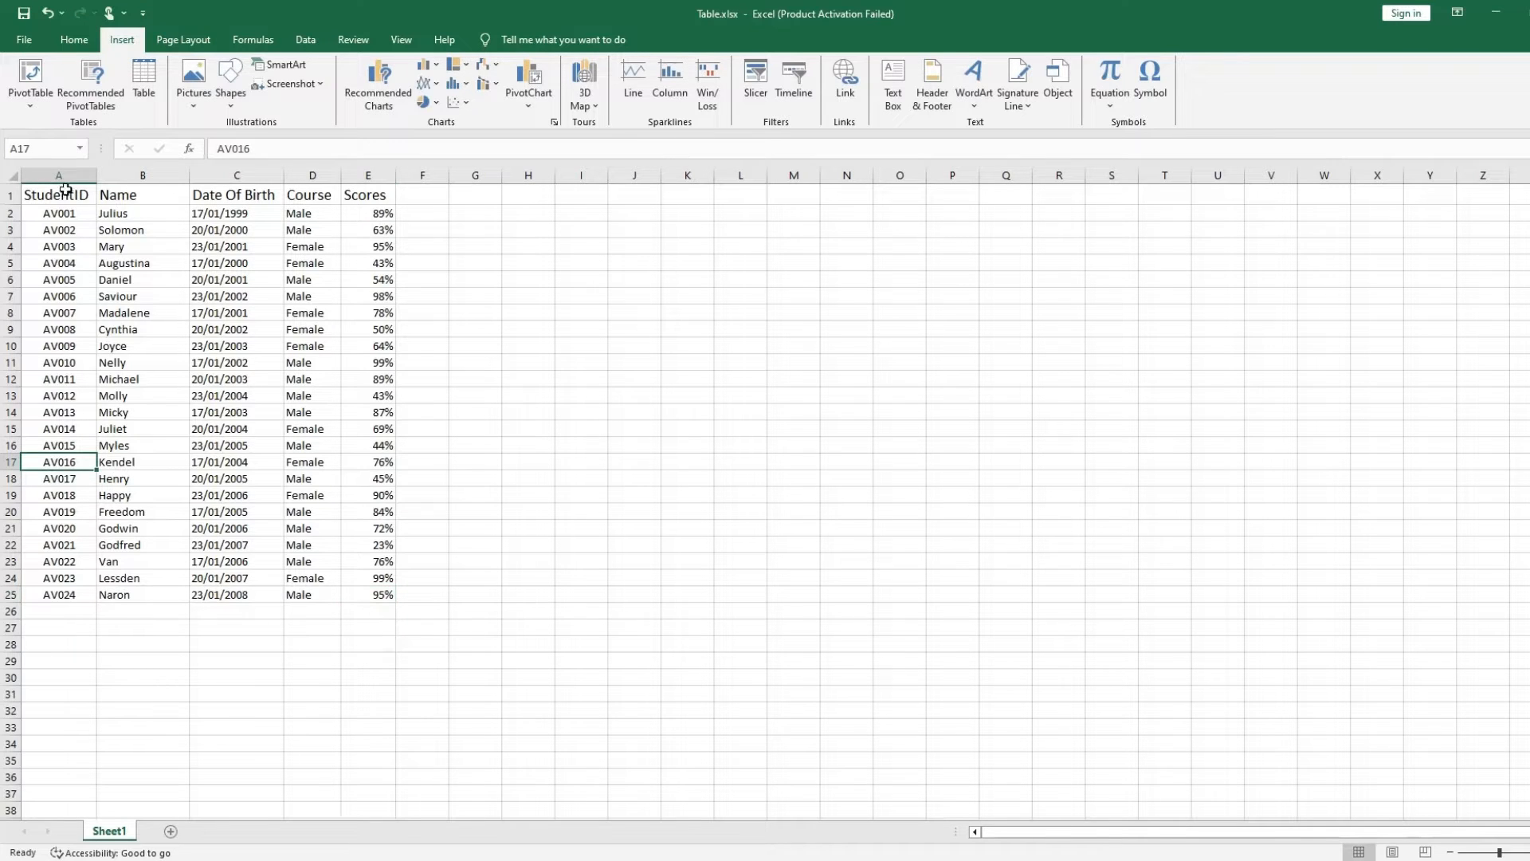
{"action": "left_click_drag", "start_coordinate": [145, 212], "coordinate": [139, 561]}
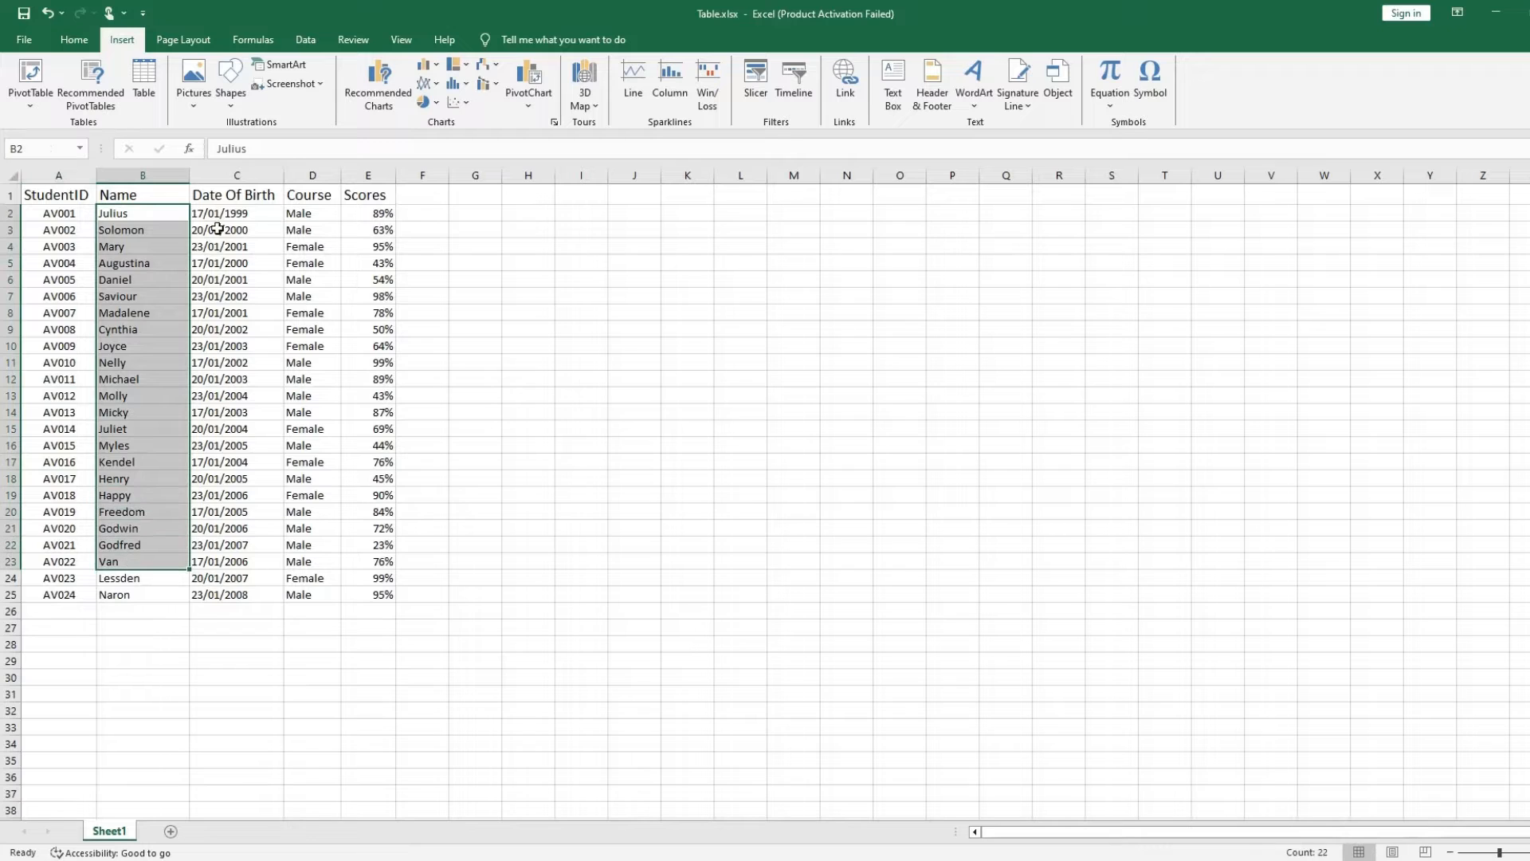
{"action": "left_click_drag", "start_coordinate": [250, 194], "coordinate": [239, 569]}
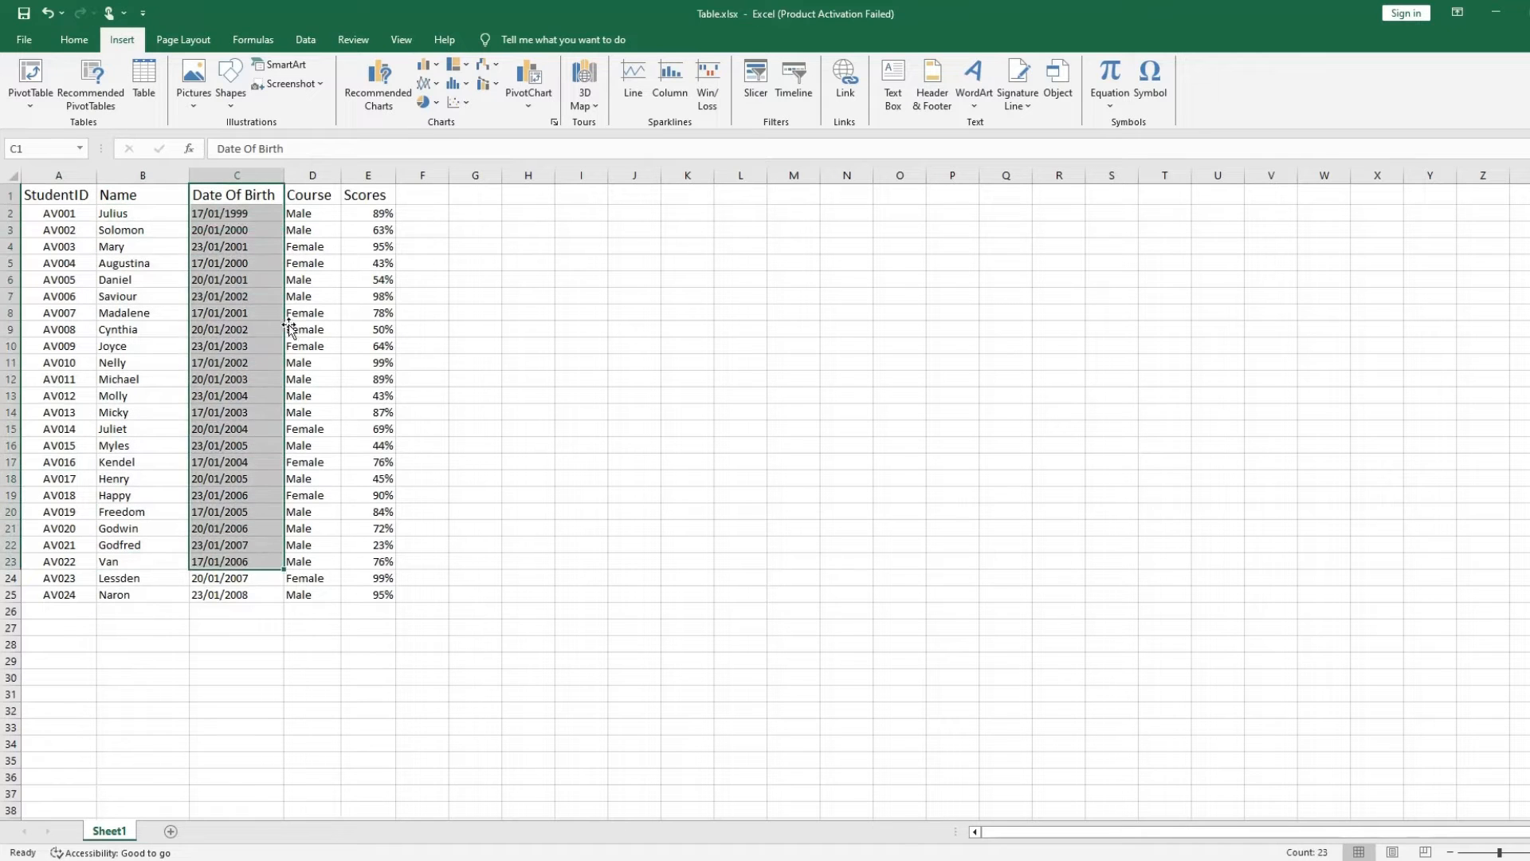
{"action": "left_click", "coordinate": [296, 280]}
Step: Replace the Course header in cell D1 with "Gender"
{"action": "double_click", "coordinate": [319, 201]}
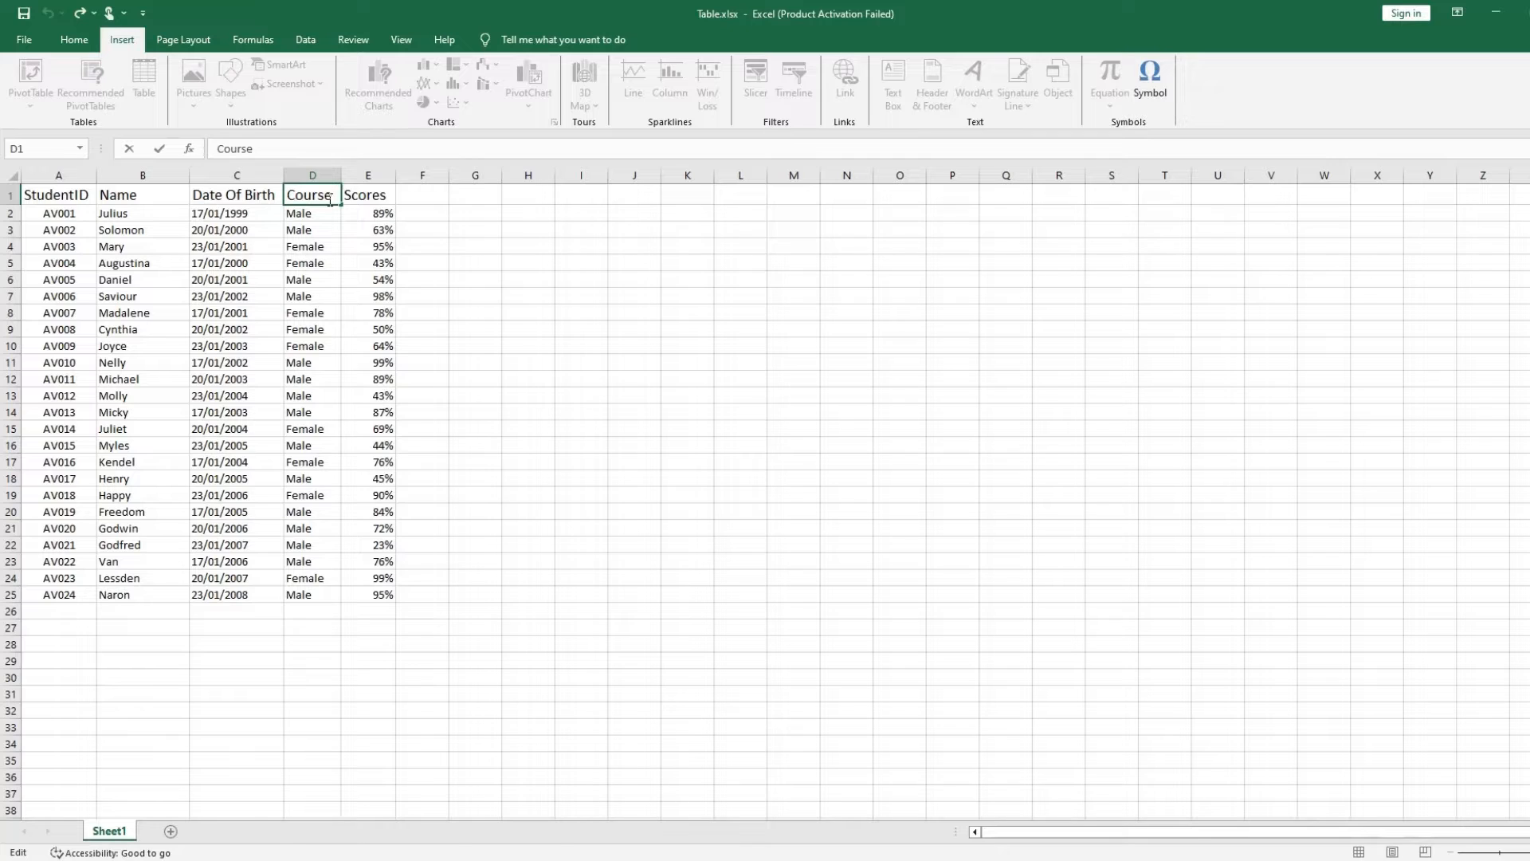
{"action": "key", "text": "BackSpace"}
{"action": "key", "text": "BackSpace"}
{"action": "key", "text": "BackSpace"}
{"action": "key", "text": "BackSpace"}
{"action": "key", "text": "BackSpace"}
{"action": "key", "text": "BackSpace"}
{"action": "type", "text": "Gende"}
{"action": "left_click_drag", "start_coordinate": [364, 195], "coordinate": [344, 586]}
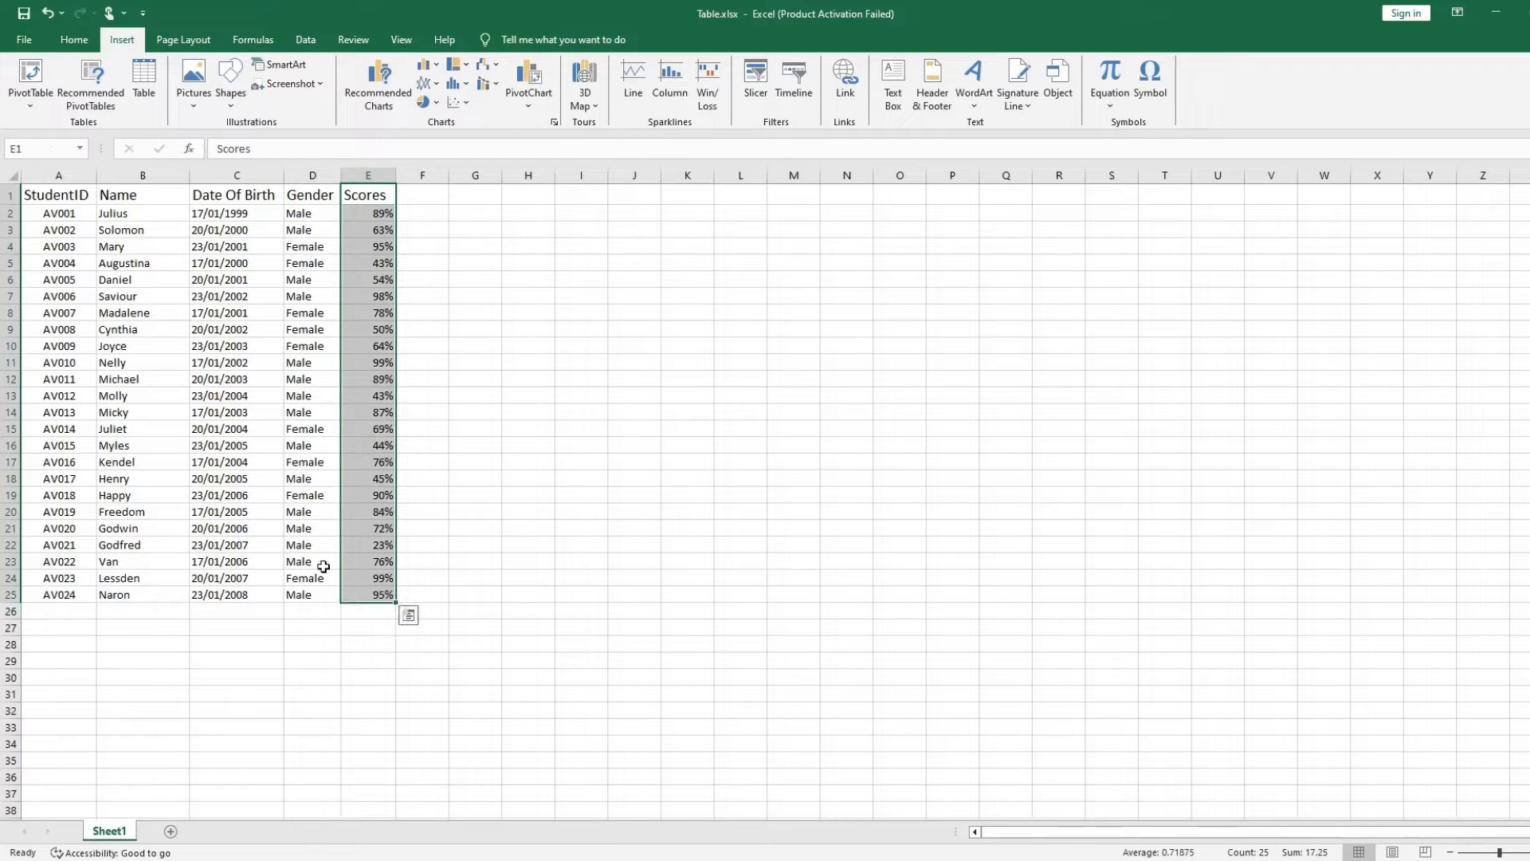
{"action": "left_click", "coordinate": [132, 310]}
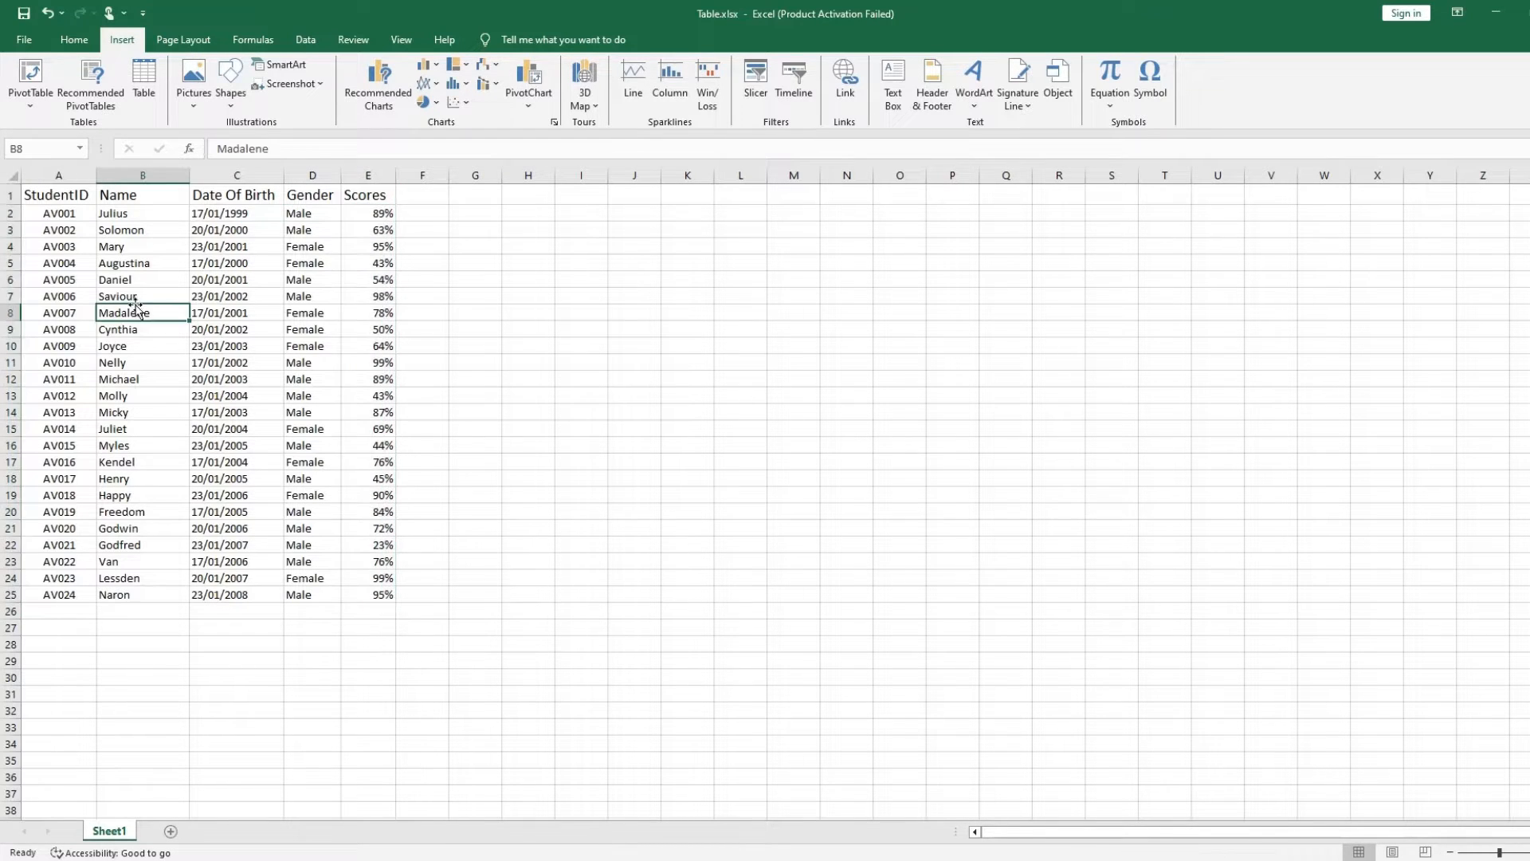
{"action": "left_click", "coordinate": [67, 195]}
{"action": "left_click_drag", "start_coordinate": [67, 196], "coordinate": [375, 589]}
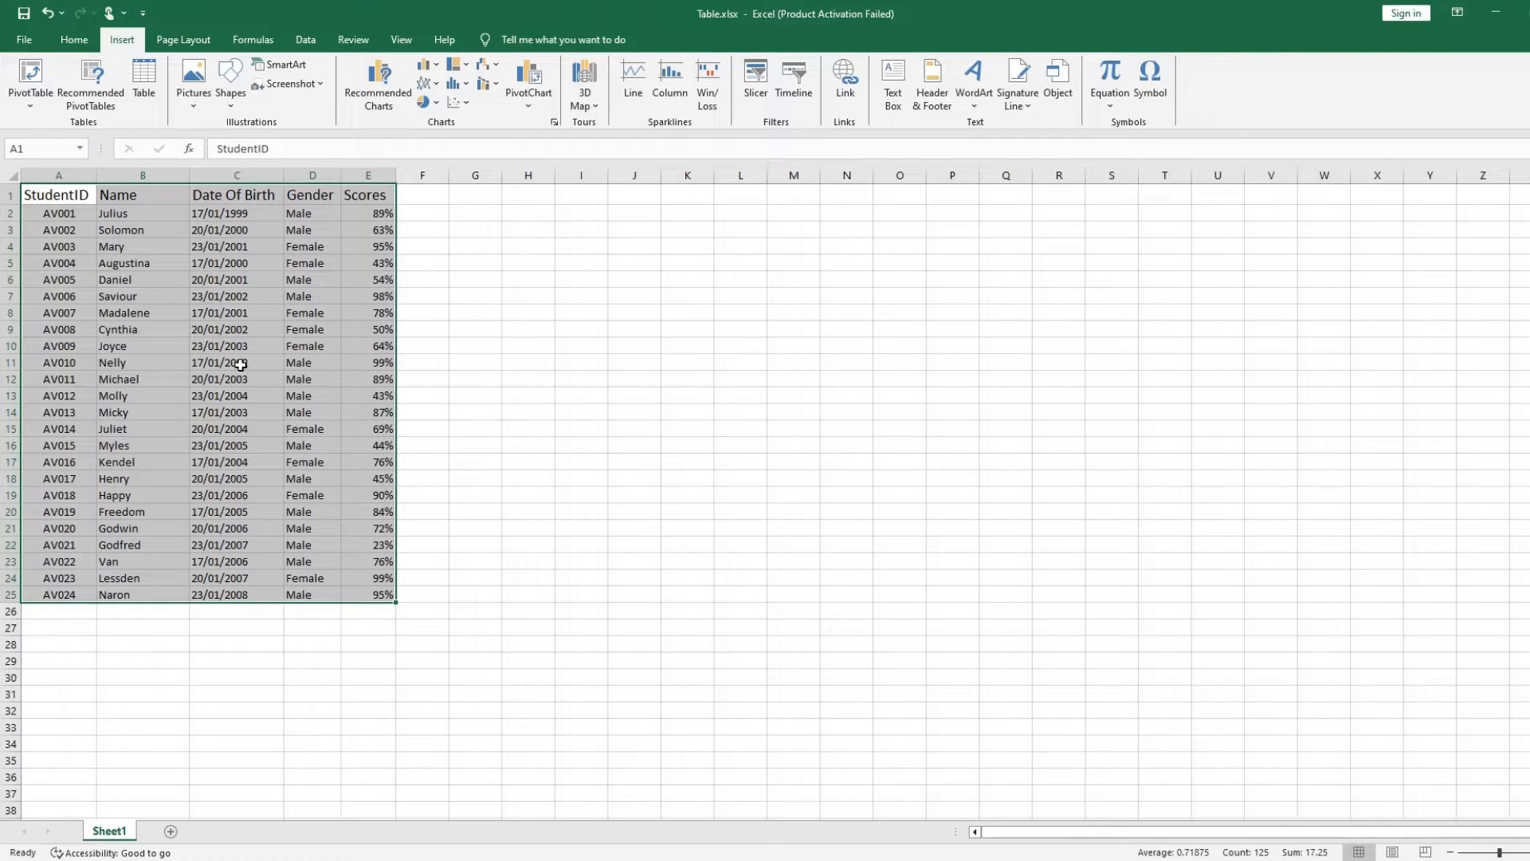
{"action": "left_click", "coordinate": [452, 264]}
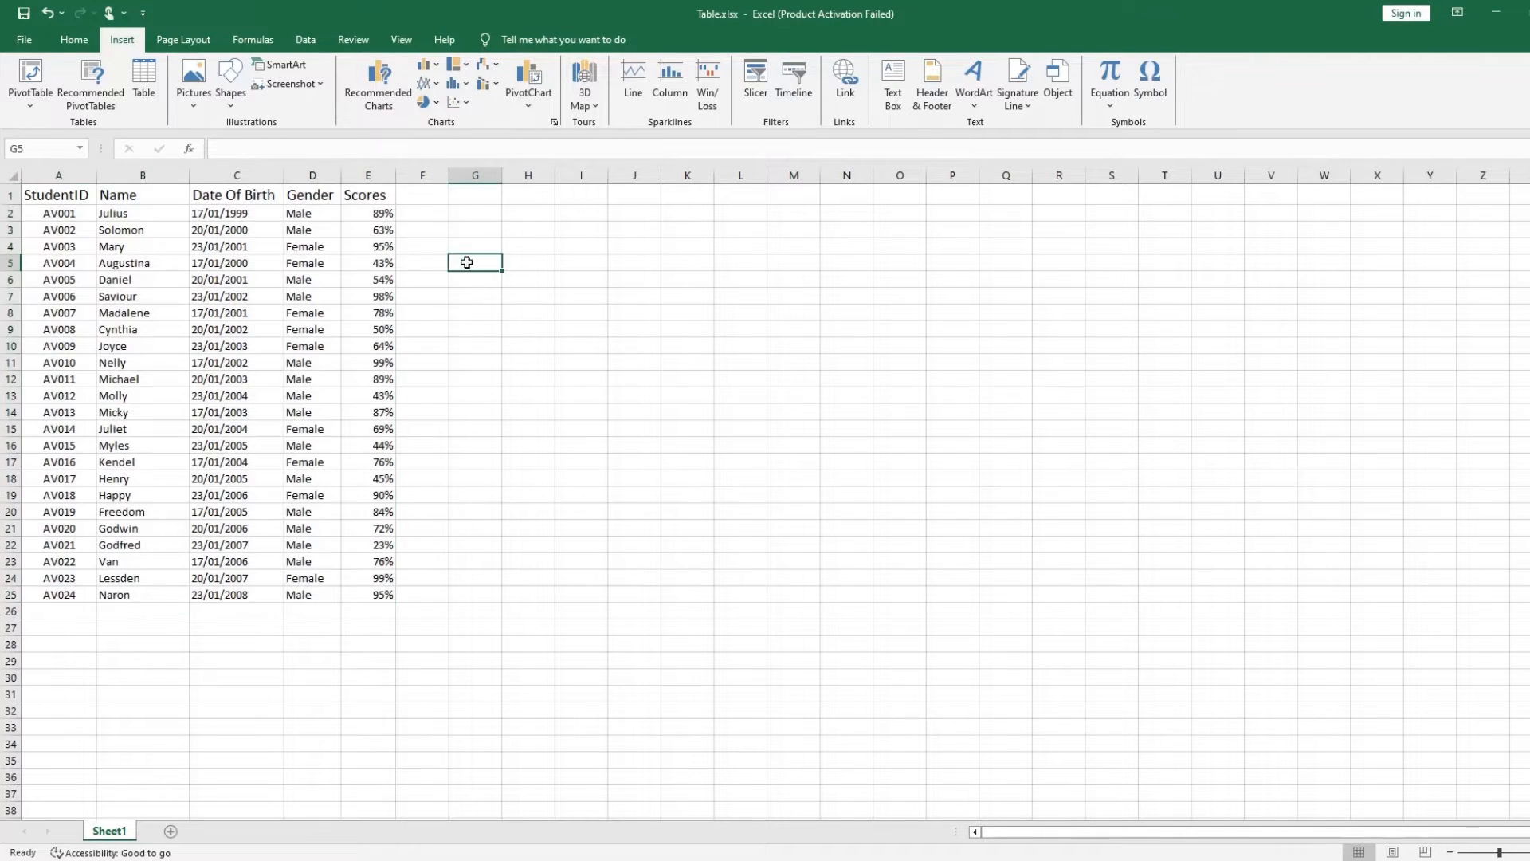
{"action": "left_click", "coordinate": [484, 201]}
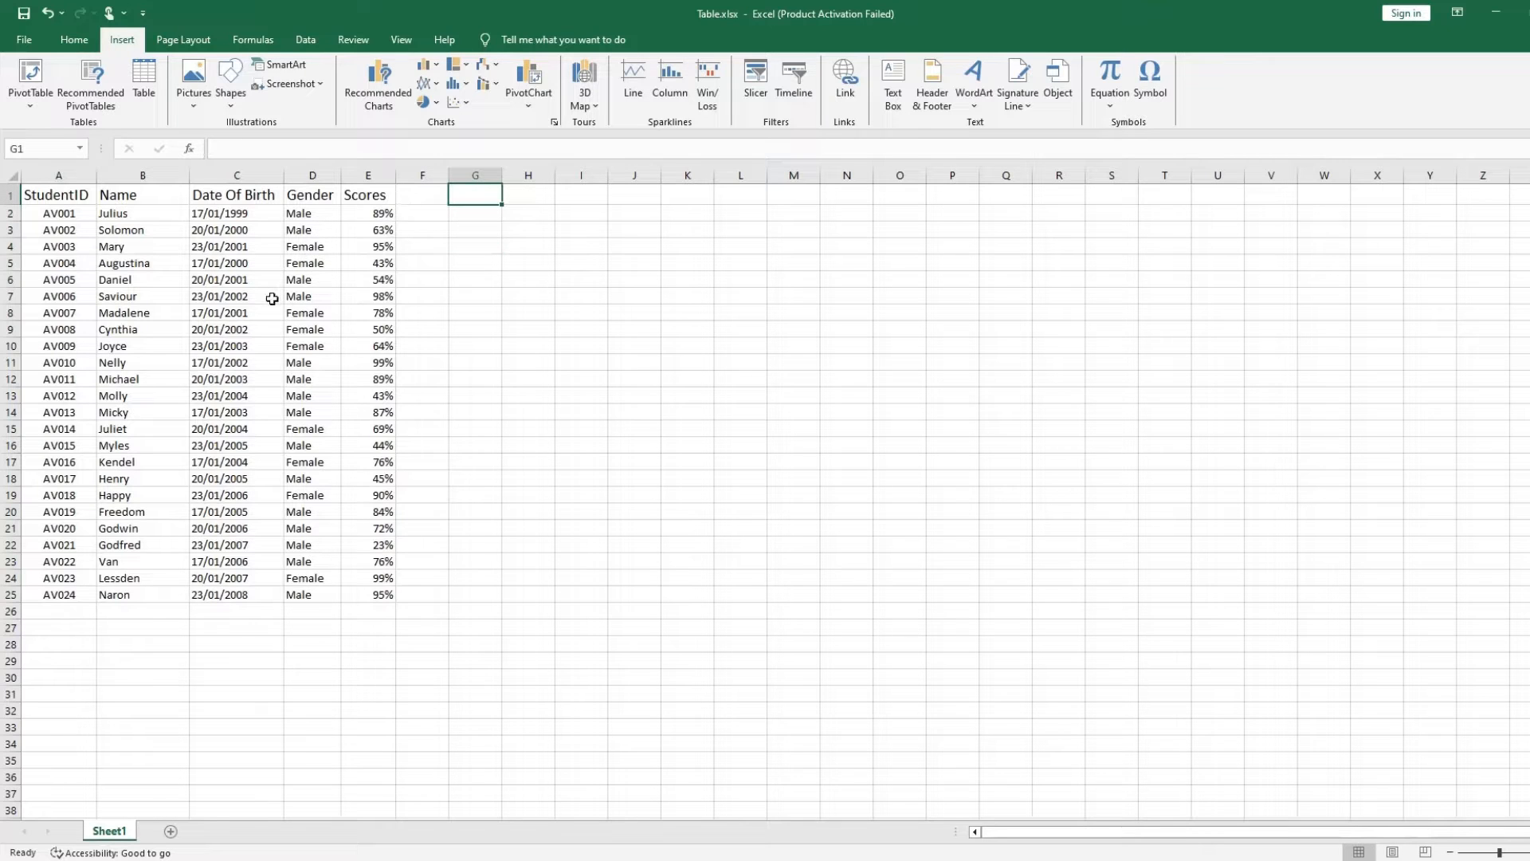
{"action": "left_click", "coordinate": [576, 341]}
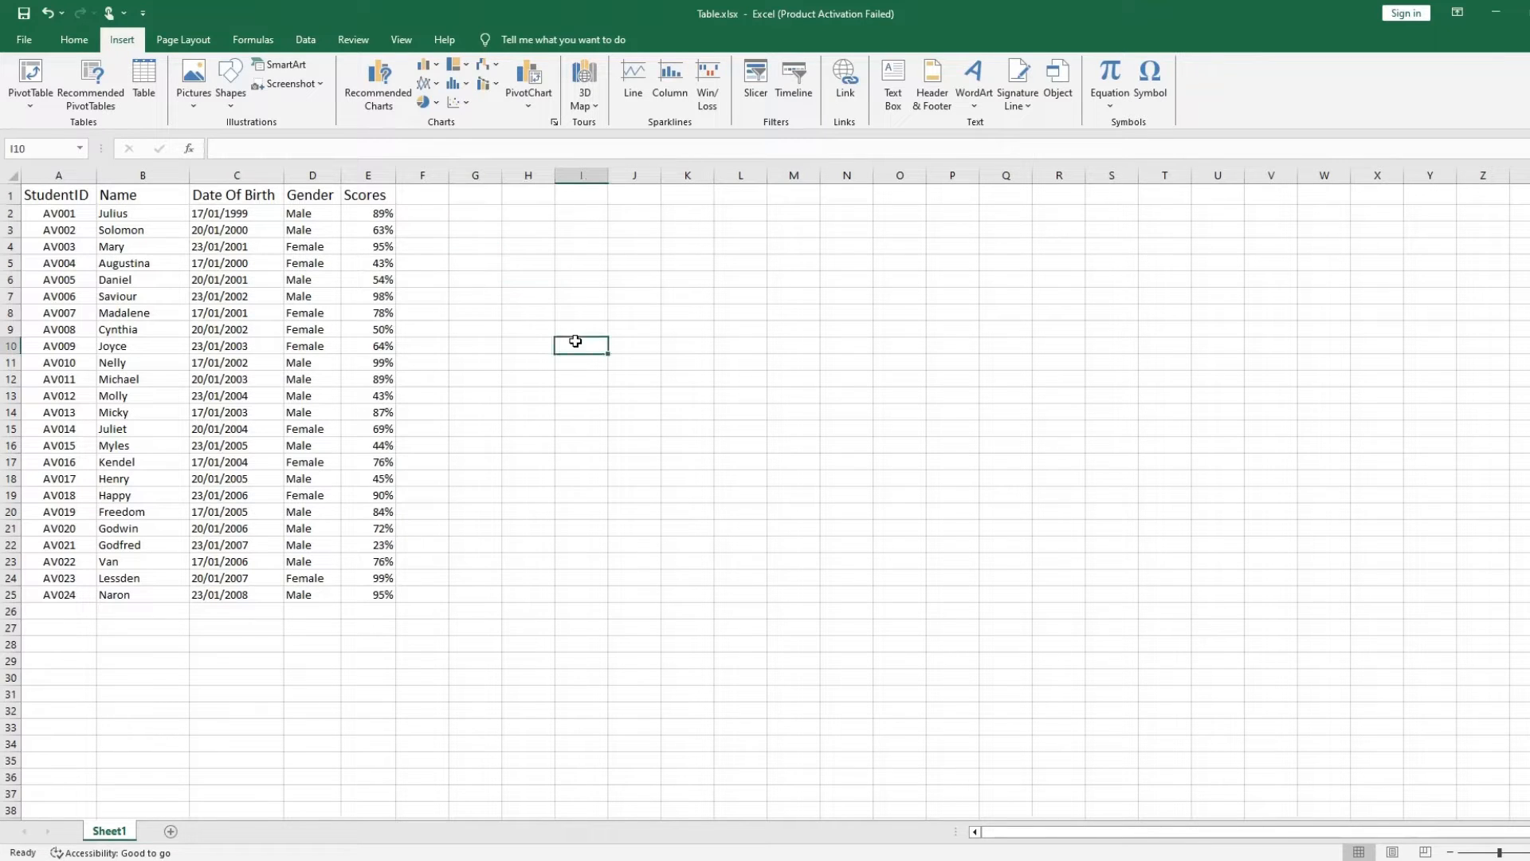
Step: Copy the student data in A1:E25 to I1:M25 and widen the columns of the copy
{"action": "left_click", "coordinate": [53, 196]}
{"action": "left_click_drag", "start_coordinate": [54, 196], "coordinate": [361, 589]}
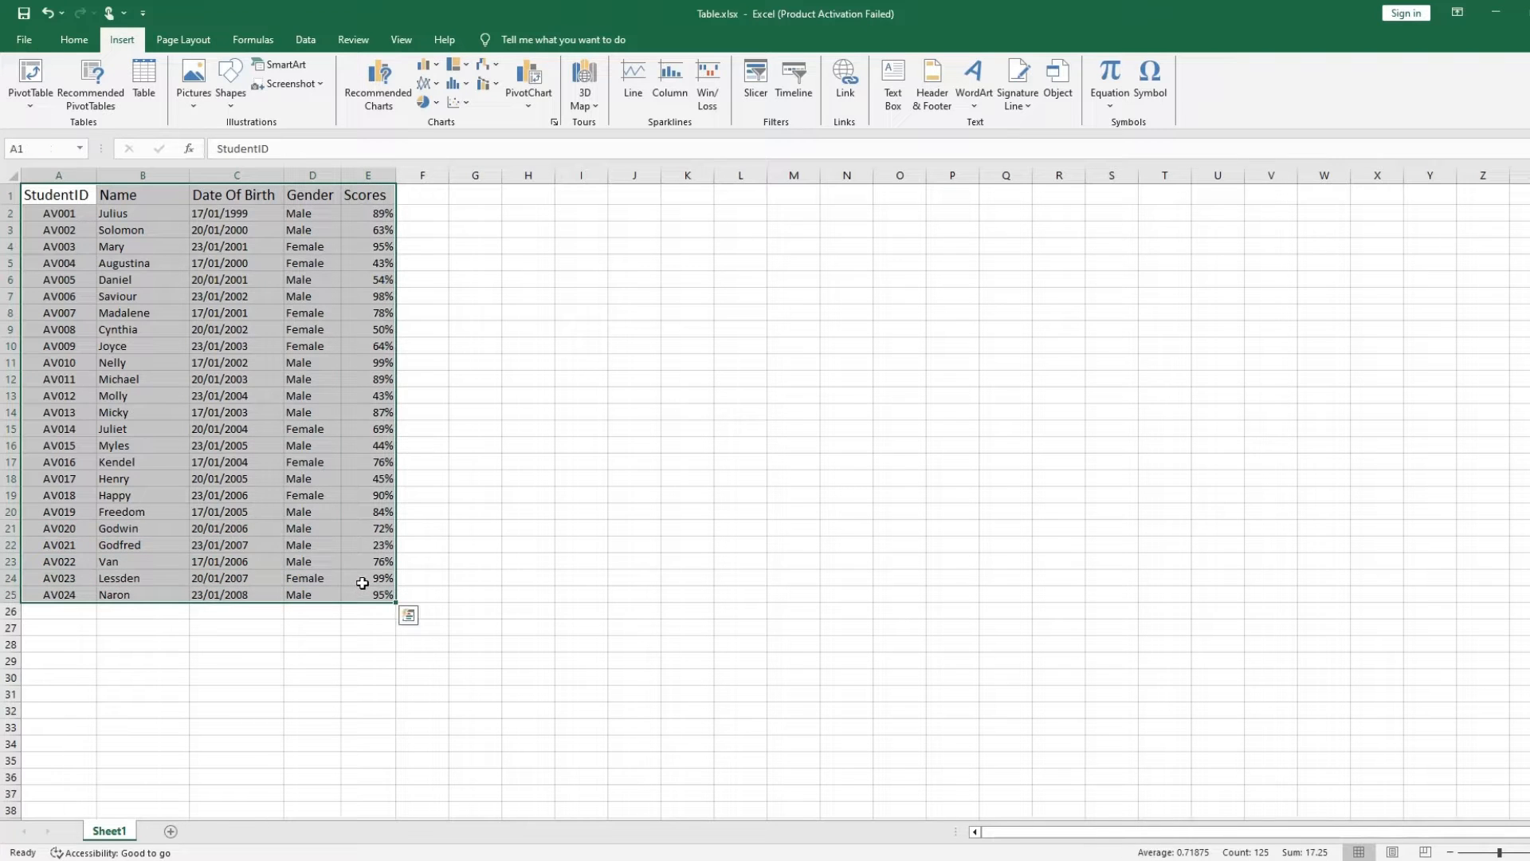
{"action": "key", "text": "ctrl+c"}
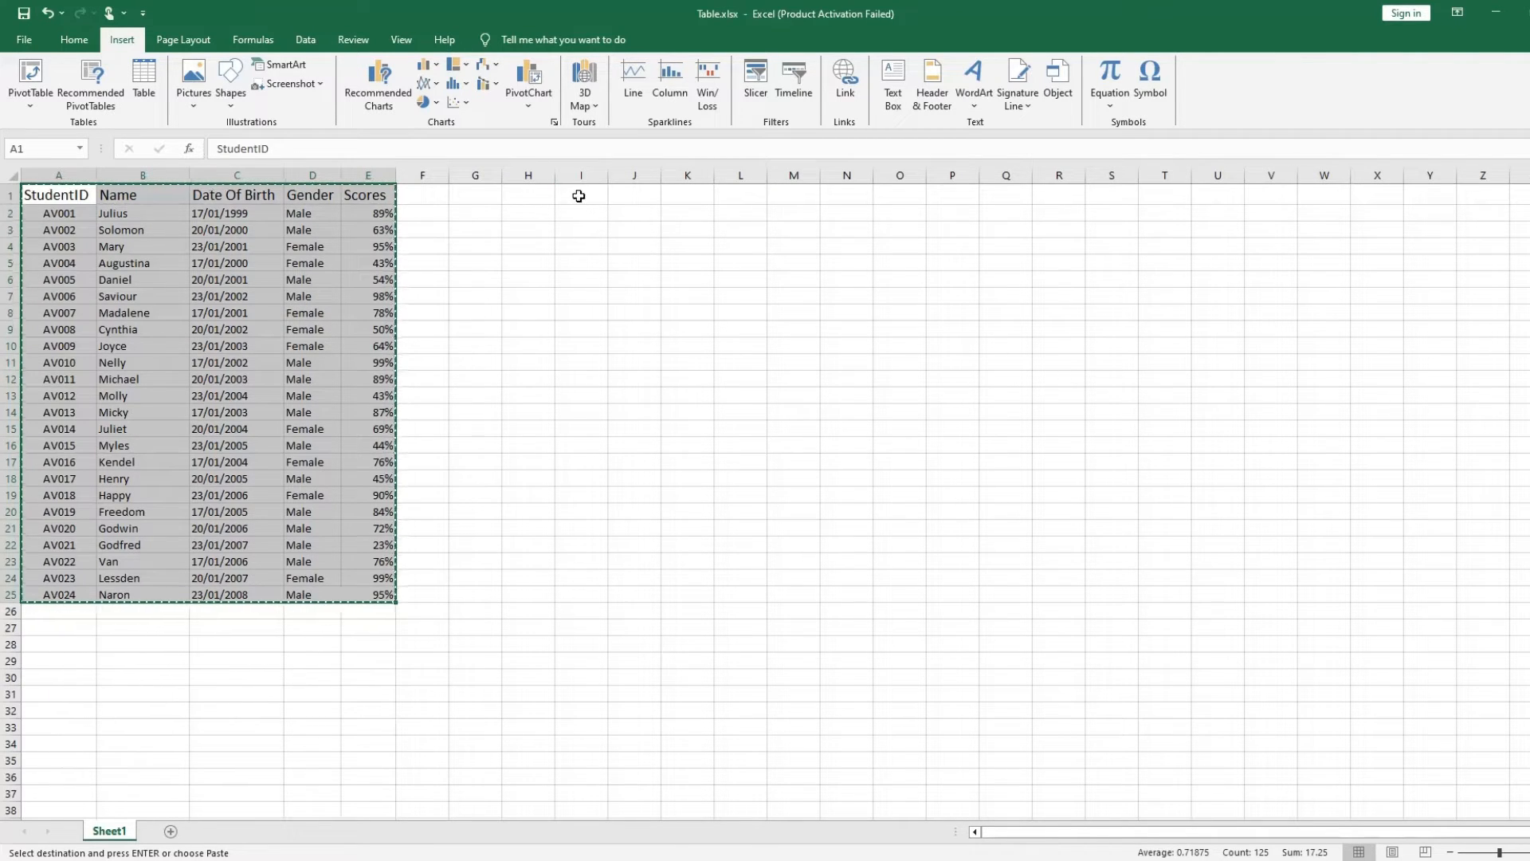
{"action": "left_click_drag", "start_coordinate": [578, 188], "coordinate": [794, 596]}
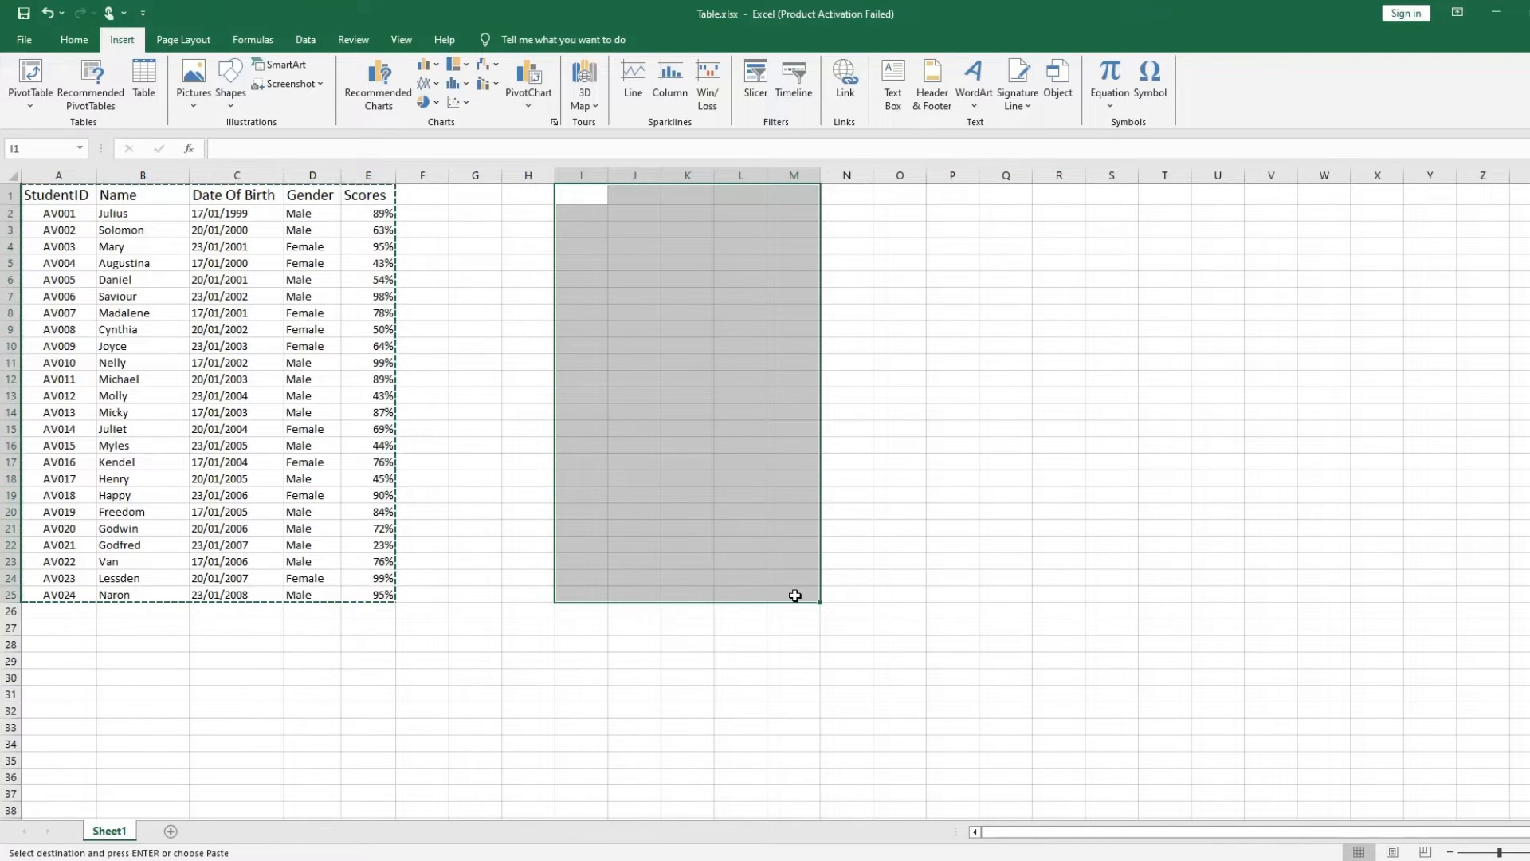
{"action": "key", "text": "ctrl+v"}
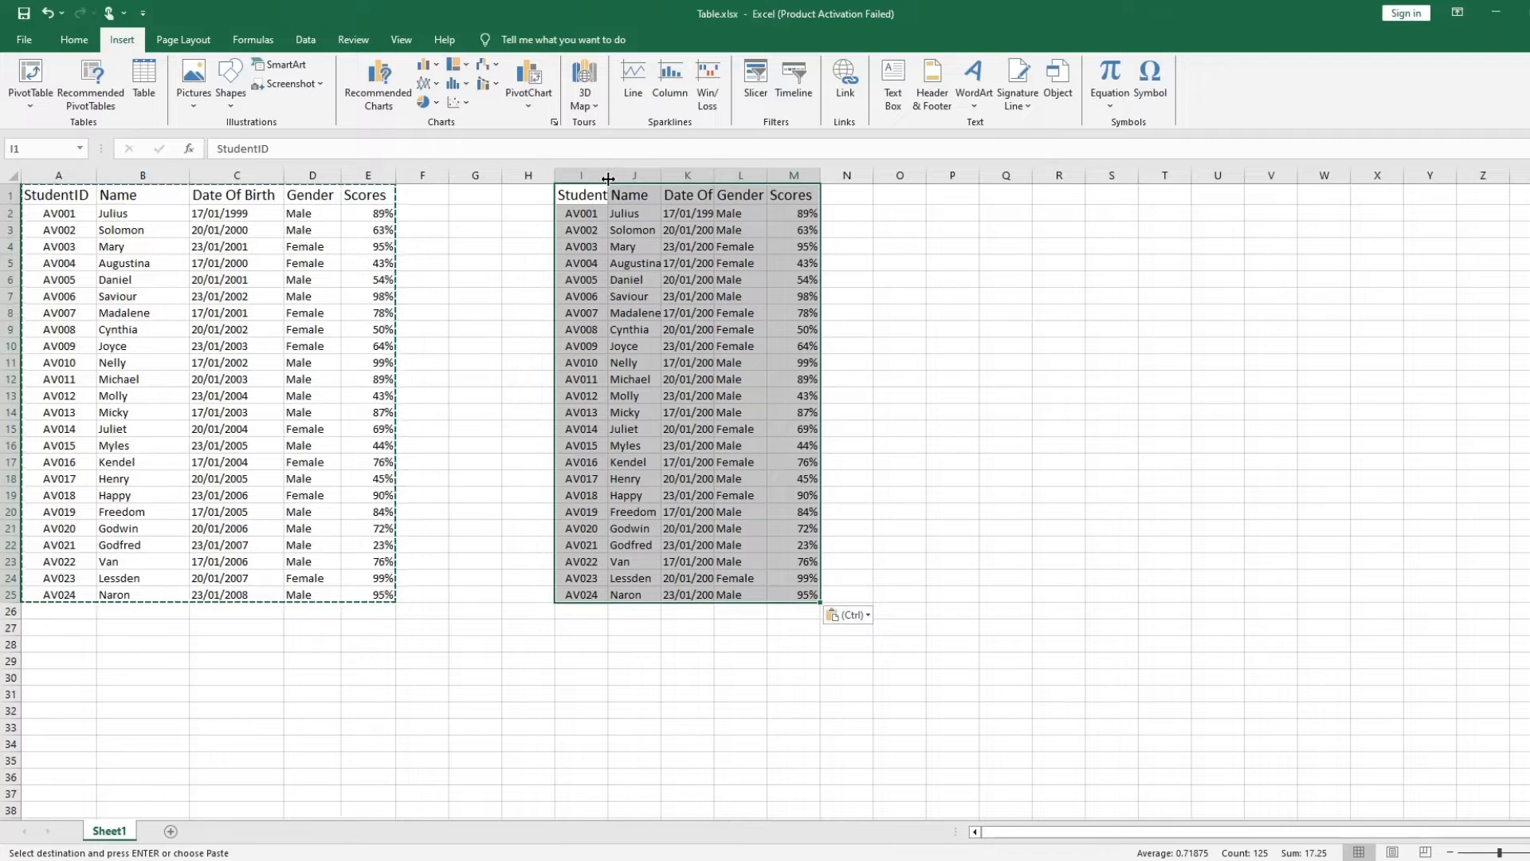
{"action": "left_click_drag", "start_coordinate": [608, 178], "coordinate": [937, 175]}
{"action": "left_click", "coordinate": [1092, 406]}
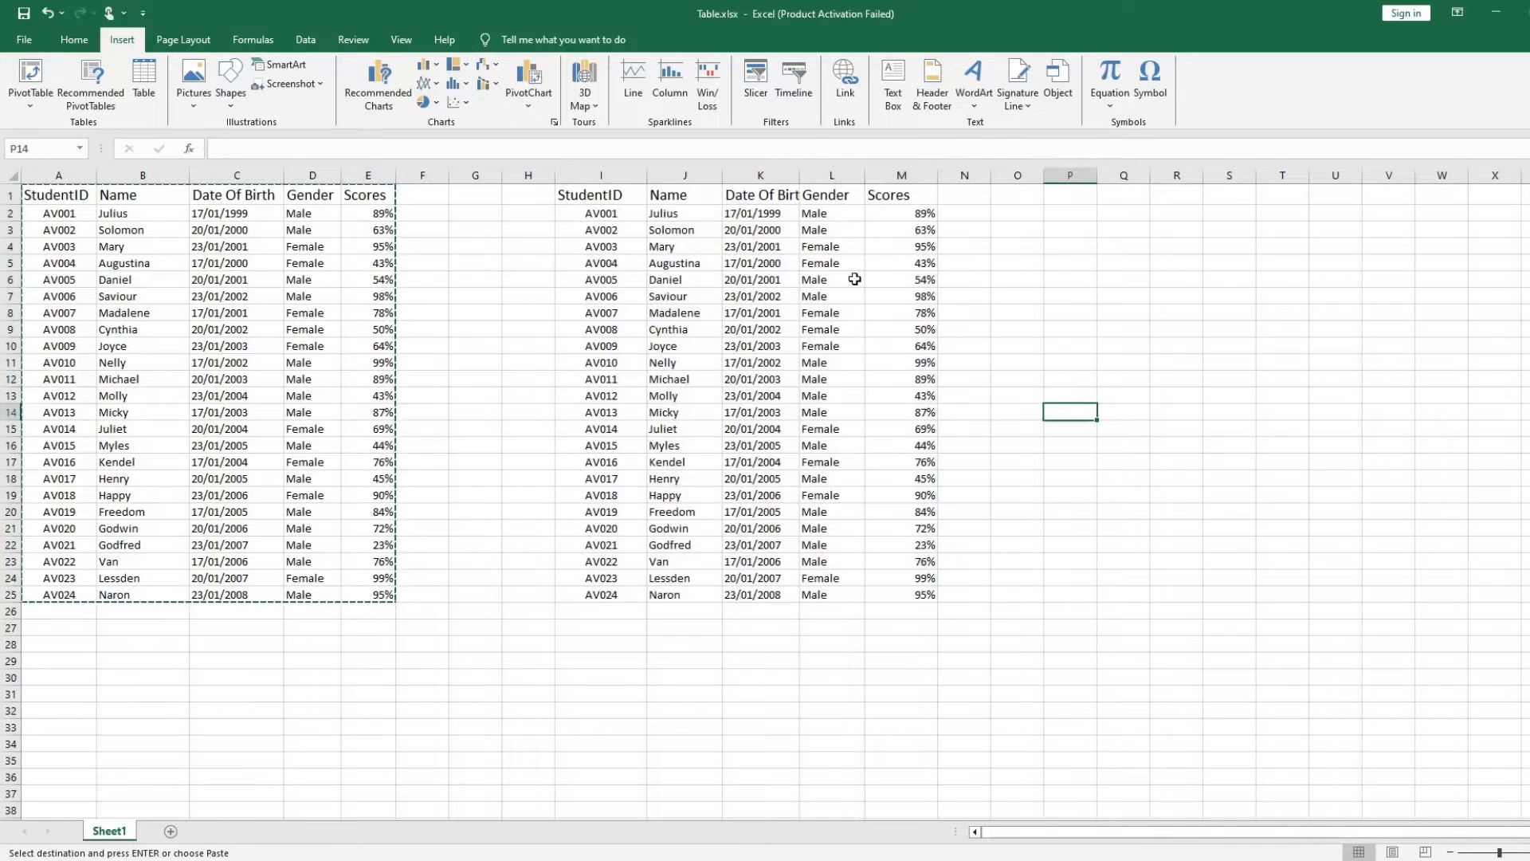
Step: Convert the student data in A1:E25 into a table, keeping the option that the table has headers
{"action": "left_click", "coordinate": [447, 306]}
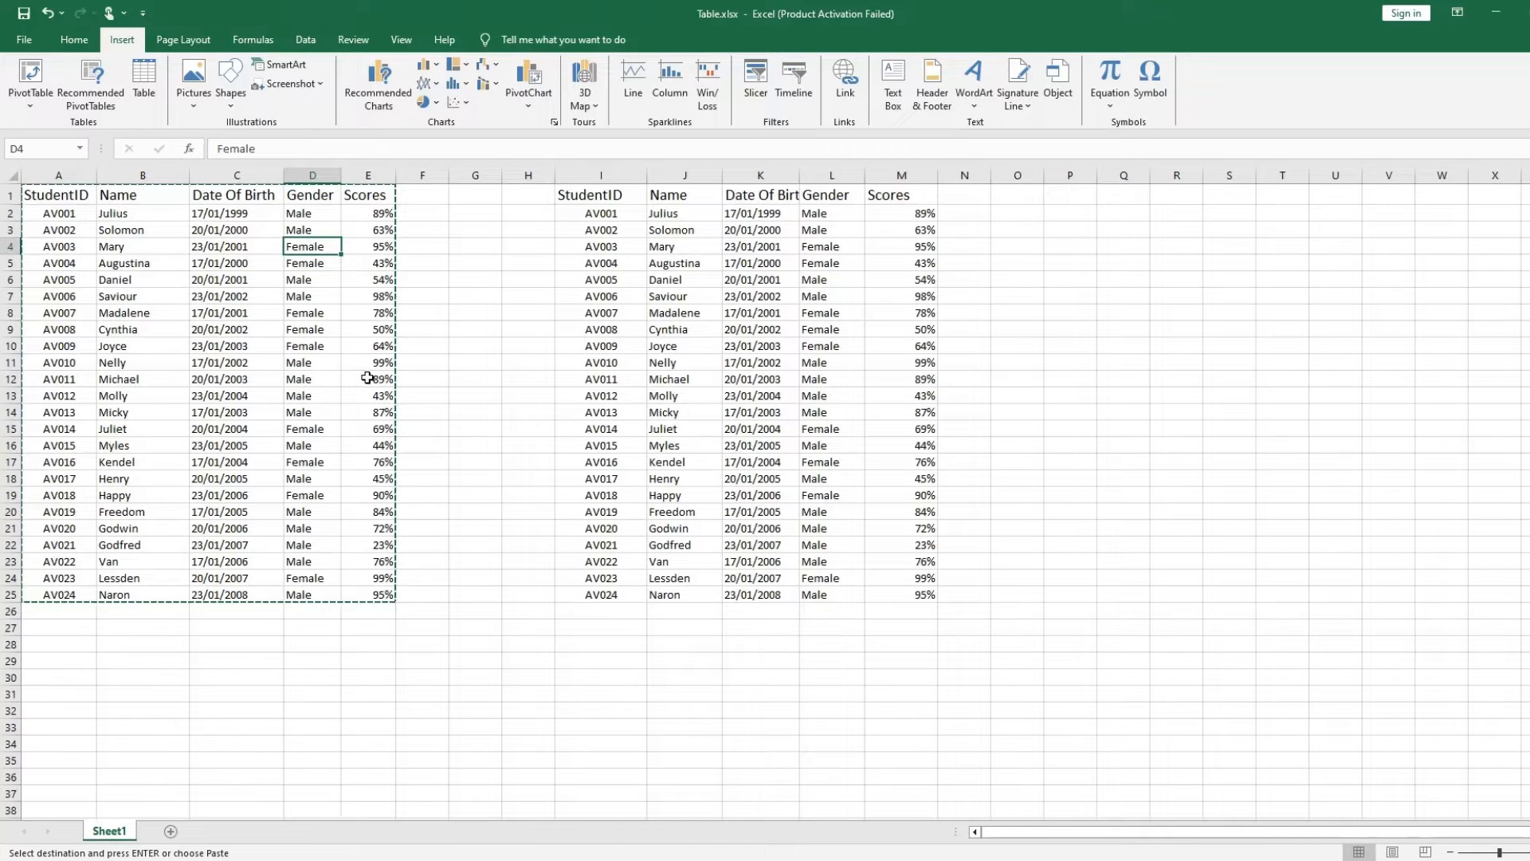
{"action": "left_click", "coordinate": [74, 39]}
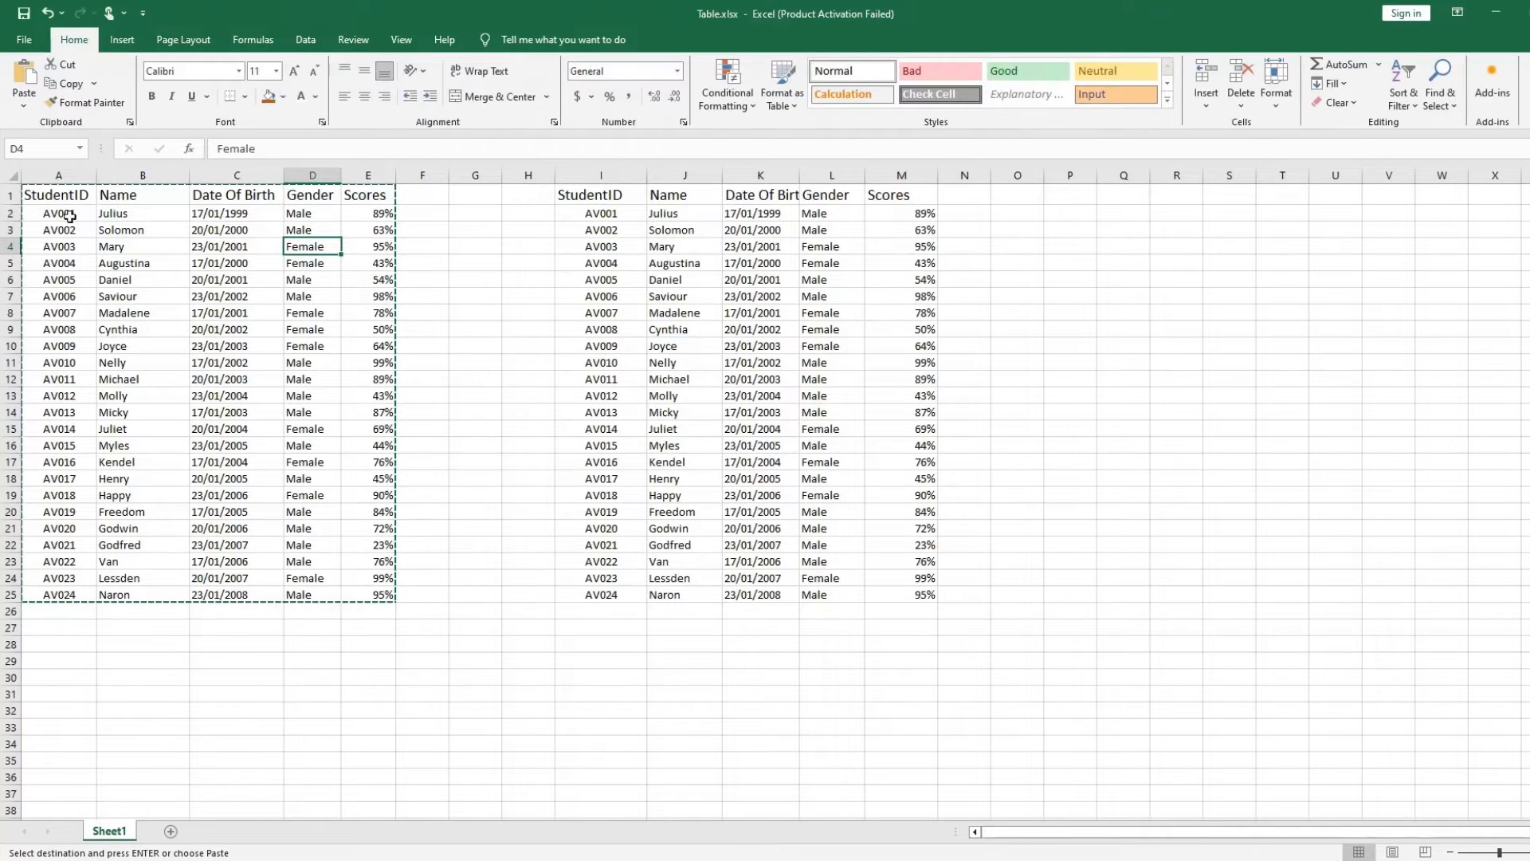
{"action": "left_click_drag", "start_coordinate": [62, 195], "coordinate": [371, 595]}
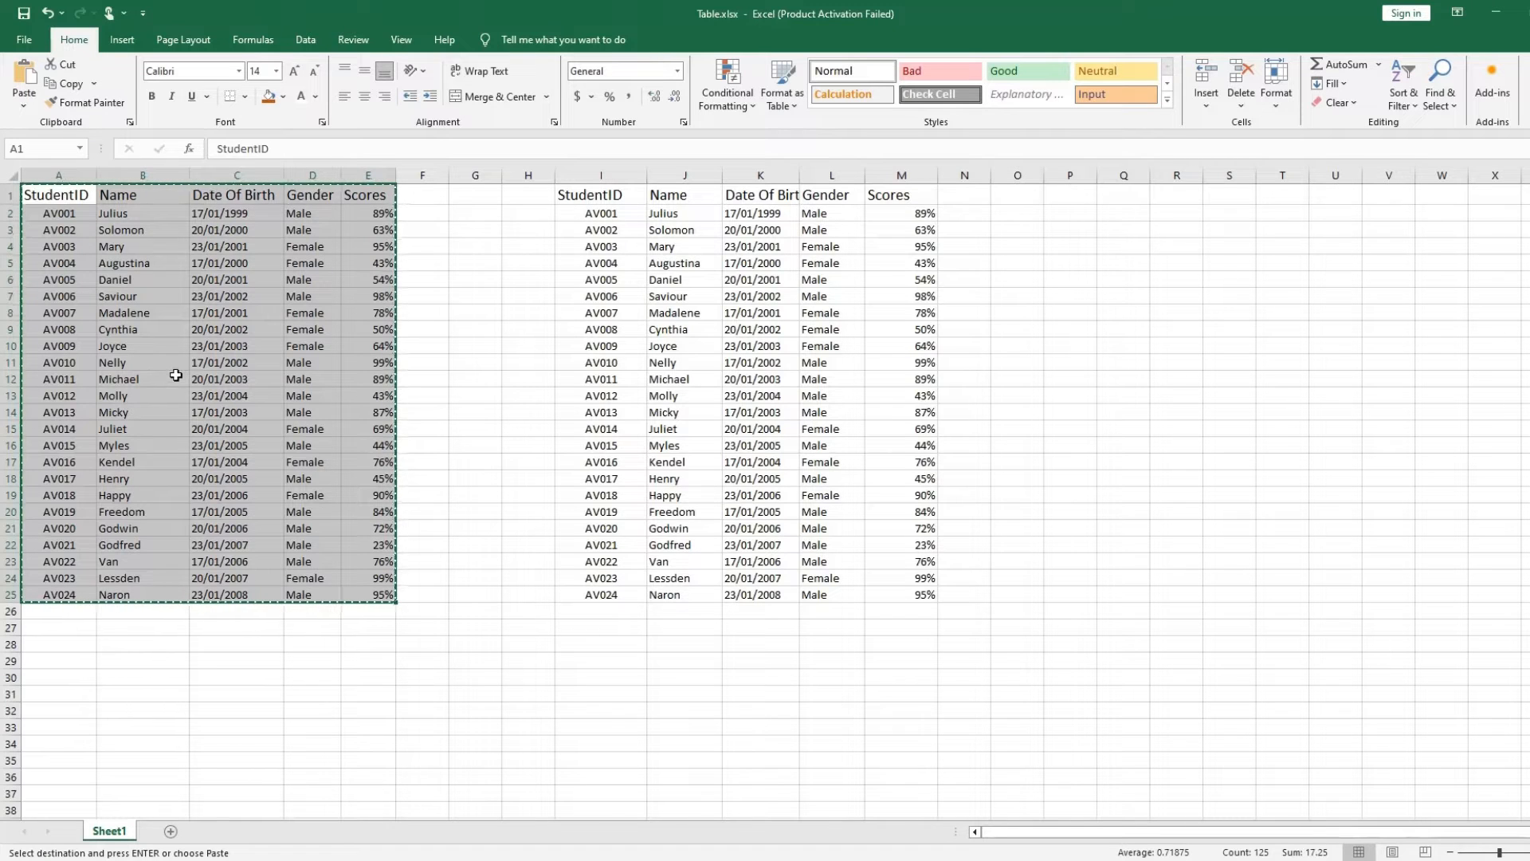
{"action": "left_click", "coordinate": [133, 44]}
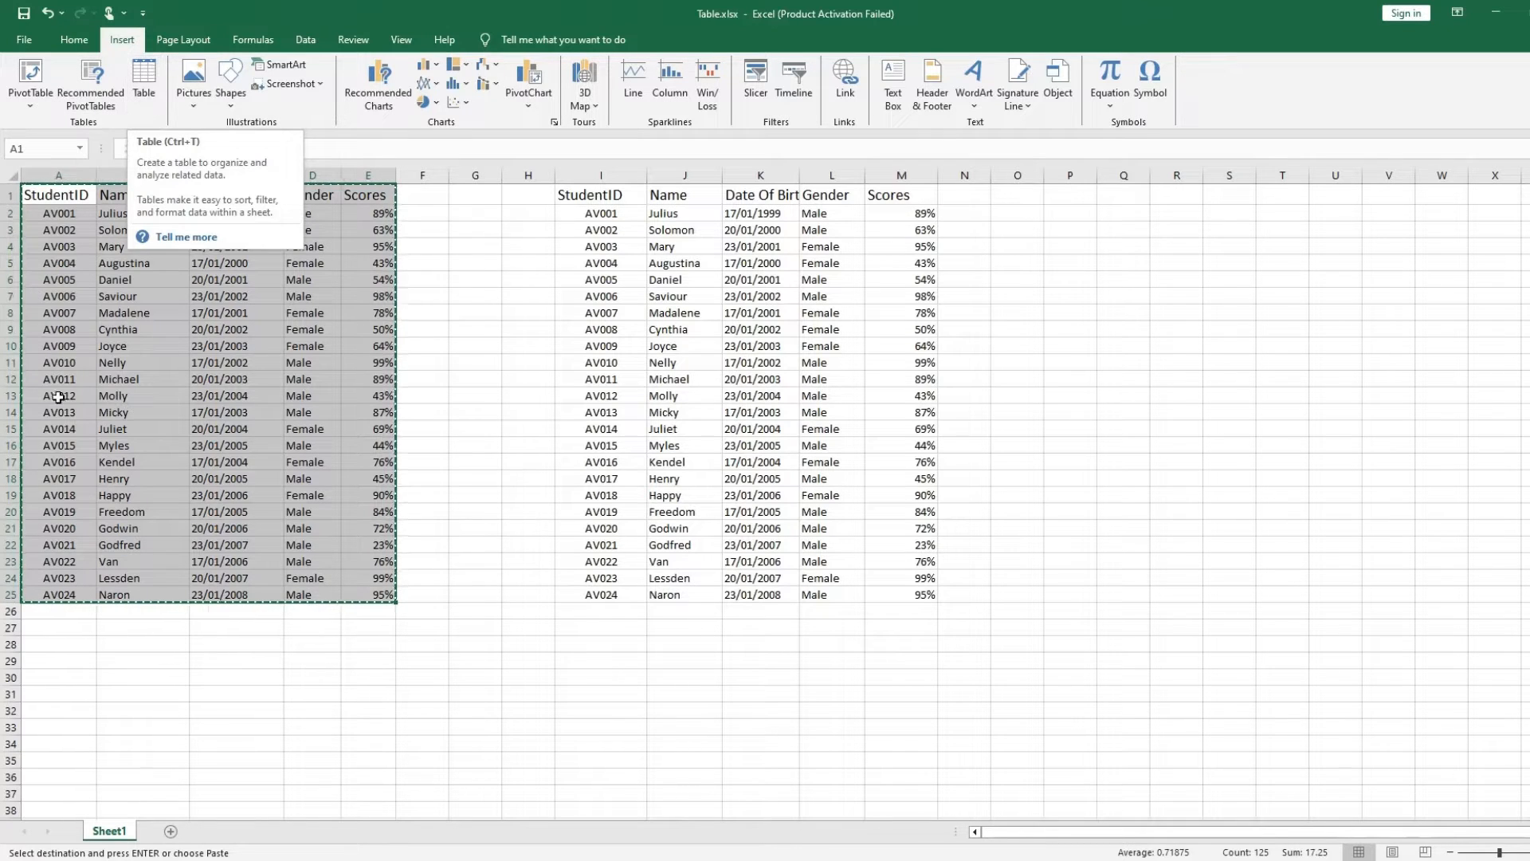
{"action": "left_click", "coordinate": [143, 76]}
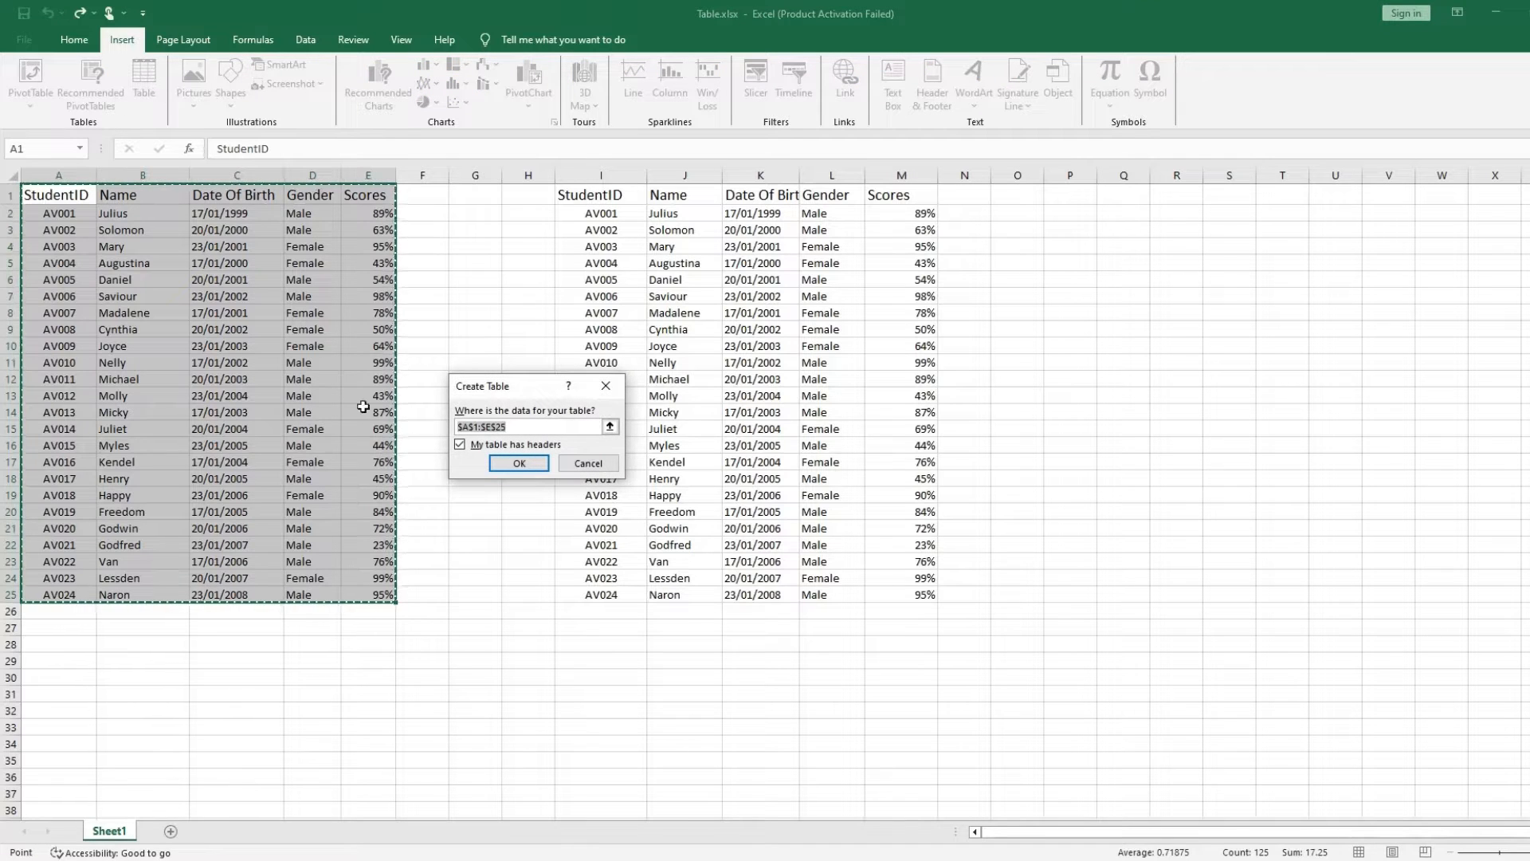
{"action": "left_click_drag", "start_coordinate": [540, 393], "coordinate": [528, 286]}
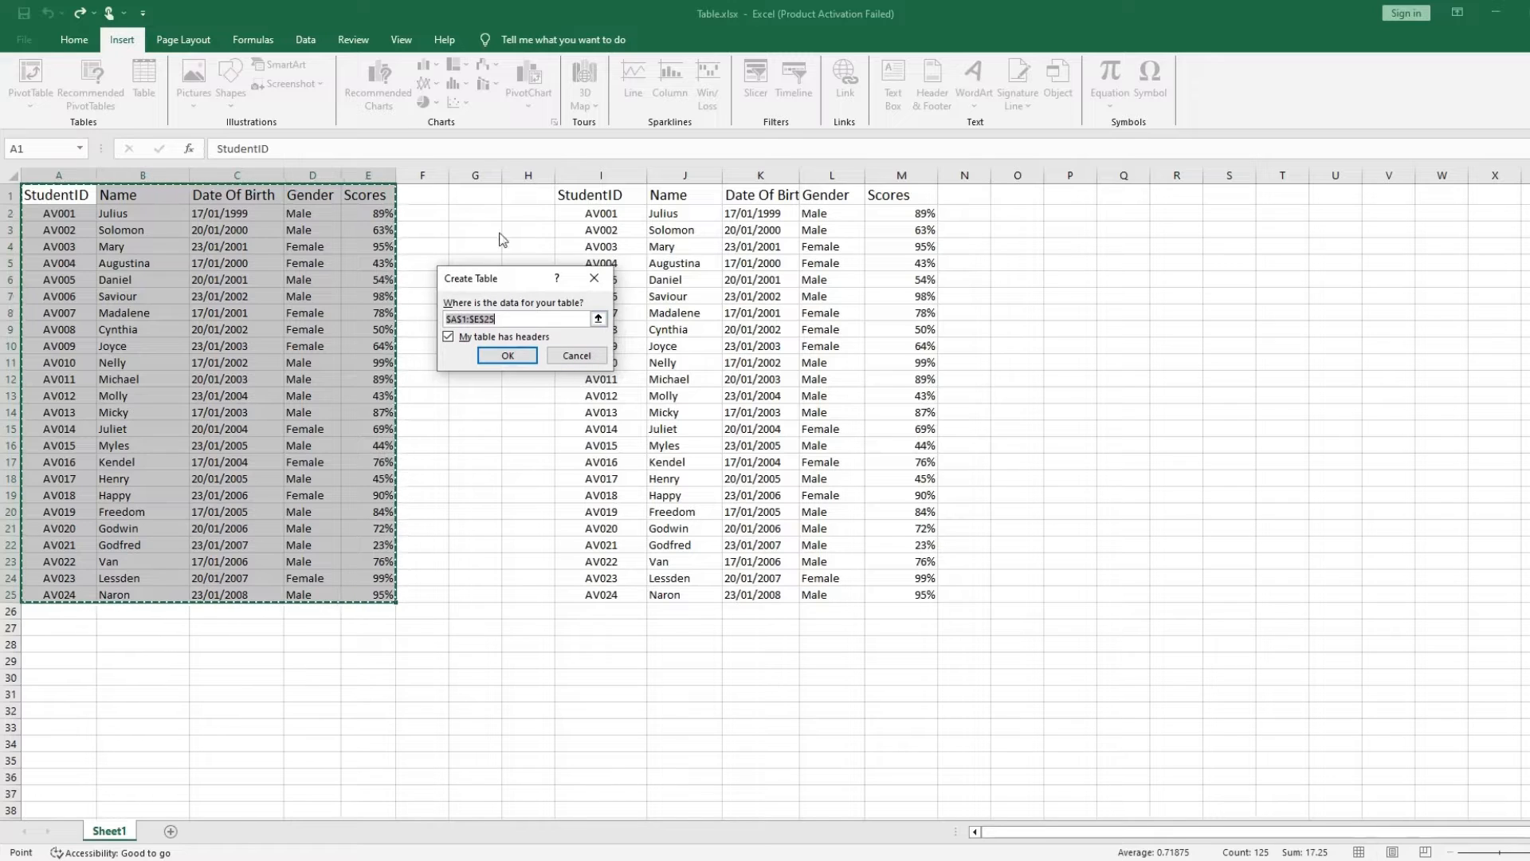
{"action": "left_click_drag", "start_coordinate": [511, 279], "coordinate": [504, 322]}
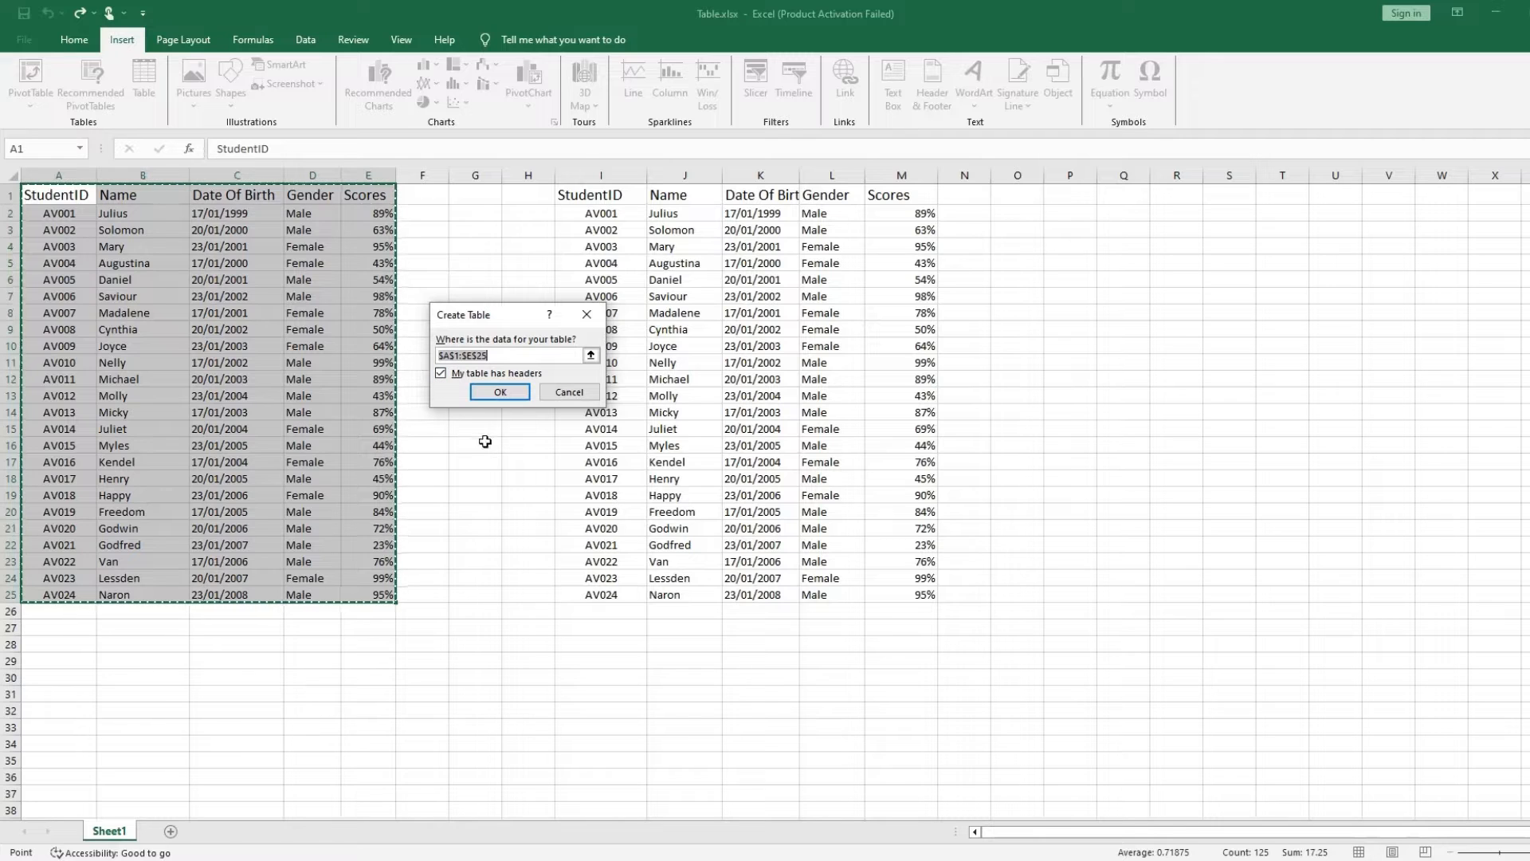
{"action": "left_click", "coordinate": [505, 393]}
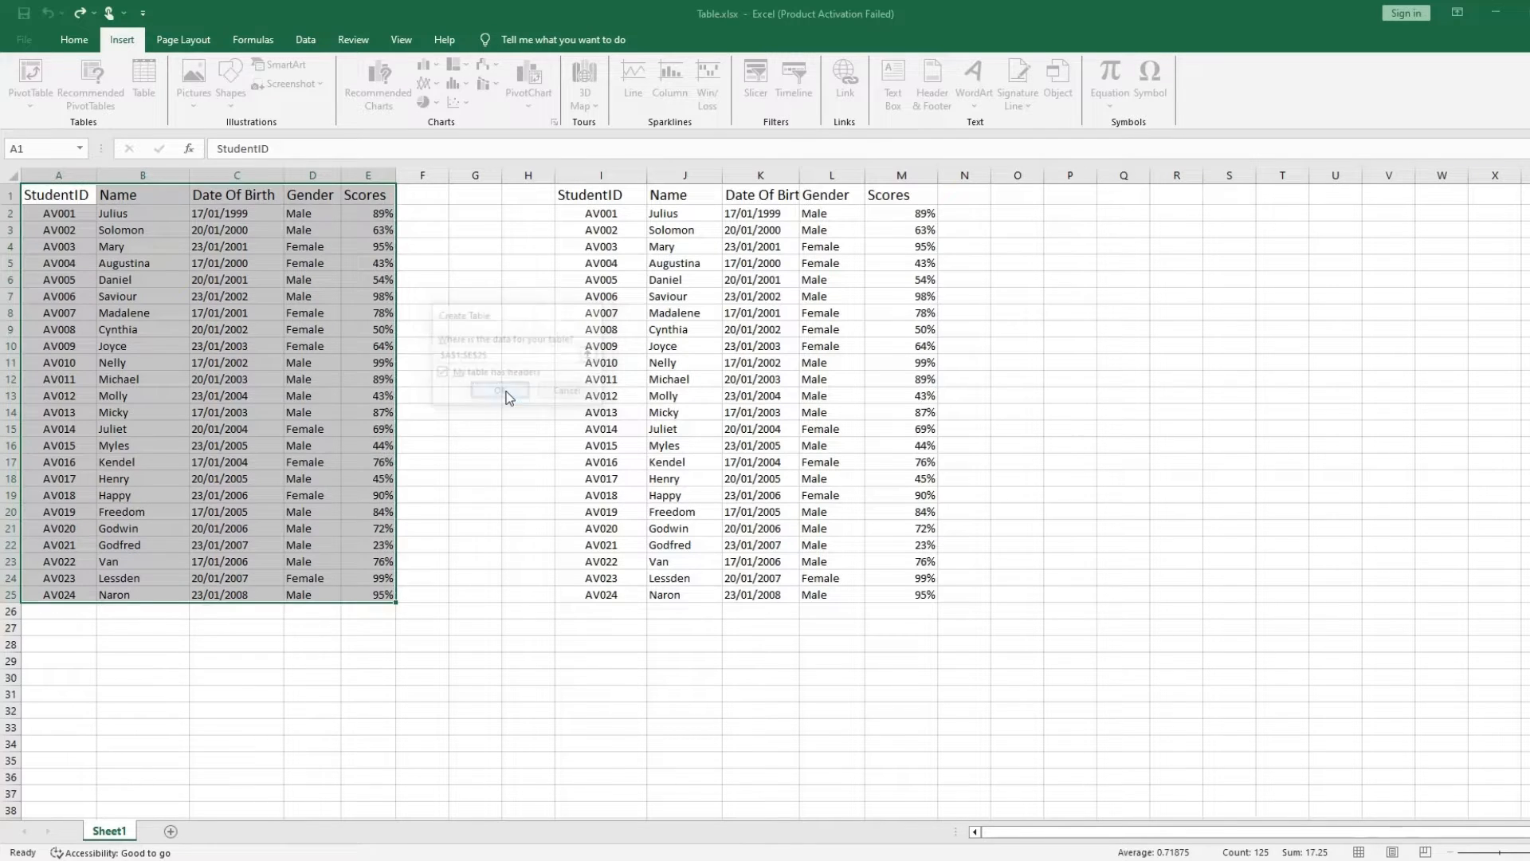
{"action": "left_click", "coordinate": [477, 461]}
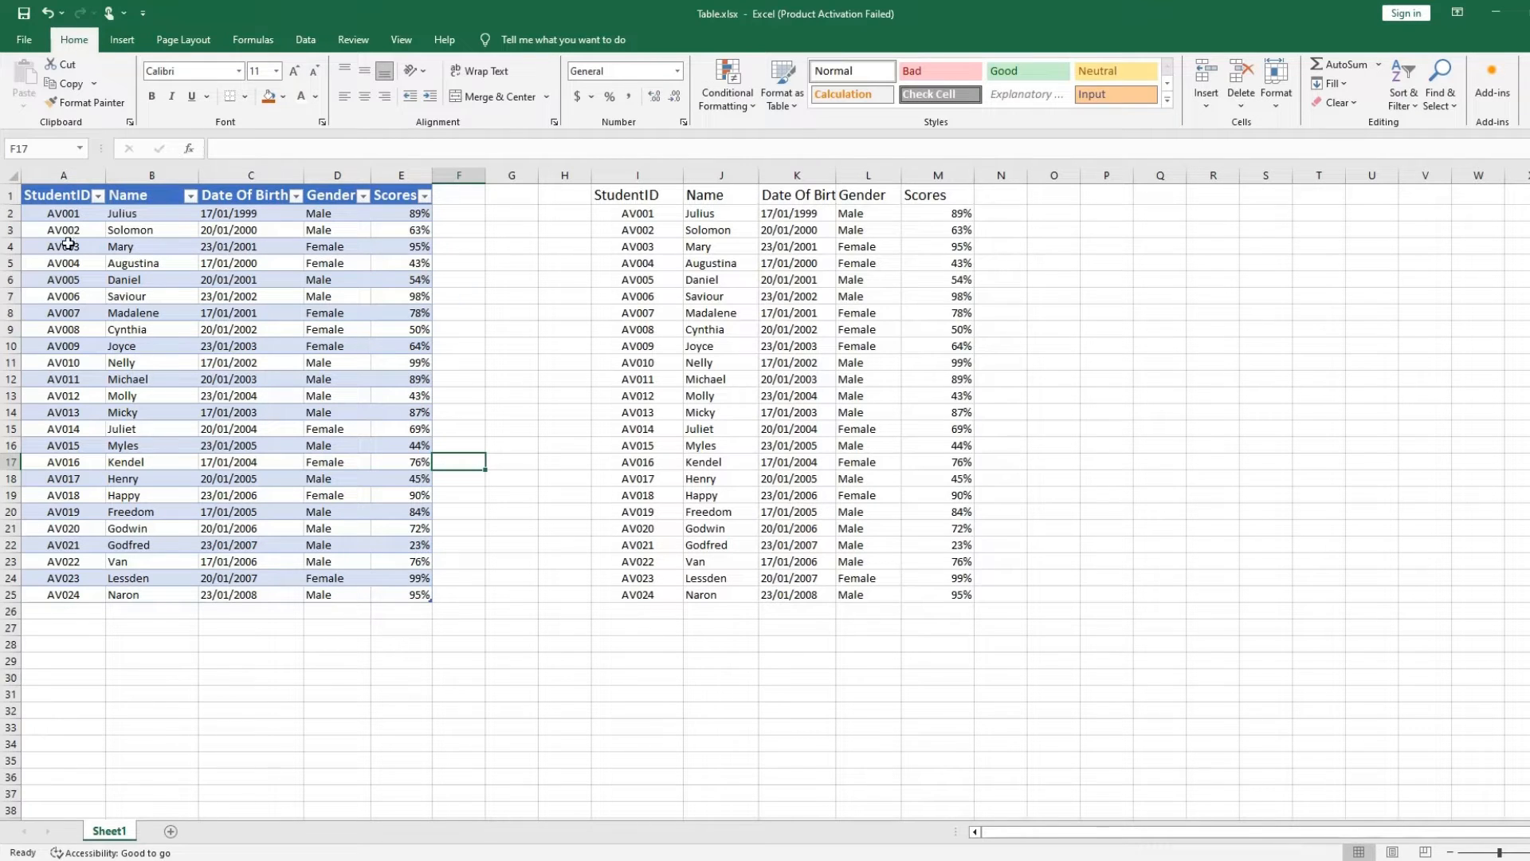
Step: Undo the conversion of the student data into a table
{"action": "left_click", "coordinate": [41, 191]}
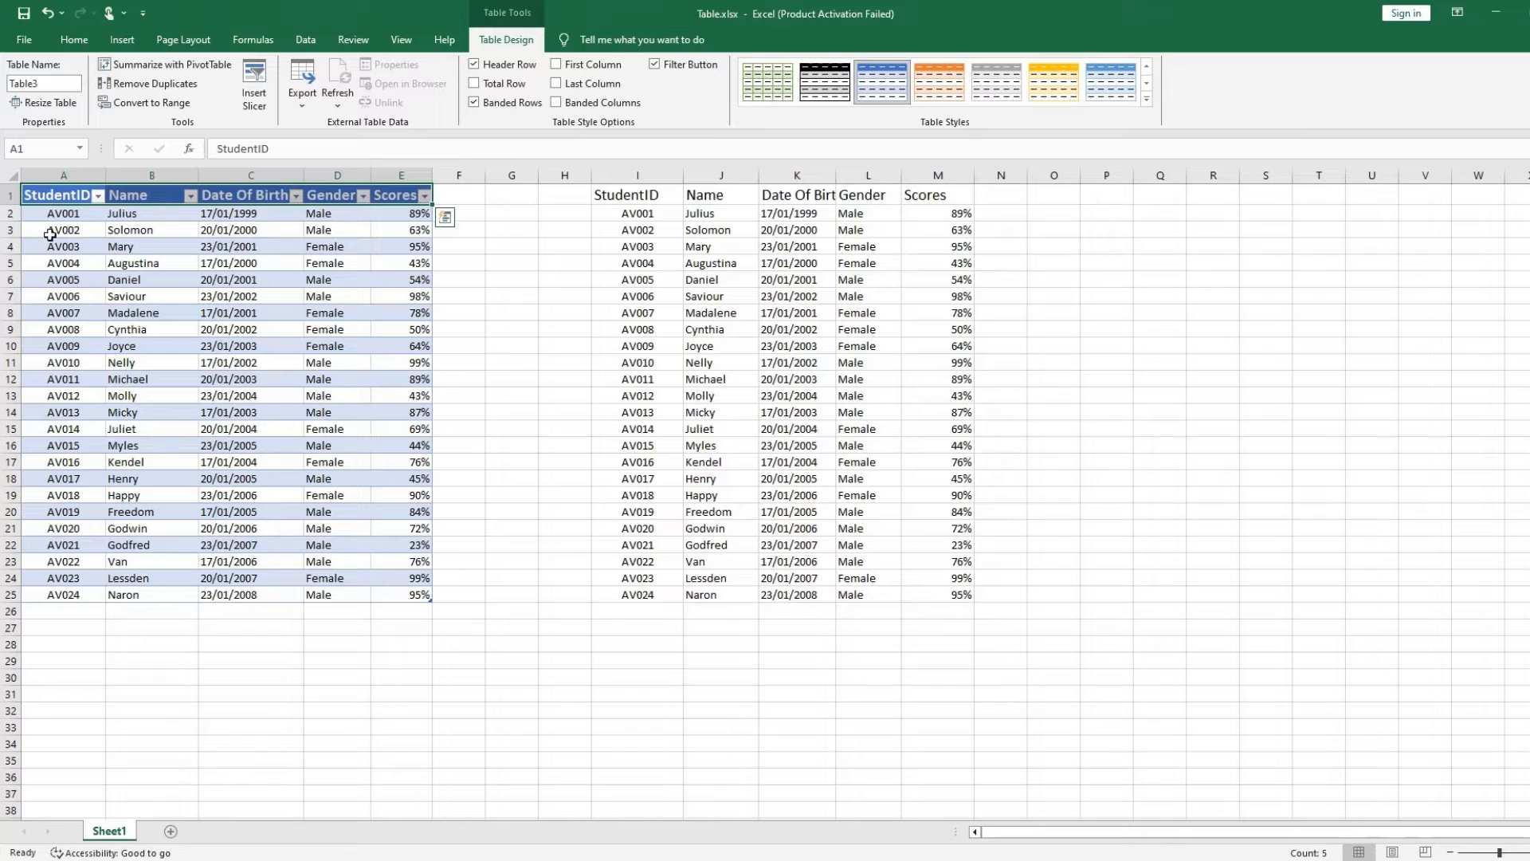
{"action": "key", "text": "ctrl+z"}
{"action": "left_click", "coordinate": [78, 231]}
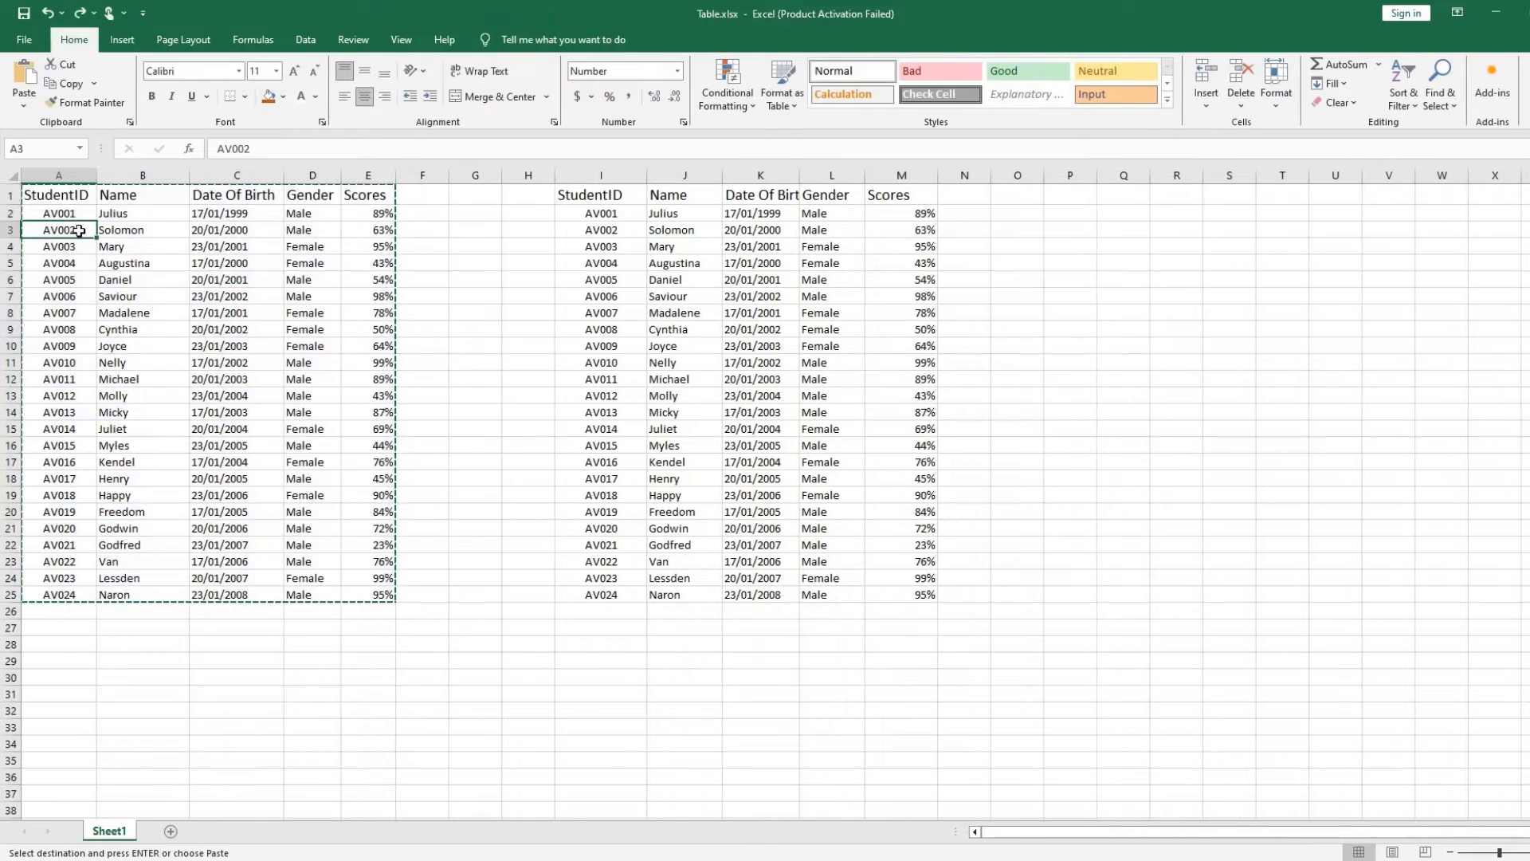
Step: Delete the header labels in A1:E1 above the original student data
{"action": "left_click_drag", "start_coordinate": [48, 196], "coordinate": [376, 194]}
{"action": "key", "text": "Delete"}
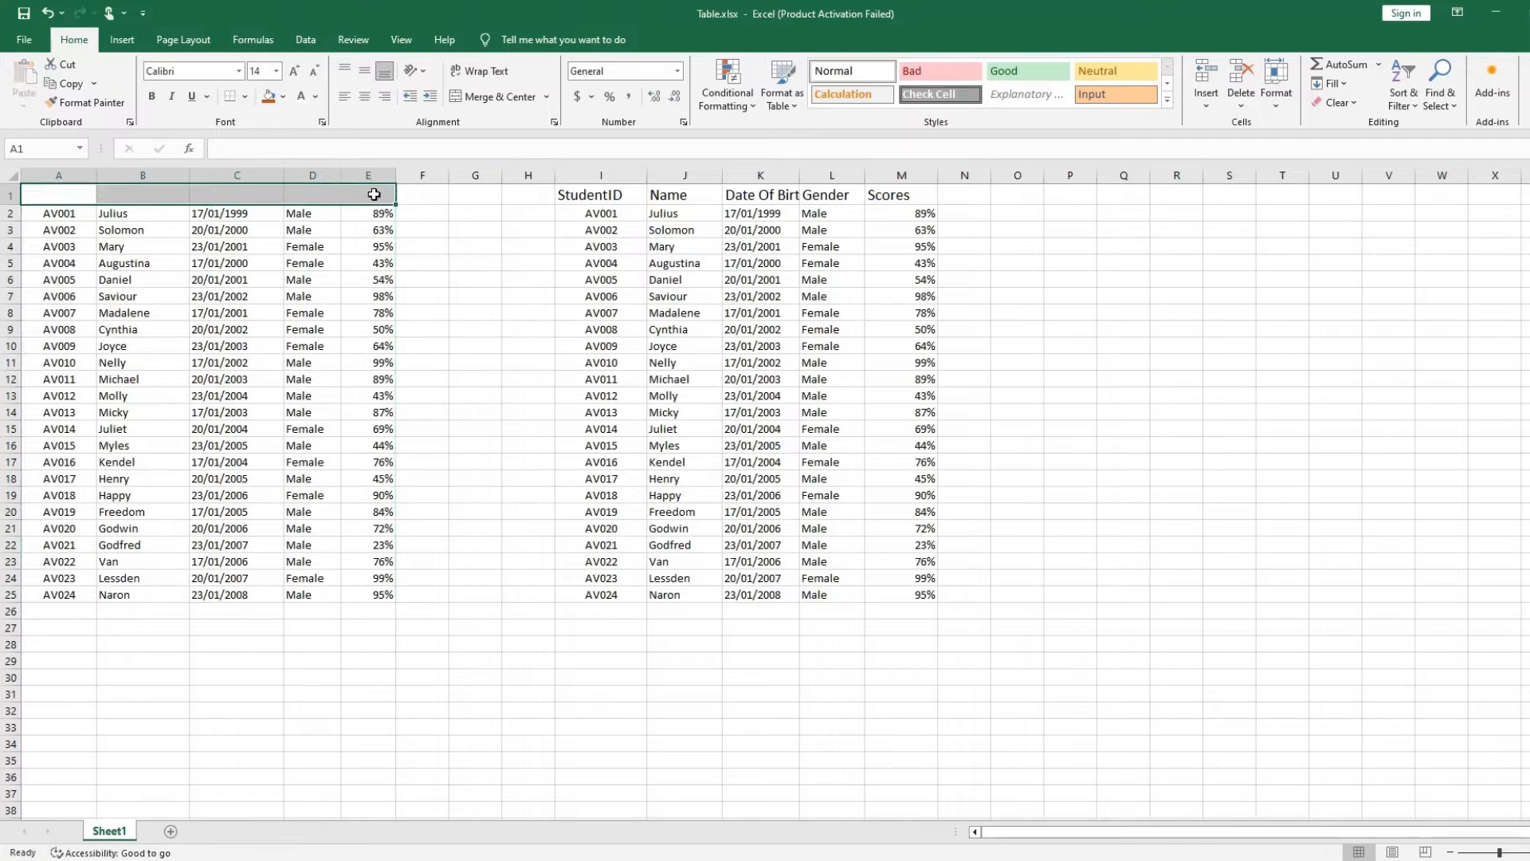
Step: Convert A1:E25, with its empty first row, into a table and turn on the option that the table has headers
{"action": "left_click_drag", "start_coordinate": [40, 193], "coordinate": [375, 599]}
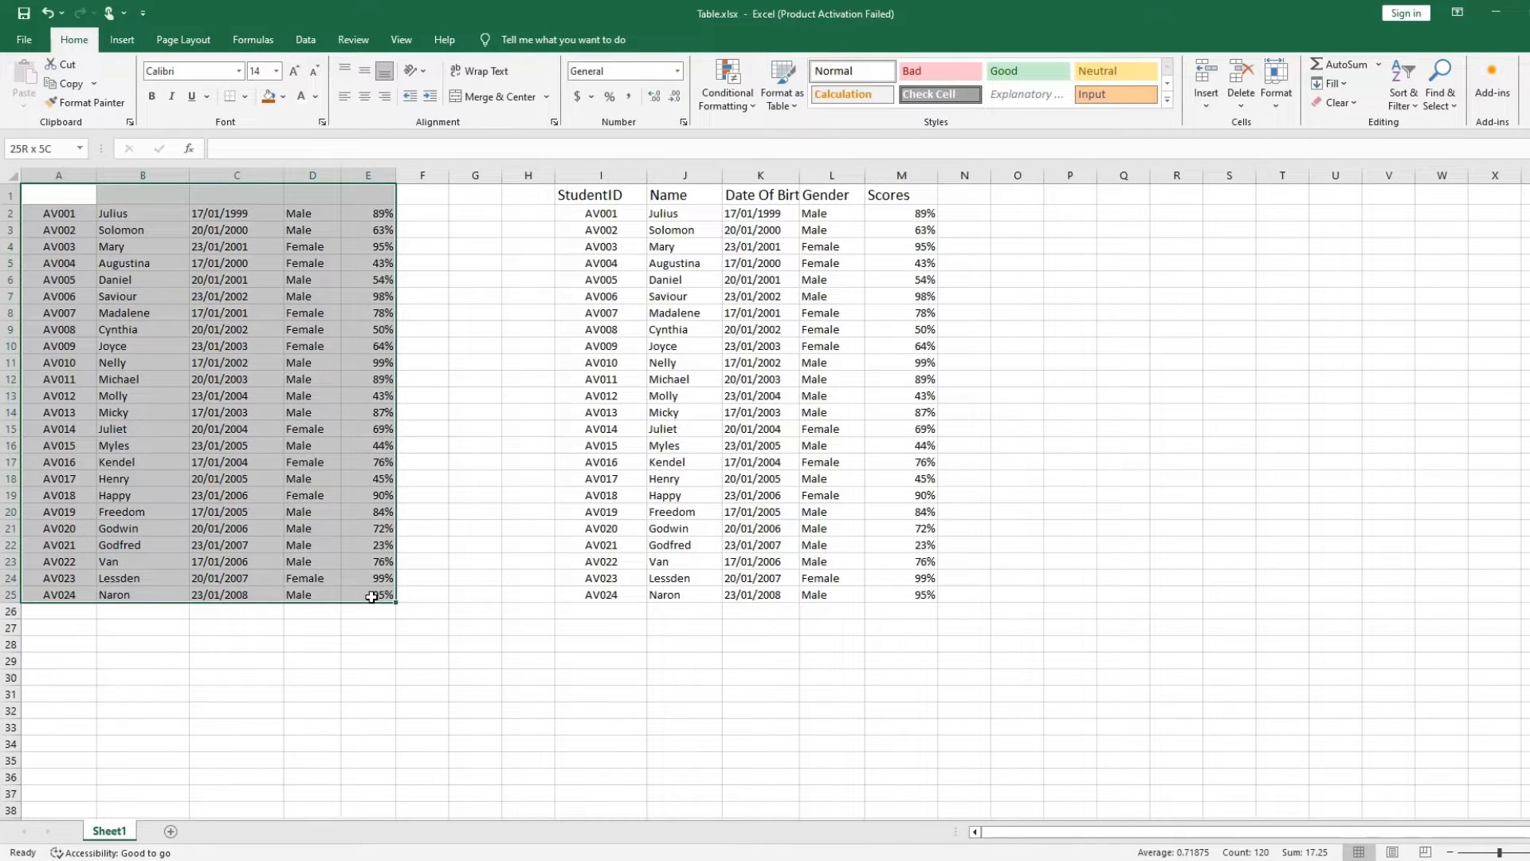
{"action": "left_click", "coordinate": [123, 39]}
{"action": "left_click", "coordinate": [144, 80]}
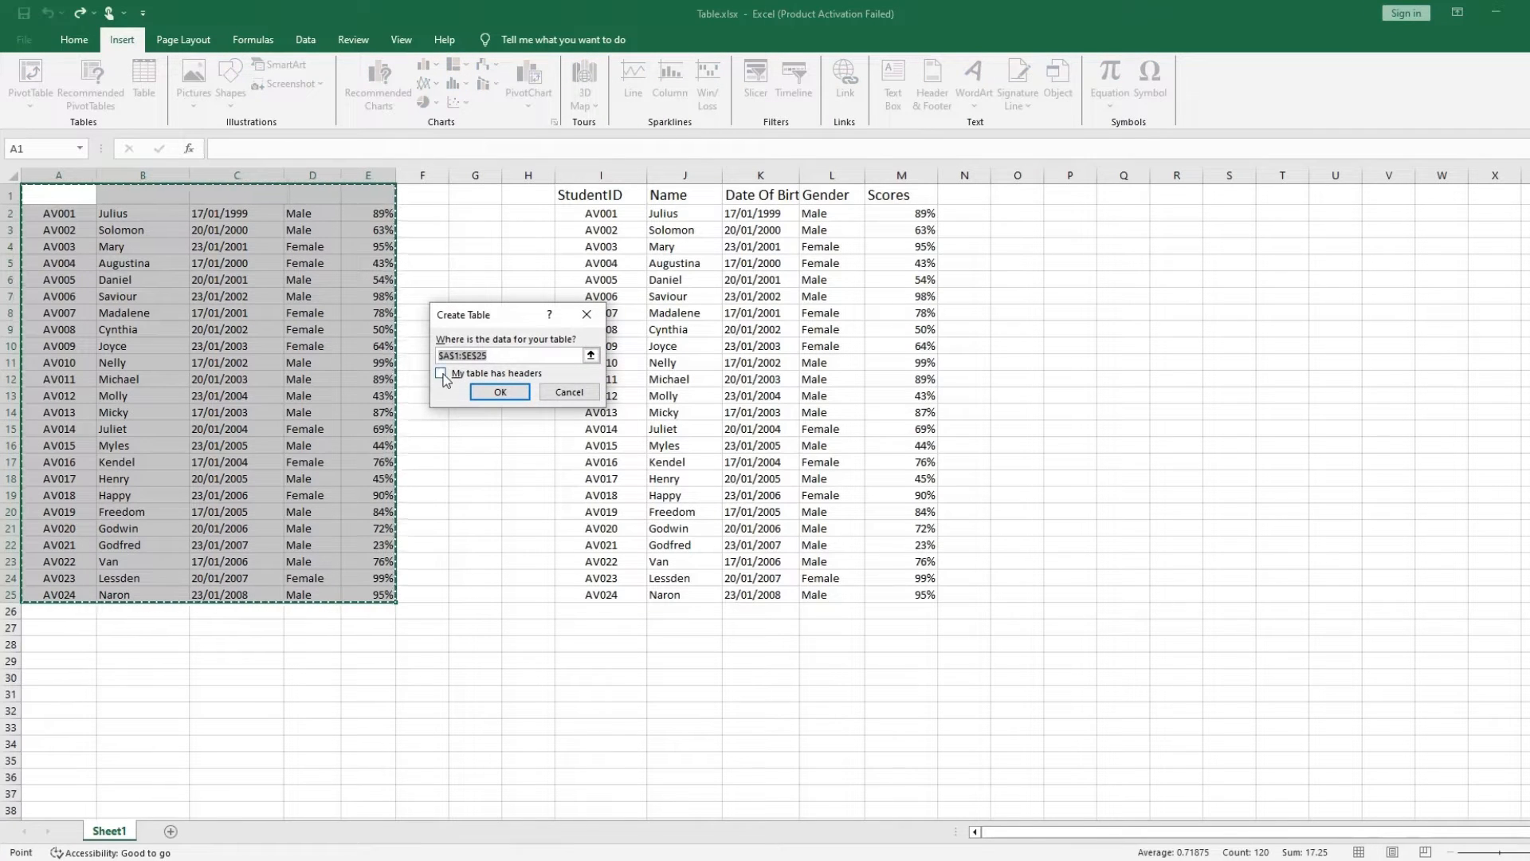
{"action": "left_click", "coordinate": [442, 374]}
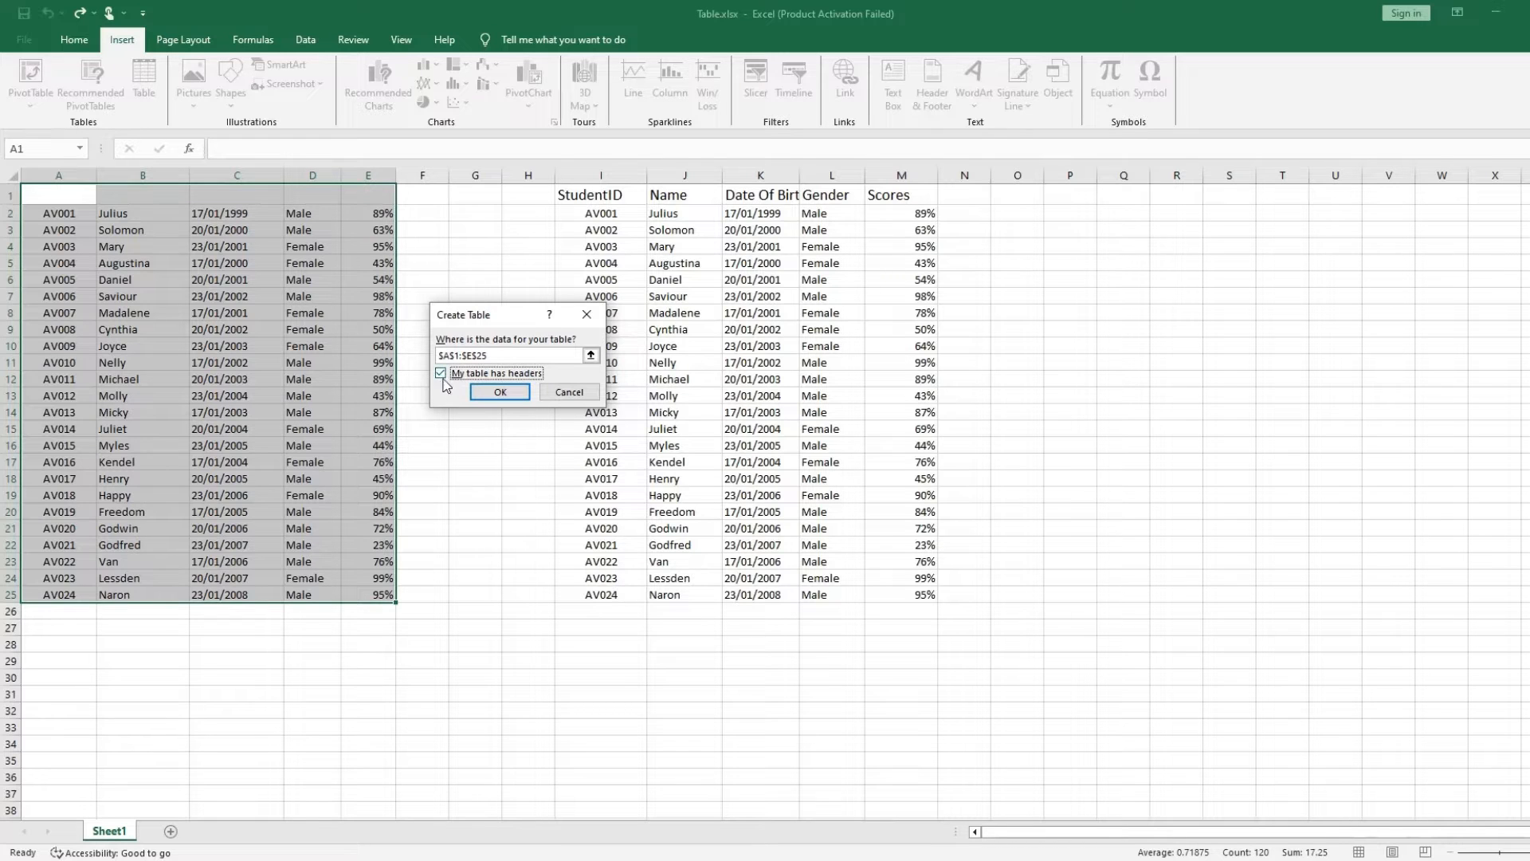
{"action": "left_click", "coordinate": [500, 392]}
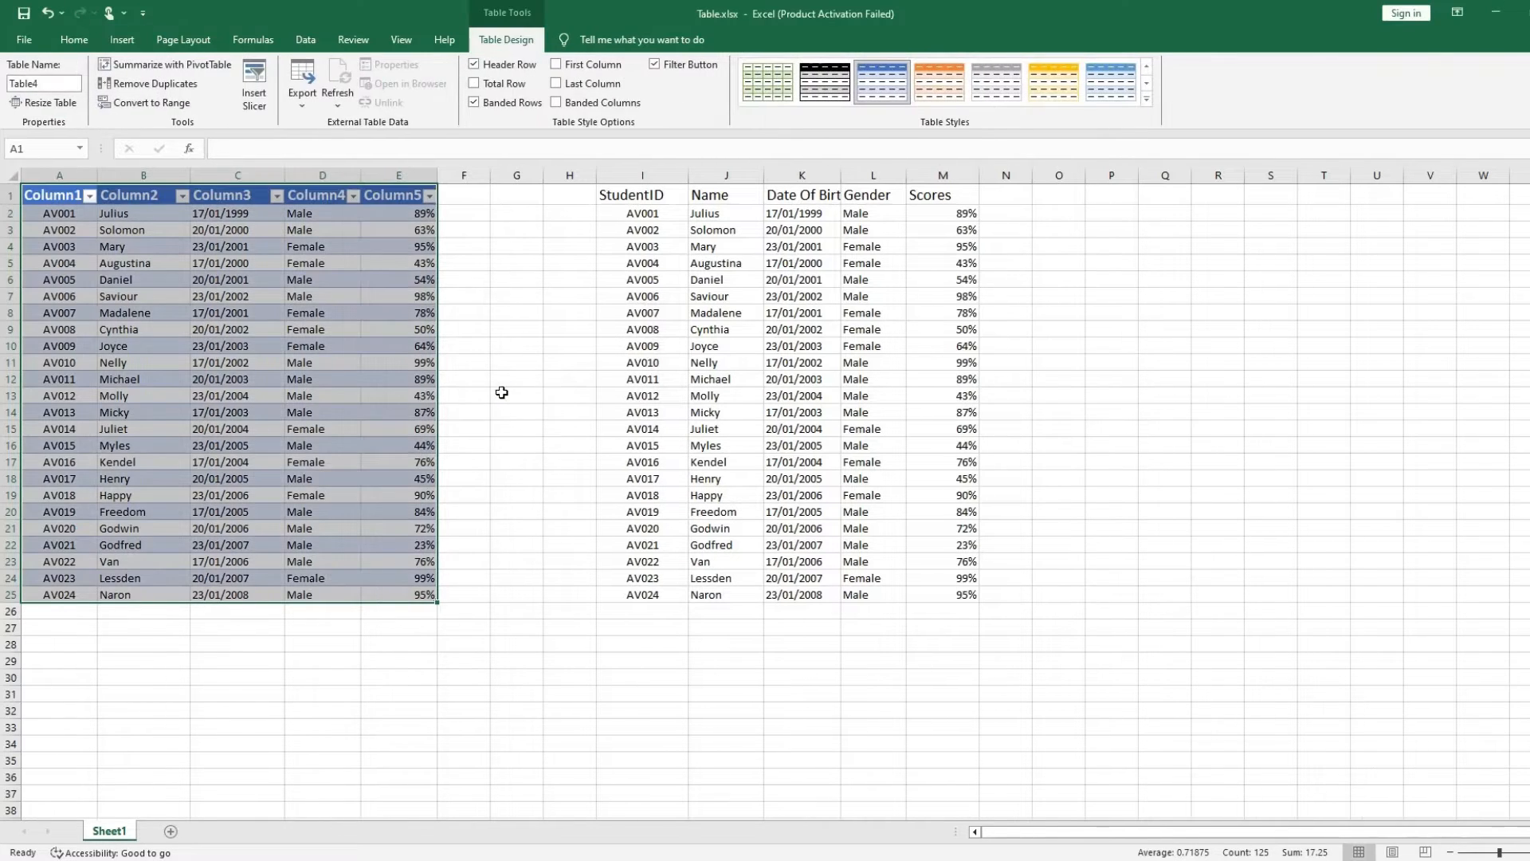
{"action": "left_click", "coordinate": [553, 524]}
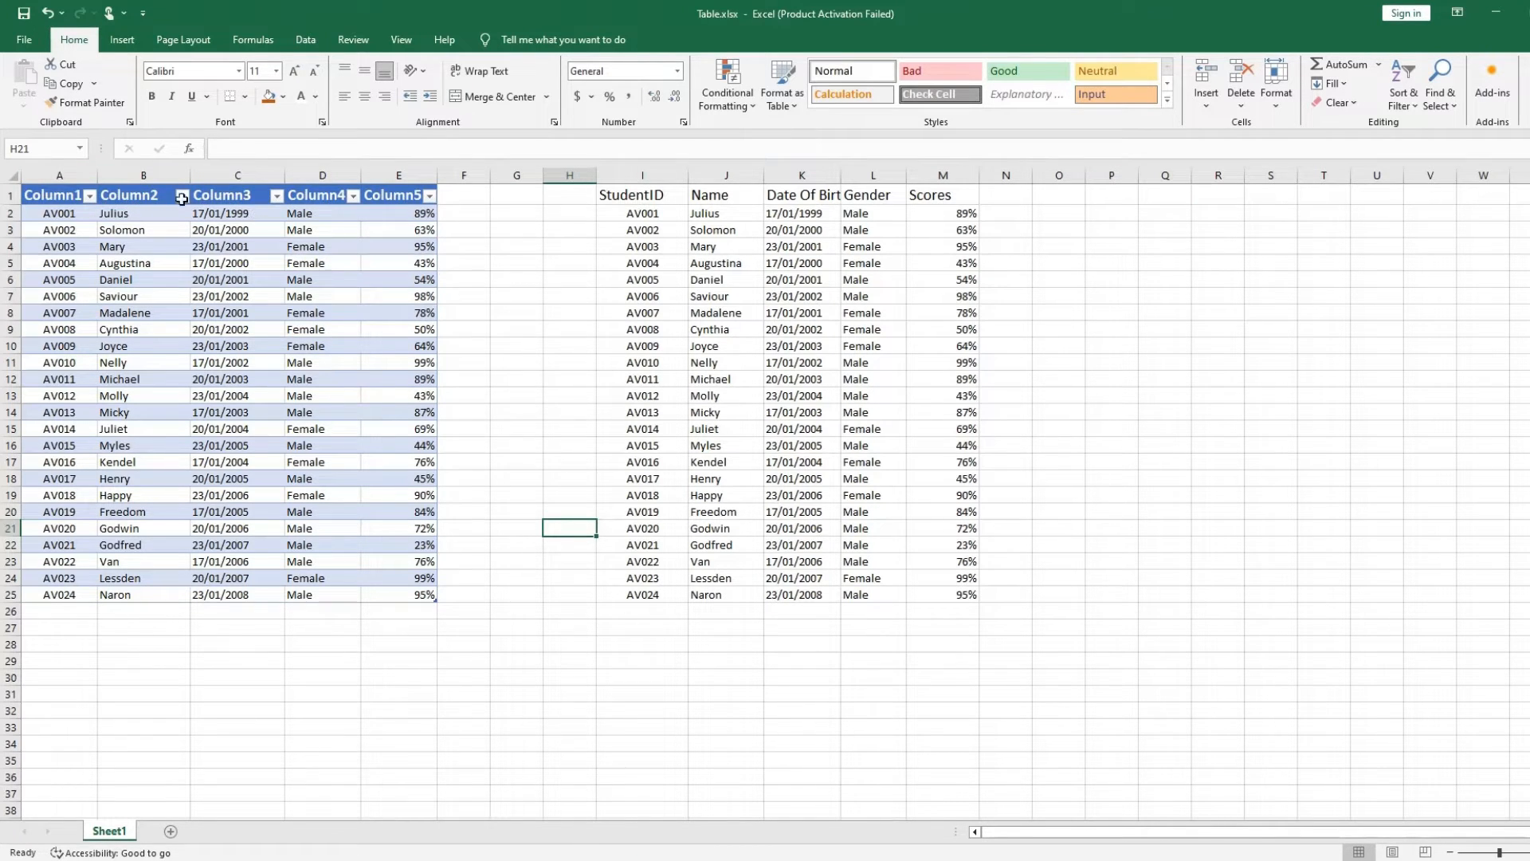
Step: Rename the first column header of the new table in A1 as StudentID
{"action": "double_click", "coordinate": [57, 192]}
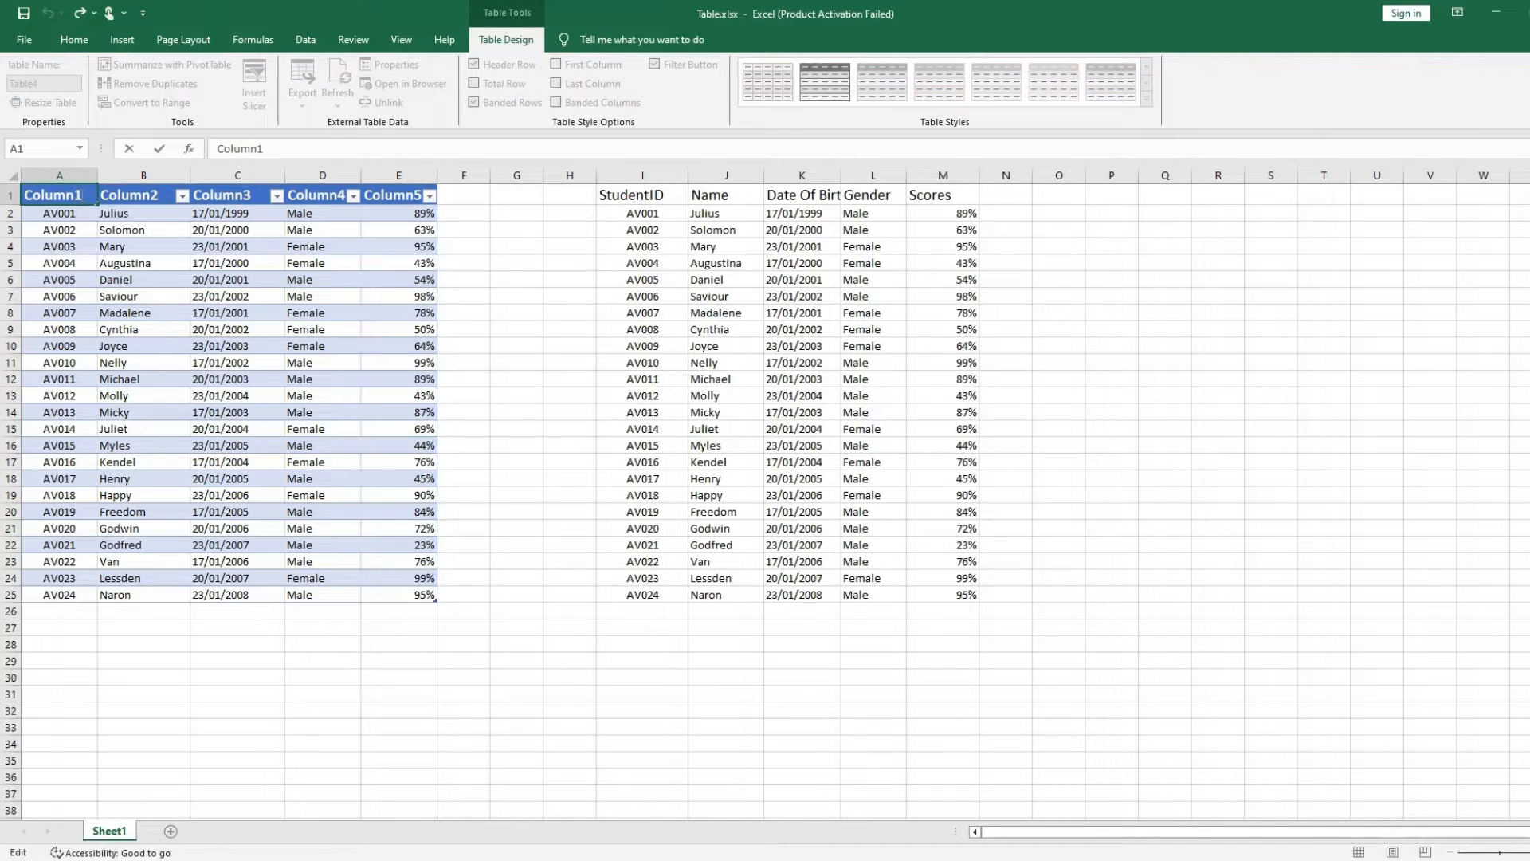
{"action": "key", "text": "BackSpace"}
{"action": "key", "text": "BackSpace"}
{"action": "key", "text": "BackSpace"}
{"action": "key", "text": "BackSpace"}
{"action": "key", "text": "BackSpace"}
{"action": "key", "text": "BackSpace"}
{"action": "key", "text": "BackSpace"}
{"action": "type", "text": "n"}
{"action": "left_click", "coordinate": [72, 228]}
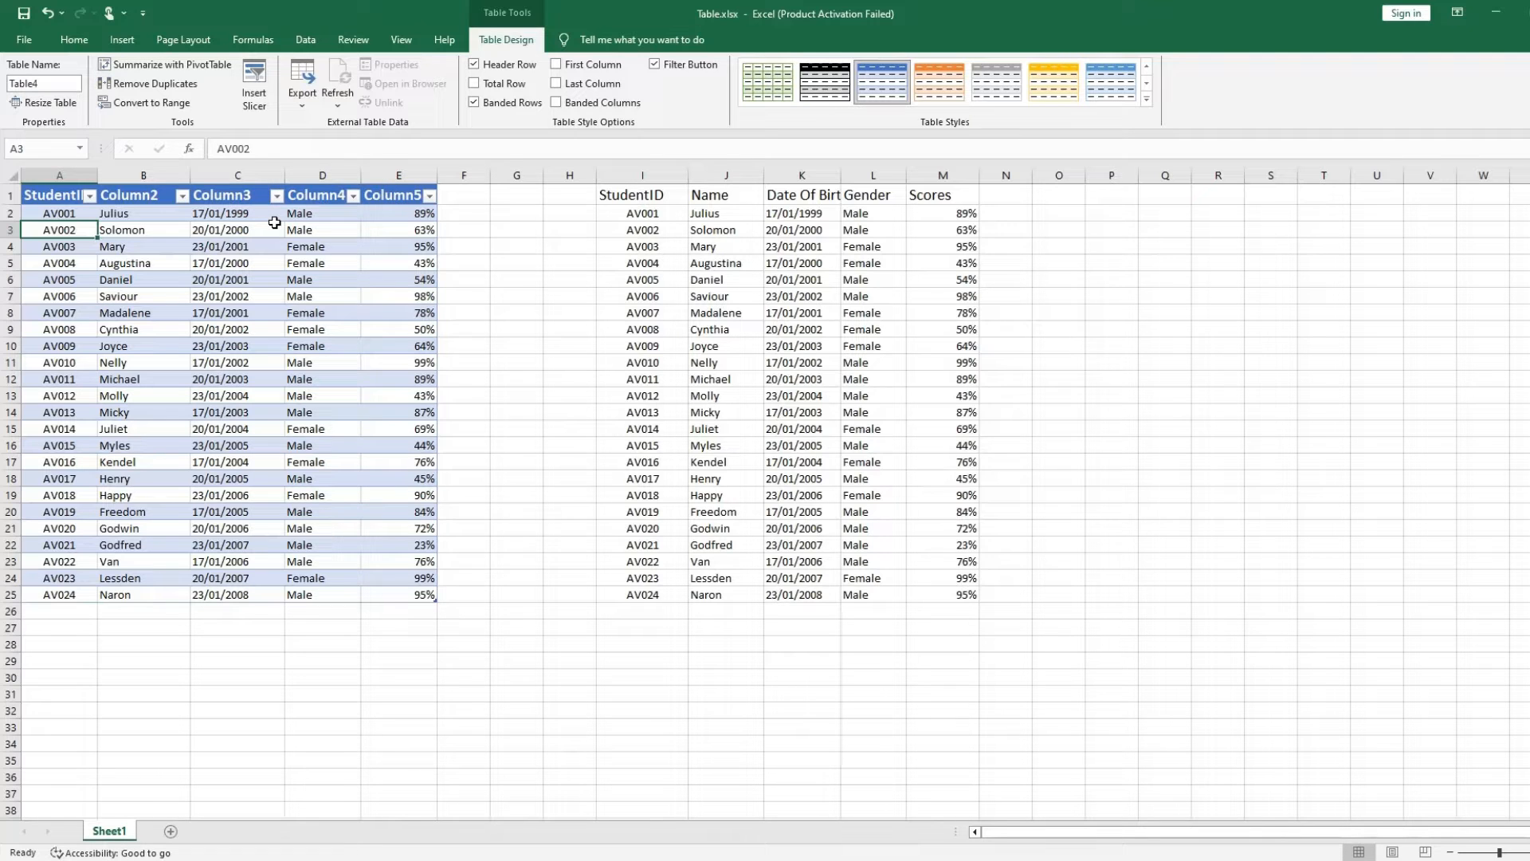
Step: Undo the header rename, the table conversion and the deletion of the original header labels in A1:E1
{"action": "key", "text": "ctrl+z"}
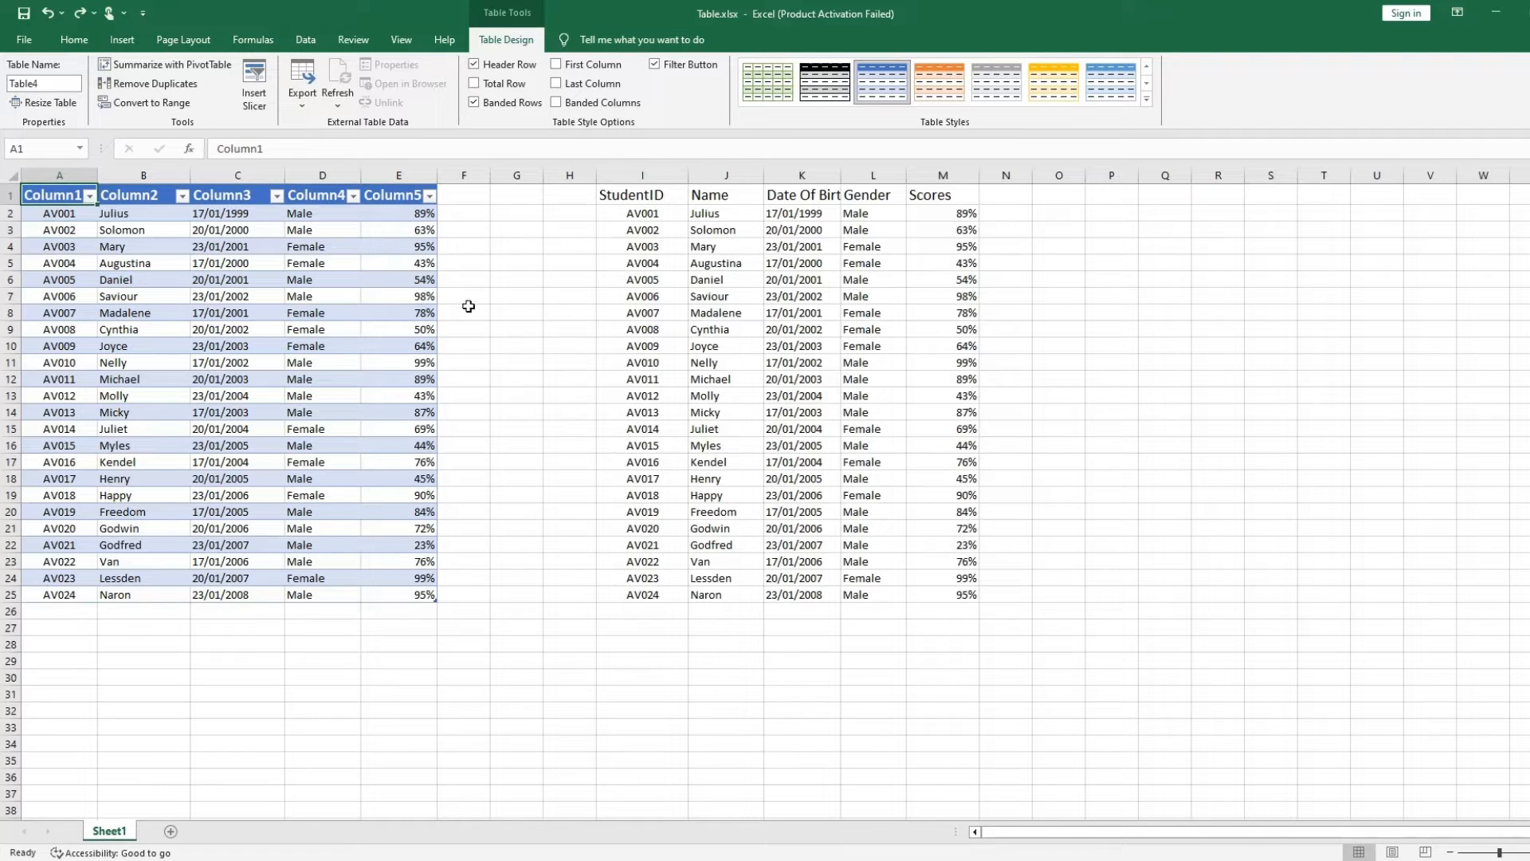
{"action": "key", "text": "ctrl+z"}
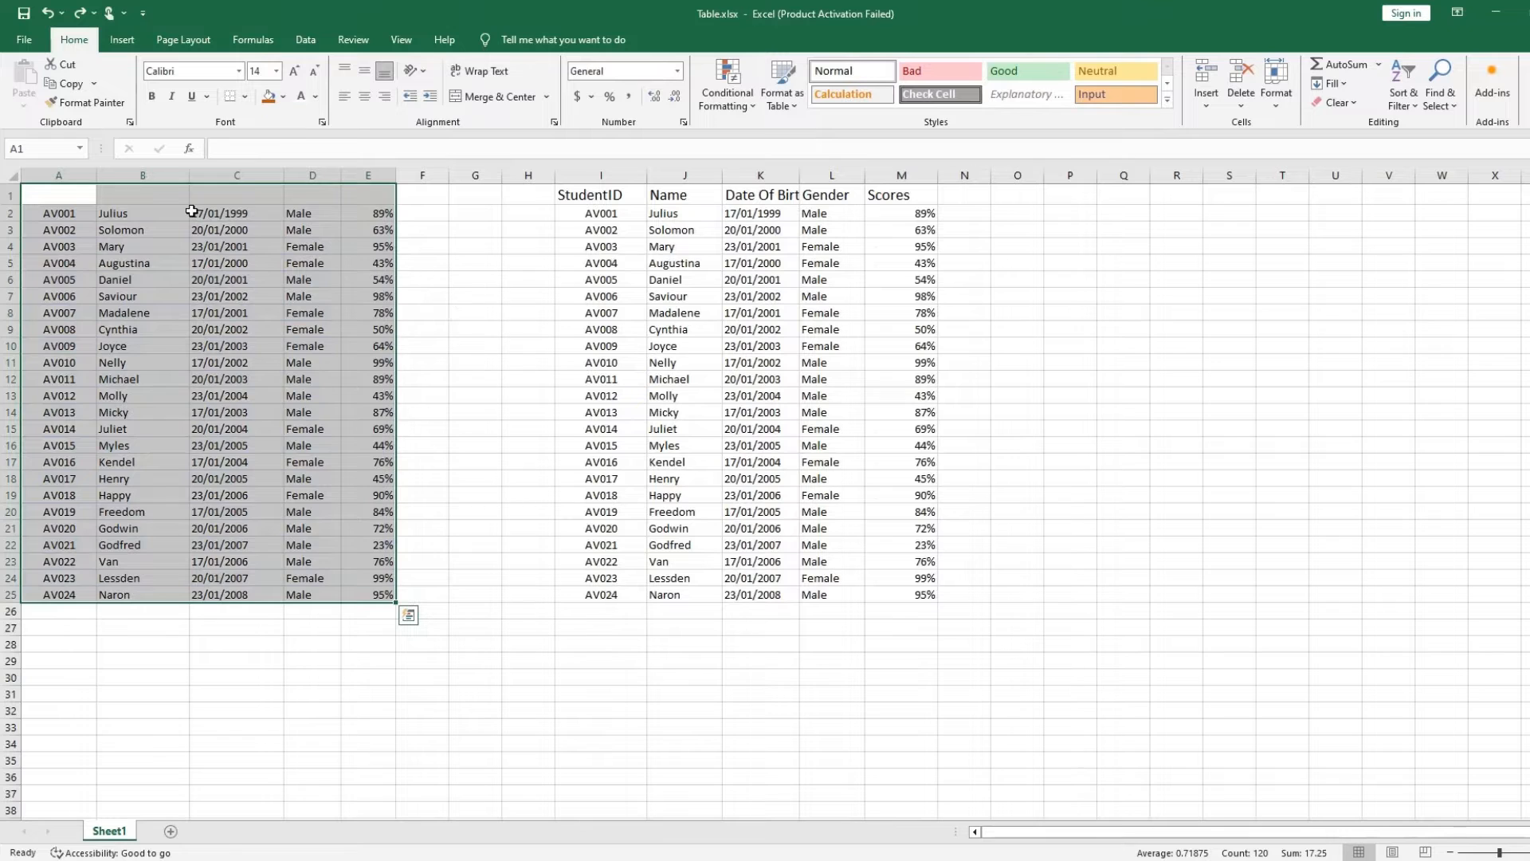
{"action": "key", "text": "ctrl+c"}
{"action": "key", "text": "ctrl+z"}
Step: Convert the labelled student data in A1:E25 into a table, keeping the option that the table has headers
{"action": "left_click", "coordinate": [112, 209]}
{"action": "left_click_drag", "start_coordinate": [29, 195], "coordinate": [354, 596]}
{"action": "right_click", "coordinate": [350, 466]}
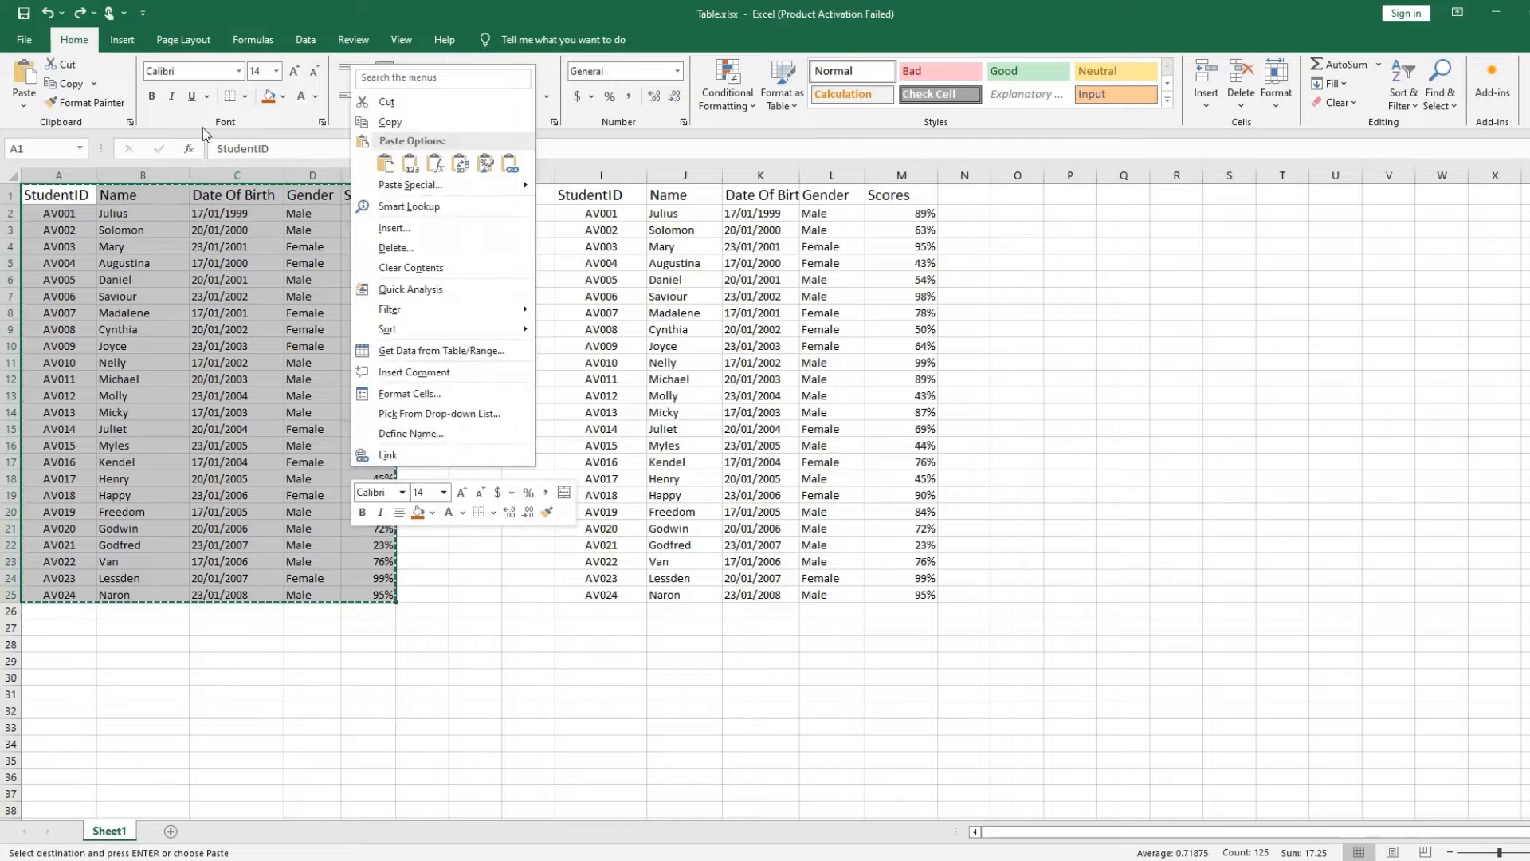
{"action": "left_click", "coordinate": [130, 42]}
{"action": "left_click", "coordinate": [130, 44]}
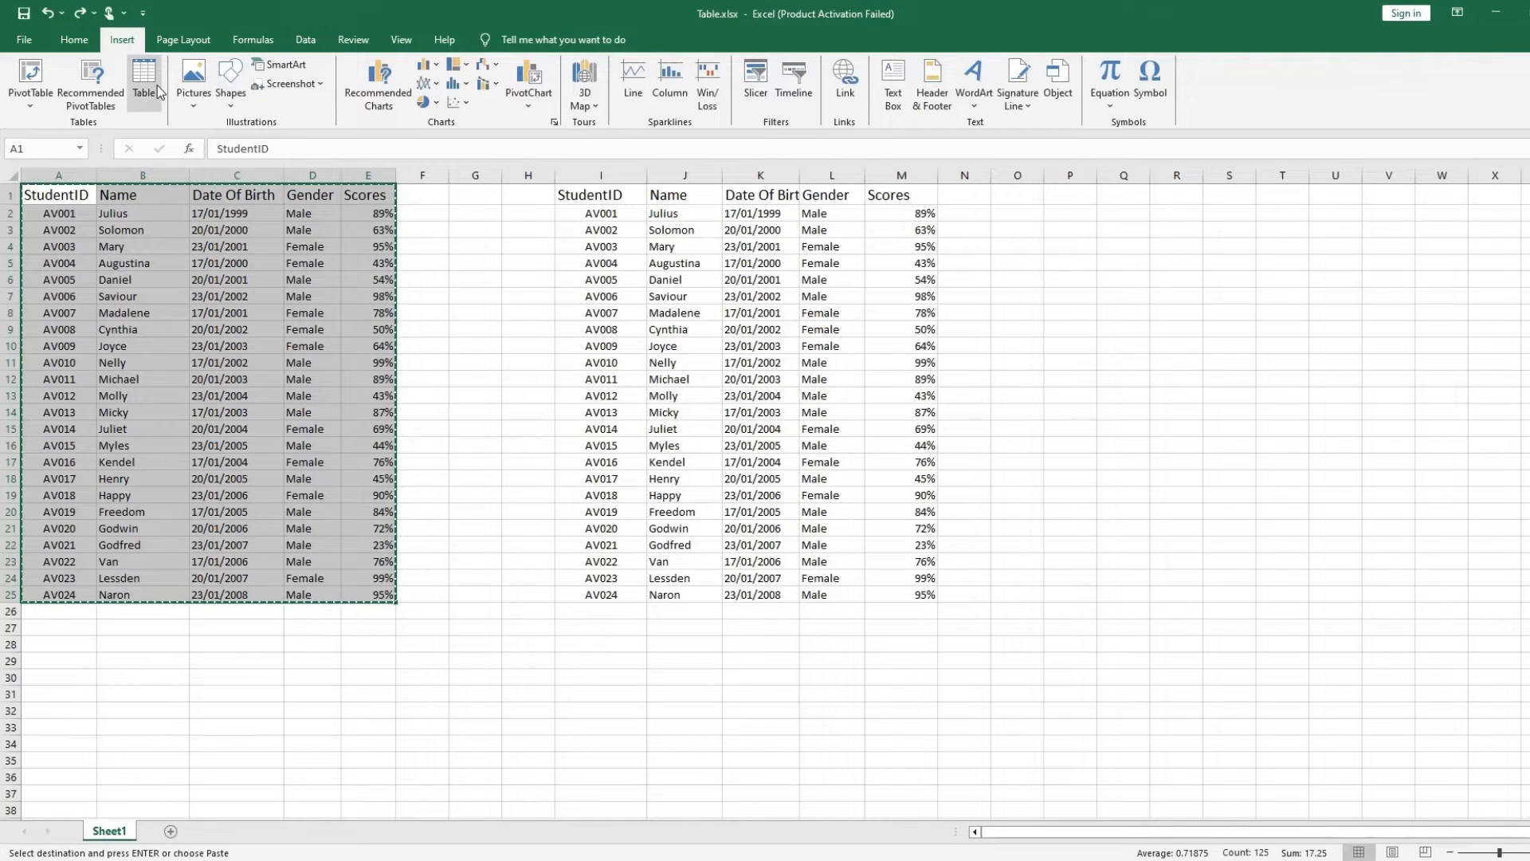
{"action": "left_click", "coordinate": [153, 85]}
{"action": "left_click", "coordinate": [498, 393]}
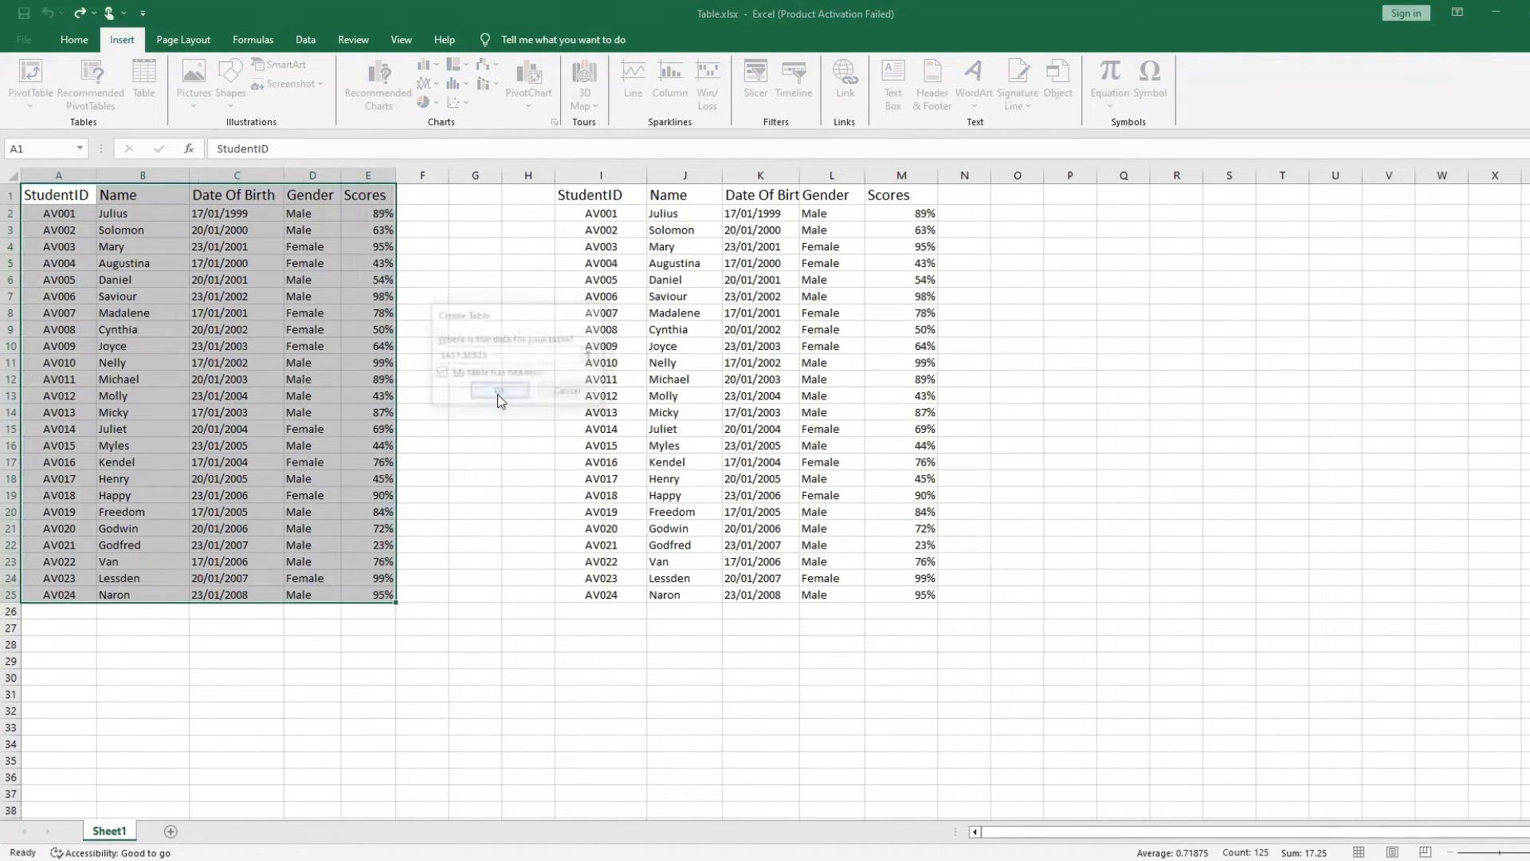
{"action": "left_click", "coordinate": [450, 397]}
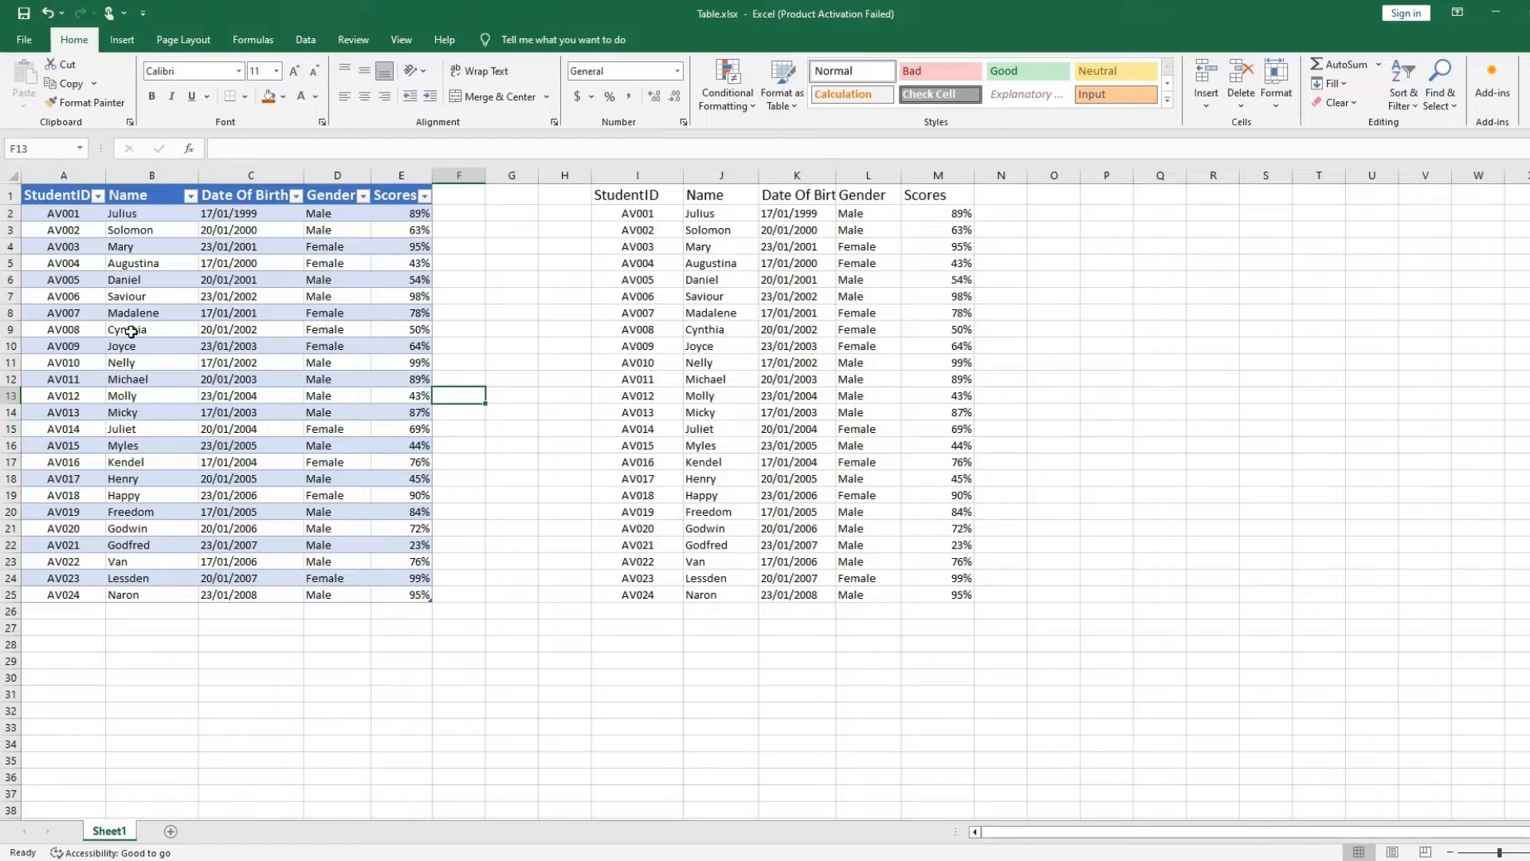
{"action": "left_click", "coordinate": [256, 460]}
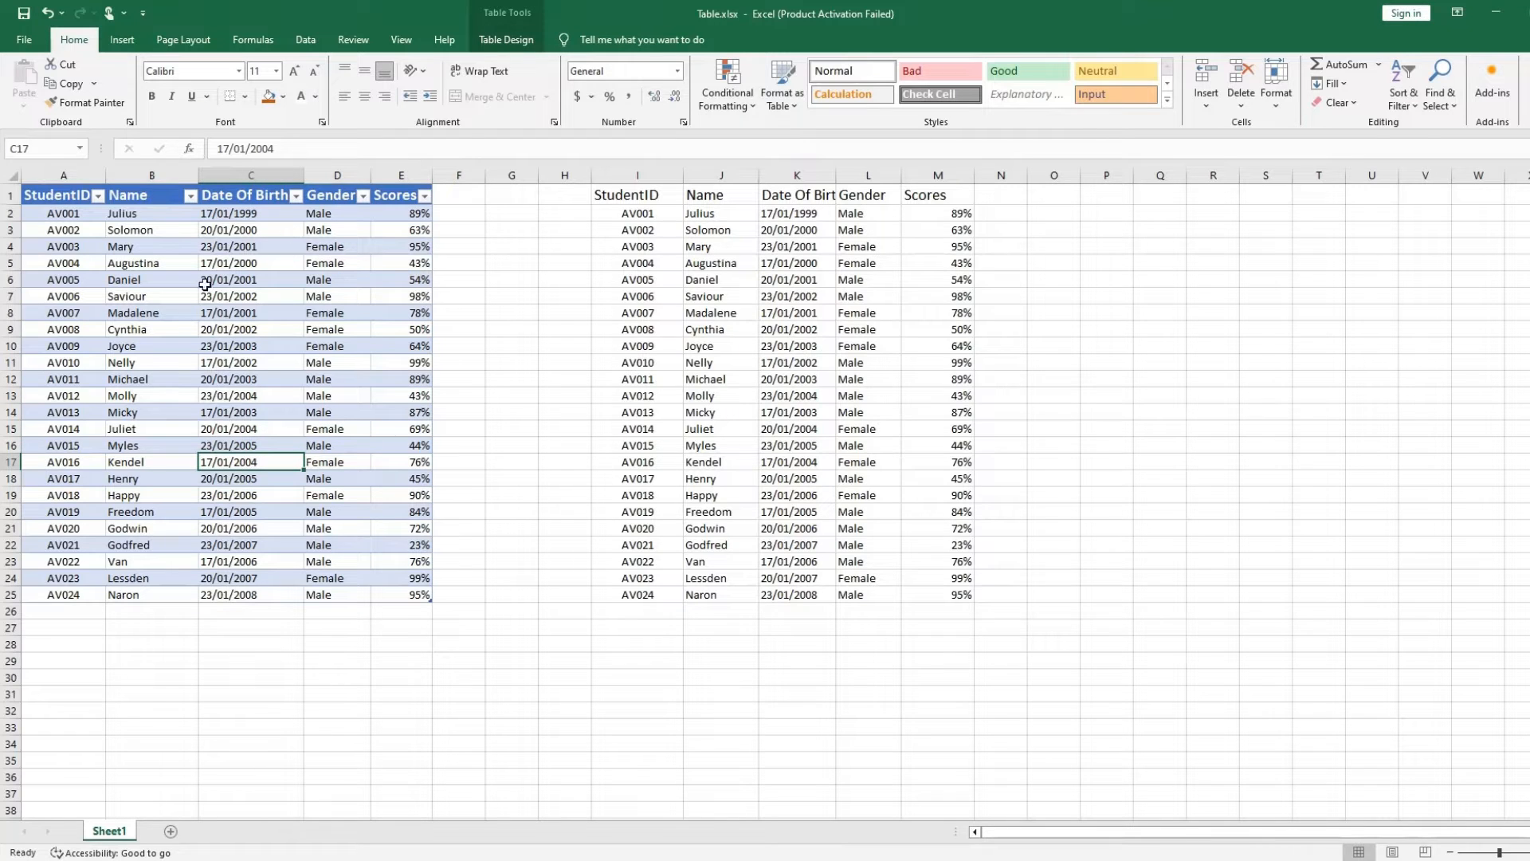
{"action": "left_click", "coordinate": [152, 397]}
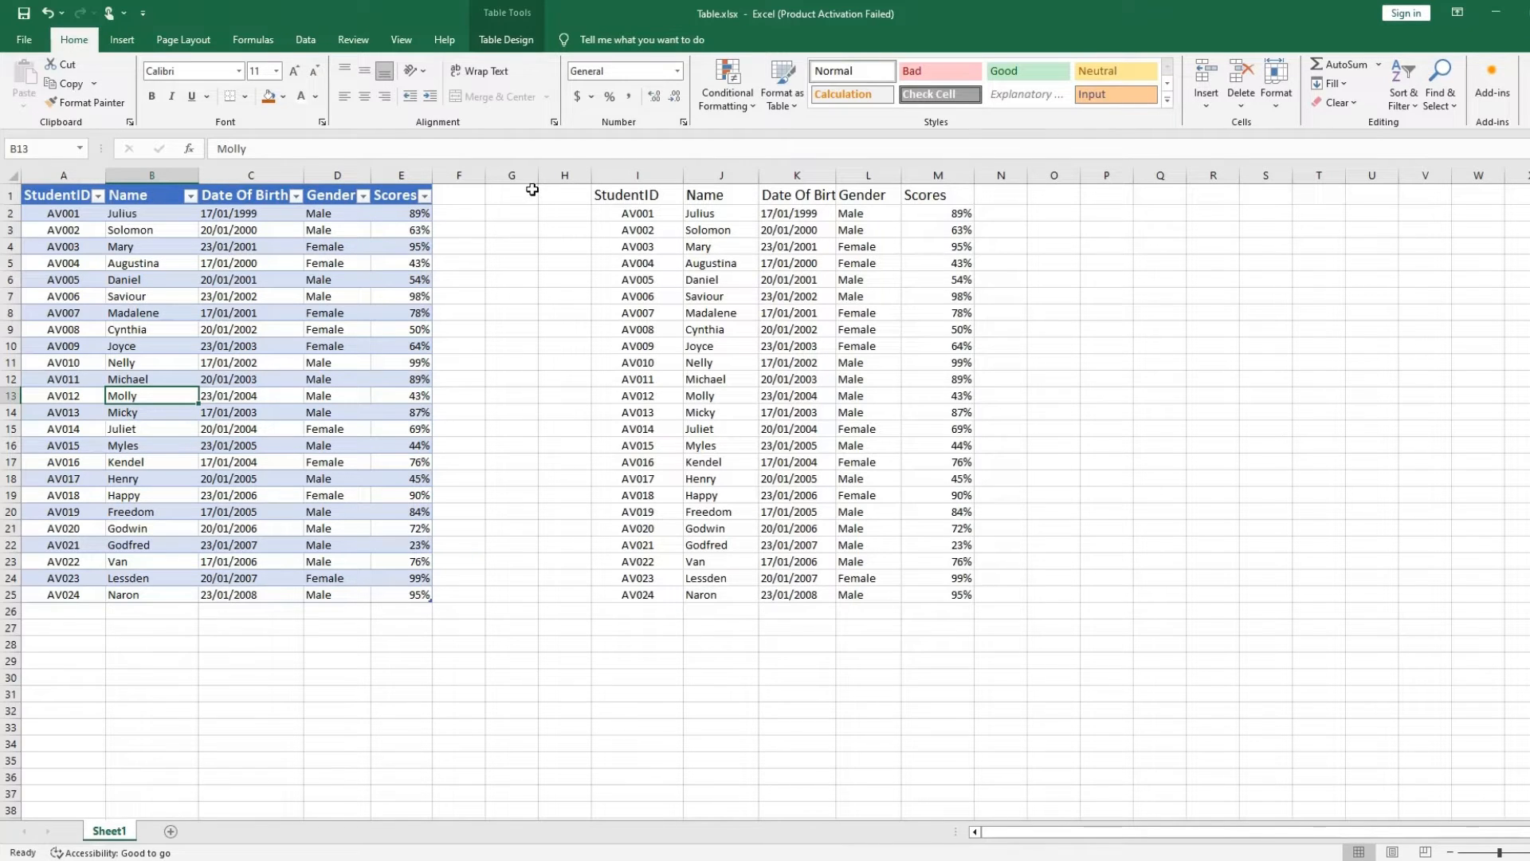
Step: Open the cell formatting settings for I1:M25 and review the number, alignment, font and border options
{"action": "left_click", "coordinate": [638, 199]}
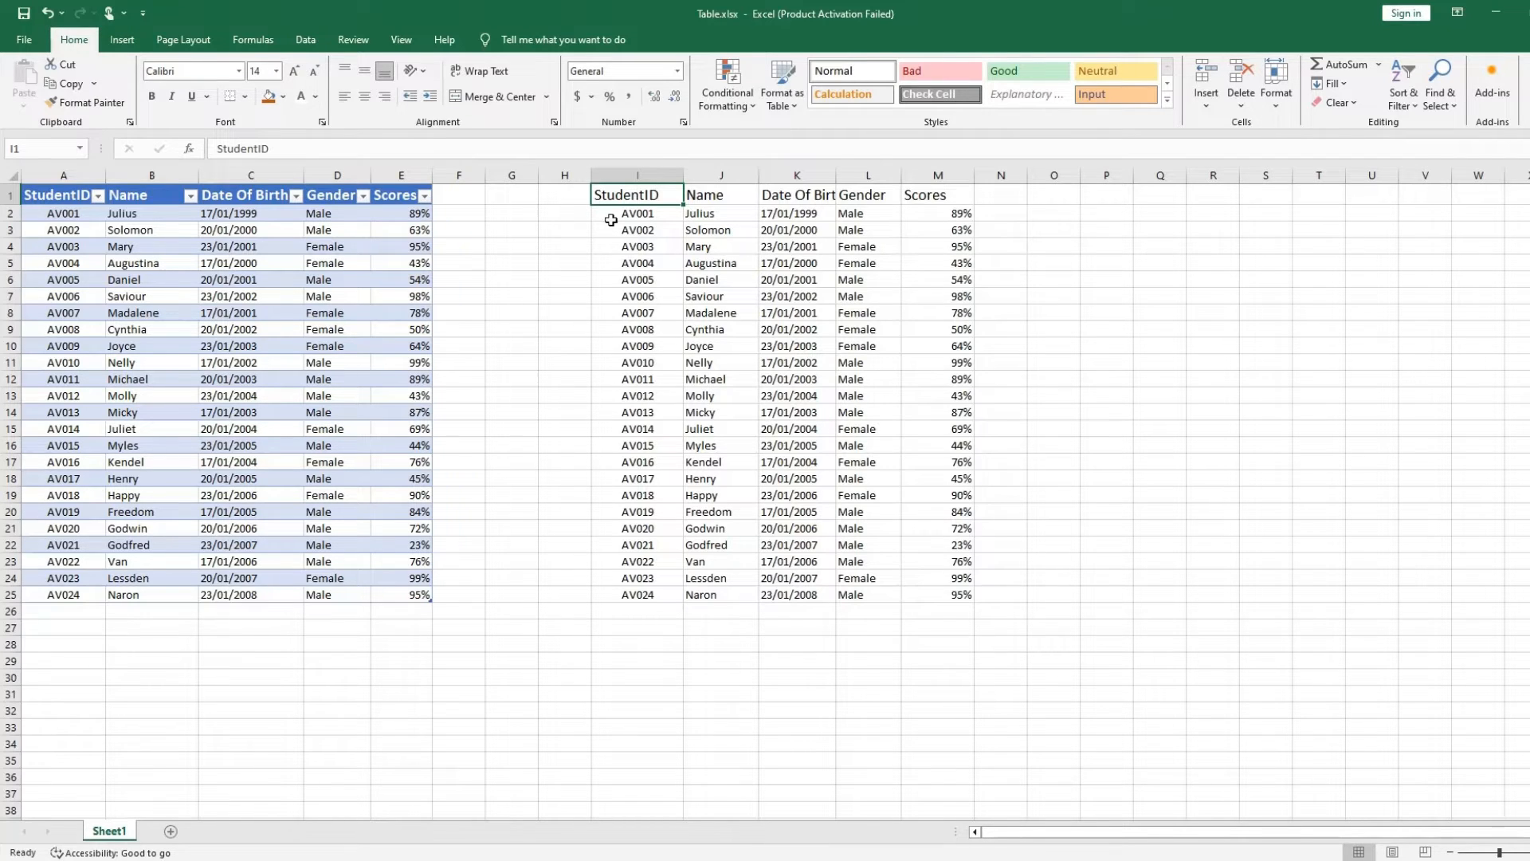
{"action": "mouse_move", "coordinate": [635, 195]}
{"action": "left_mouse_down"}
{"action": "mouse_move", "coordinate": [960, 271]}
{"action": "mouse_move", "coordinate": [942, 596]}
{"action": "left_mouse_up"}
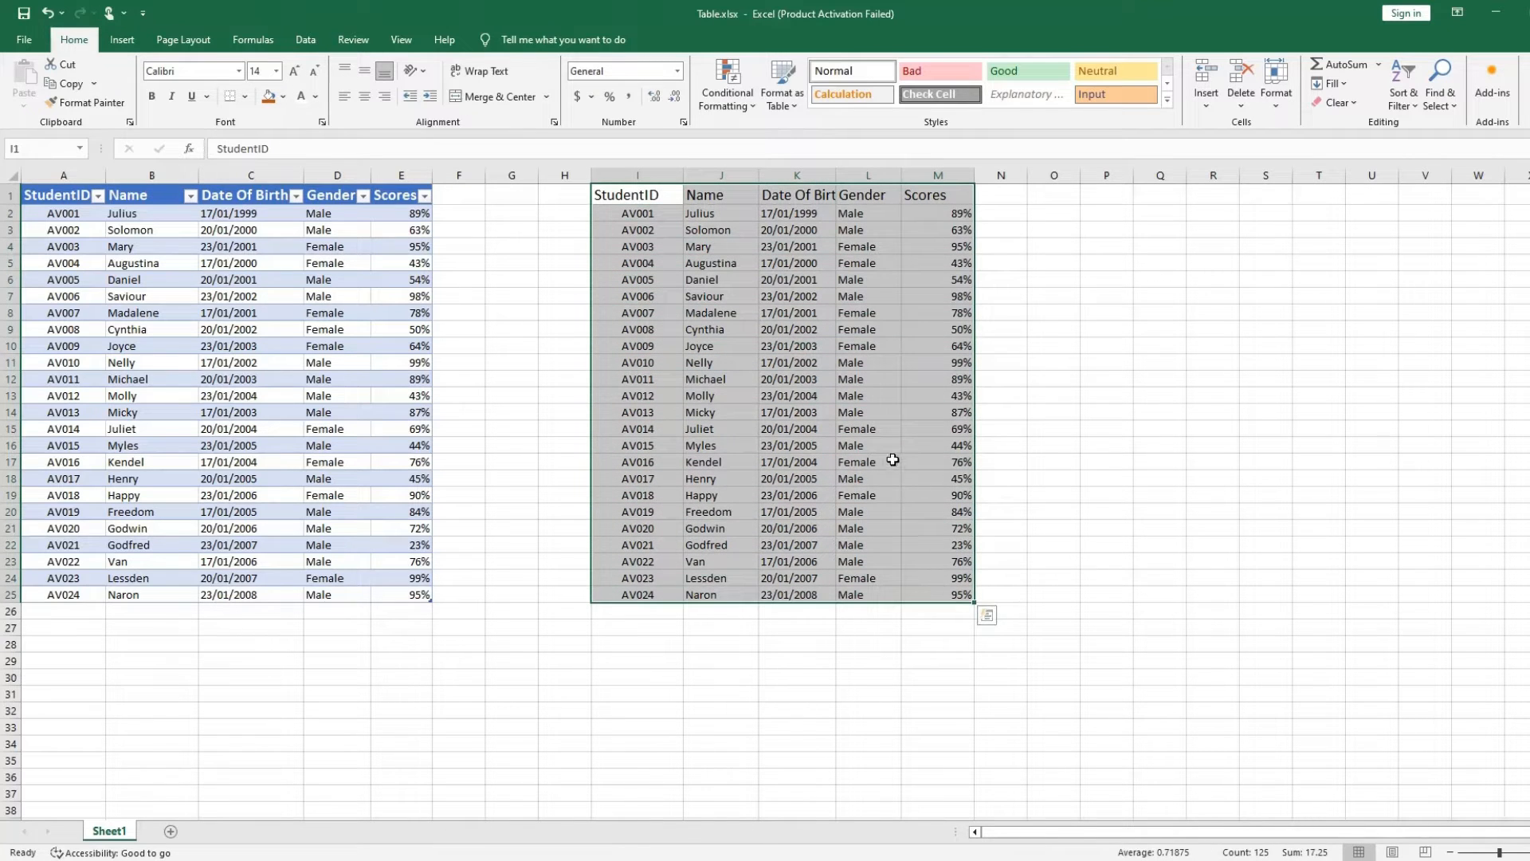
{"action": "right_click", "coordinate": [811, 372]}
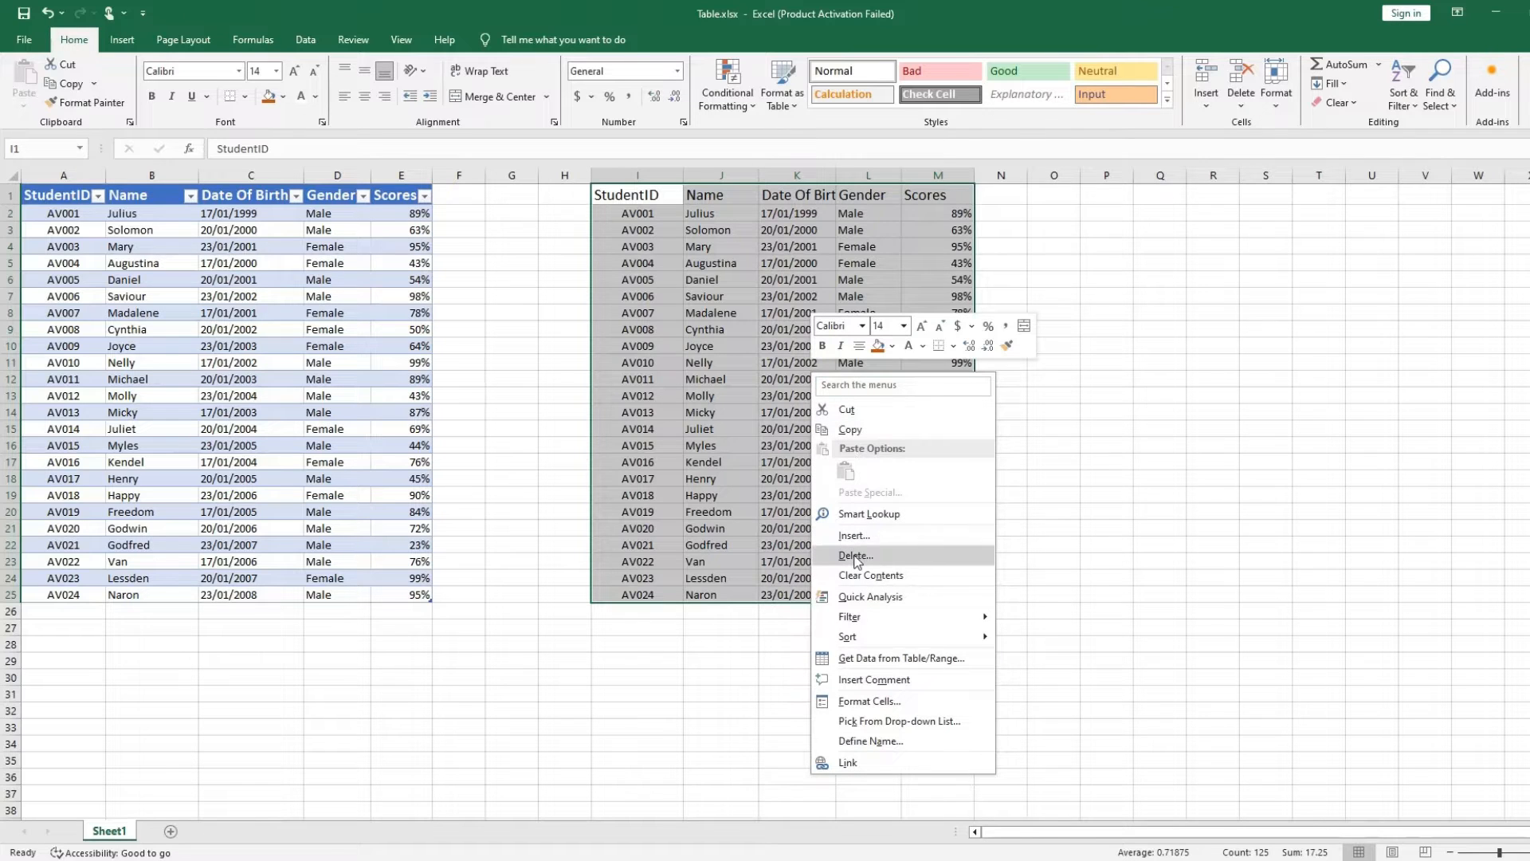
{"action": "left_click", "coordinate": [886, 700]}
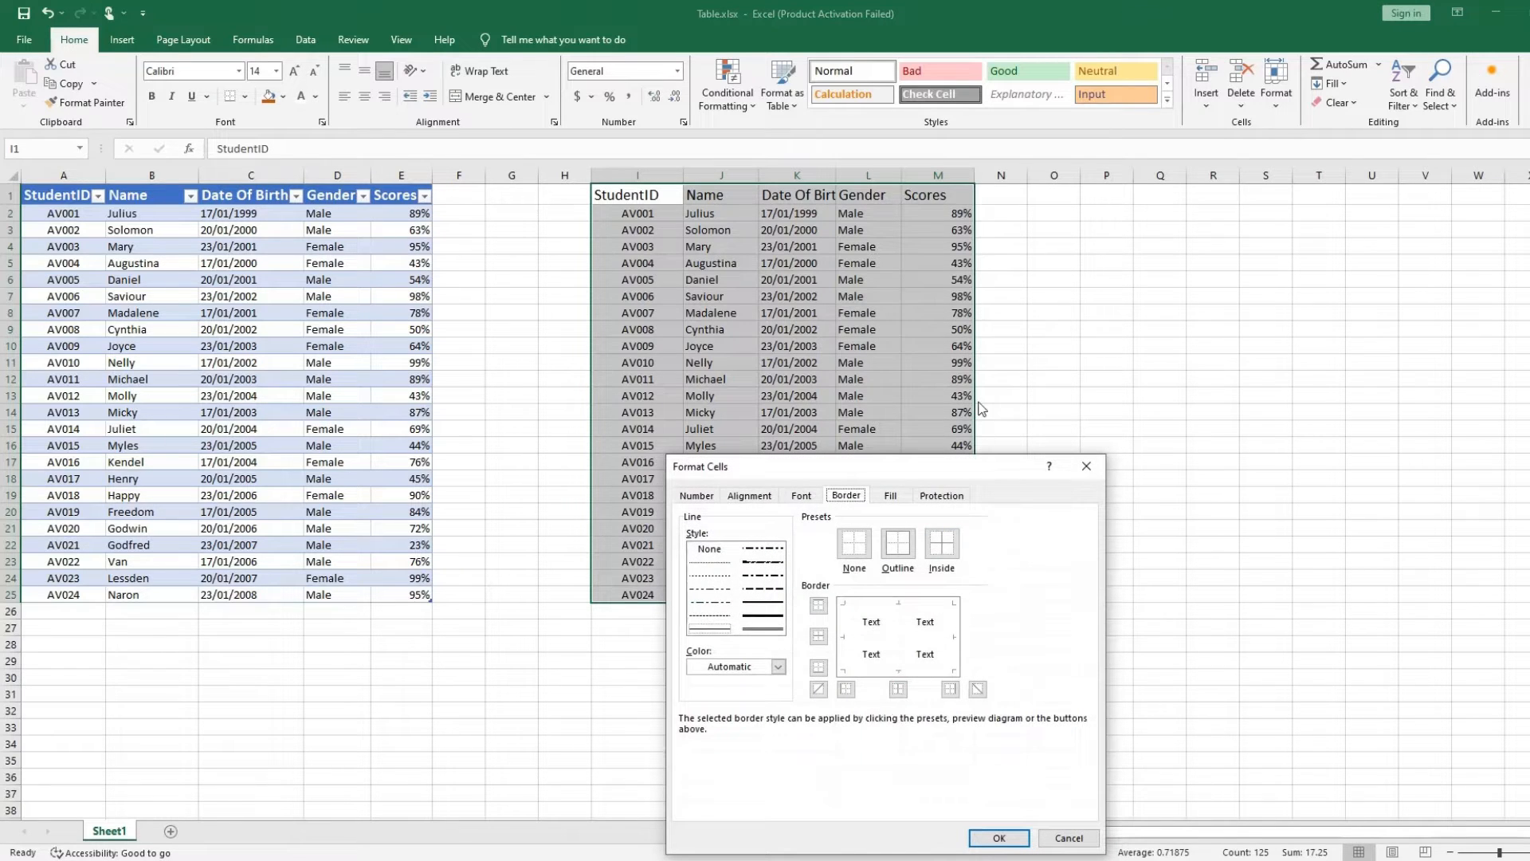
{"action": "left_click_drag", "start_coordinate": [936, 477], "coordinate": [1011, 193]}
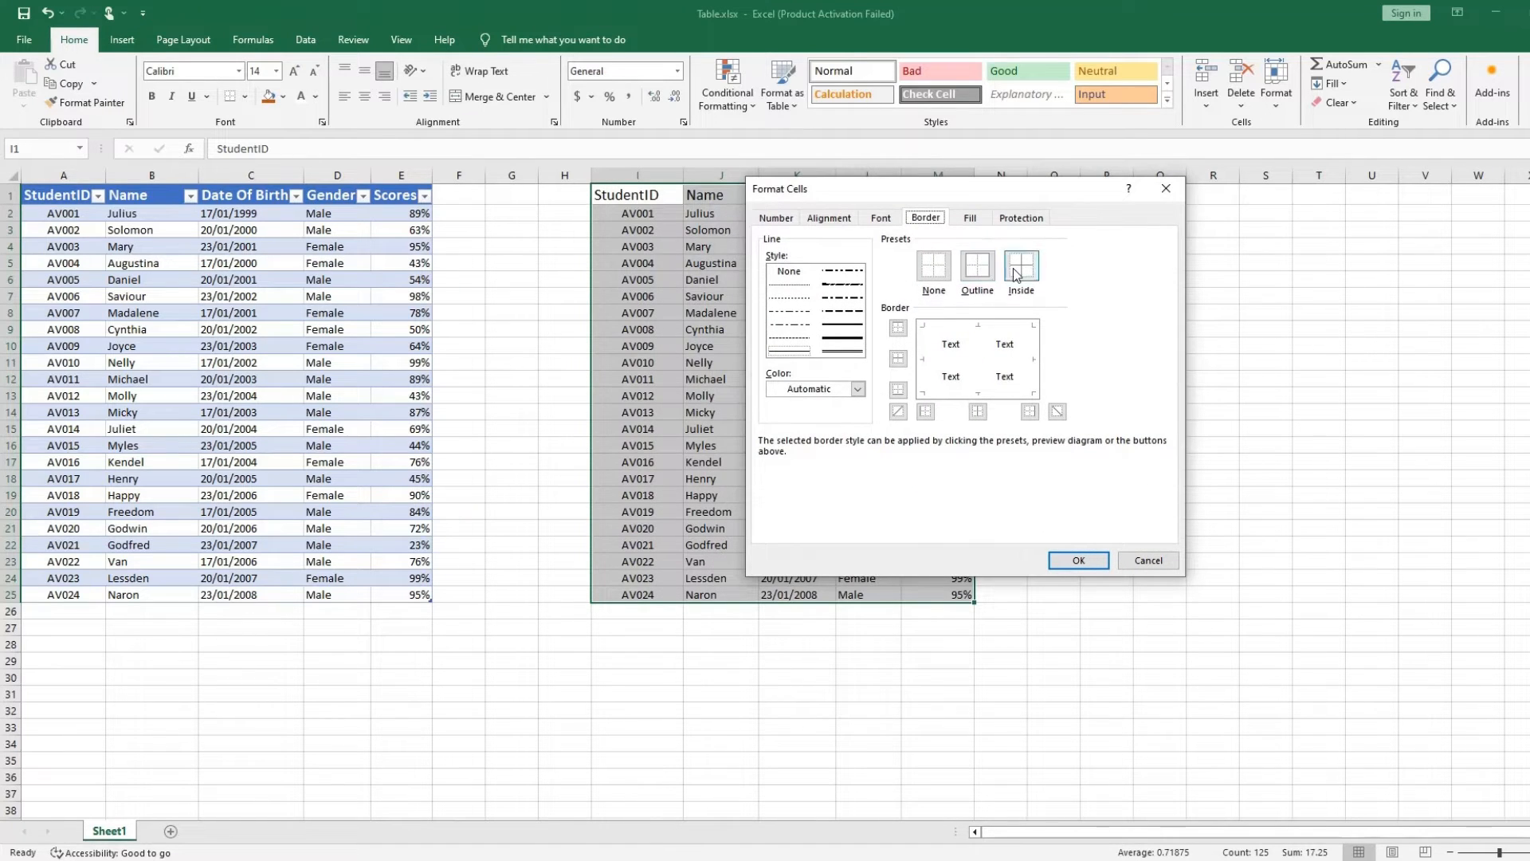
{"action": "left_click", "coordinate": [771, 218]}
{"action": "left_click", "coordinate": [840, 226]}
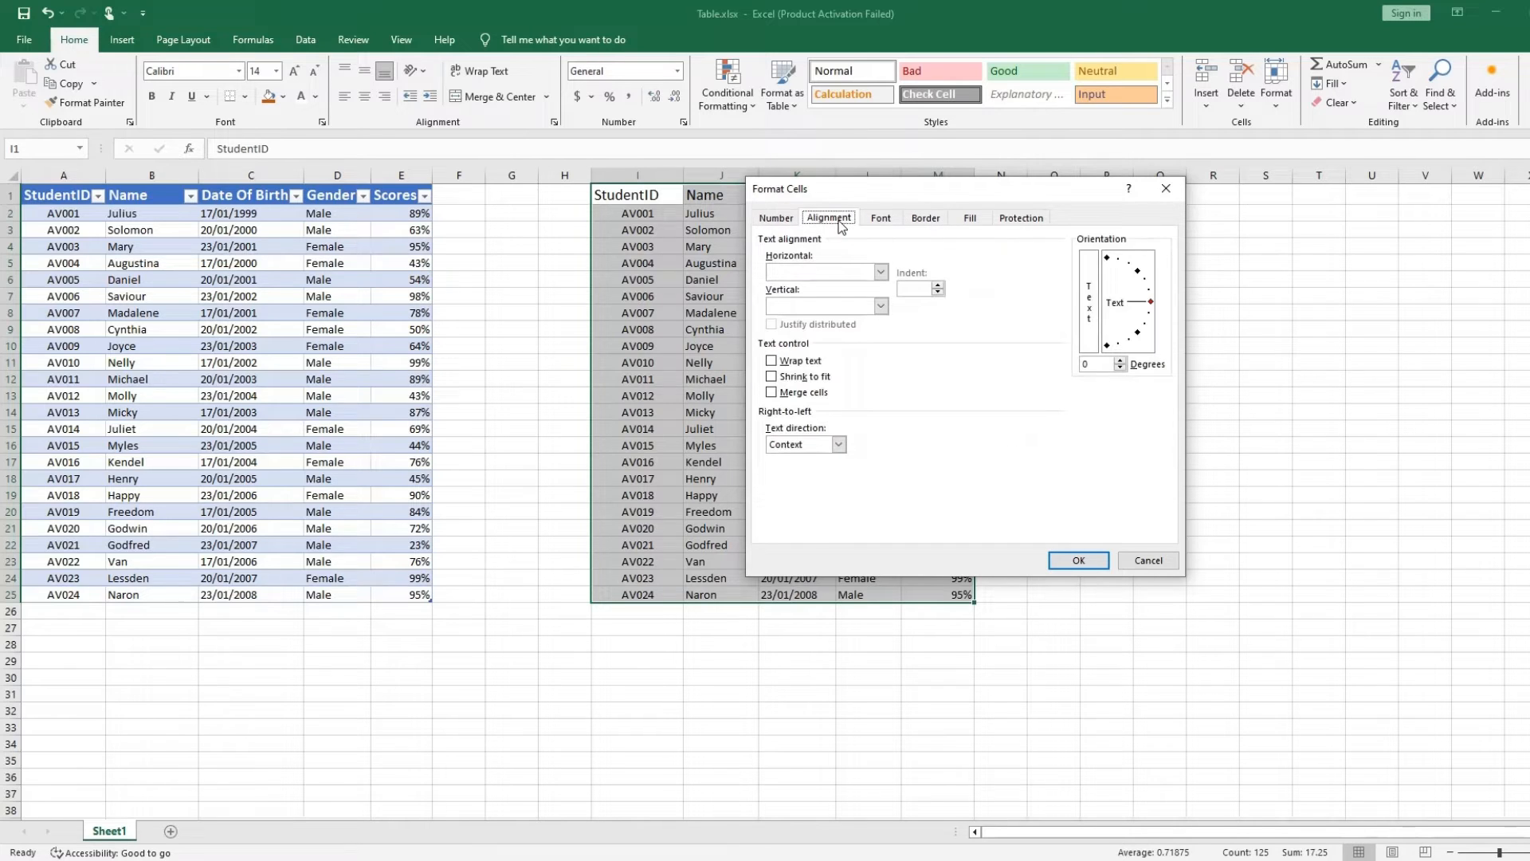
{"action": "left_click", "coordinate": [882, 223]}
{"action": "left_click", "coordinate": [928, 220]}
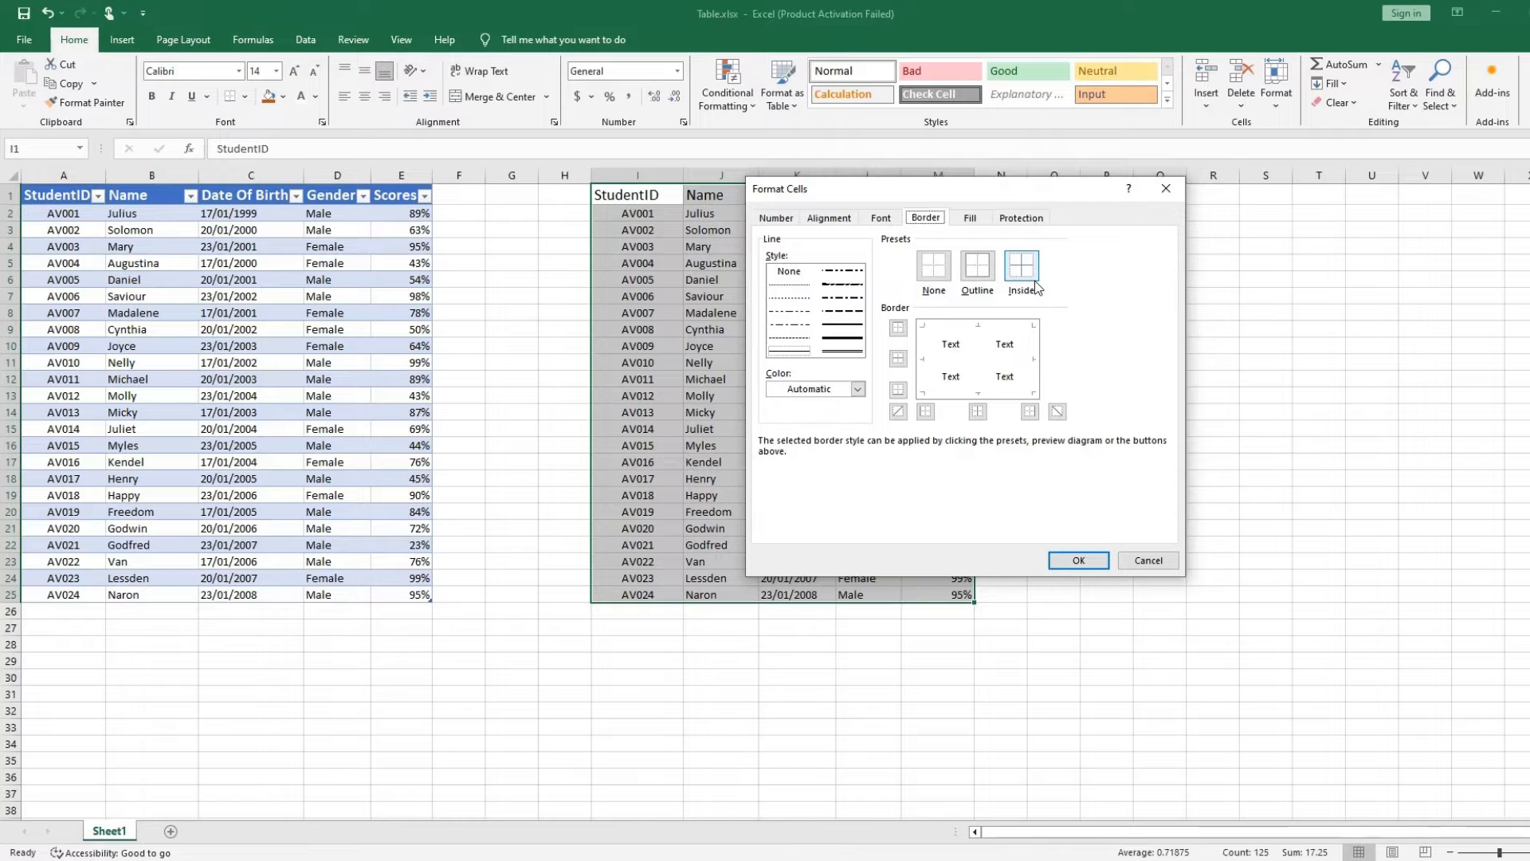
Step: Apply outline and inside borders to the copied student data in I1:M25
{"action": "left_click", "coordinate": [986, 277]}
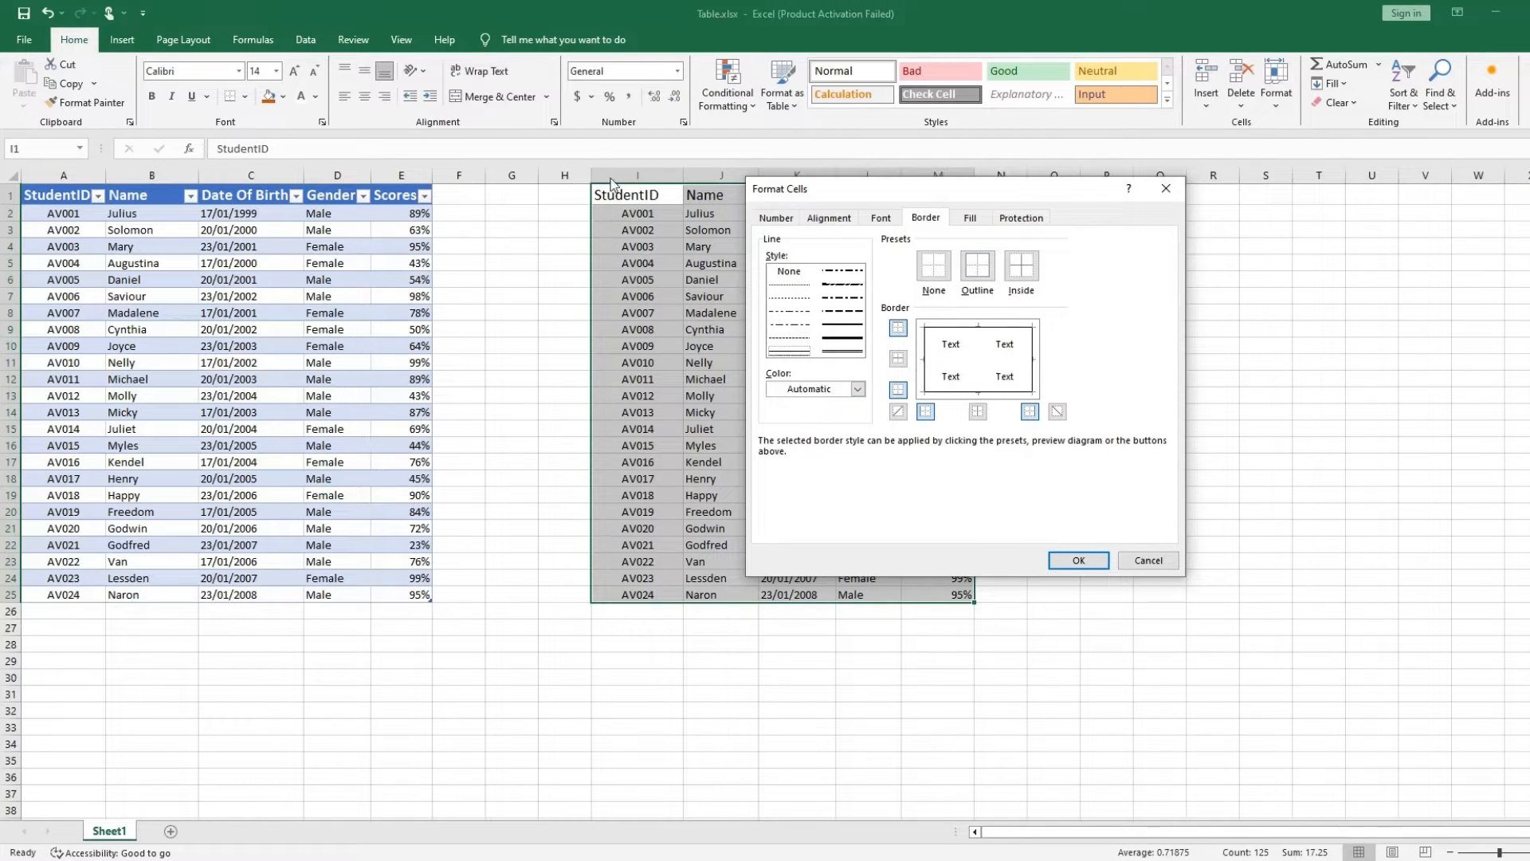
{"action": "left_click", "coordinate": [1023, 267]}
{"action": "left_click", "coordinate": [1079, 560]}
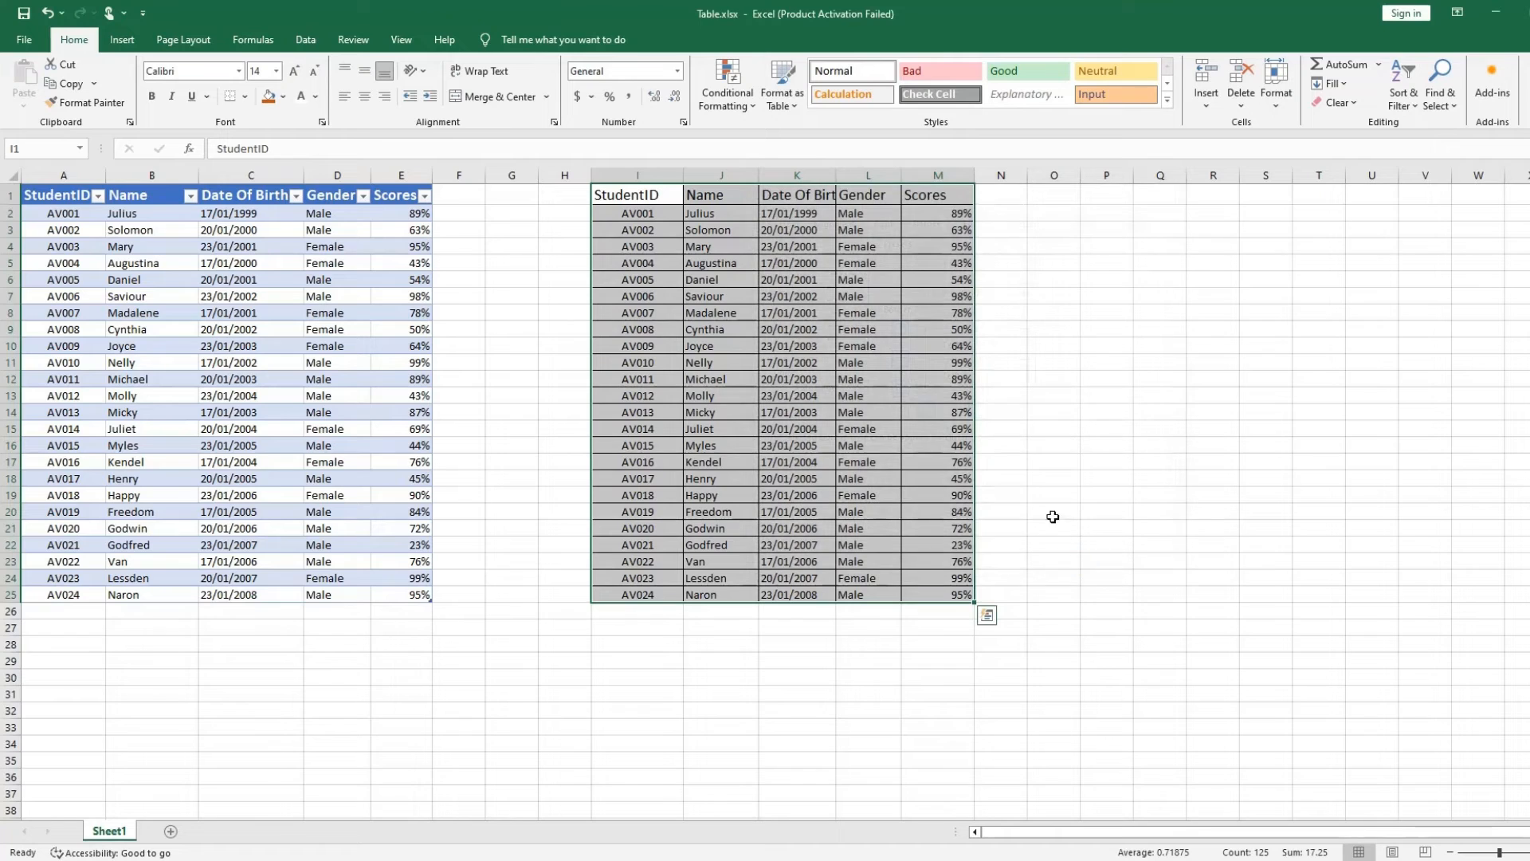
{"action": "left_click", "coordinate": [1068, 401]}
Step: Undo the outline and inside borders on the copied student data
{"action": "left_click", "coordinate": [552, 459]}
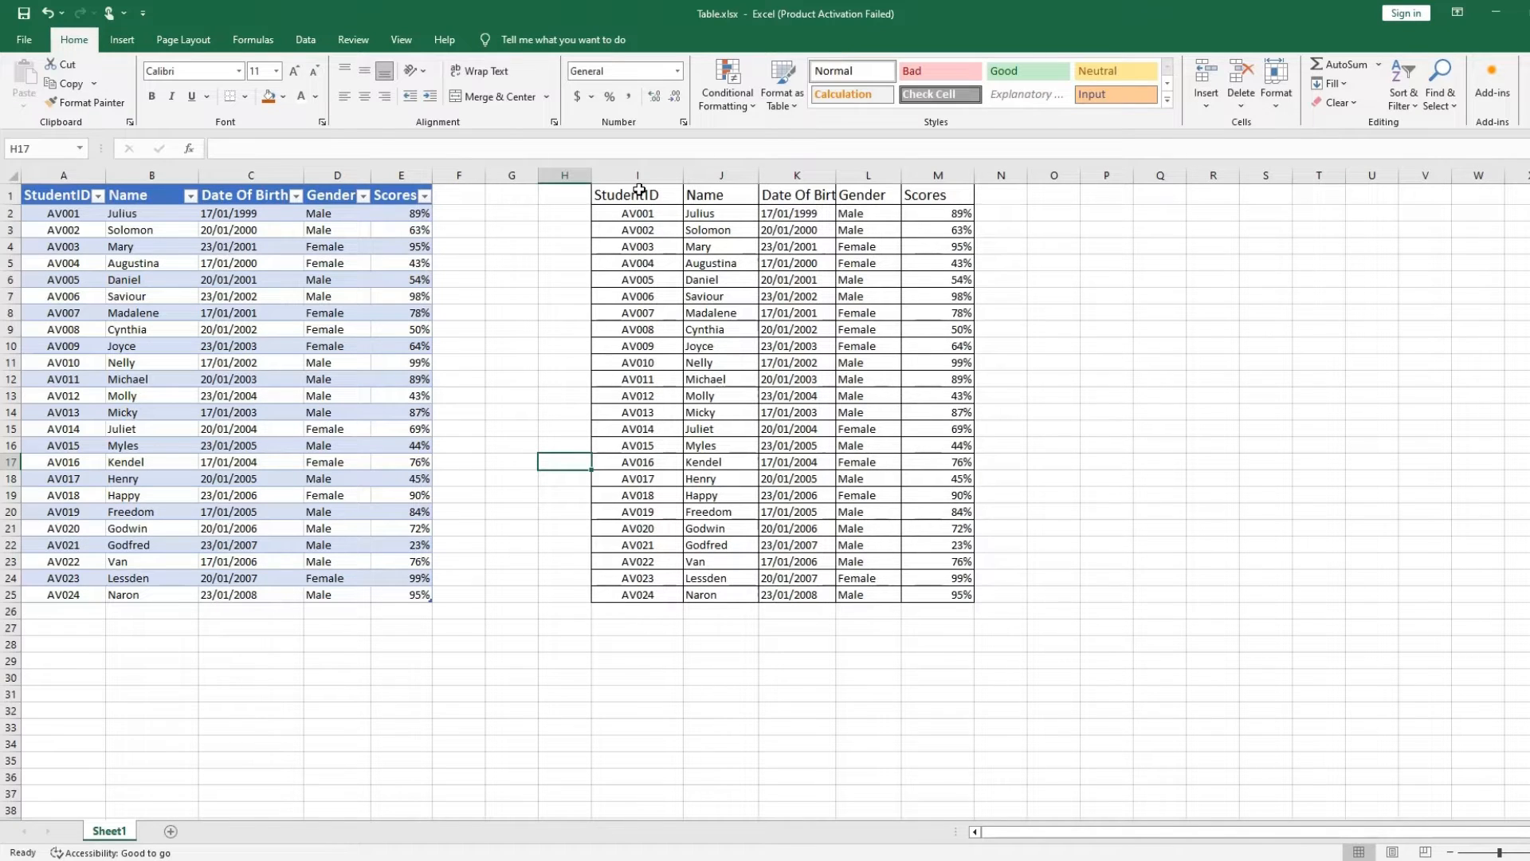
{"action": "key", "text": "ctrl+z"}
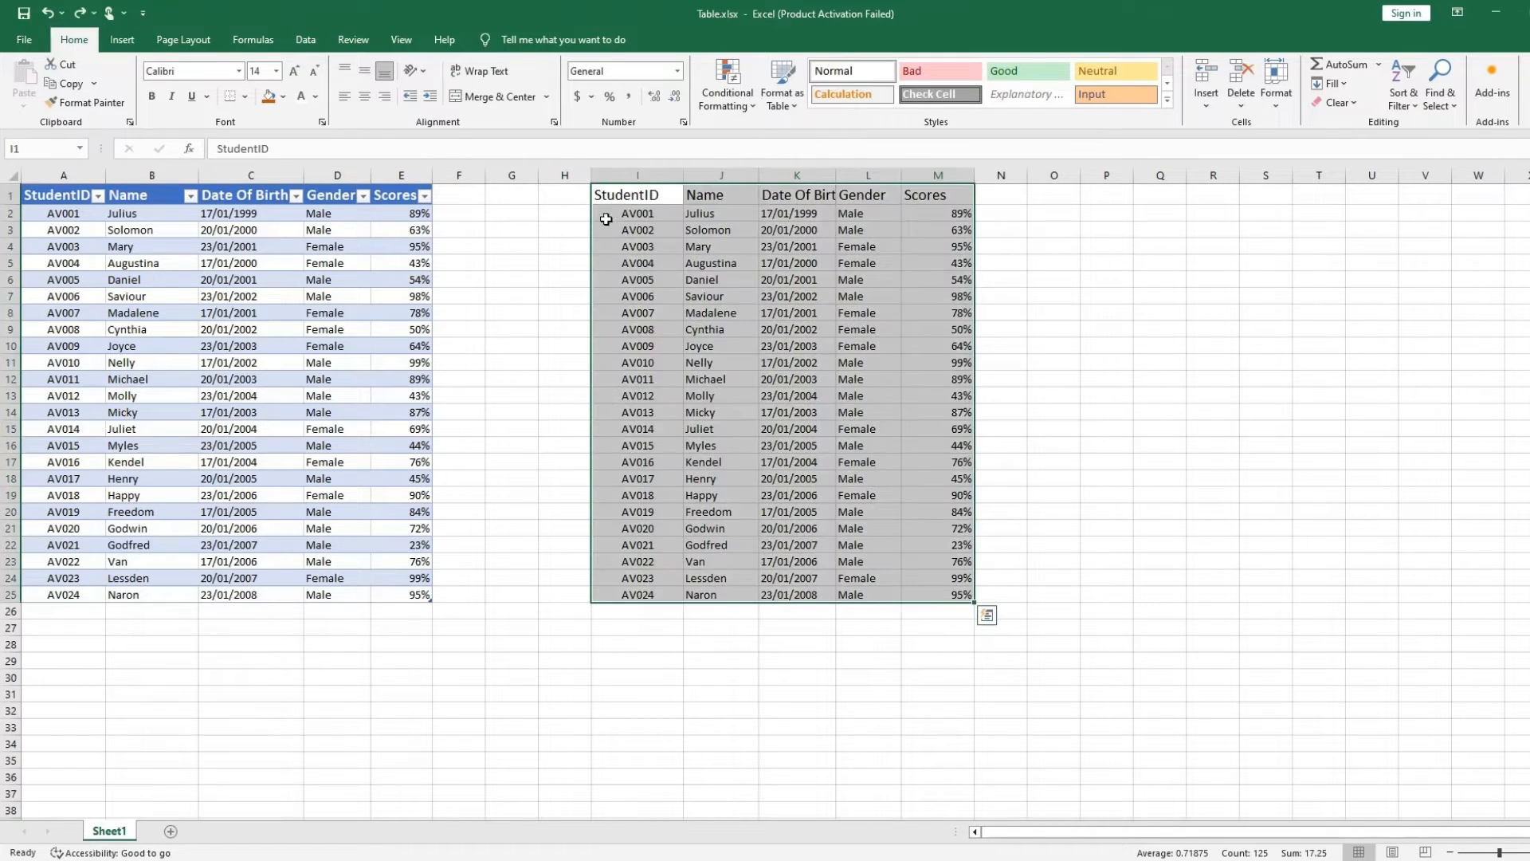
{"action": "left_click", "coordinate": [547, 229]}
Step: Apply only an outline border around the copied student data in I1:M25
{"action": "left_click_drag", "start_coordinate": [617, 192], "coordinate": [967, 596]}
{"action": "right_click", "coordinate": [888, 427]}
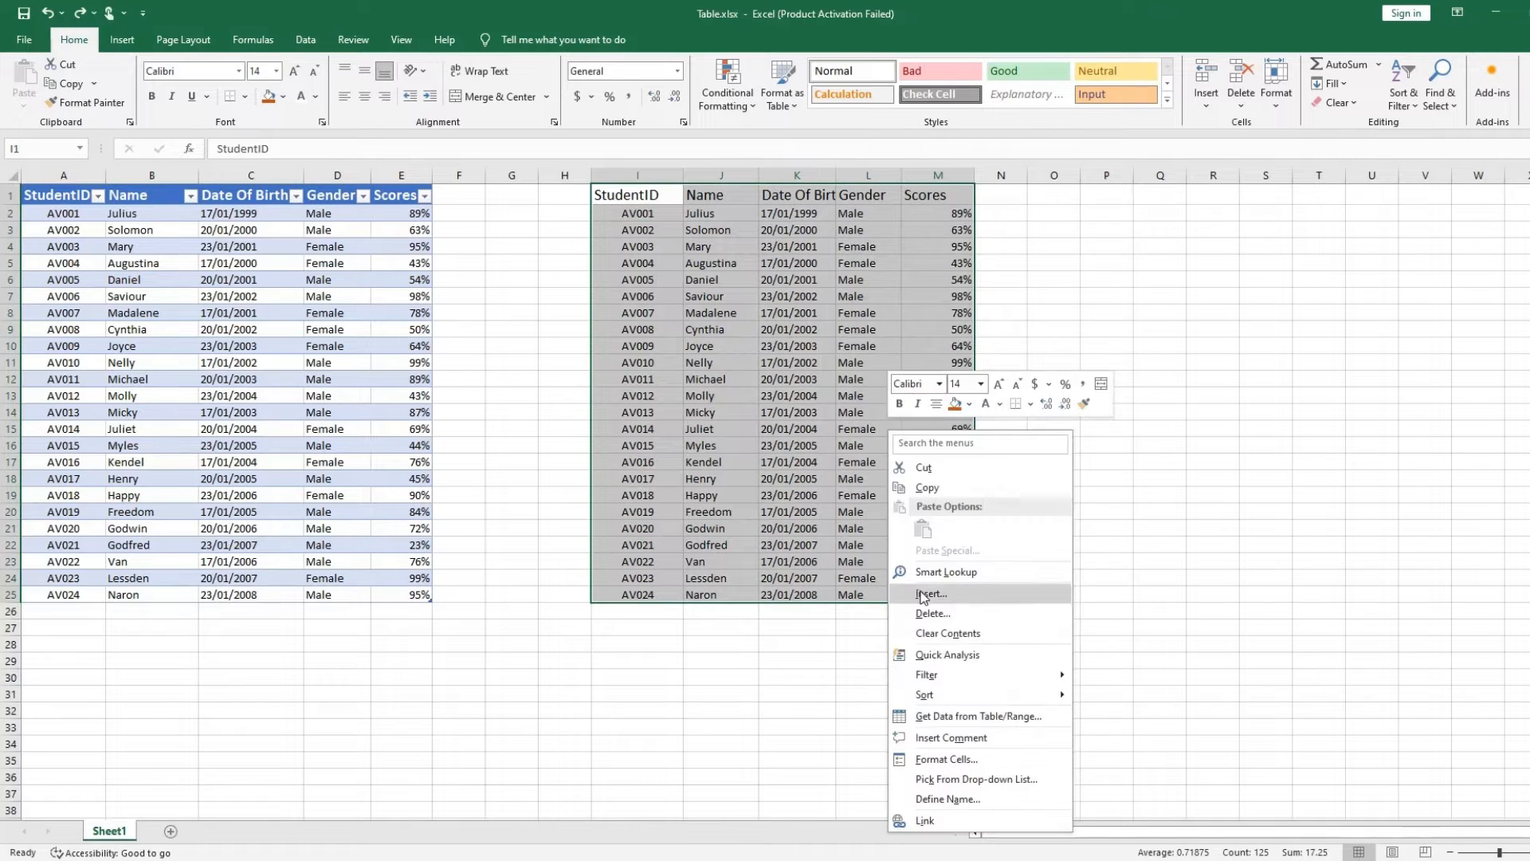
{"action": "mouse_move", "coordinate": [935, 700]}
{"action": "left_click", "coordinate": [941, 760]}
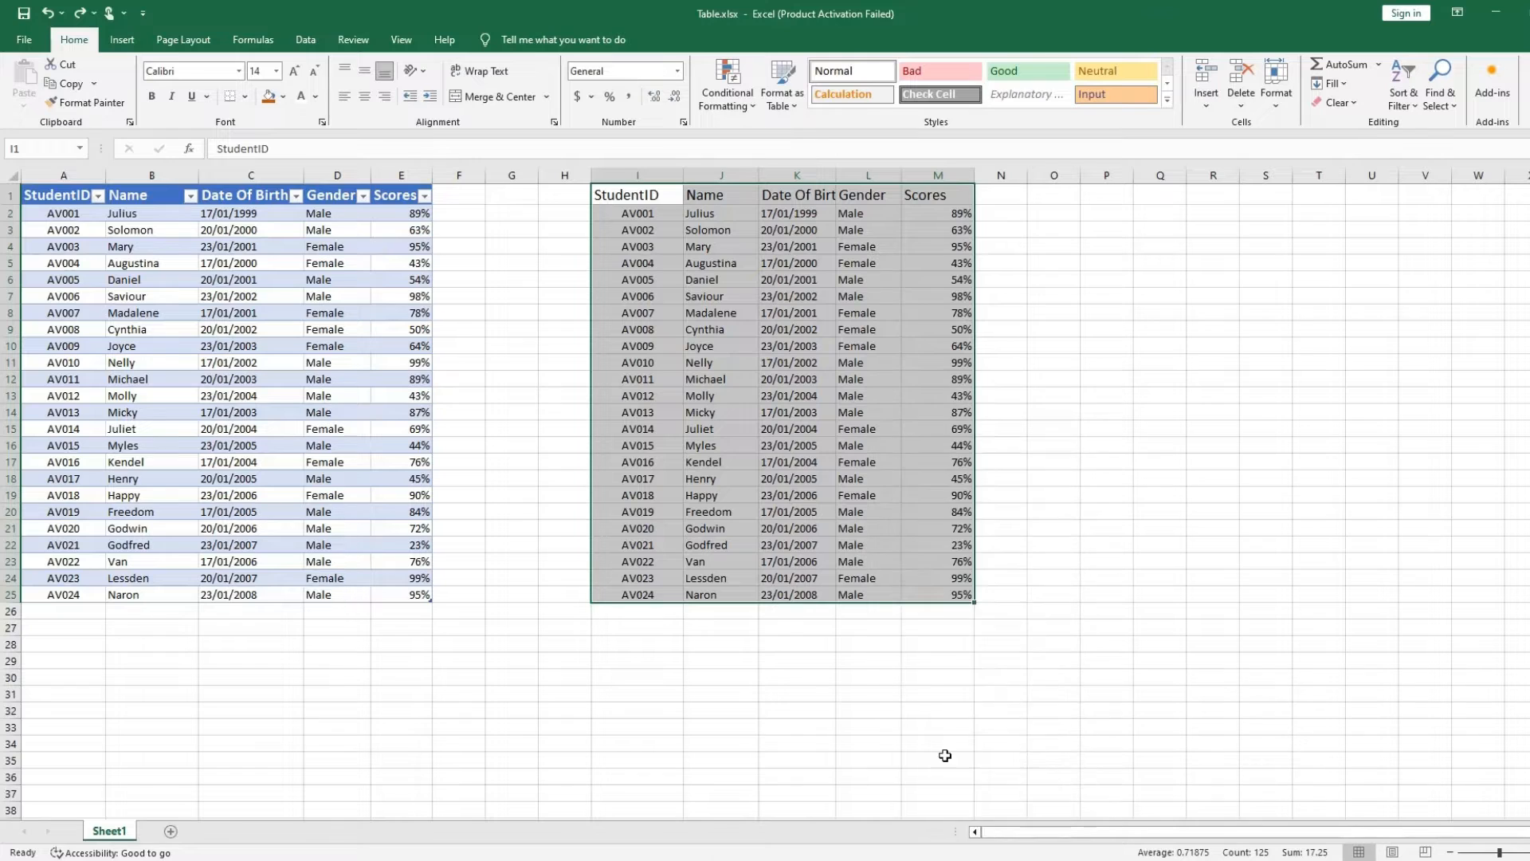
{"action": "left_click_drag", "start_coordinate": [939, 470], "coordinate": [888, 204]}
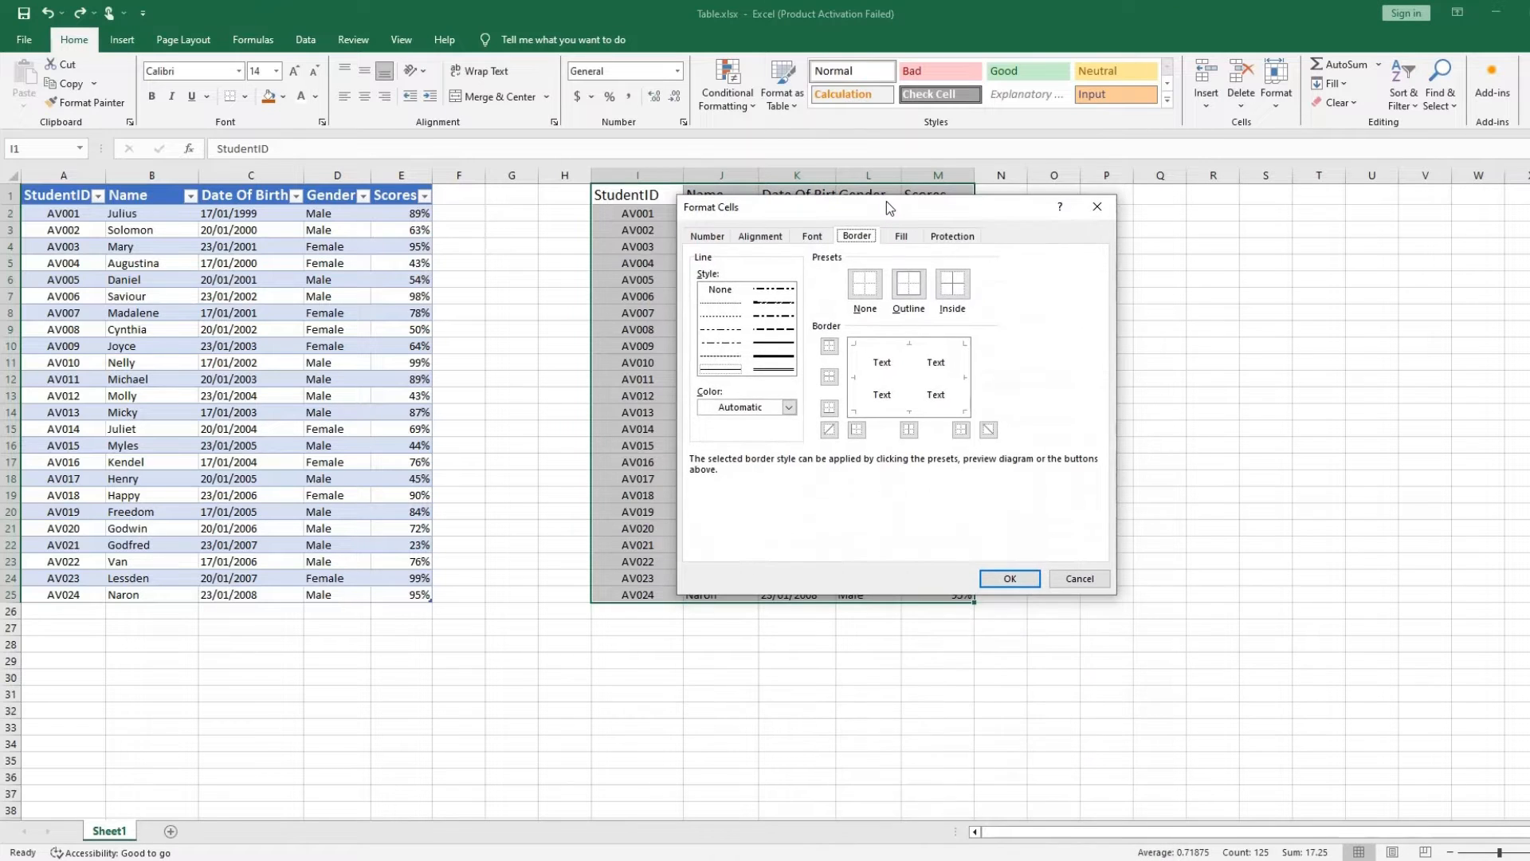
{"action": "left_click", "coordinate": [921, 292]}
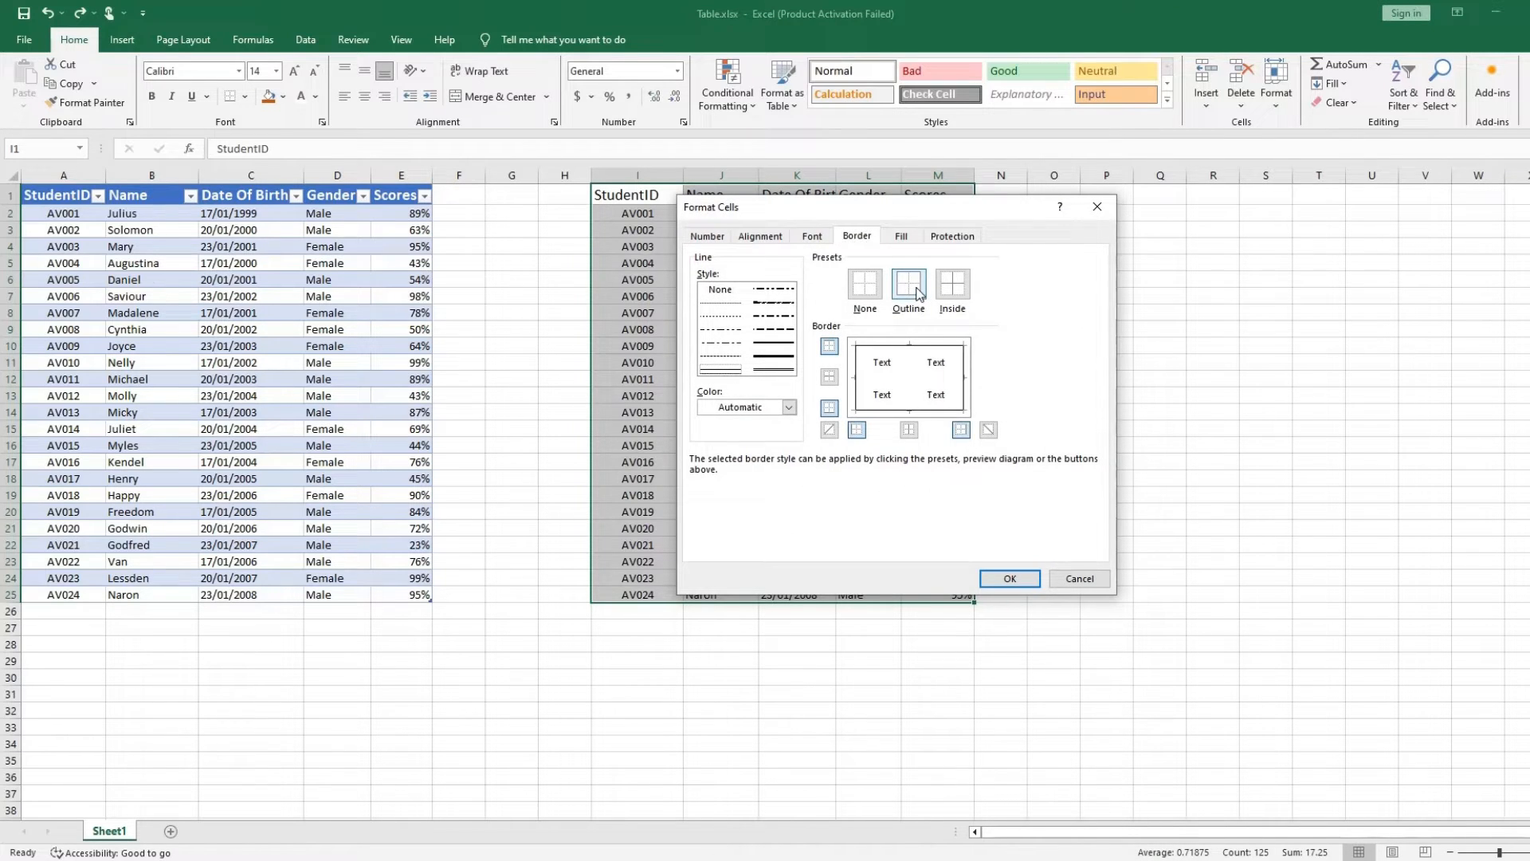
{"action": "left_click", "coordinate": [1010, 578]}
{"action": "left_click", "coordinate": [1160, 445]}
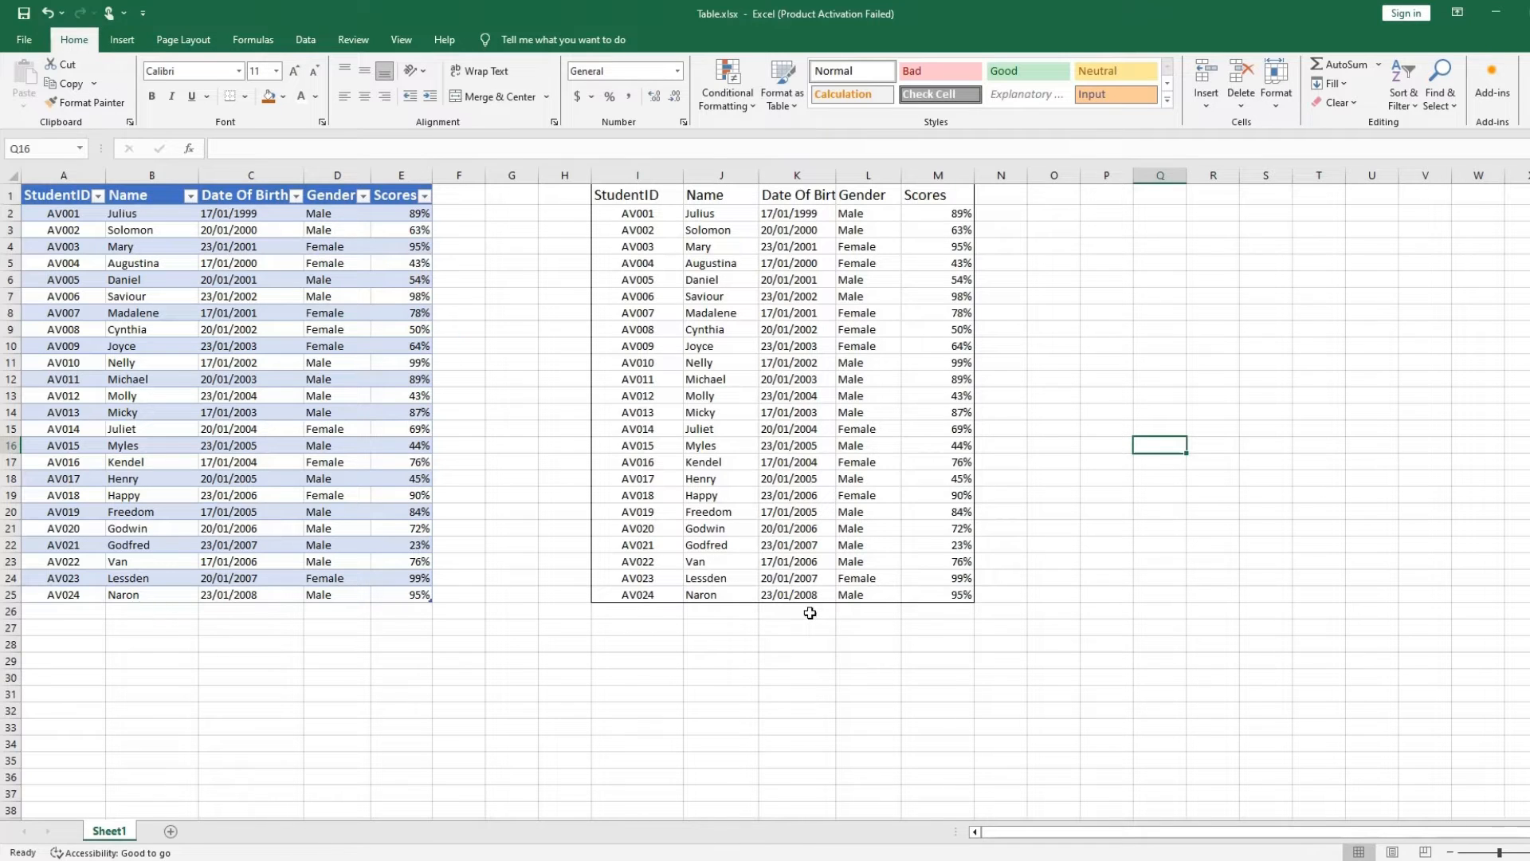
Step: Undo the outline-only border around I1:M25
{"action": "left_click", "coordinate": [611, 195]}
{"action": "key", "text": "ctrl+v"}
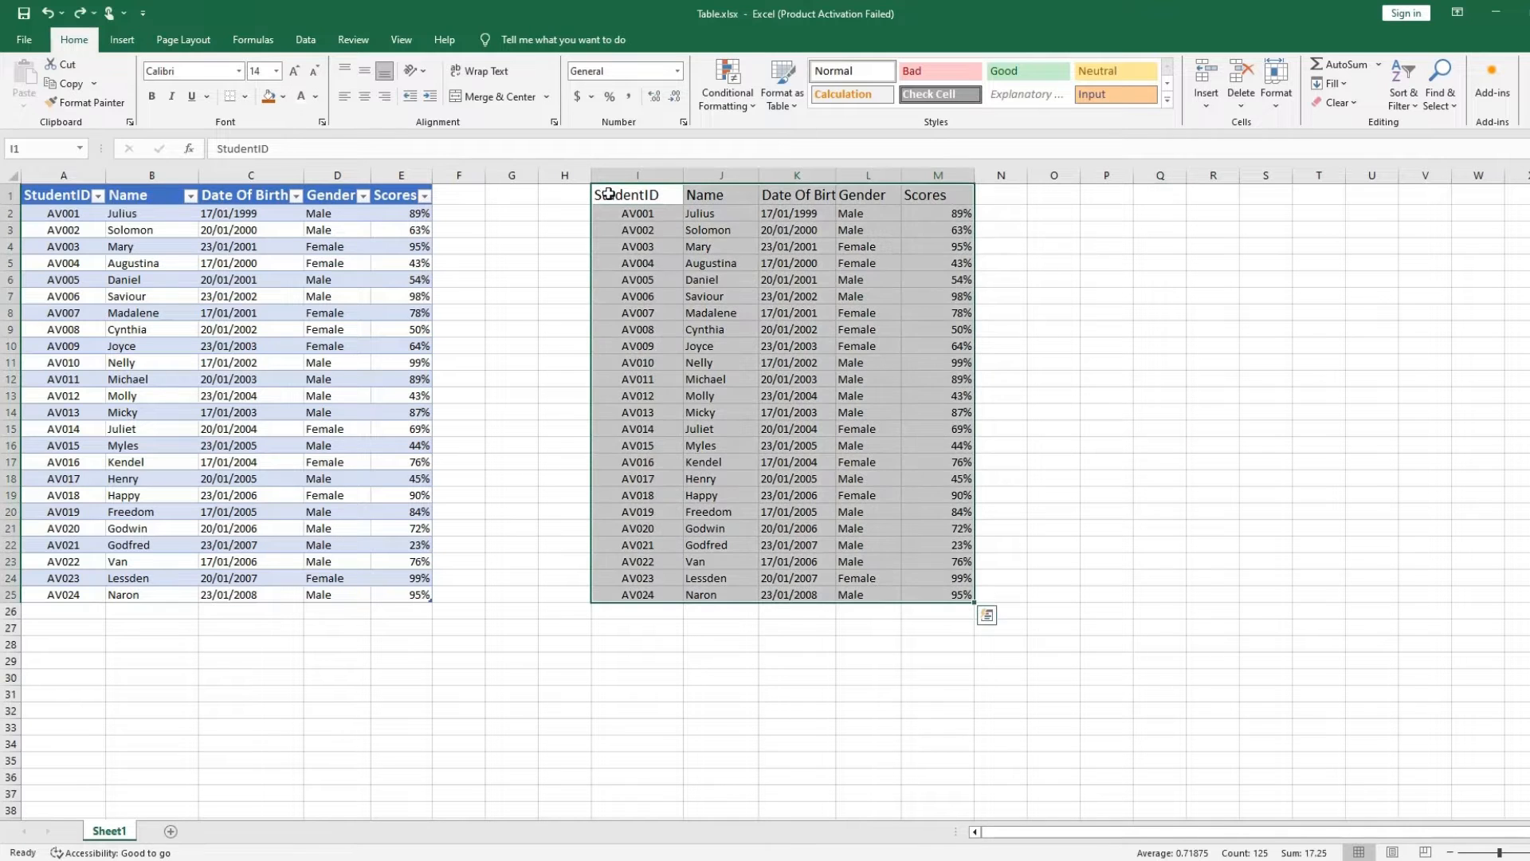
Step: Try outline and inside borders together on the copied student data in I1:M25, and undo them
{"action": "left_click_drag", "start_coordinate": [608, 194], "coordinate": [942, 589]}
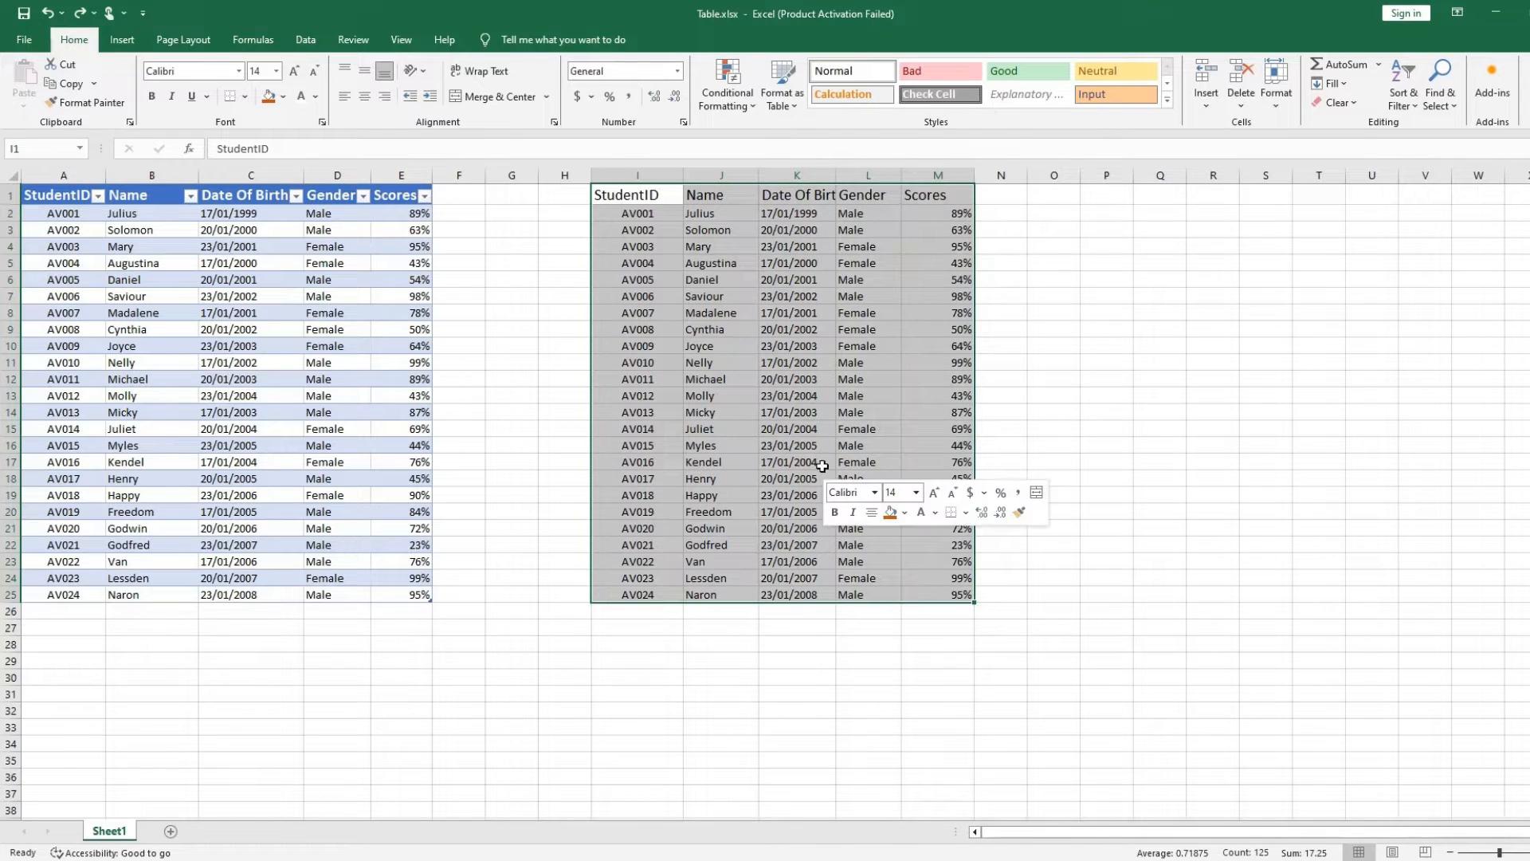
{"action": "right_click", "coordinate": [821, 466]}
{"action": "left_click", "coordinate": [898, 395]}
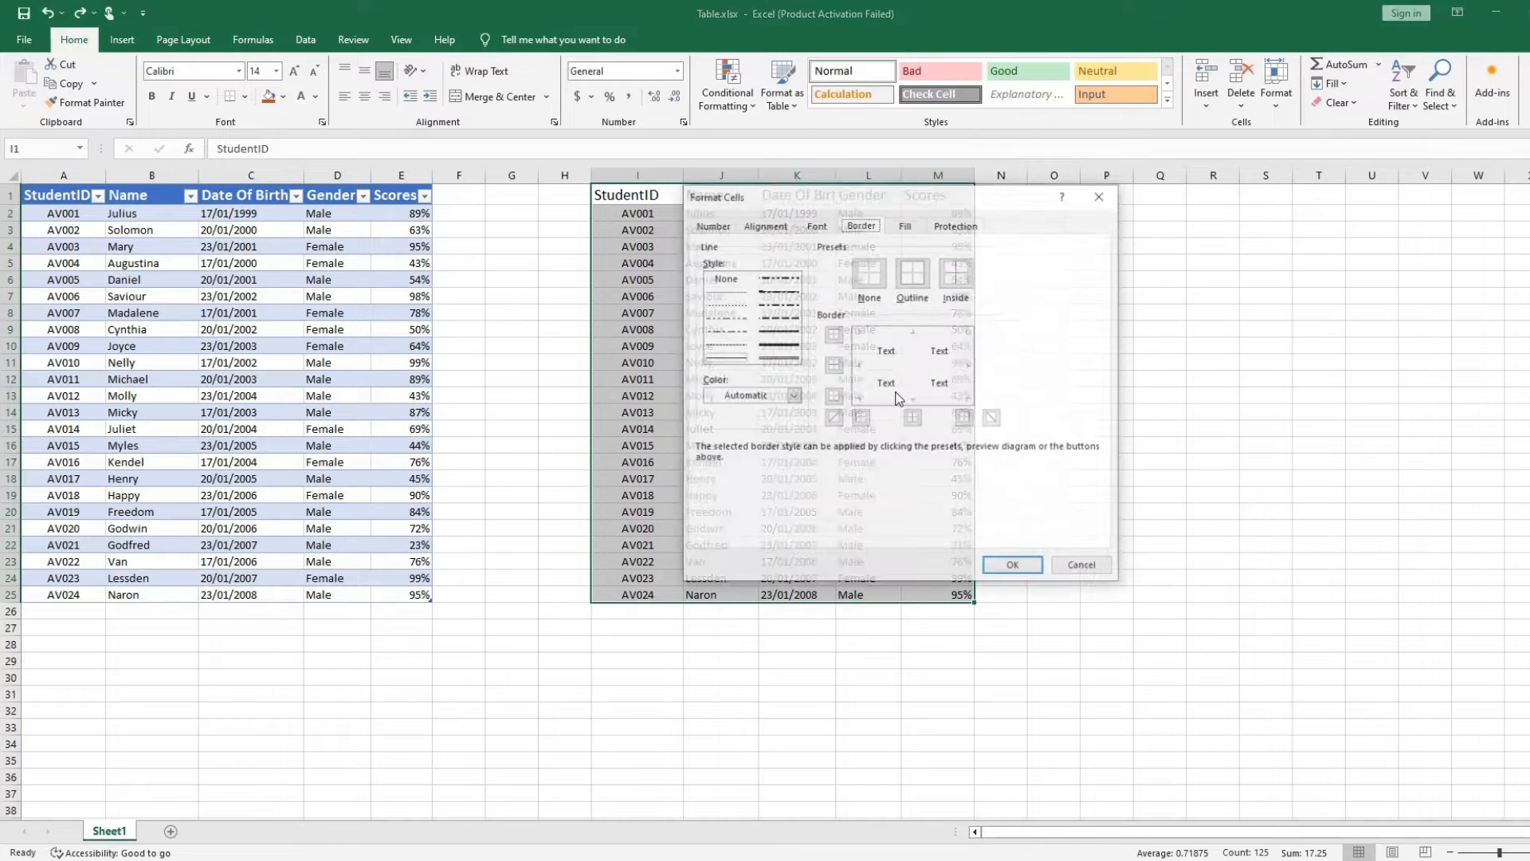
{"action": "left_click", "coordinate": [912, 273]}
{"action": "left_click", "coordinate": [955, 273]}
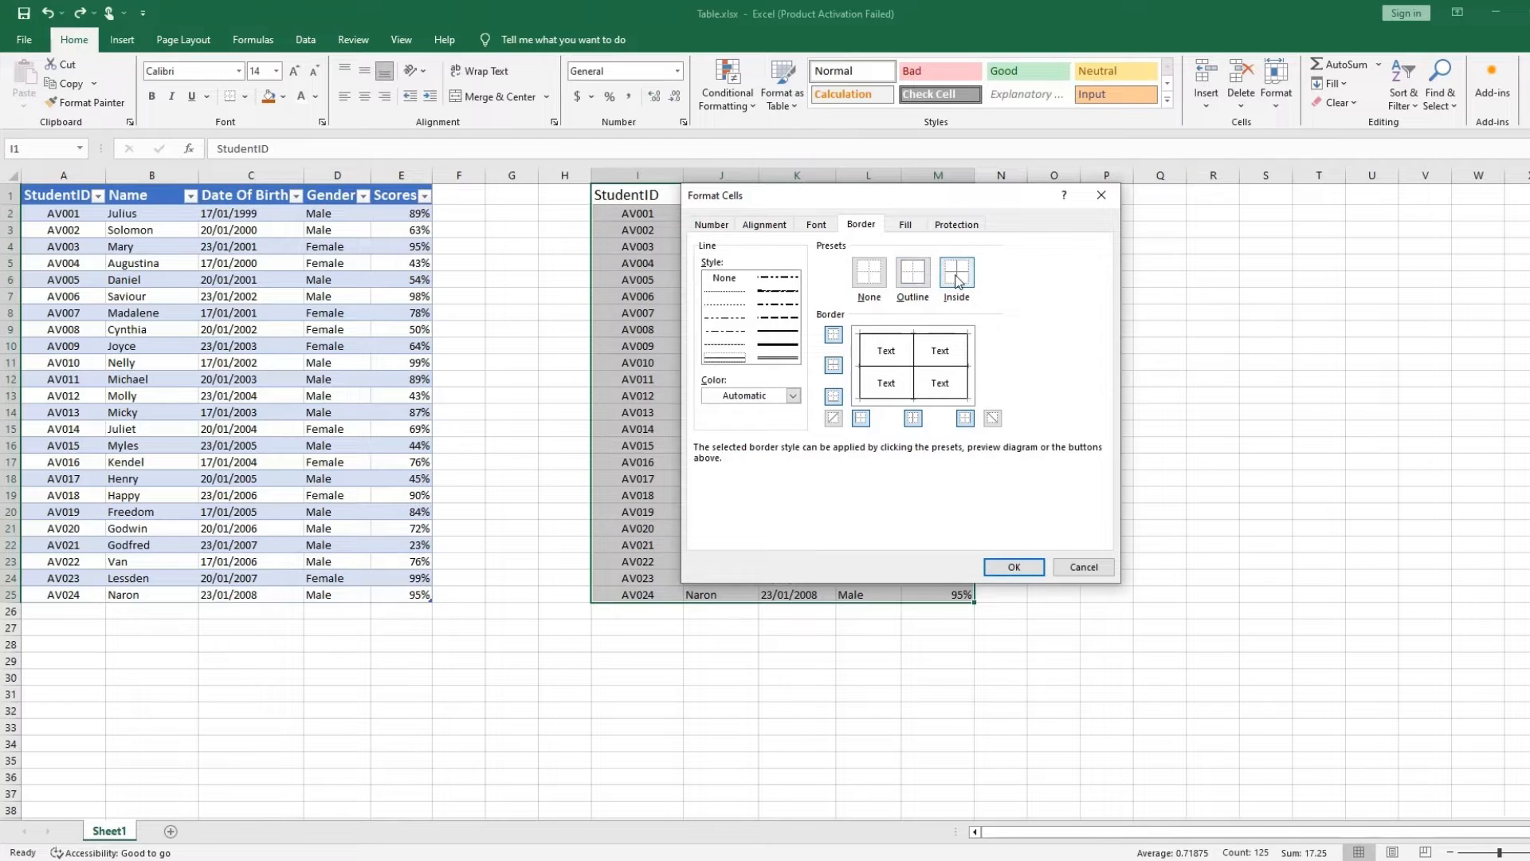
{"action": "left_click", "coordinate": [993, 571]}
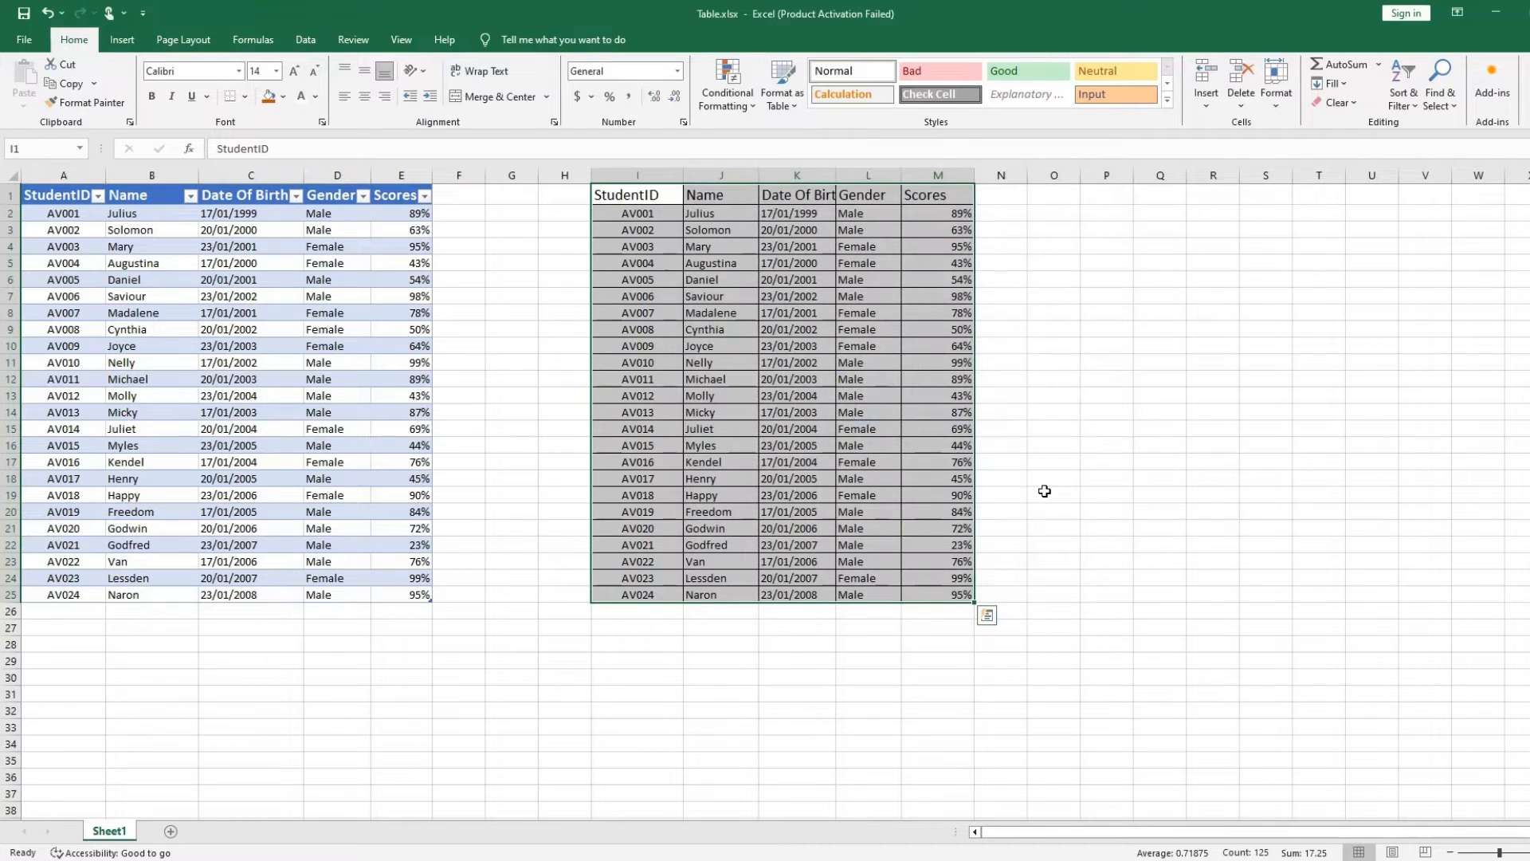
{"action": "left_click", "coordinate": [1044, 491]}
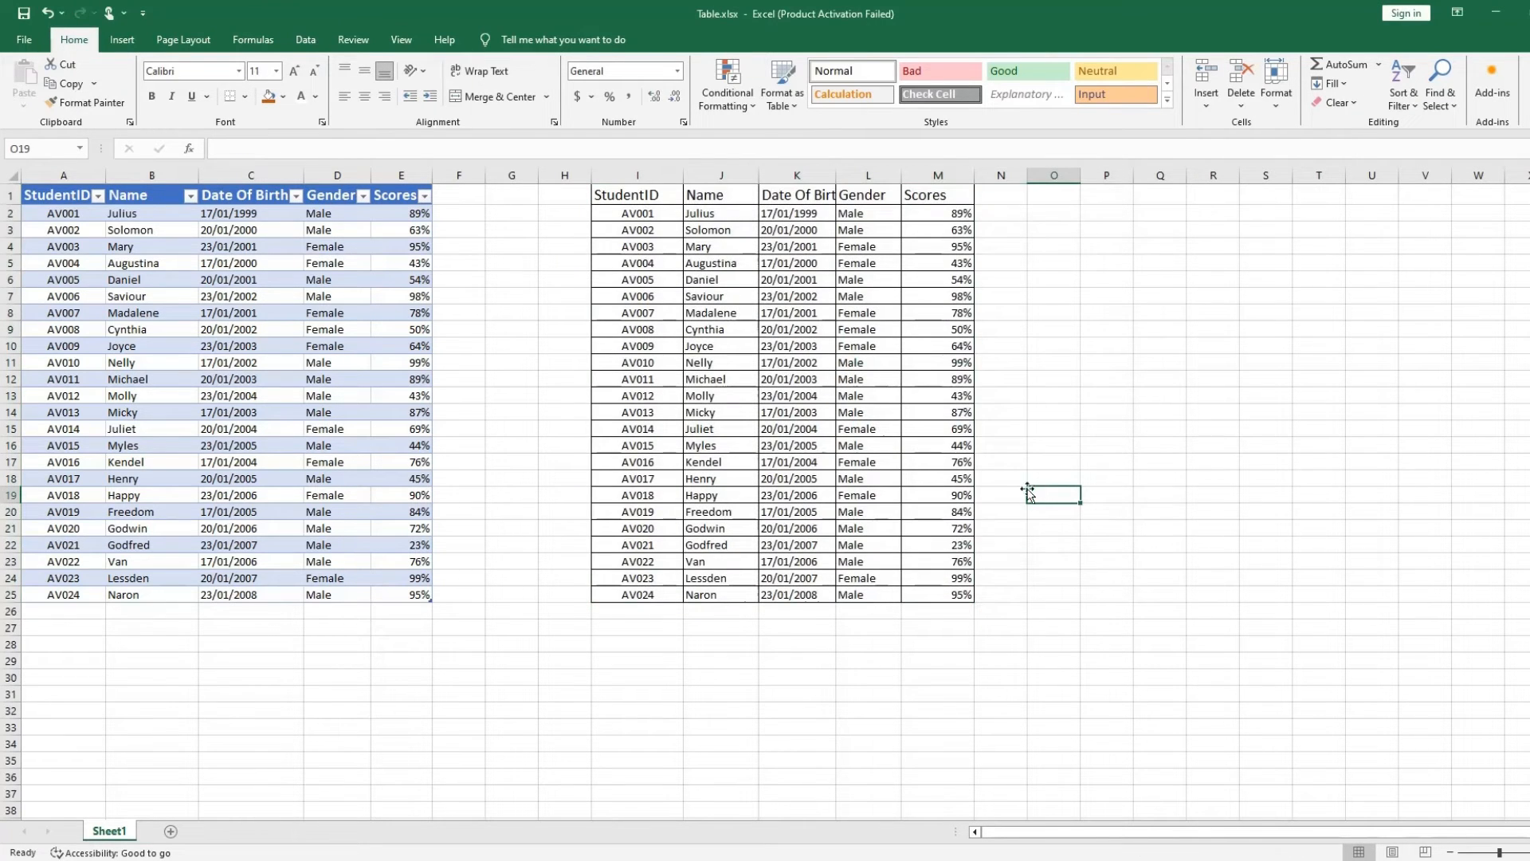
{"action": "key", "text": "ctrl+z"}
{"action": "left_click", "coordinate": [700, 250]}
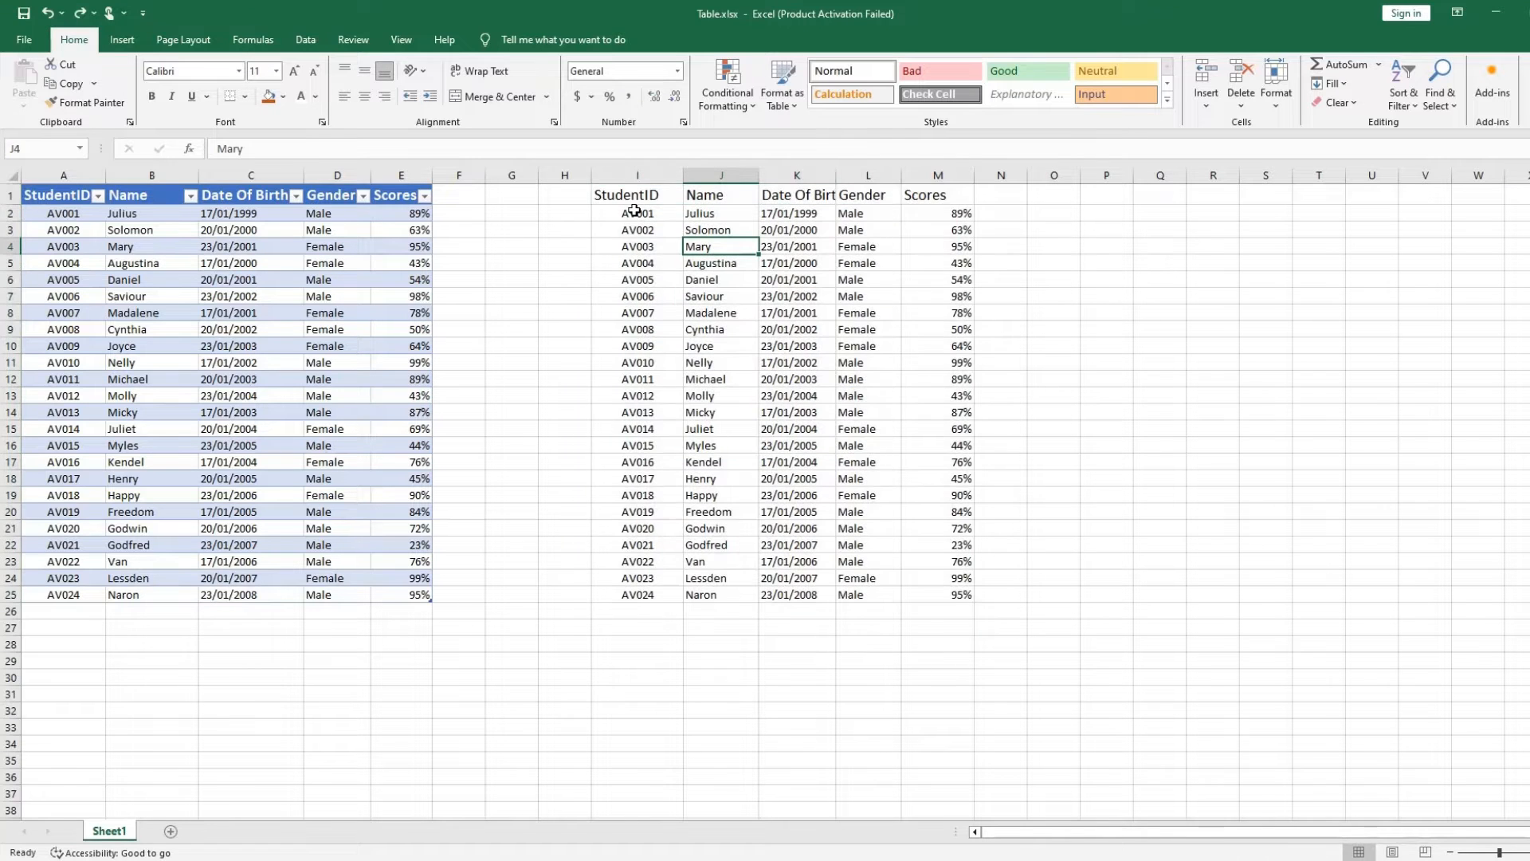
Step: Try only inside borders on the copied student data in I1:M25, and undo them
{"action": "left_click_drag", "start_coordinate": [634, 196], "coordinate": [956, 598]}
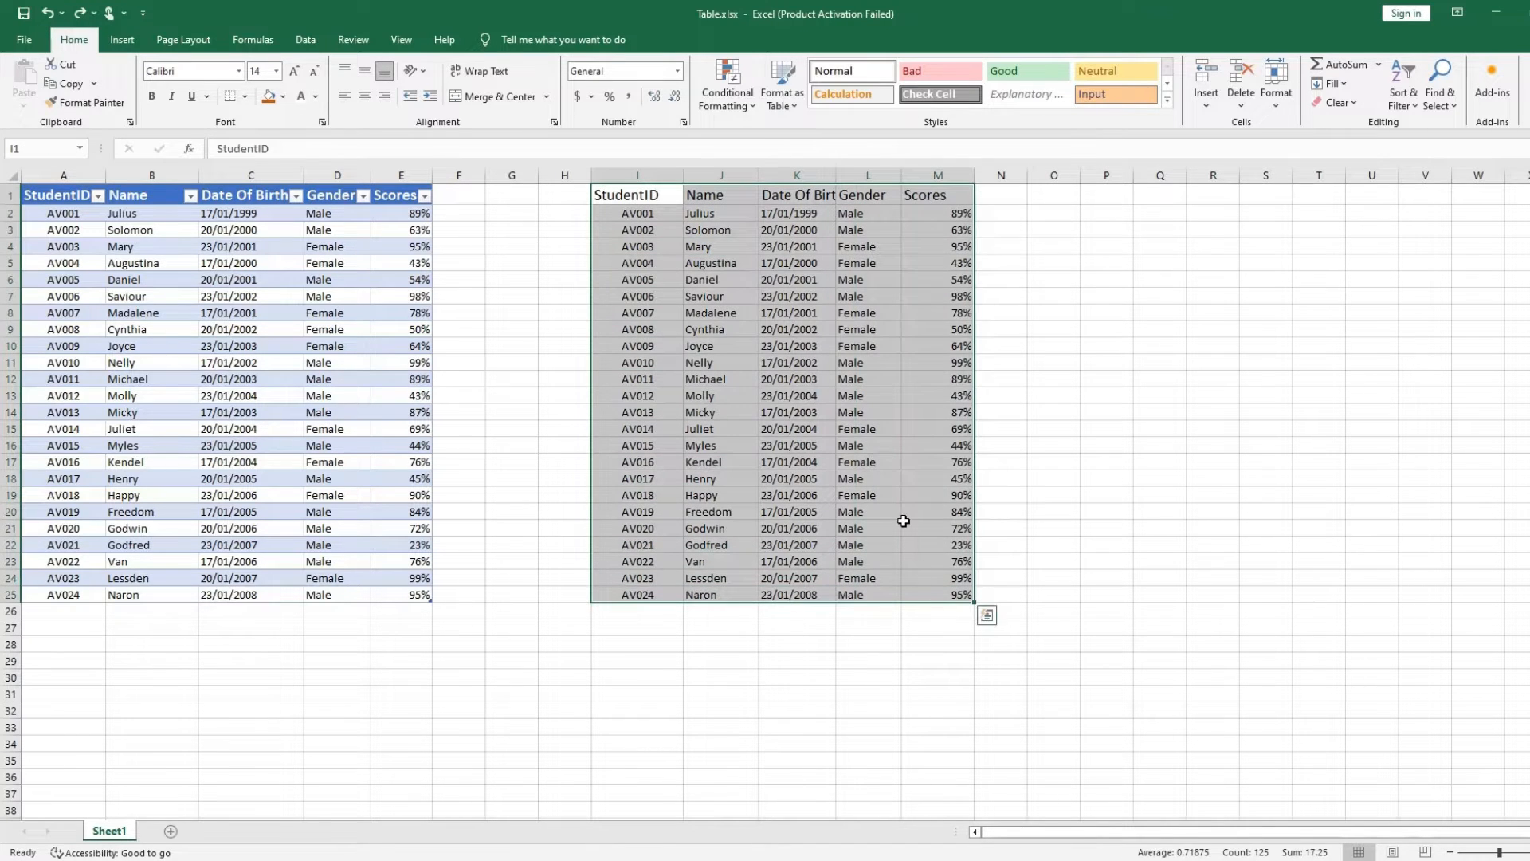
{"action": "right_click", "coordinate": [903, 521]}
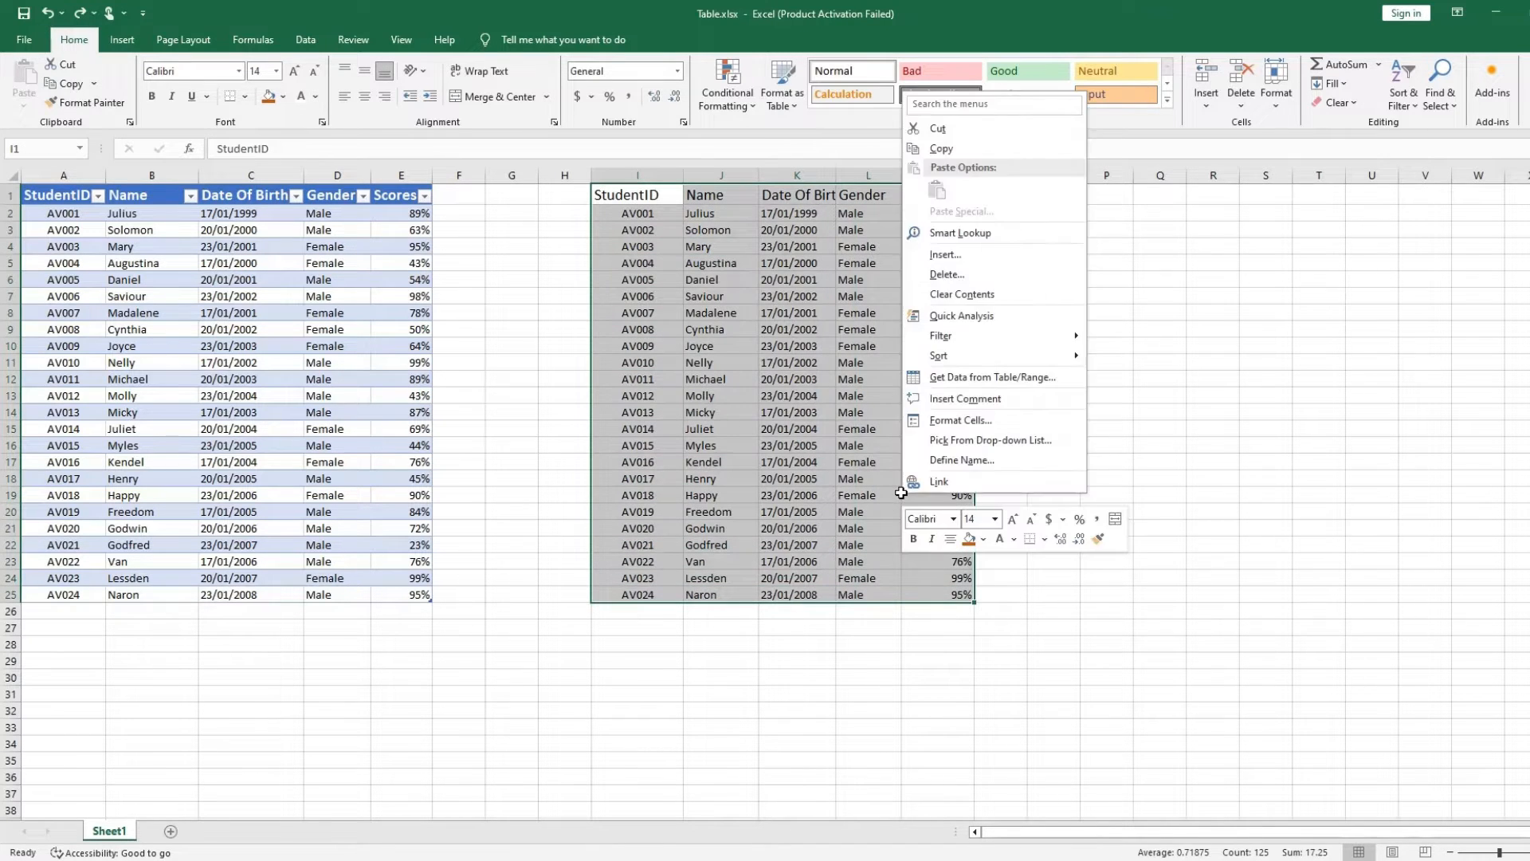
{"action": "left_click", "coordinate": [960, 420]}
{"action": "left_click", "coordinate": [1034, 297]}
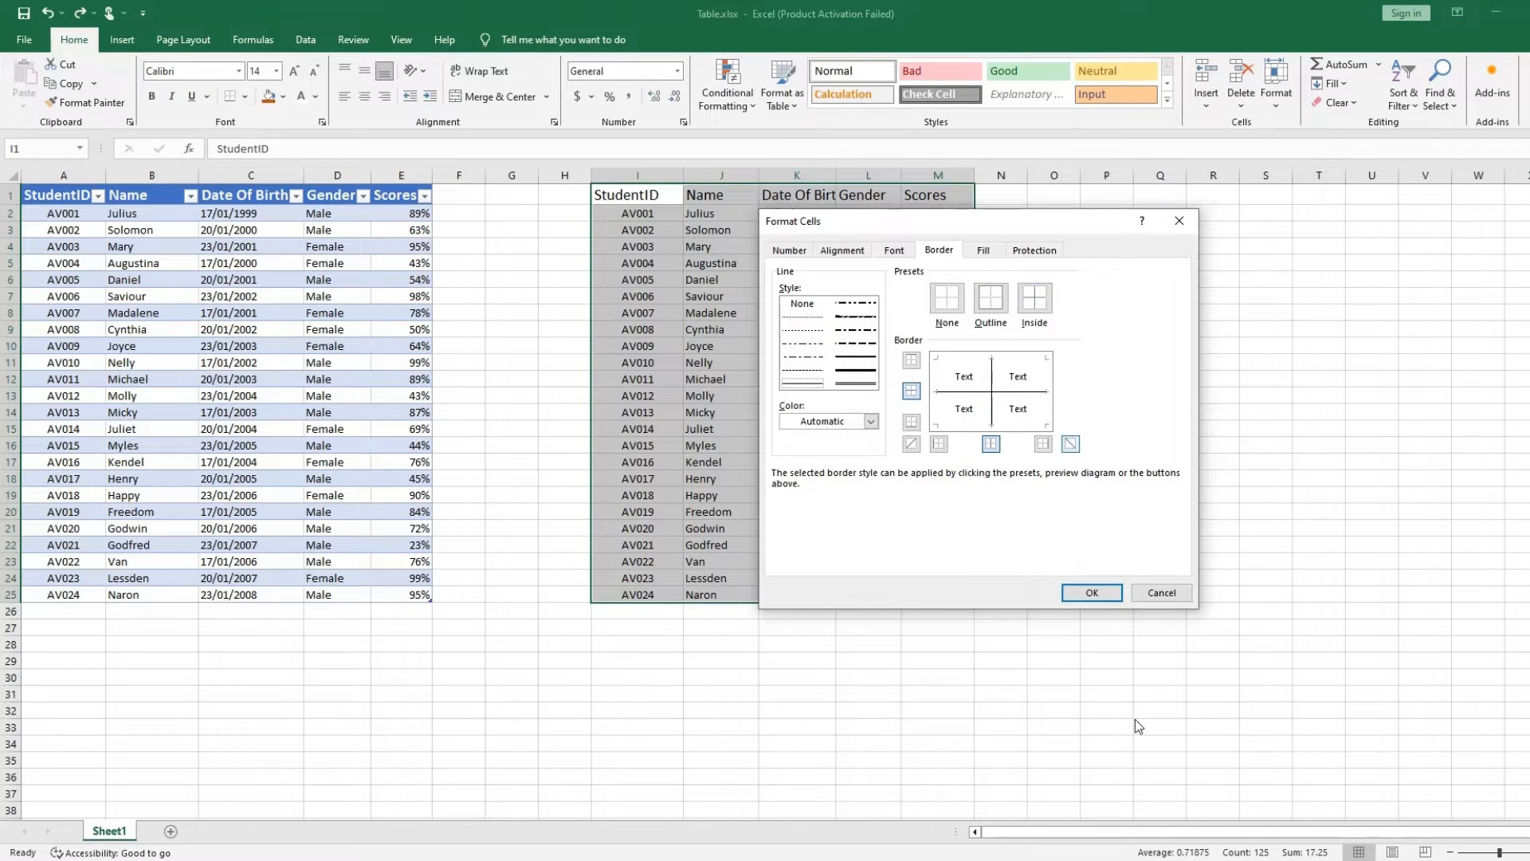
{"action": "left_click", "coordinate": [1075, 596]}
{"action": "left_click", "coordinate": [1099, 526]}
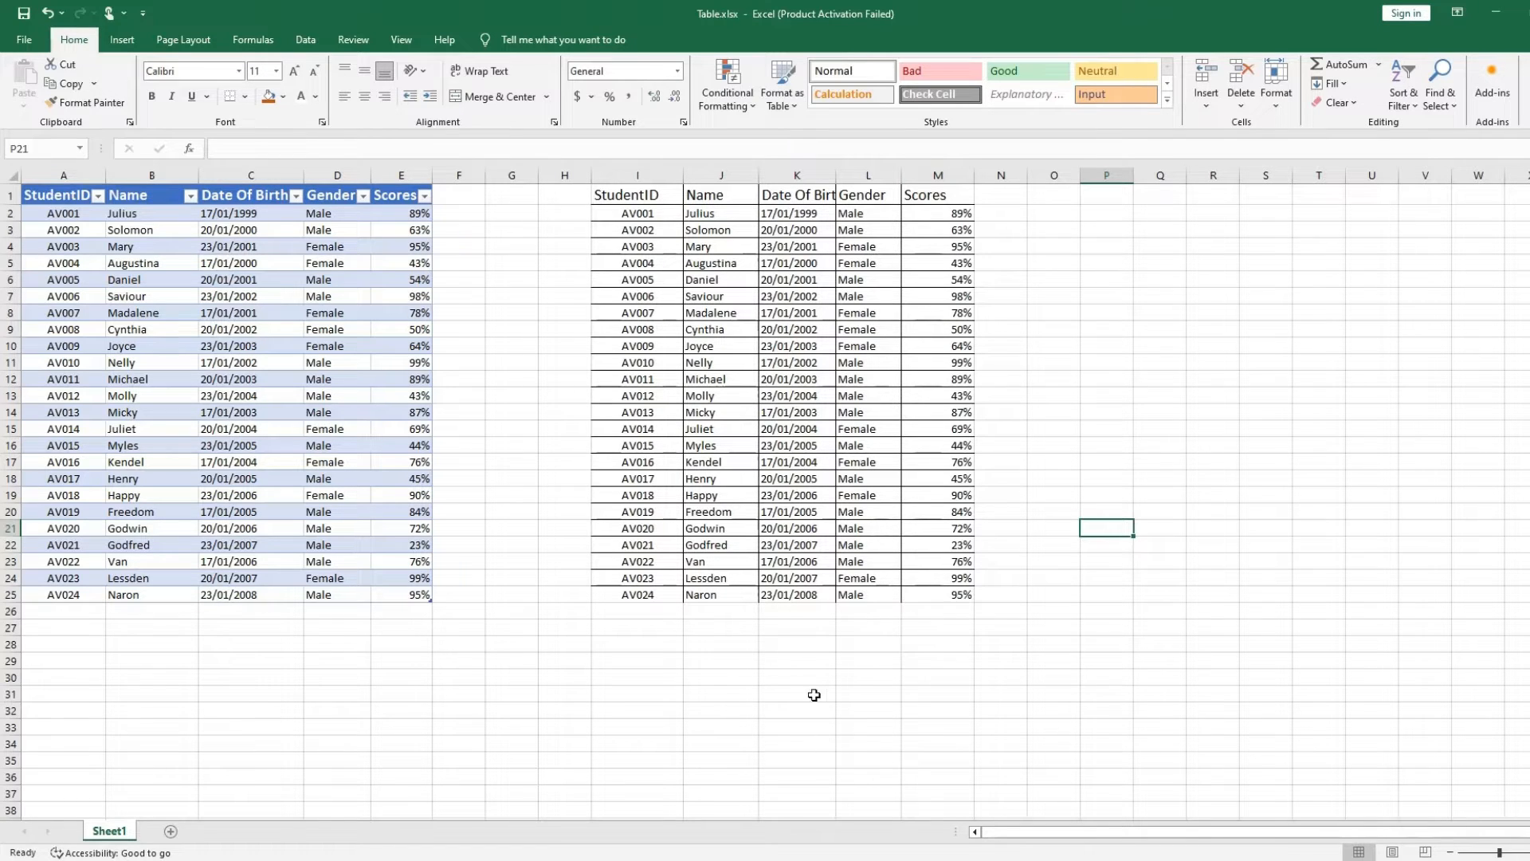
{"action": "key", "text": "ctrl+z"}
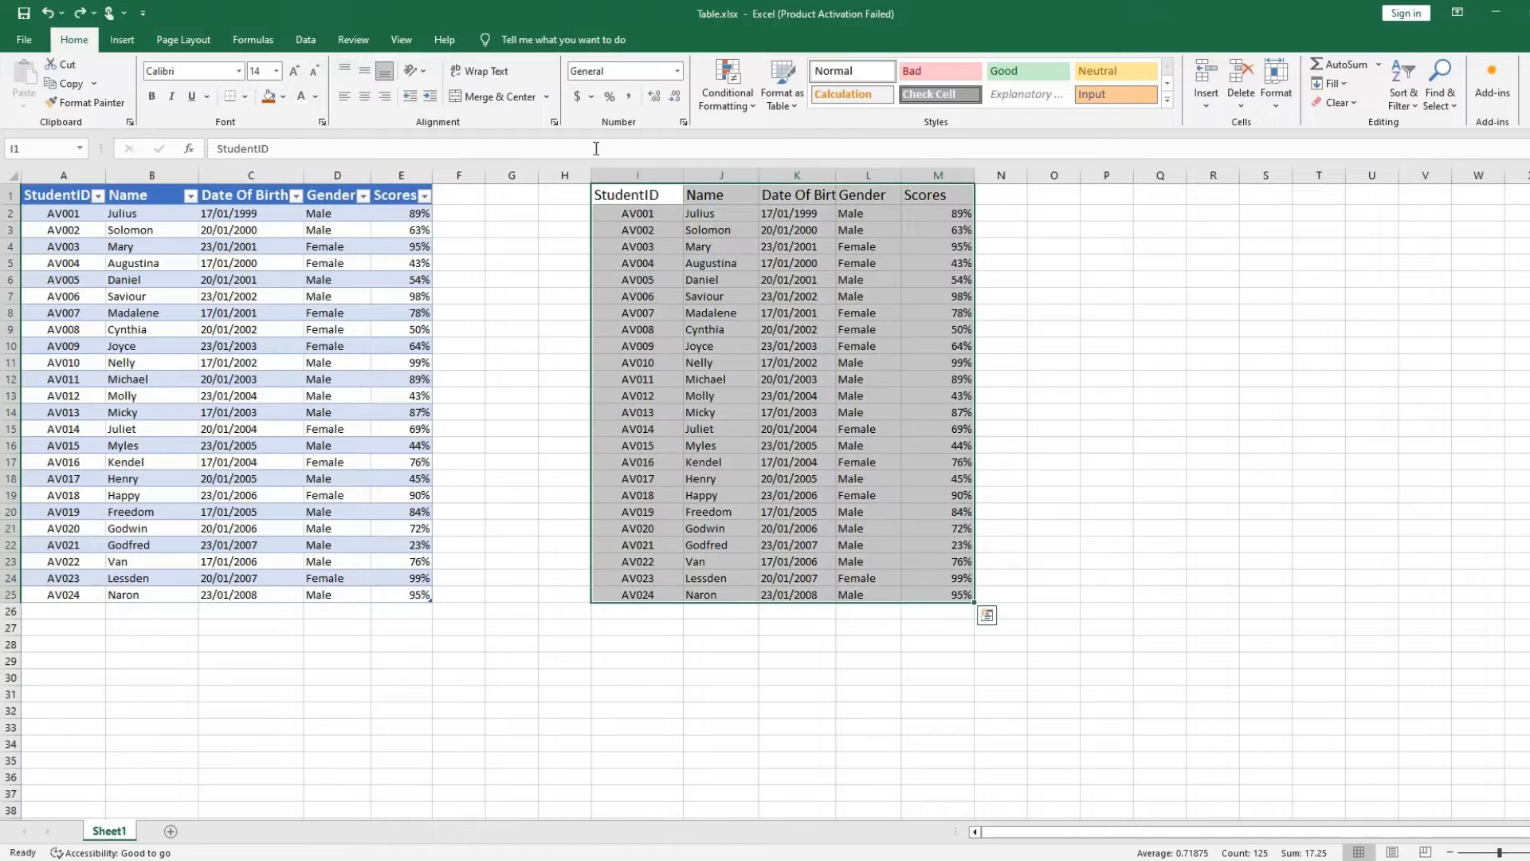
Step: Apply outline and inside borders to the copied student data in I1:M25
{"action": "left_click_drag", "start_coordinate": [626, 196], "coordinate": [961, 591]}
{"action": "right_click", "coordinate": [876, 422]}
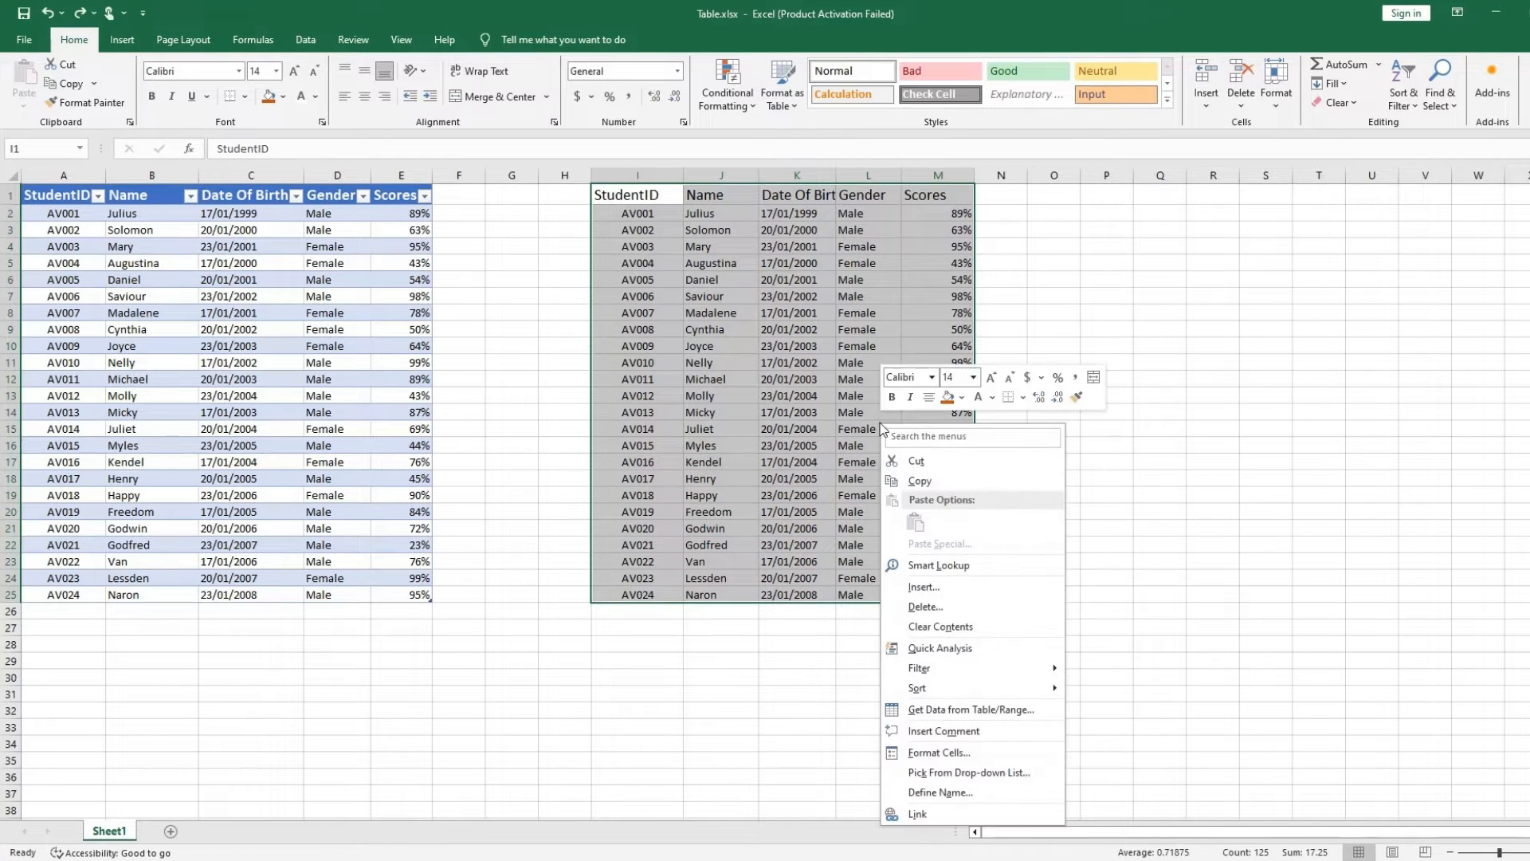
{"action": "left_click", "coordinate": [937, 752]}
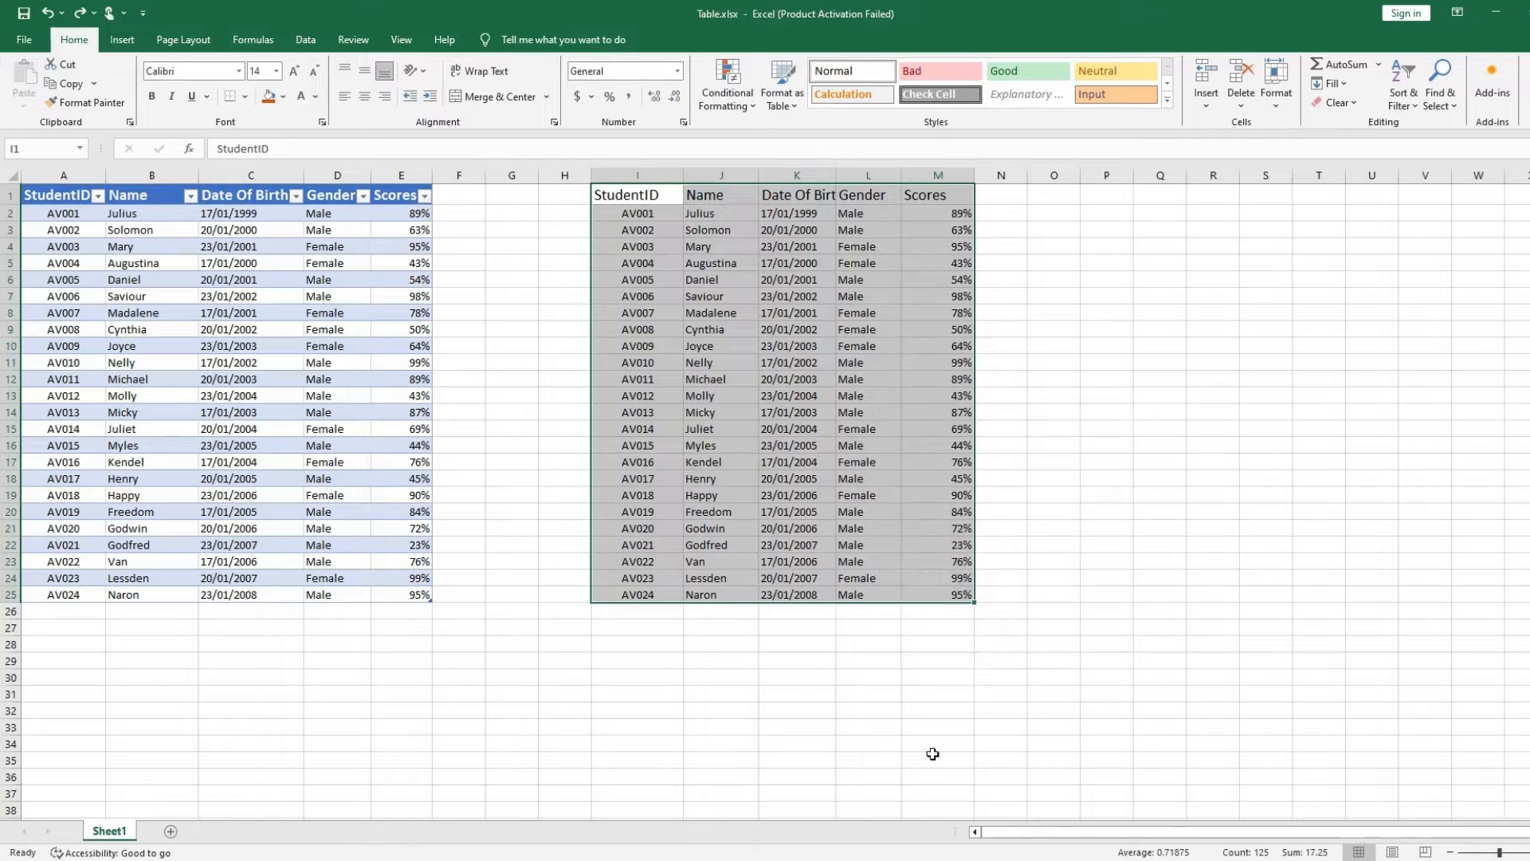
{"action": "left_click_drag", "start_coordinate": [919, 470], "coordinate": [834, 217]}
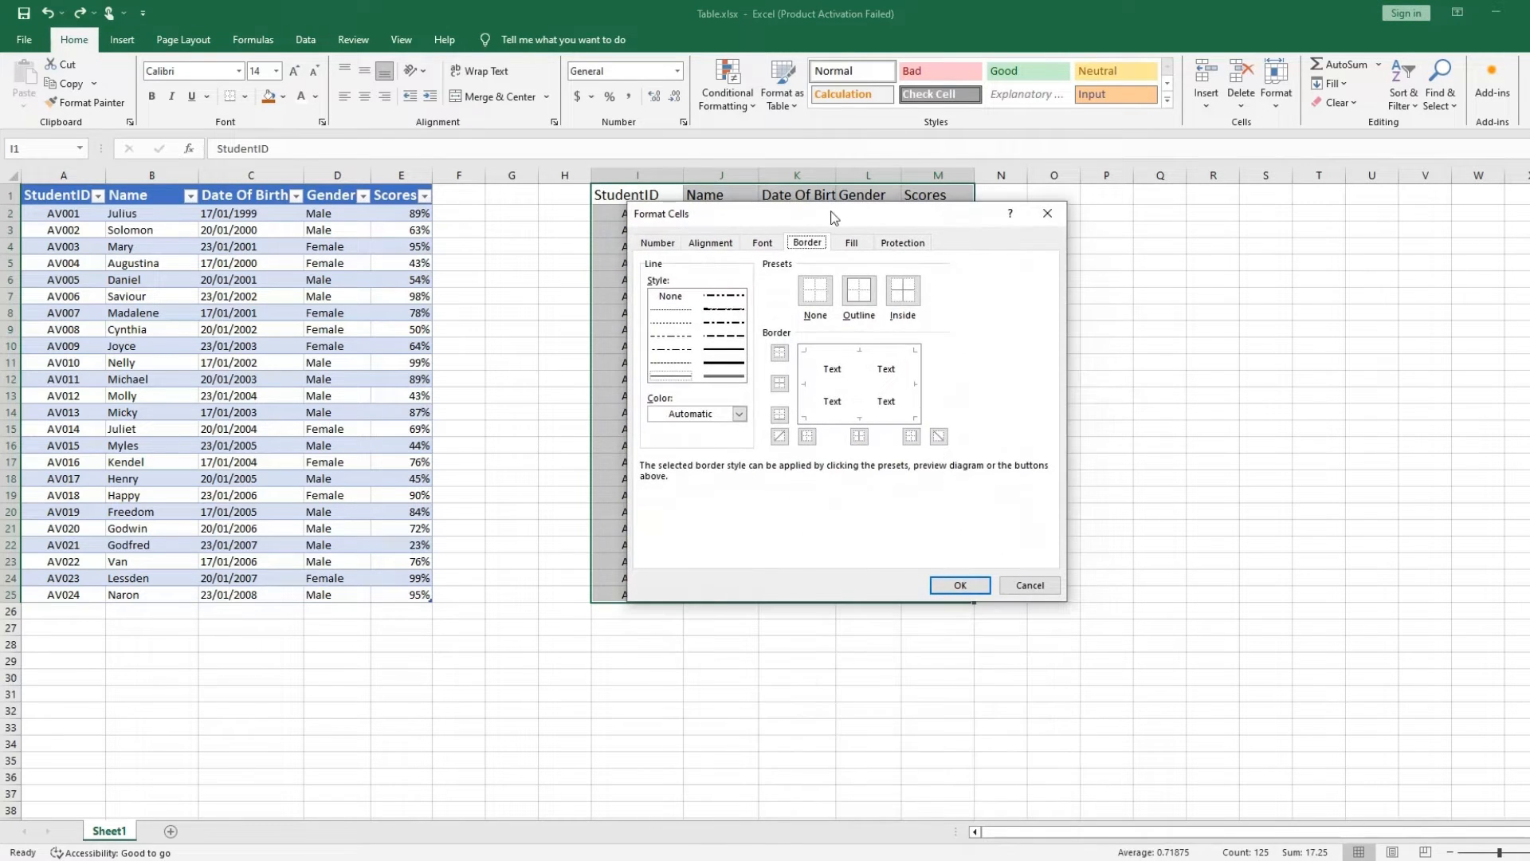
{"action": "left_click", "coordinate": [864, 312]}
{"action": "left_click", "coordinate": [902, 294]}
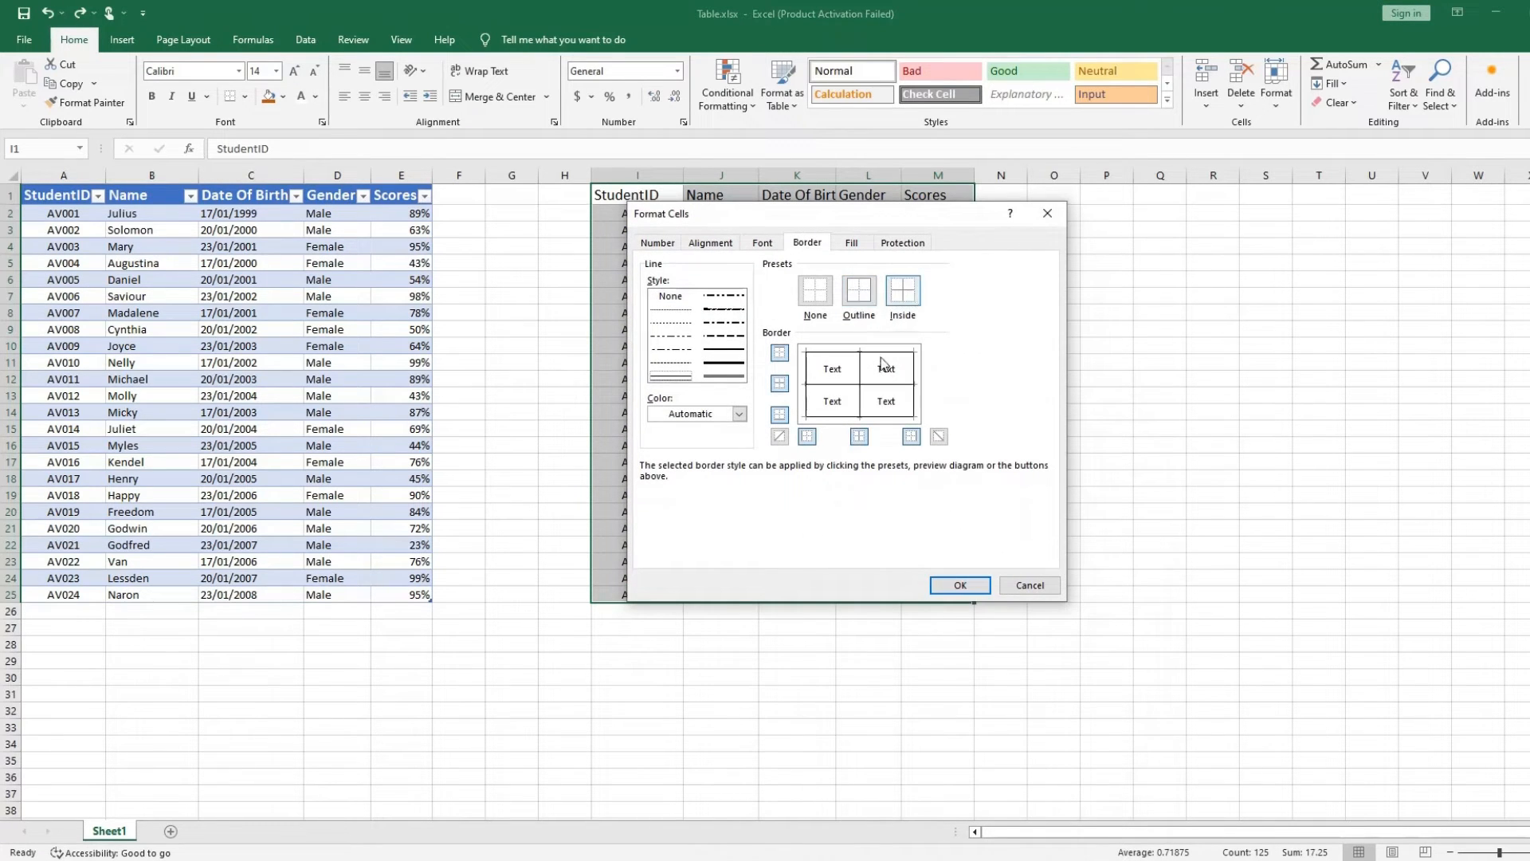
{"action": "left_click", "coordinate": [960, 585]}
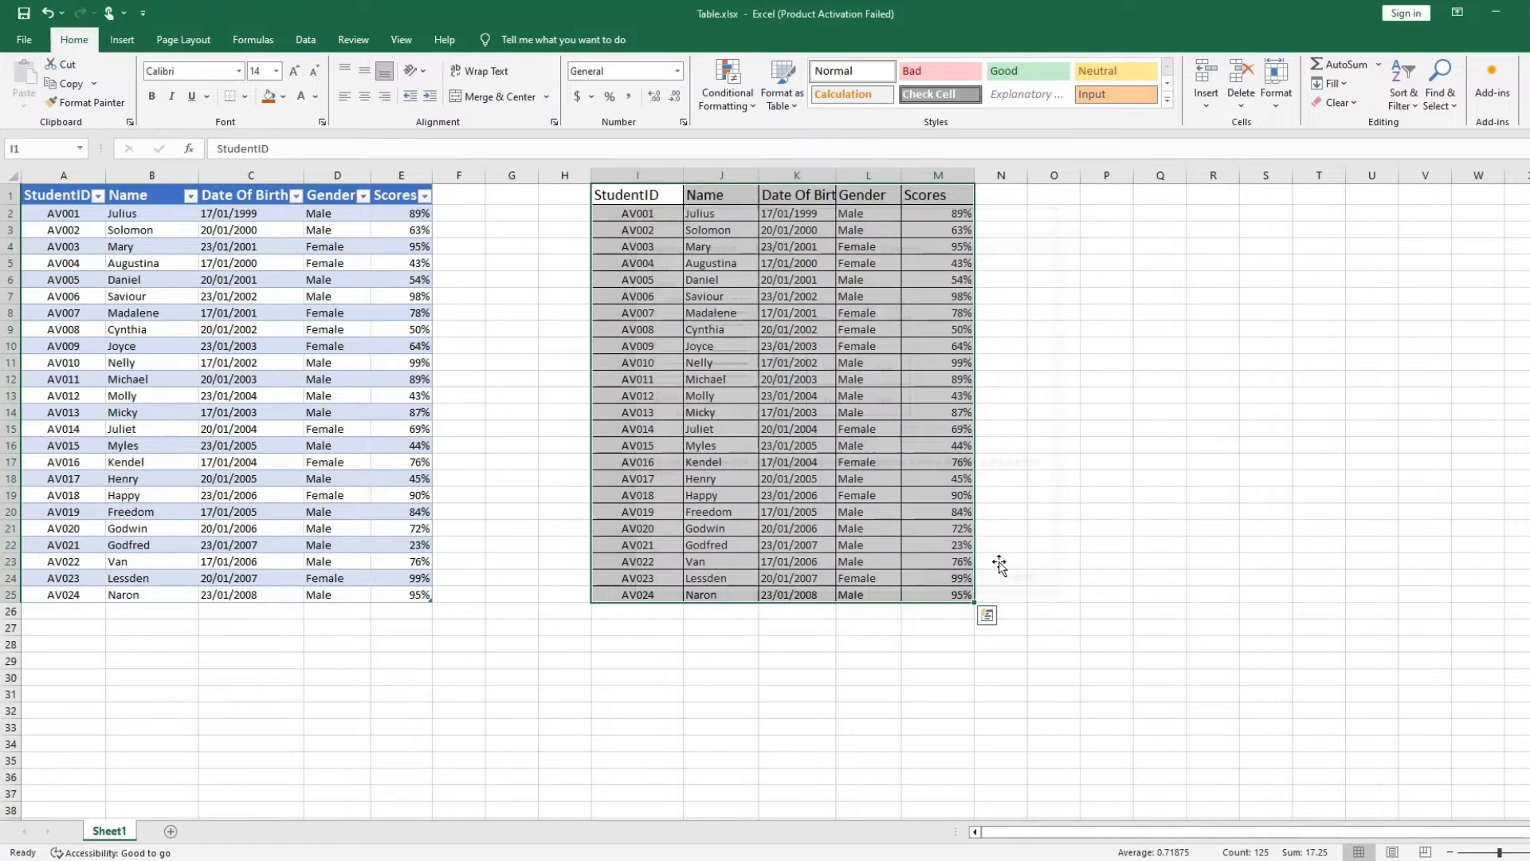
{"action": "left_click", "coordinate": [1108, 527]}
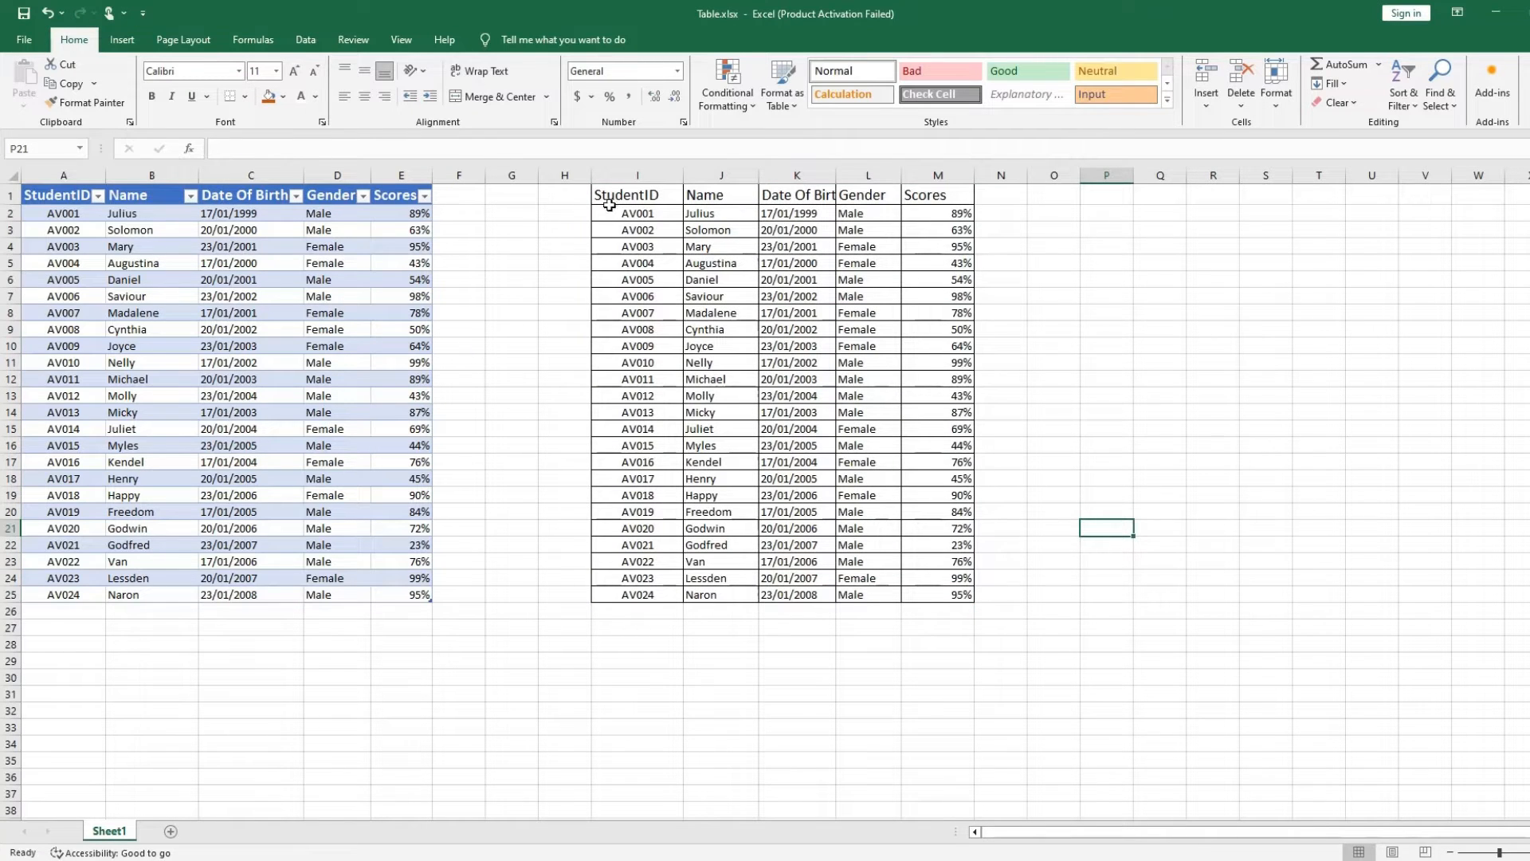
Step: Fill rows AV004 to AV007 of the bordered data, I5:M8, with dark orange
{"action": "left_click_drag", "start_coordinate": [629, 271], "coordinate": [948, 318]}
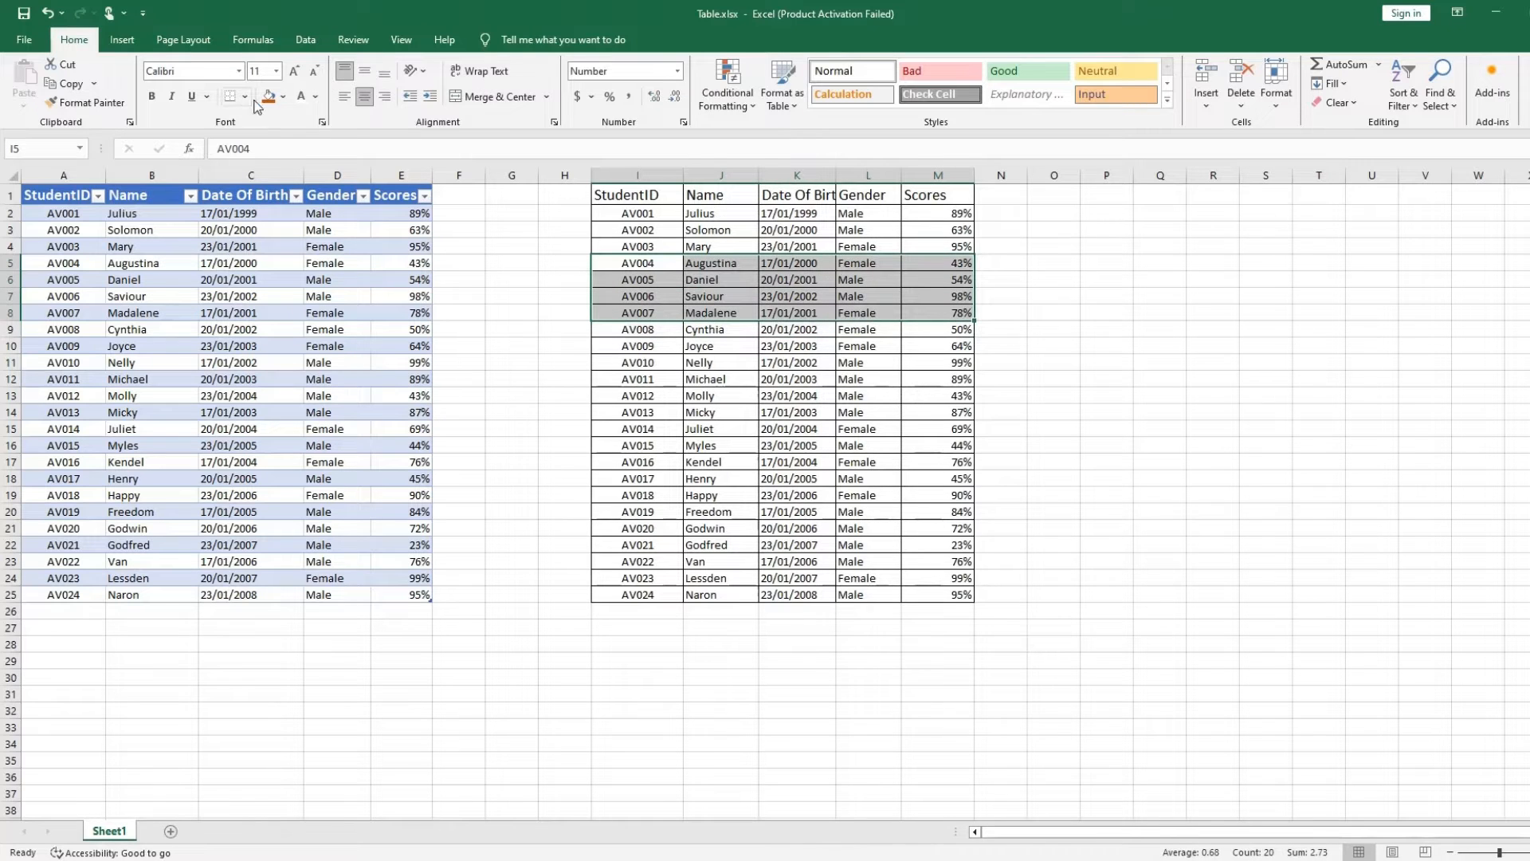
{"action": "left_click", "coordinate": [285, 96]}
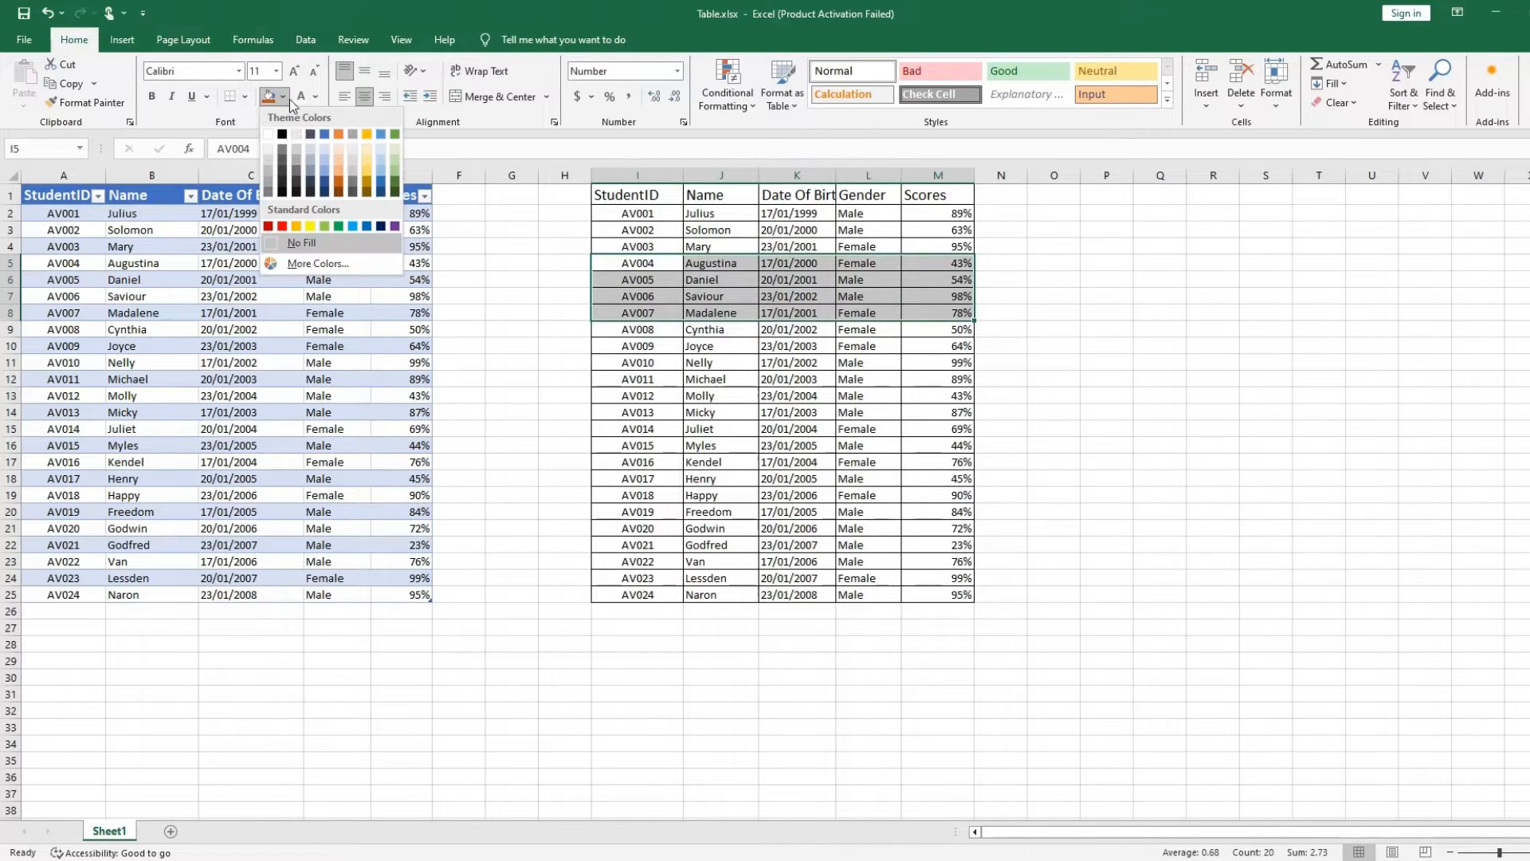
{"action": "left_click", "coordinate": [336, 186]}
{"action": "left_click", "coordinate": [925, 514]}
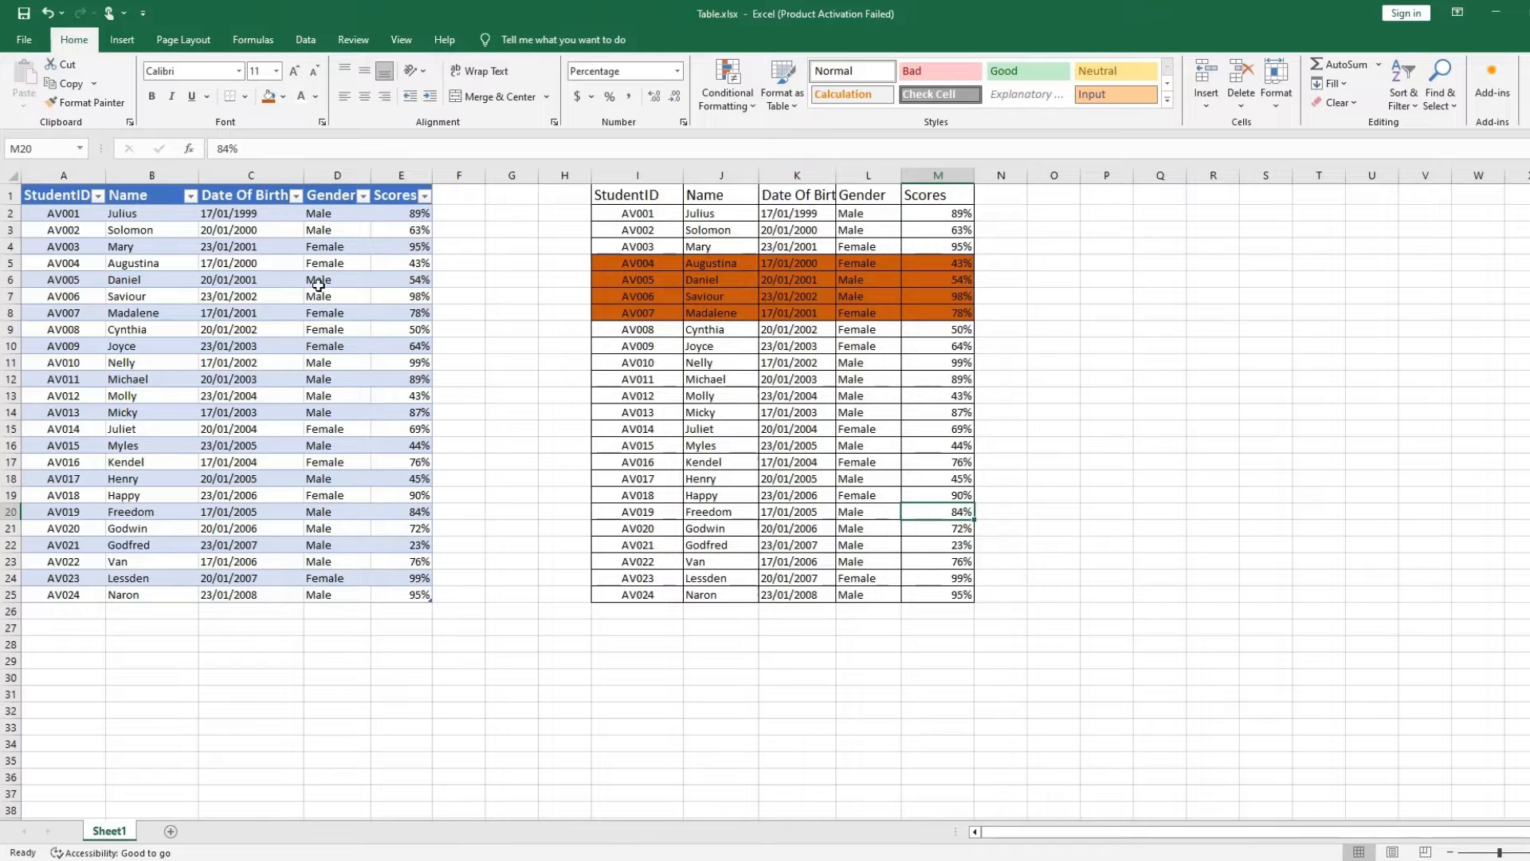
{"action": "left_click", "coordinate": [57, 233]}
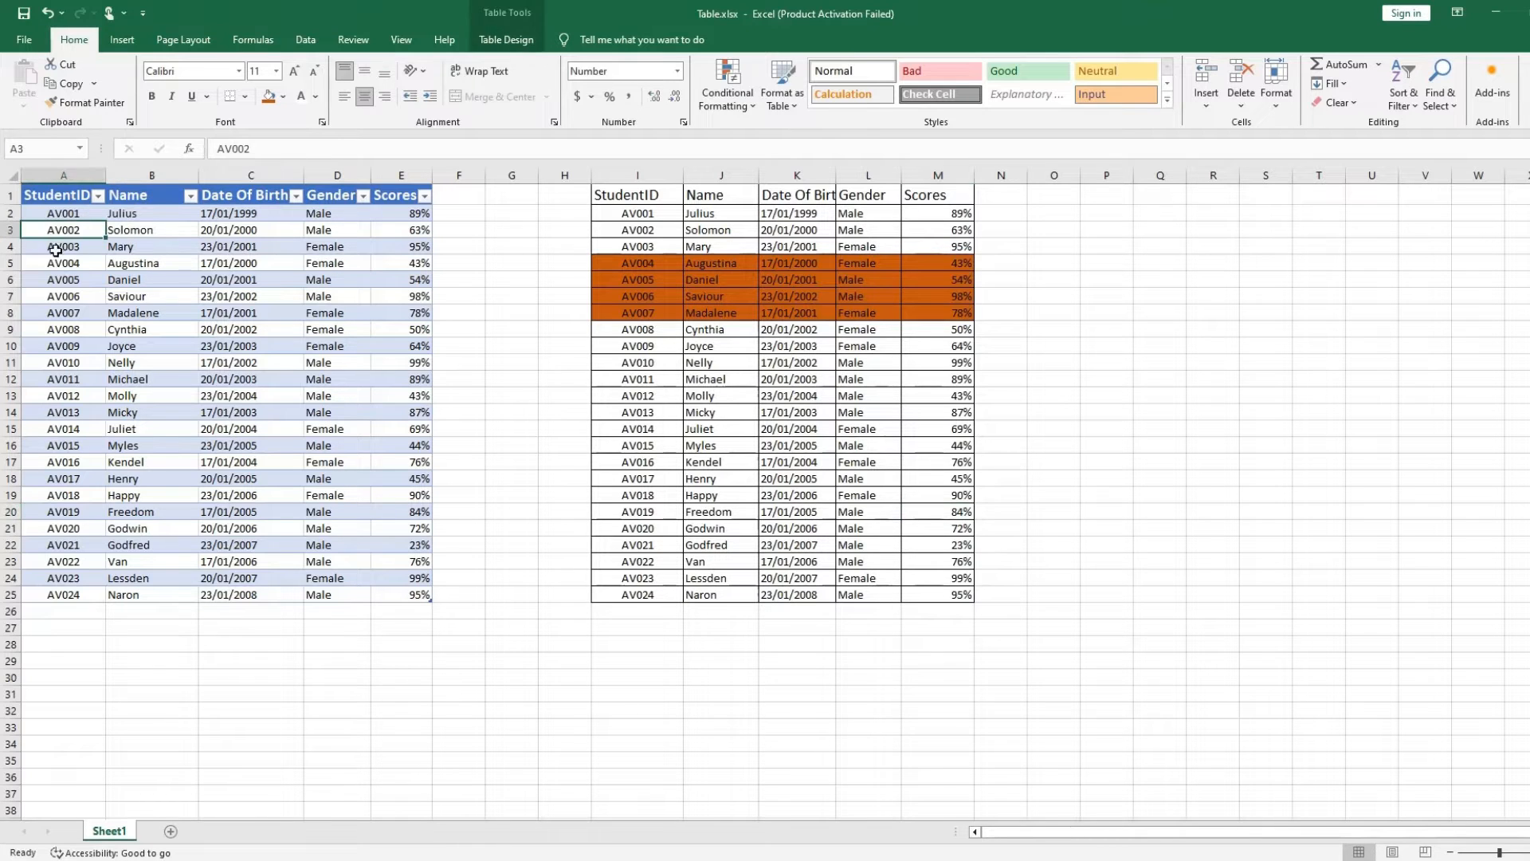
{"action": "left_click", "coordinate": [63, 208]}
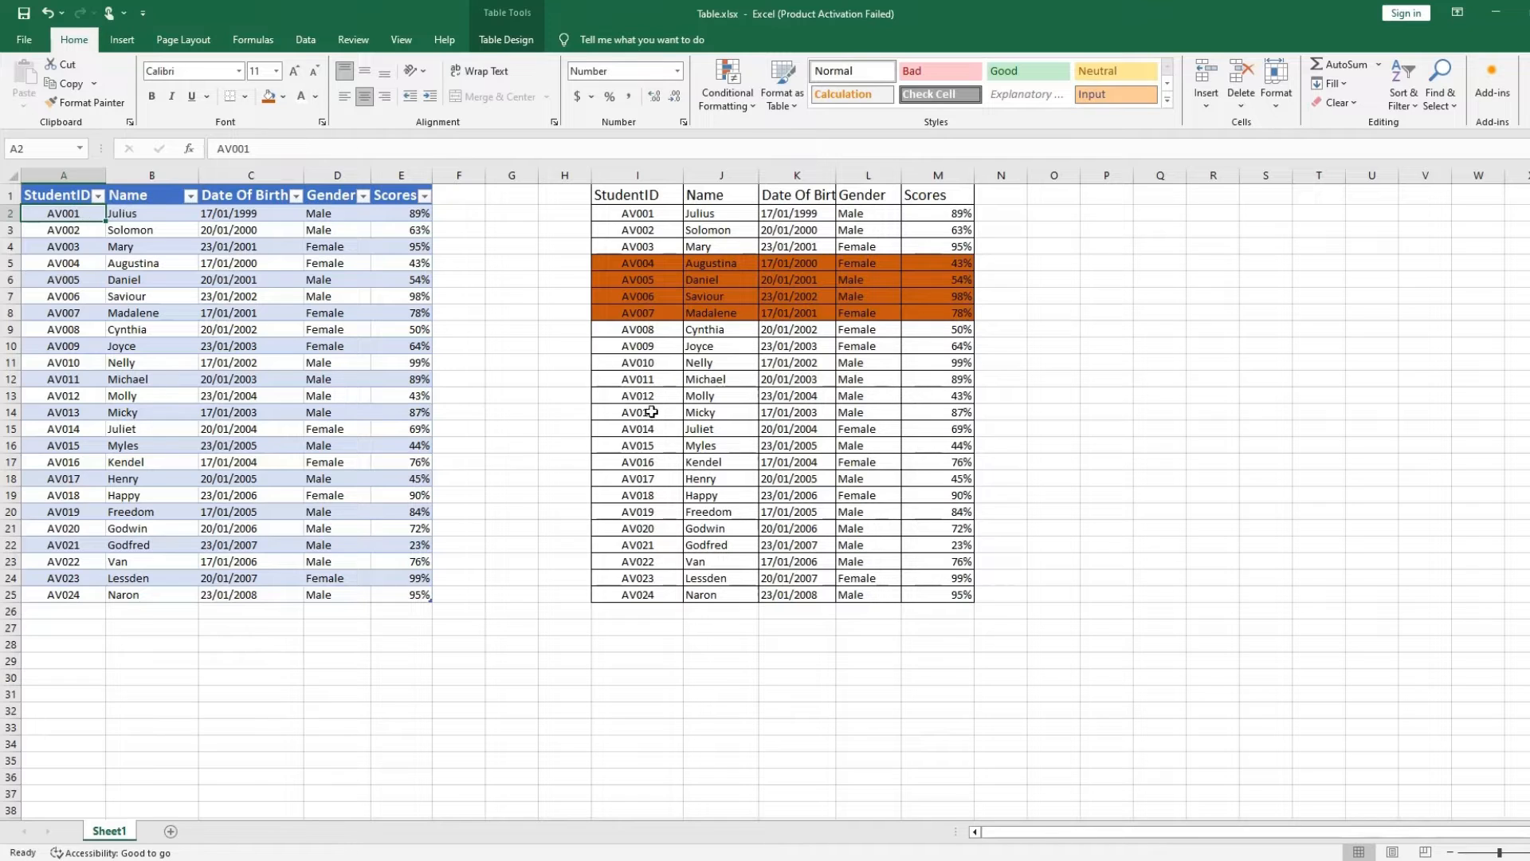
{"action": "left_click", "coordinate": [249, 256]}
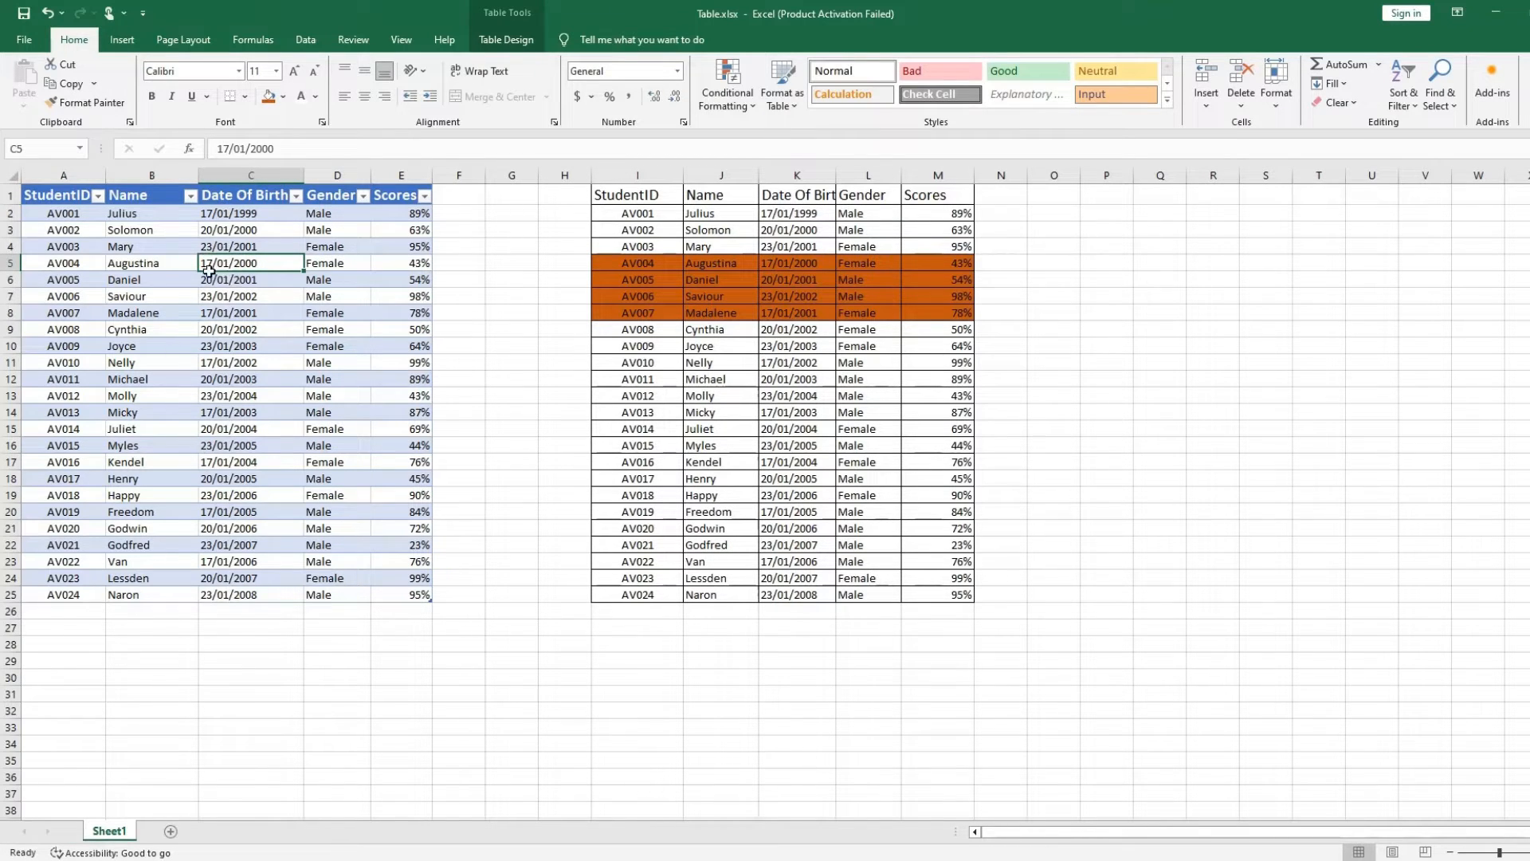
{"action": "left_click", "coordinate": [183, 266]}
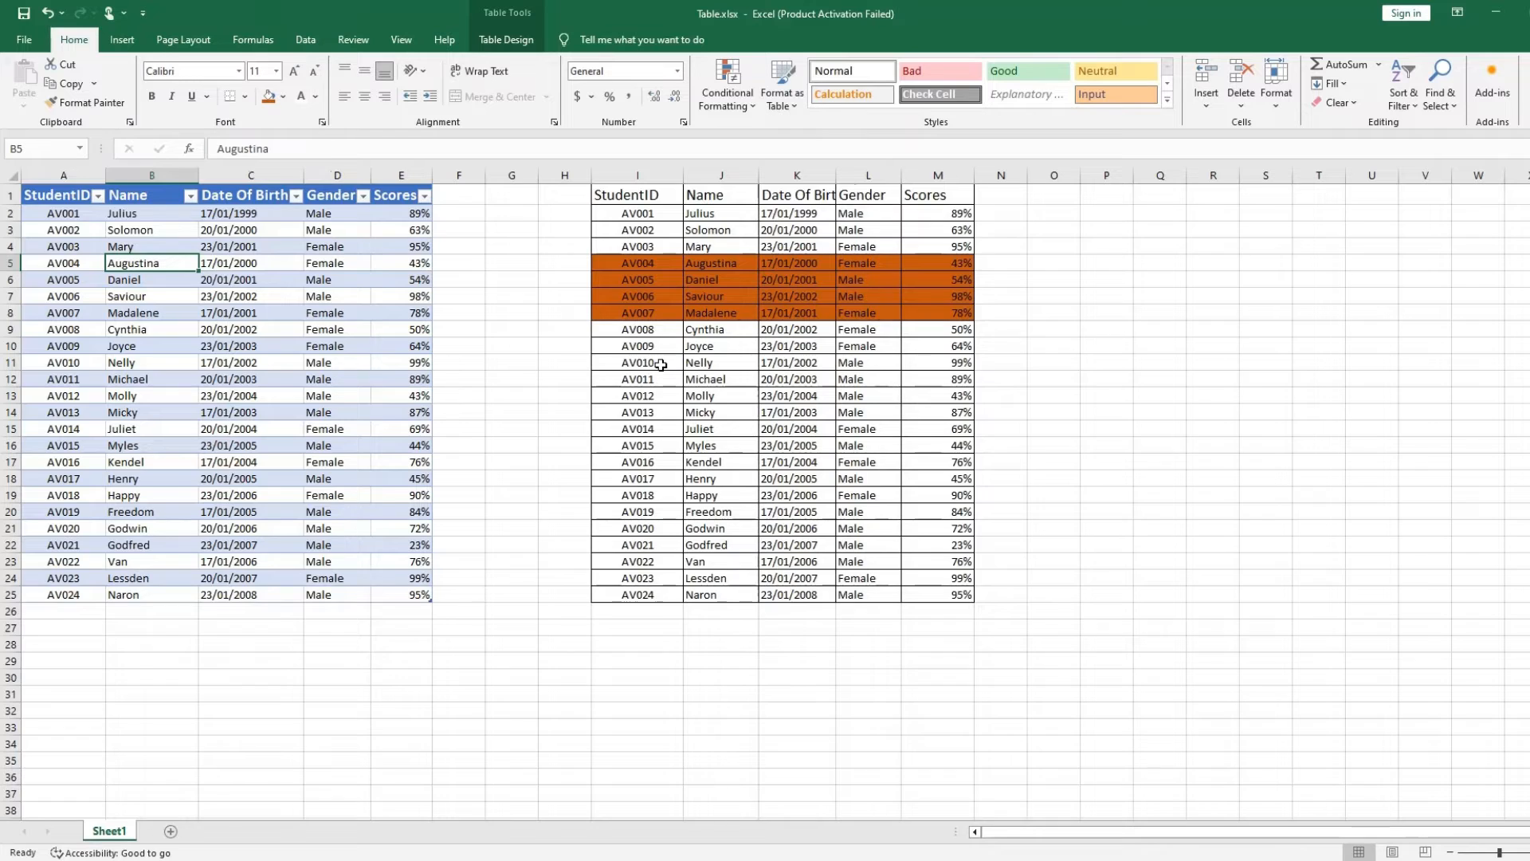
{"action": "scroll", "coordinate": [558, 326], "scroll_direction": "down", "scroll_amount": 1}
{"action": "scroll", "coordinate": [699, 302], "scroll_direction": "up", "scroll_amount": 1}
Step: Insert a table with headers over the blank range C31:K52 below the student data
{"action": "scroll", "coordinate": [213, 275], "scroll_direction": "down", "scroll_amount": 5}
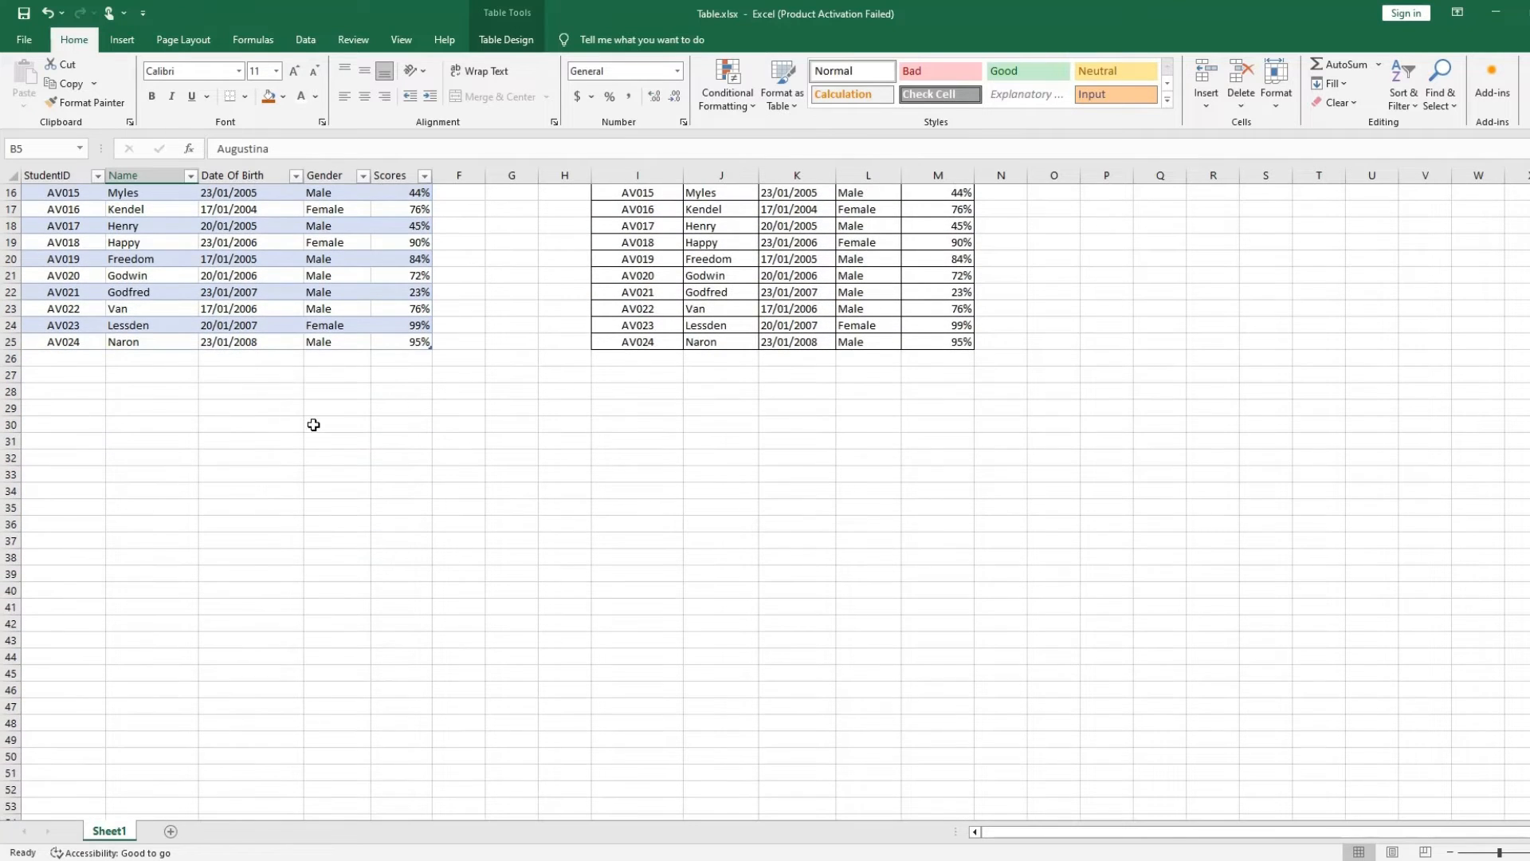
{"action": "scroll", "coordinate": [201, 389], "scroll_direction": "down", "scroll_amount": 1}
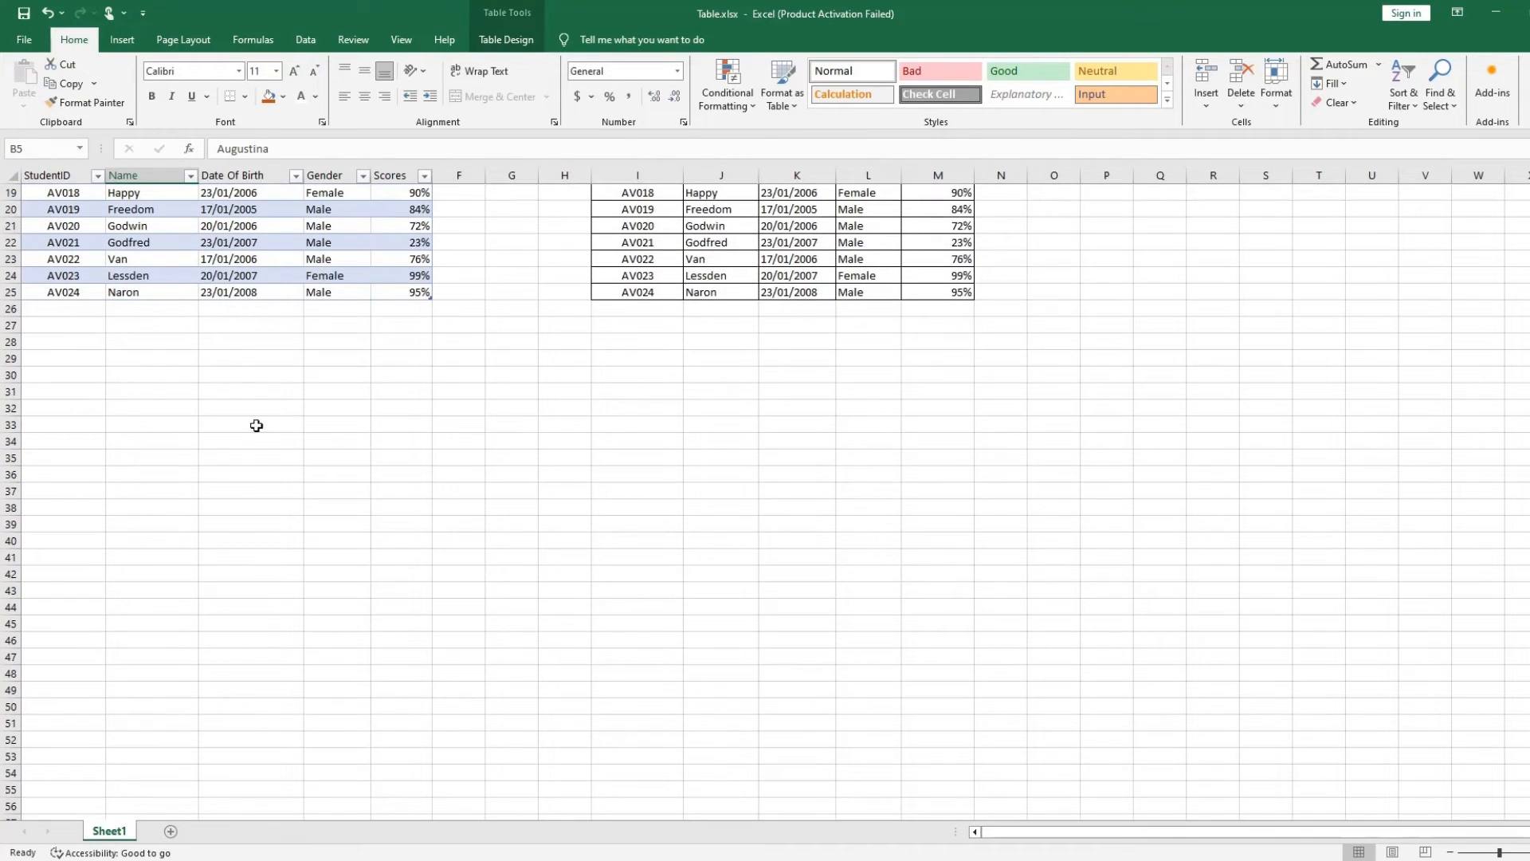
{"action": "scroll", "coordinate": [366, 430], "scroll_direction": "down", "scroll_amount": 1}
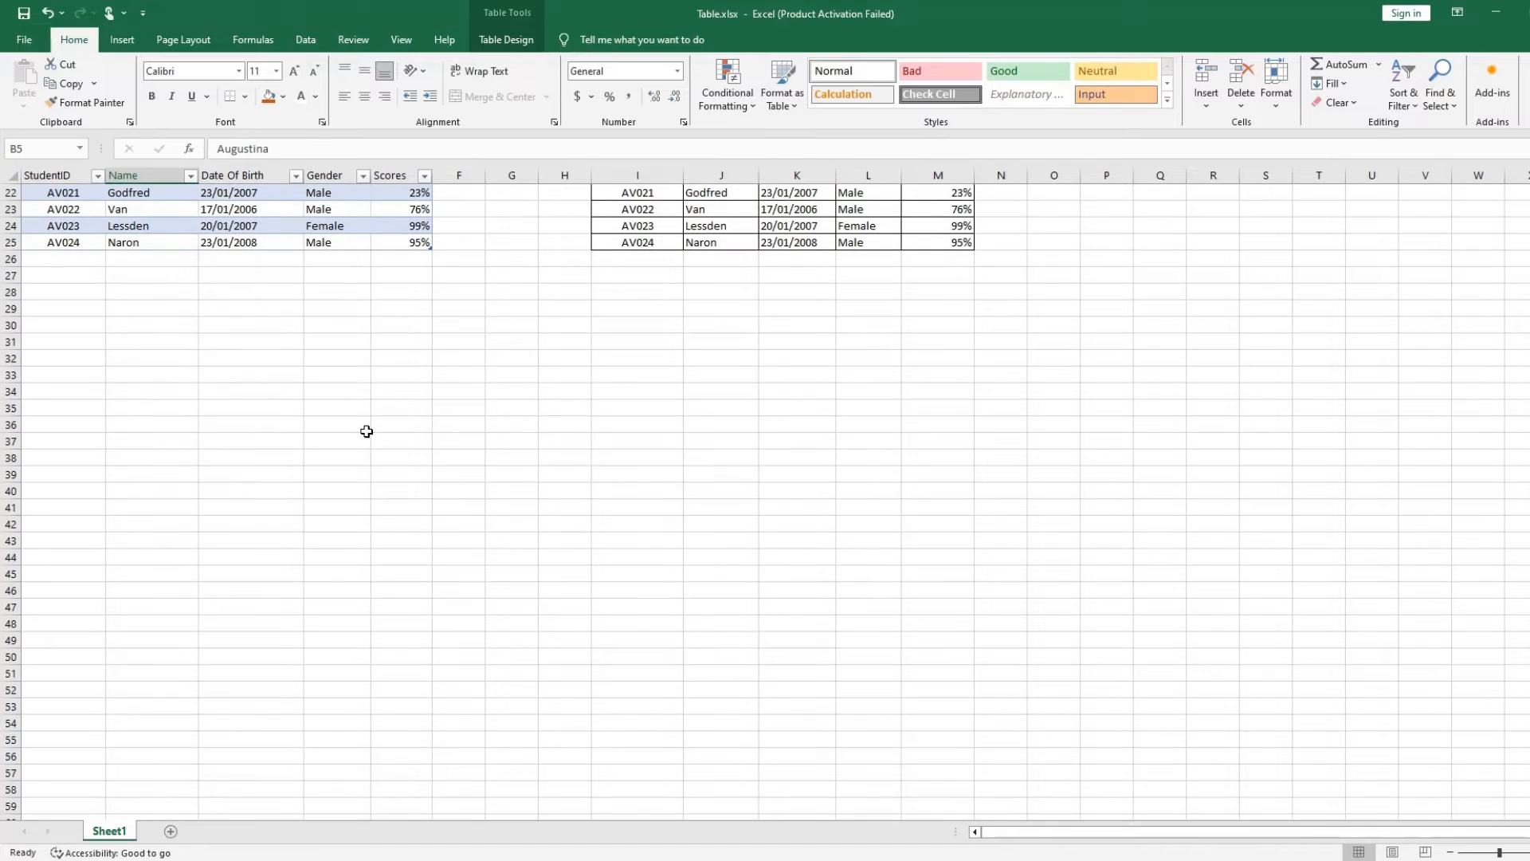
{"action": "left_click", "coordinate": [47, 310]}
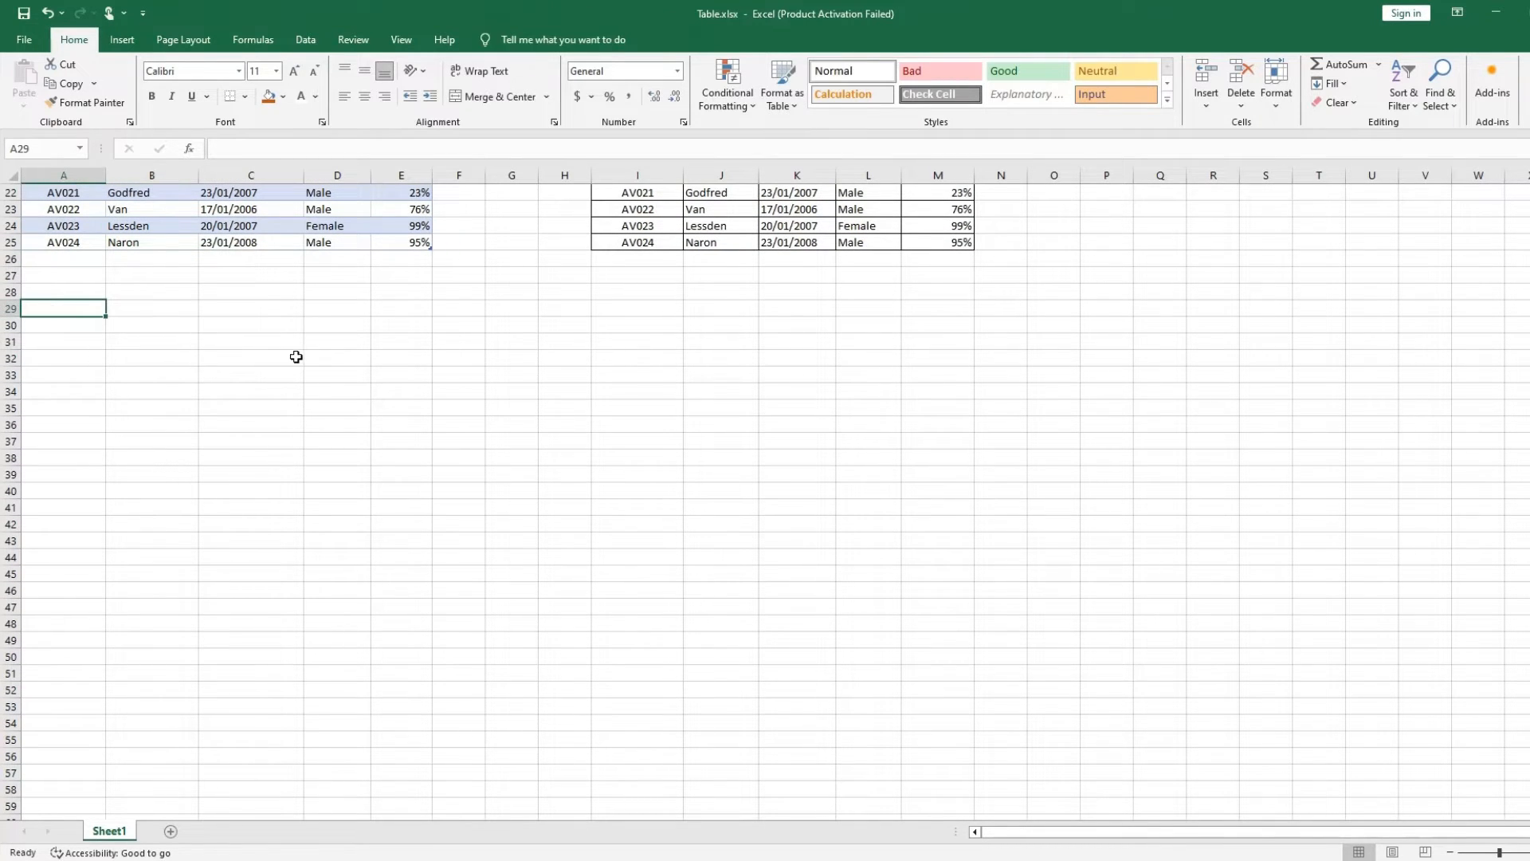
{"action": "left_click", "coordinate": [337, 363]}
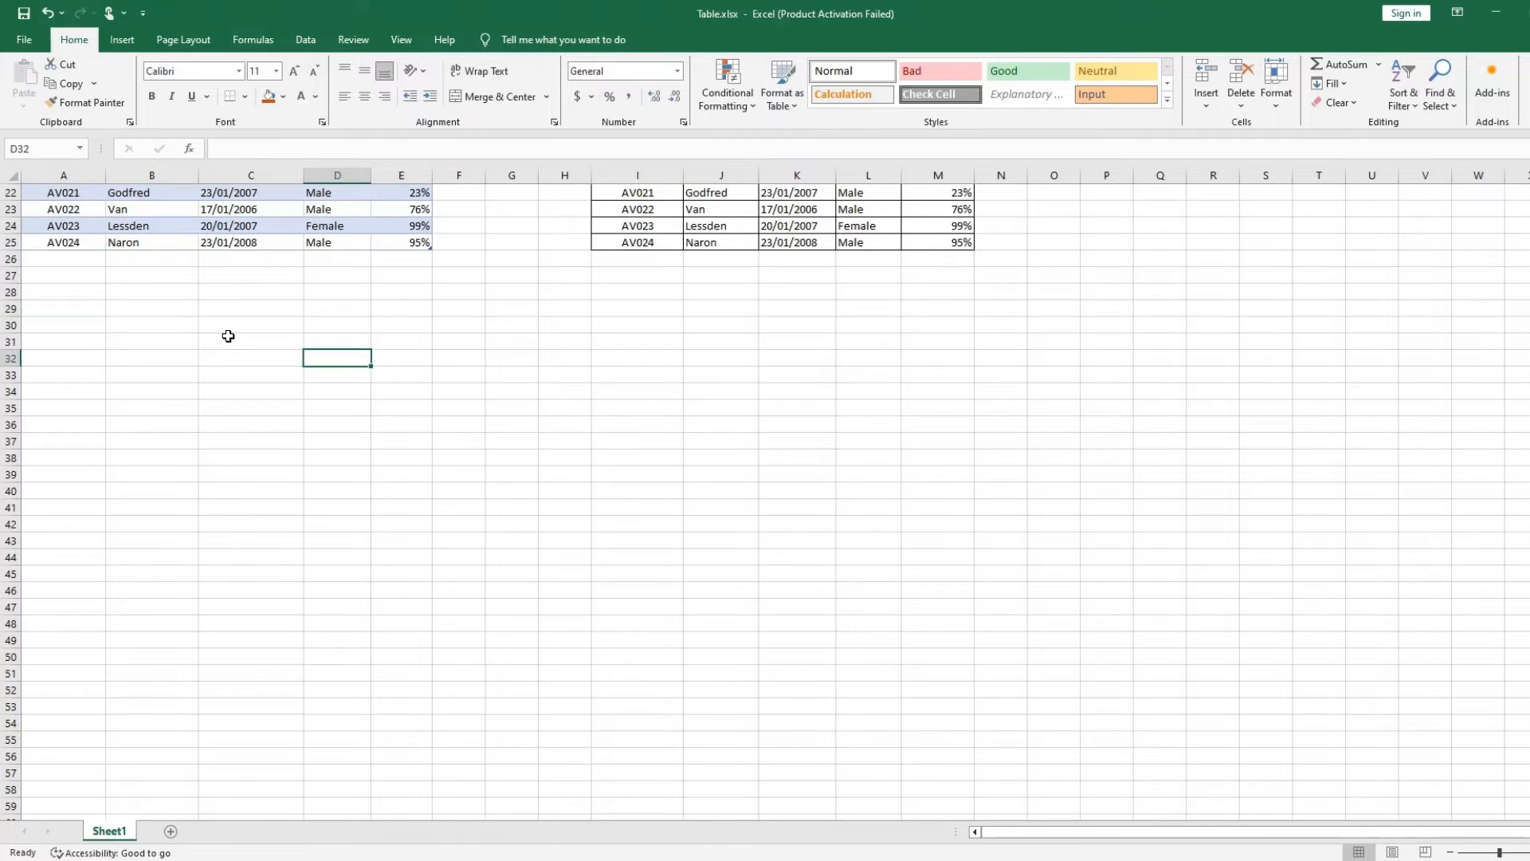
{"action": "mouse_move", "coordinate": [228, 336]}
{"action": "left_mouse_down"}
{"action": "mouse_move", "coordinate": [761, 416]}
{"action": "mouse_move", "coordinate": [788, 693]}
{"action": "left_mouse_up"}
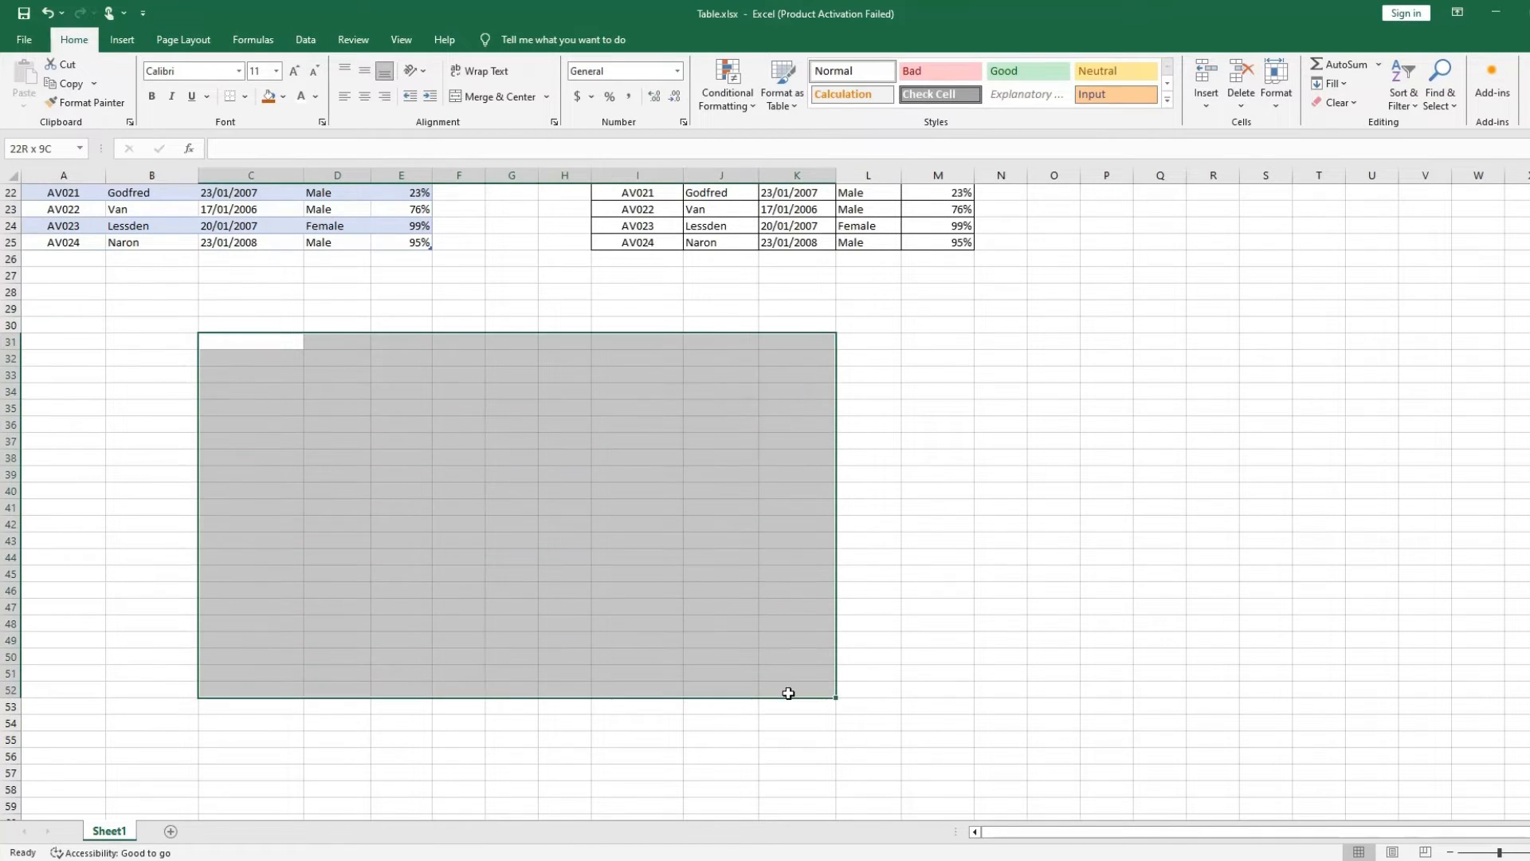
{"action": "left_click", "coordinate": [122, 39]}
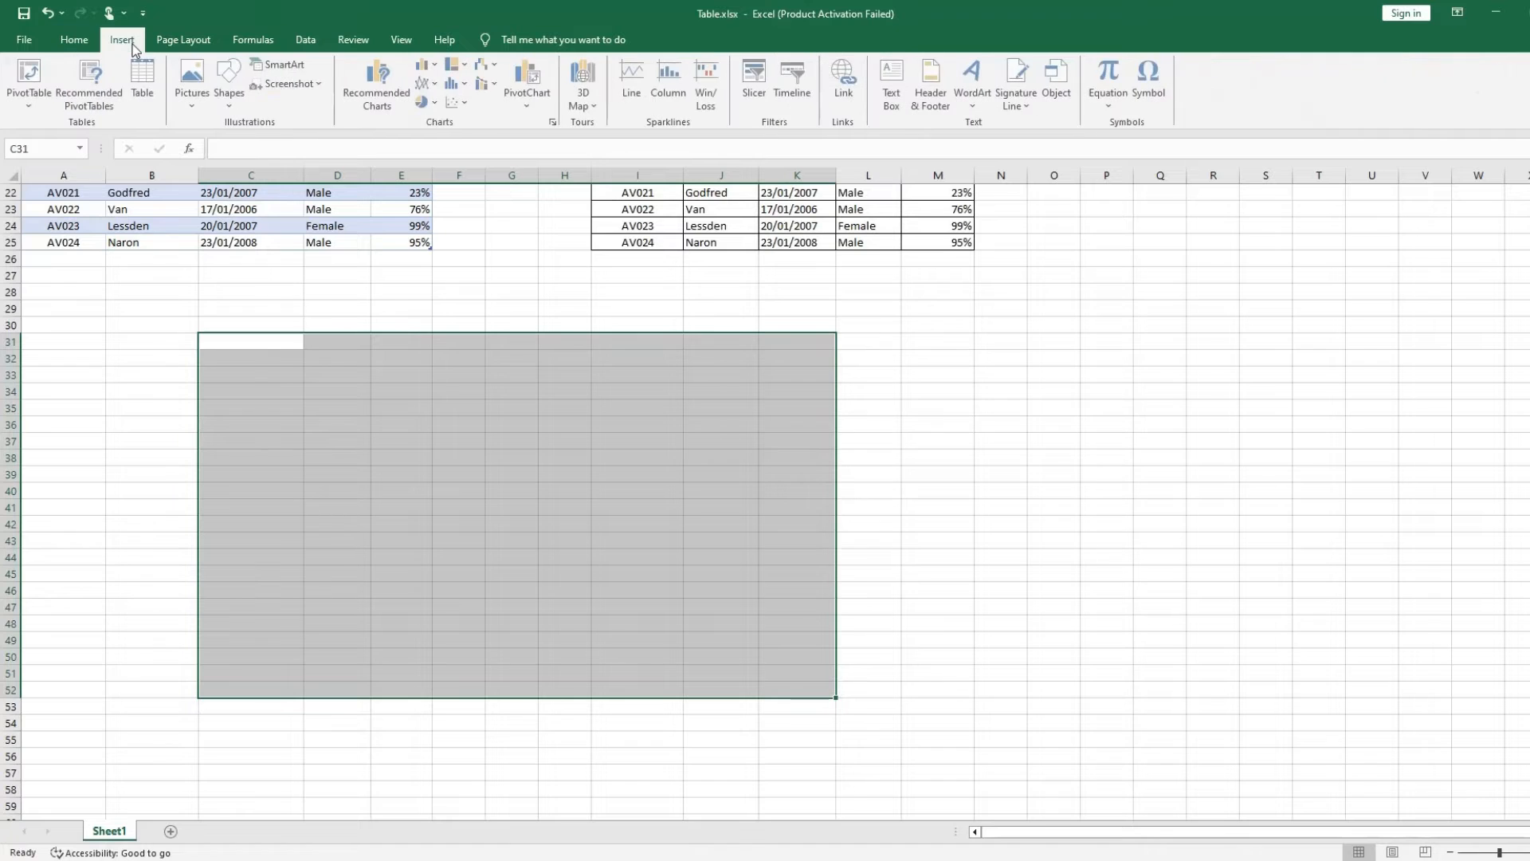
{"action": "left_click", "coordinate": [146, 88]}
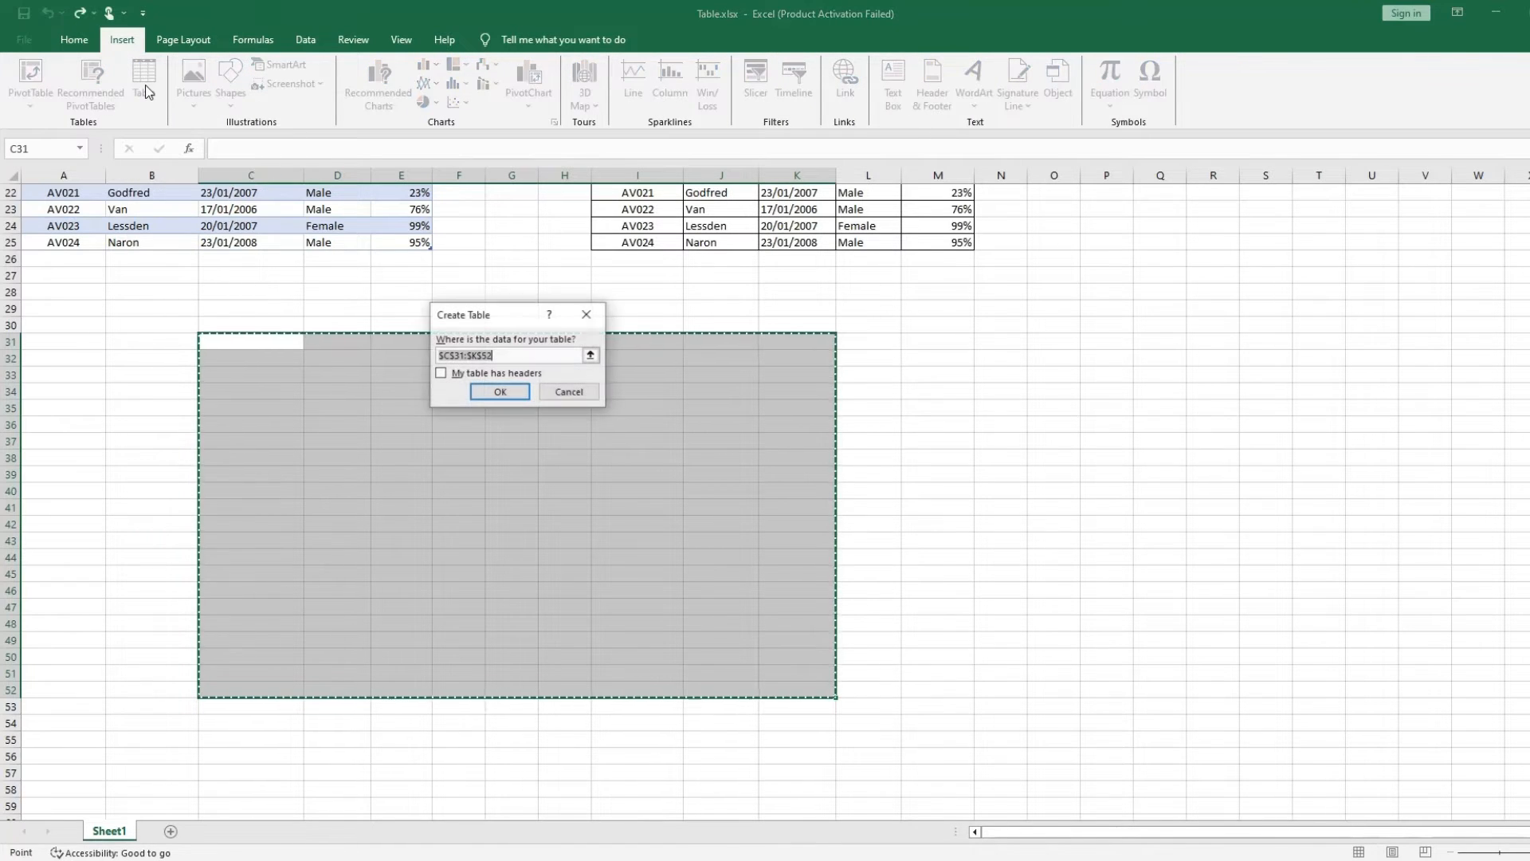
{"action": "left_click", "coordinate": [441, 373]}
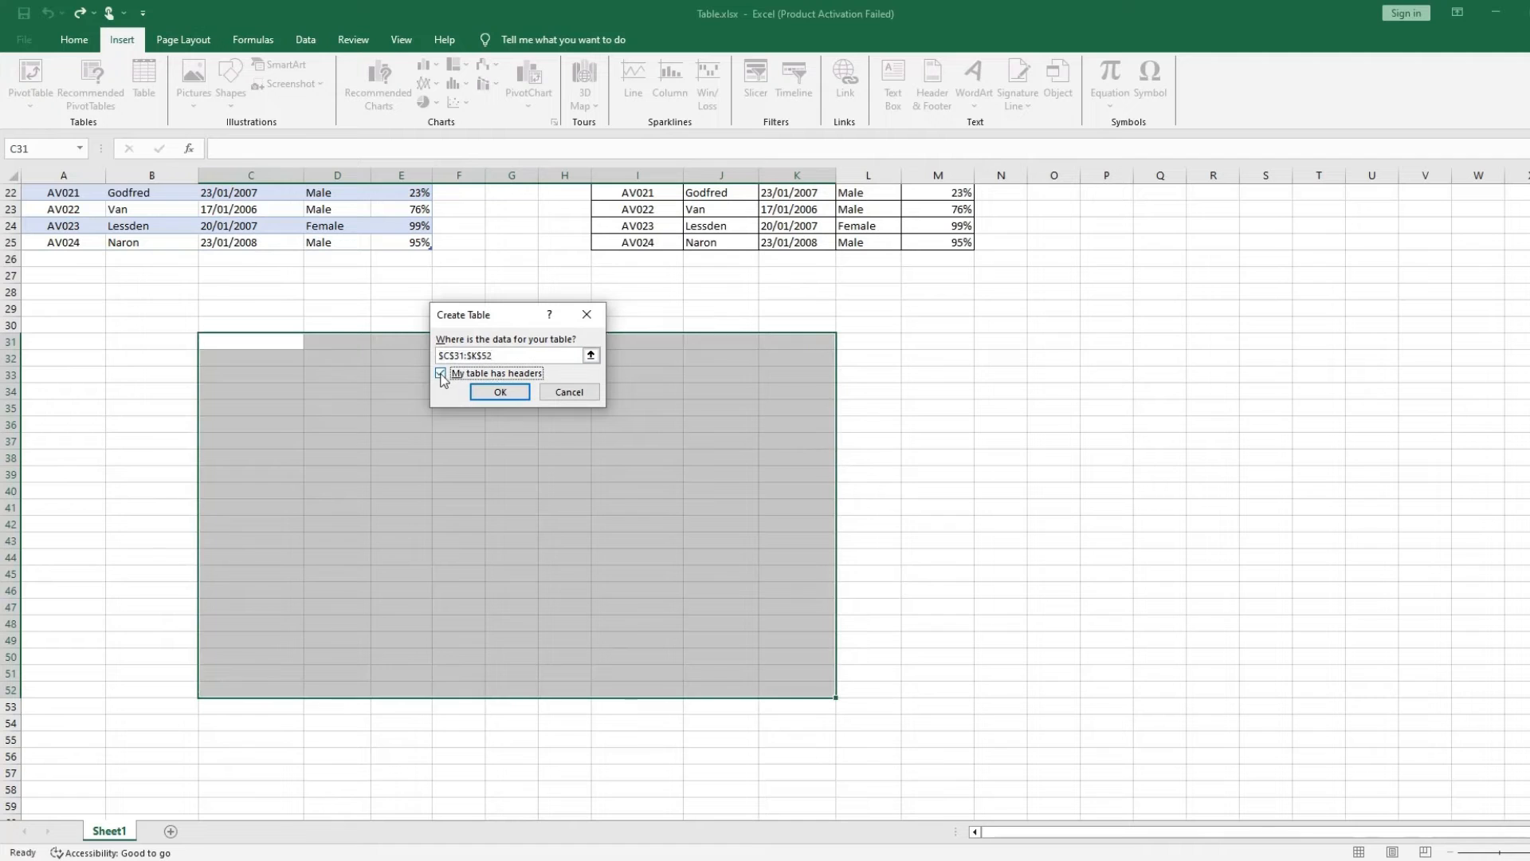
{"action": "left_click", "coordinate": [500, 393]}
{"action": "scroll", "coordinate": [888, 427], "scroll_direction": "down", "scroll_amount": 1}
{"action": "left_click", "coordinate": [631, 462]}
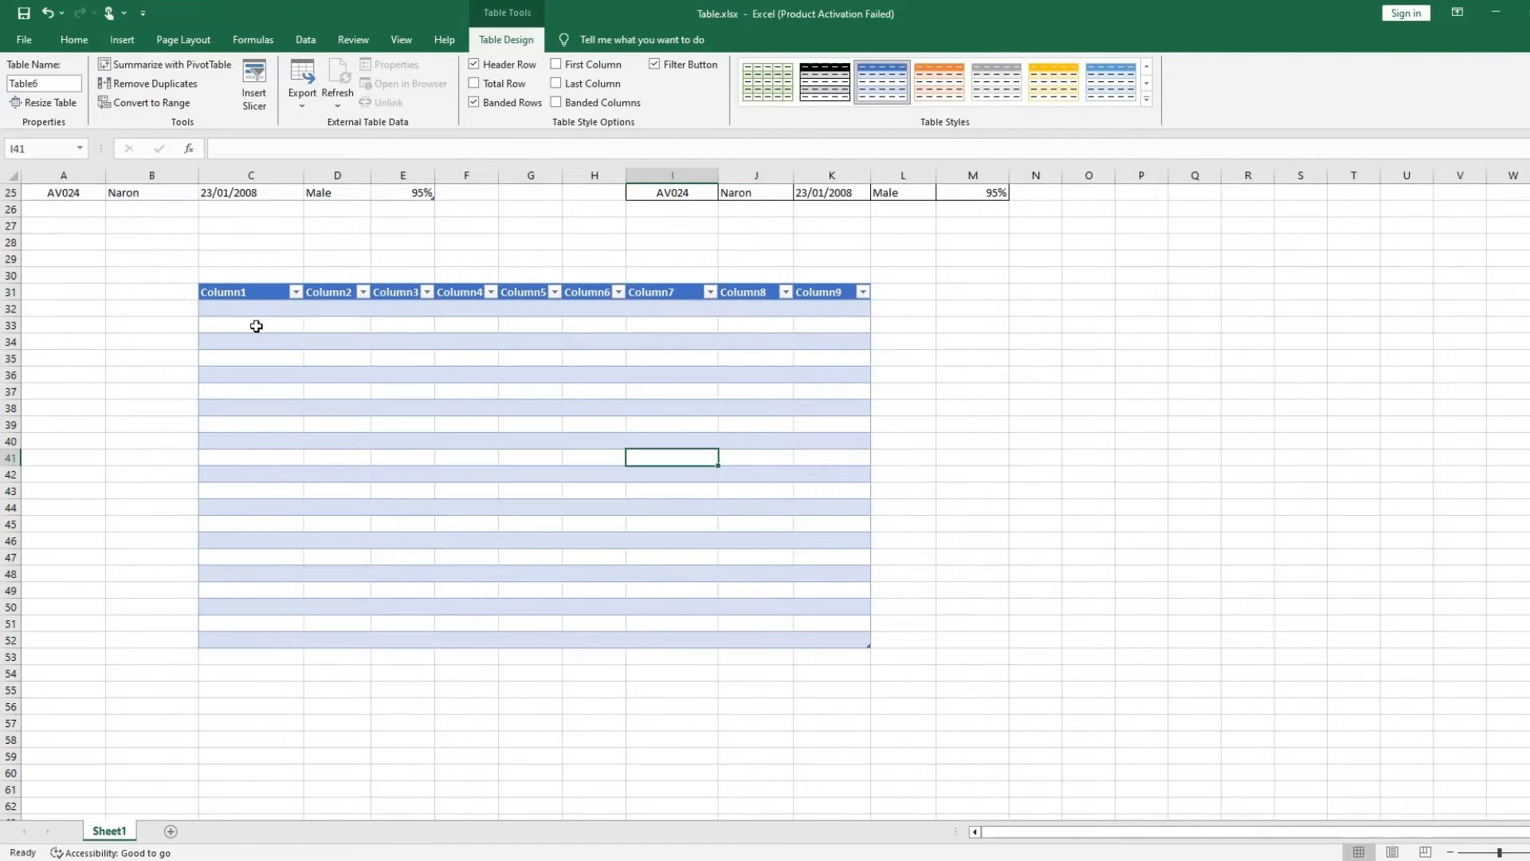
{"action": "left_click", "coordinate": [255, 294]}
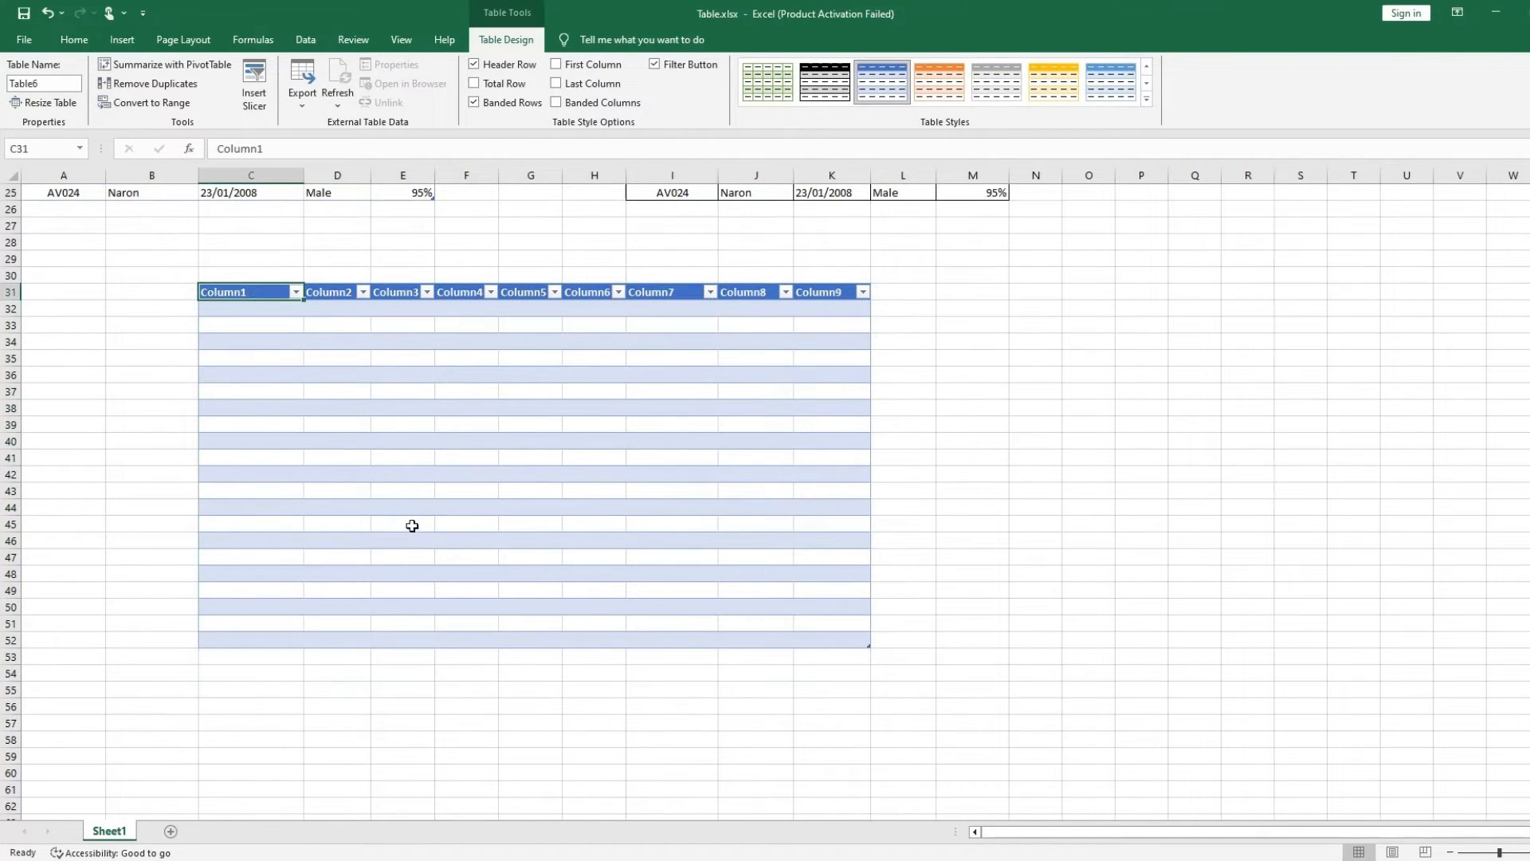
Step: Rename the first header of the new table in C31 as StudentID, and enter V001 in the cell below it
{"action": "left_click", "coordinate": [612, 588]}
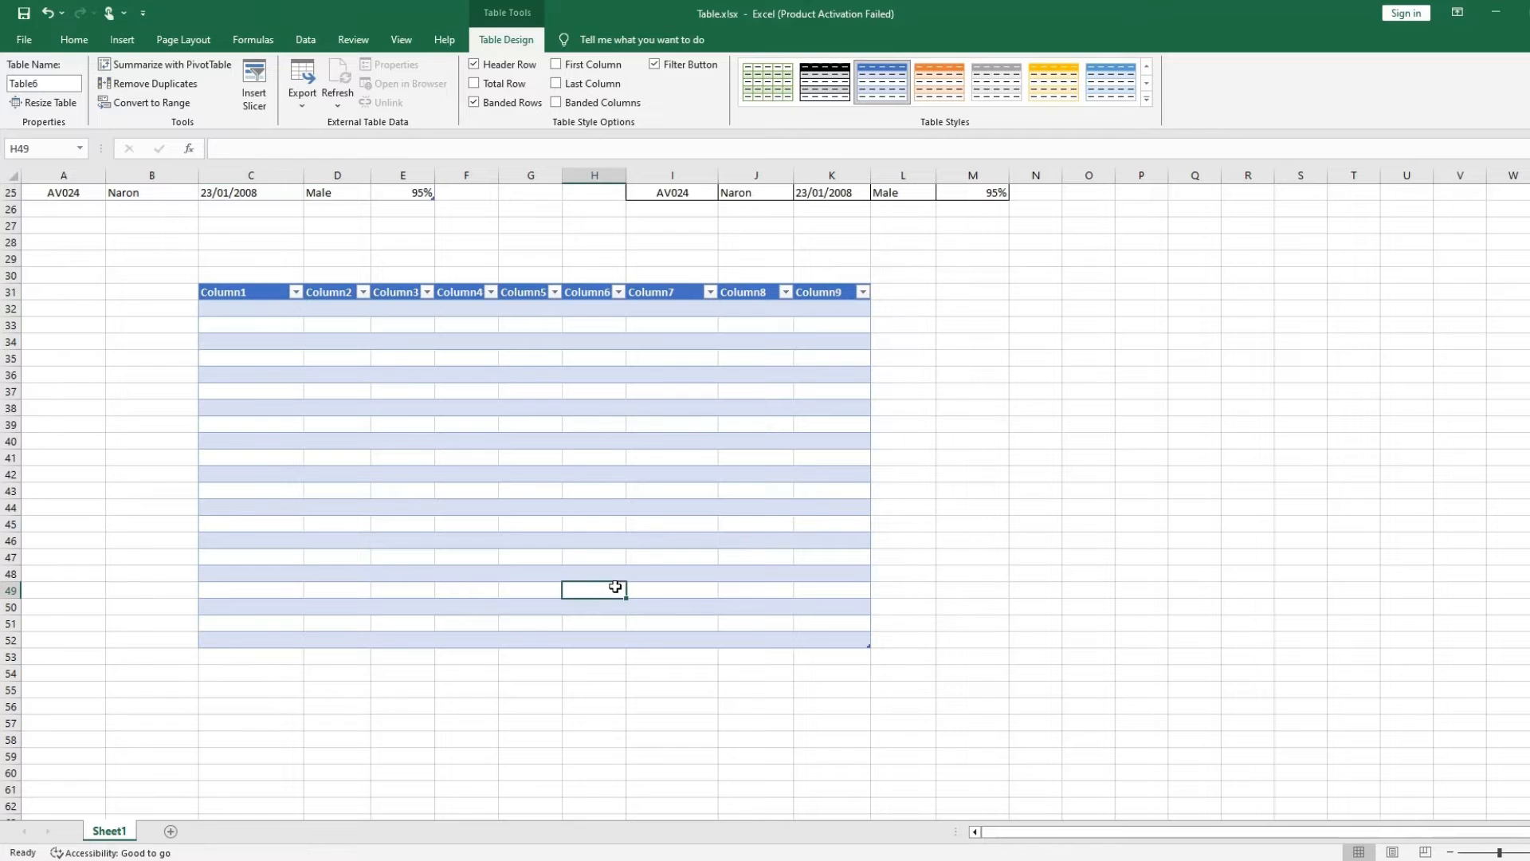
{"action": "left_click", "coordinate": [256, 290]}
{"action": "double_click", "coordinate": [256, 290]}
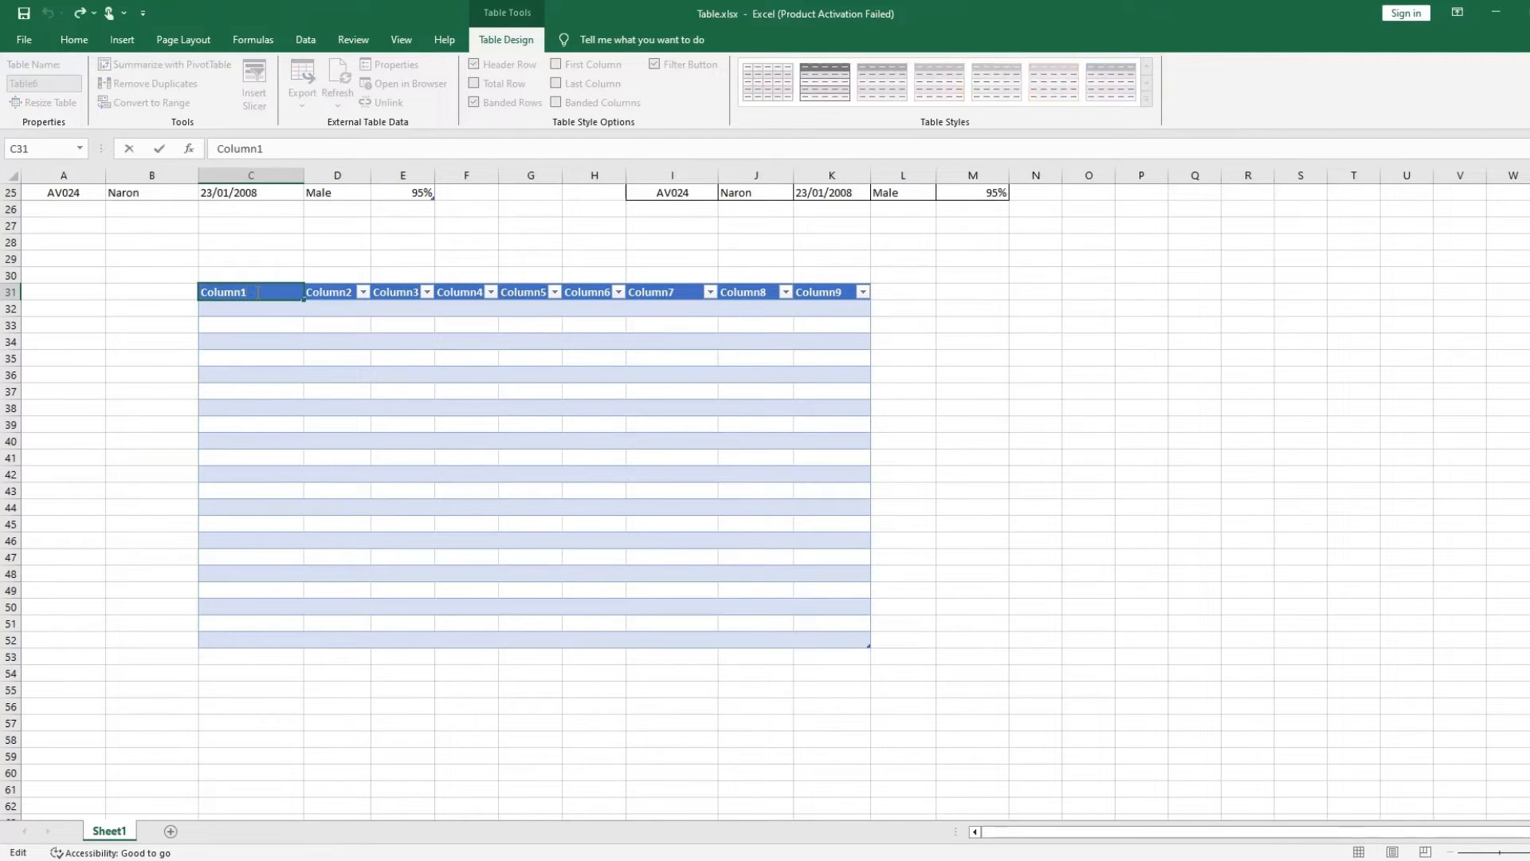
{"action": "key", "text": "BackSpace"}
{"action": "key", "text": "BackSpace"}
{"action": "key", "text": "BackSpace"}
{"action": "key", "text": "BackSpace"}
{"action": "key", "text": "BackSpace"}
{"action": "left_click", "coordinate": [286, 360]}
{"action": "double_click", "coordinate": [261, 306]}
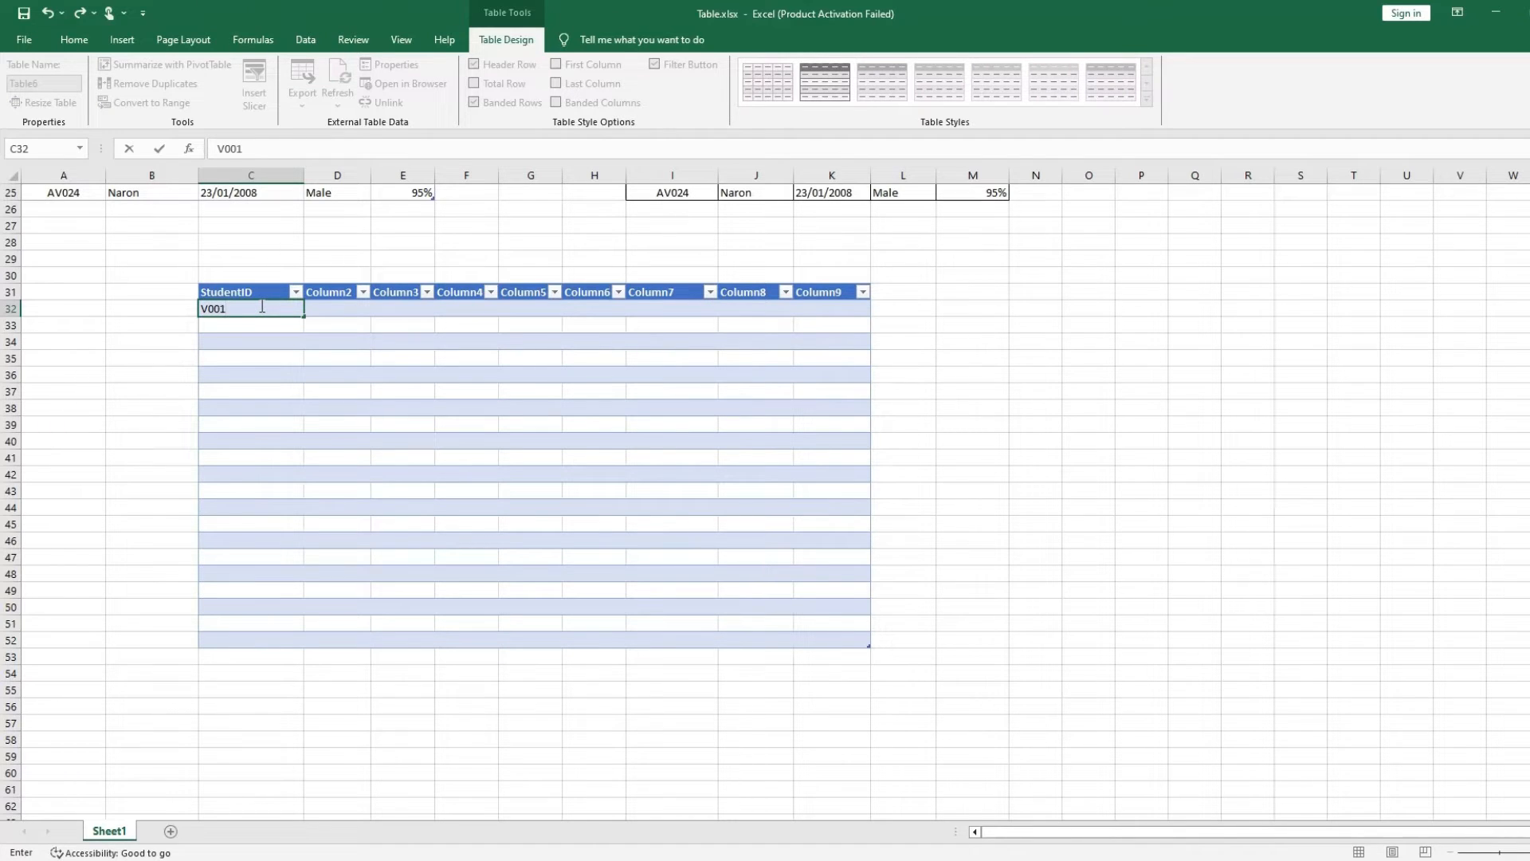
{"action": "left_click", "coordinate": [255, 324]}
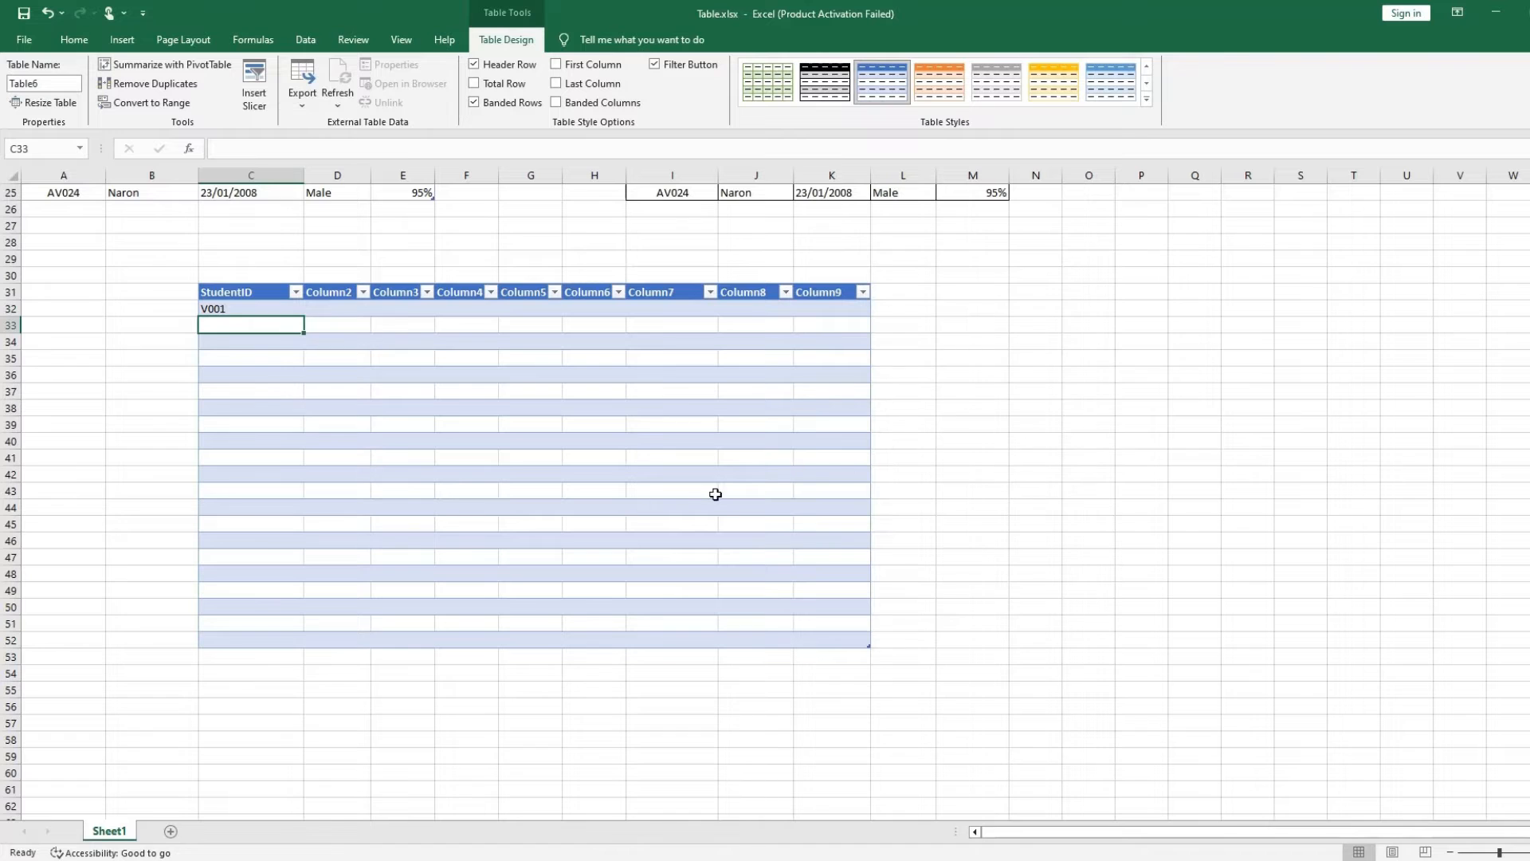
Step: Undo the entries and the table inserted over C31:K52, leaving the blank range selected
{"action": "scroll", "coordinate": [705, 498], "scroll_direction": "up", "scroll_amount": 3}
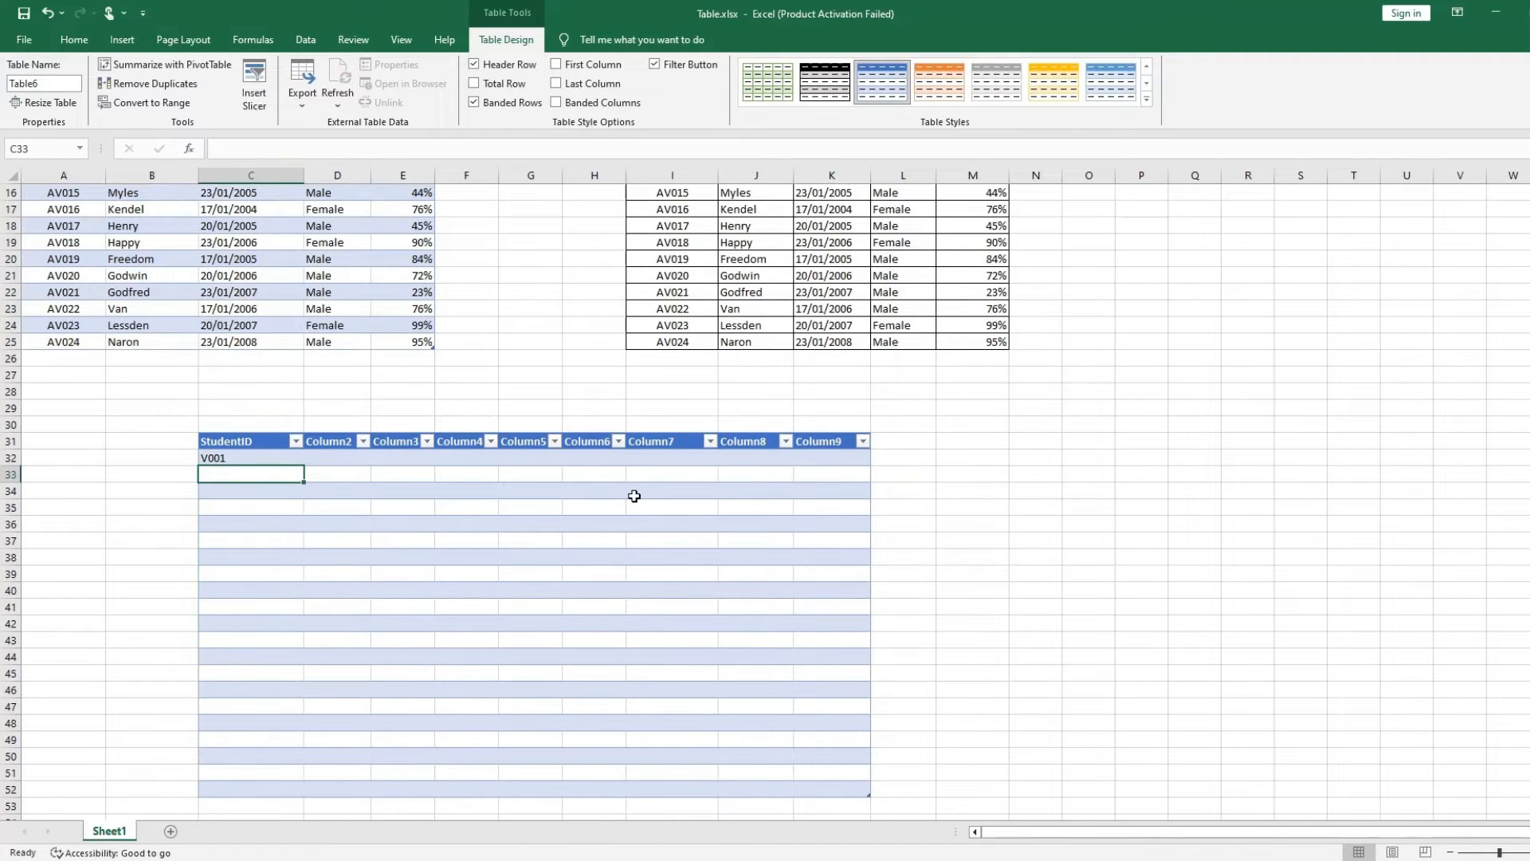
{"action": "key", "text": "ctrl+z"}
{"action": "key", "text": "ctrl+z"}
{"action": "key", "text": "ctrl+z"}
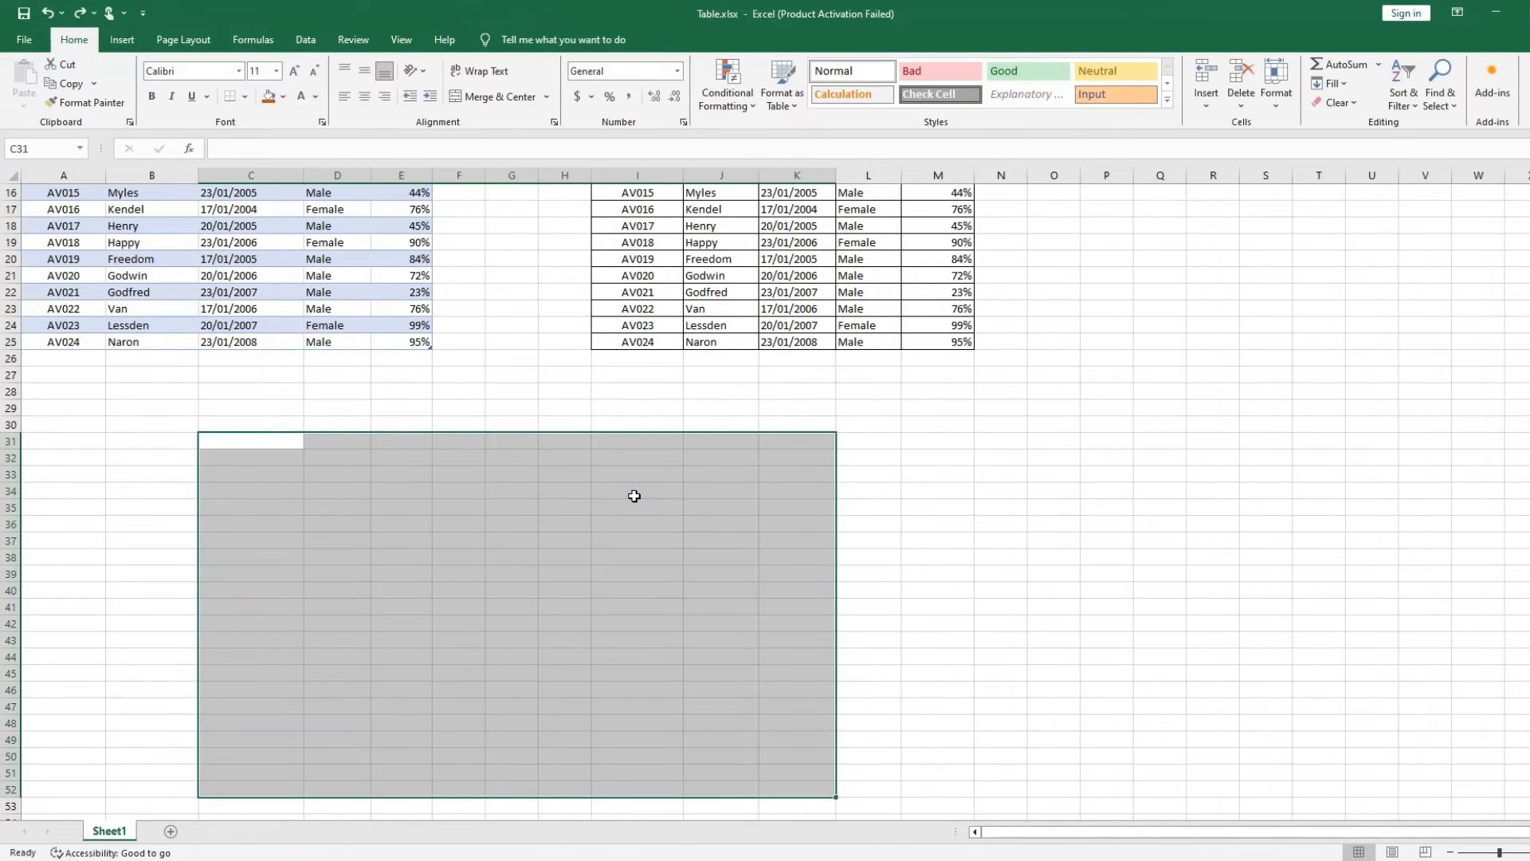
Step: Apply outline and inside borders to the blank range C31:K52 through the cell formatting options
{"action": "right_click", "coordinate": [458, 578]}
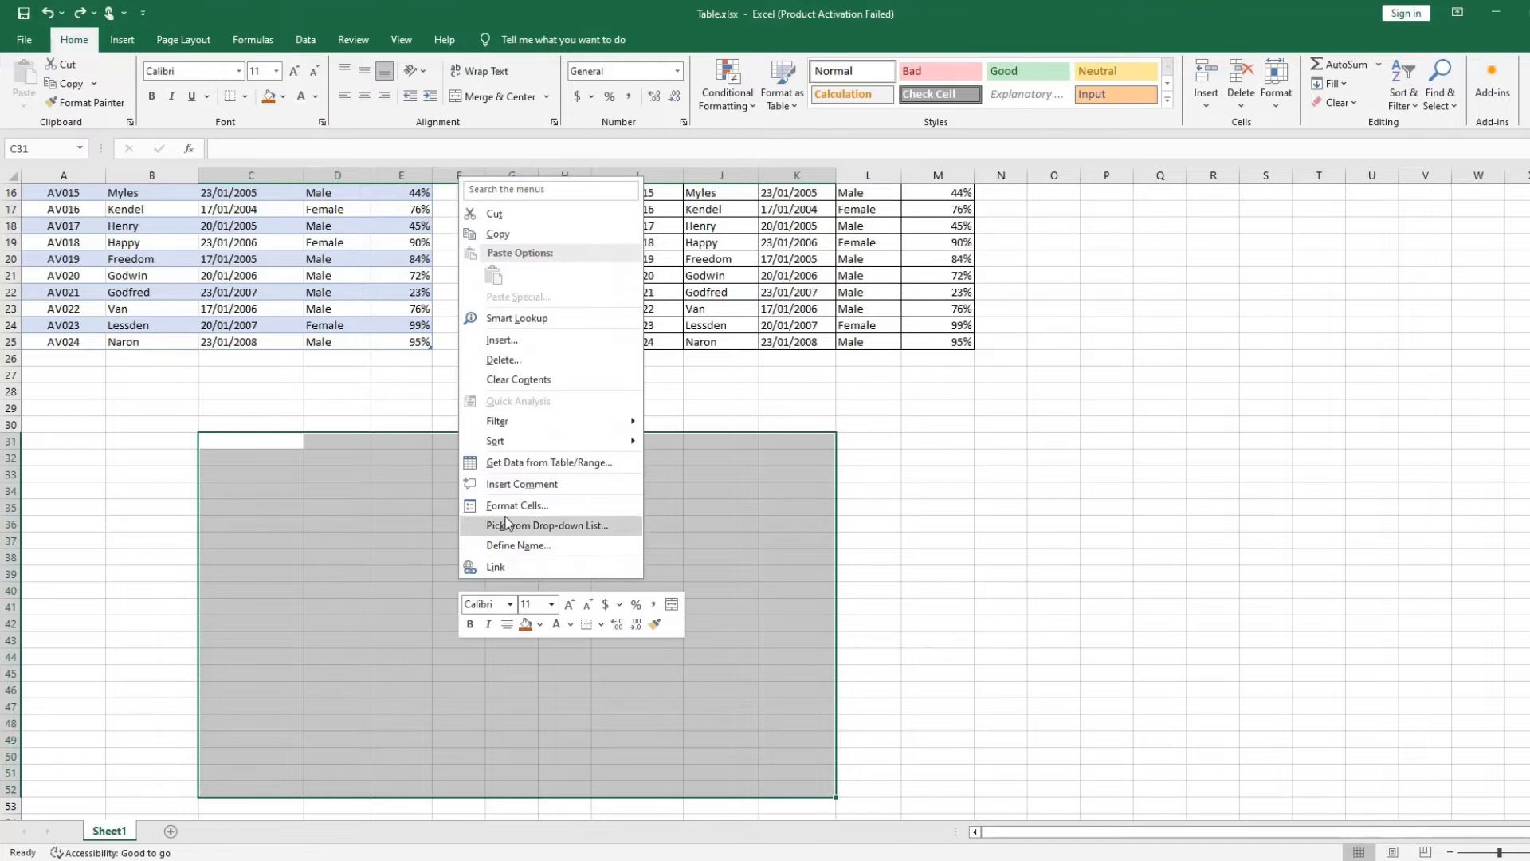
{"action": "left_click", "coordinate": [526, 506]}
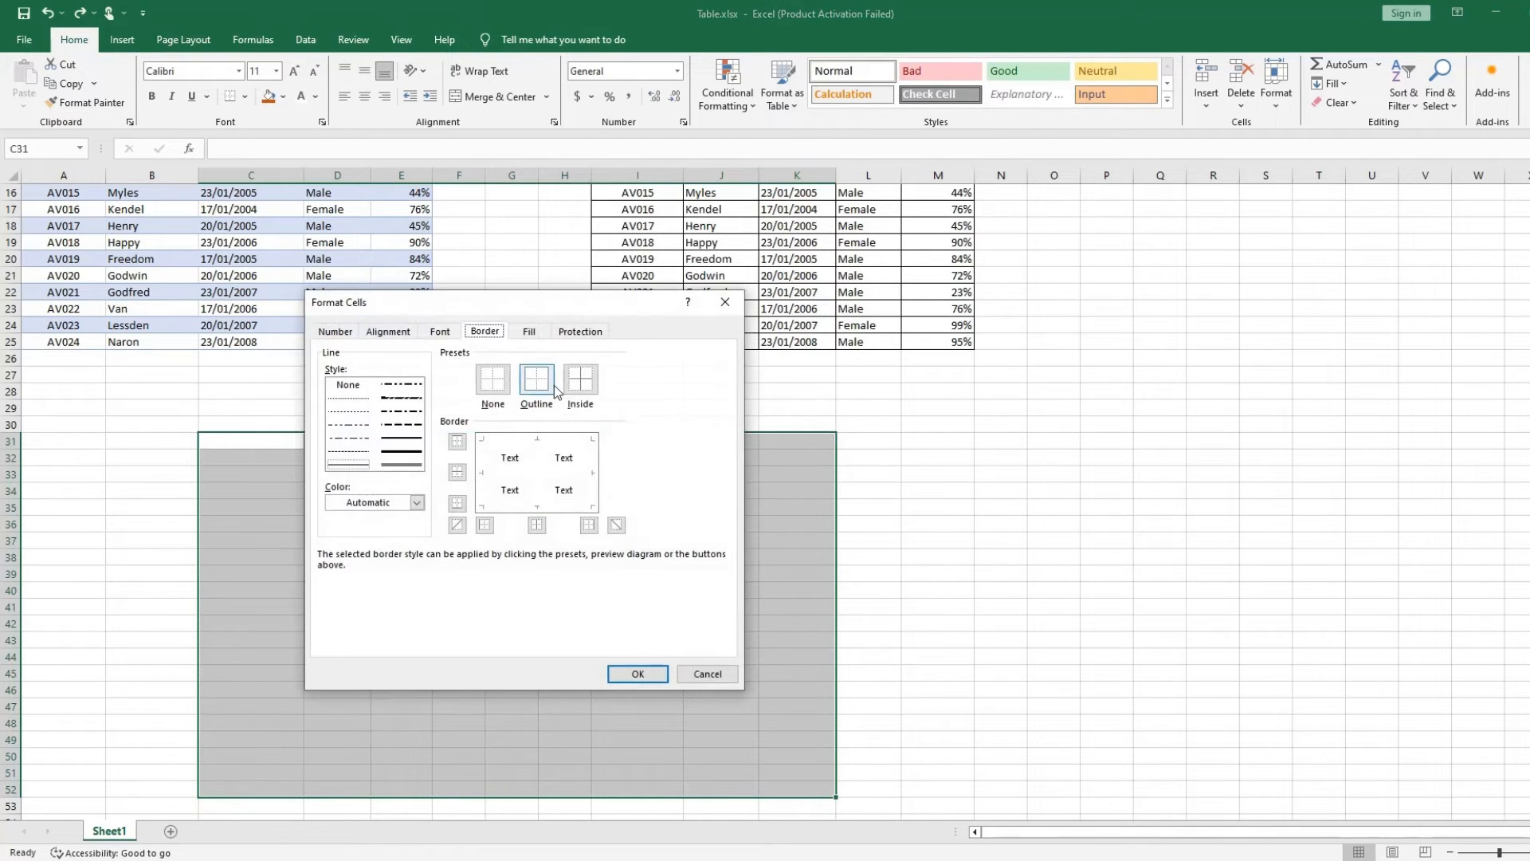
{"action": "left_click", "coordinate": [535, 386]}
{"action": "left_click", "coordinate": [580, 381]}
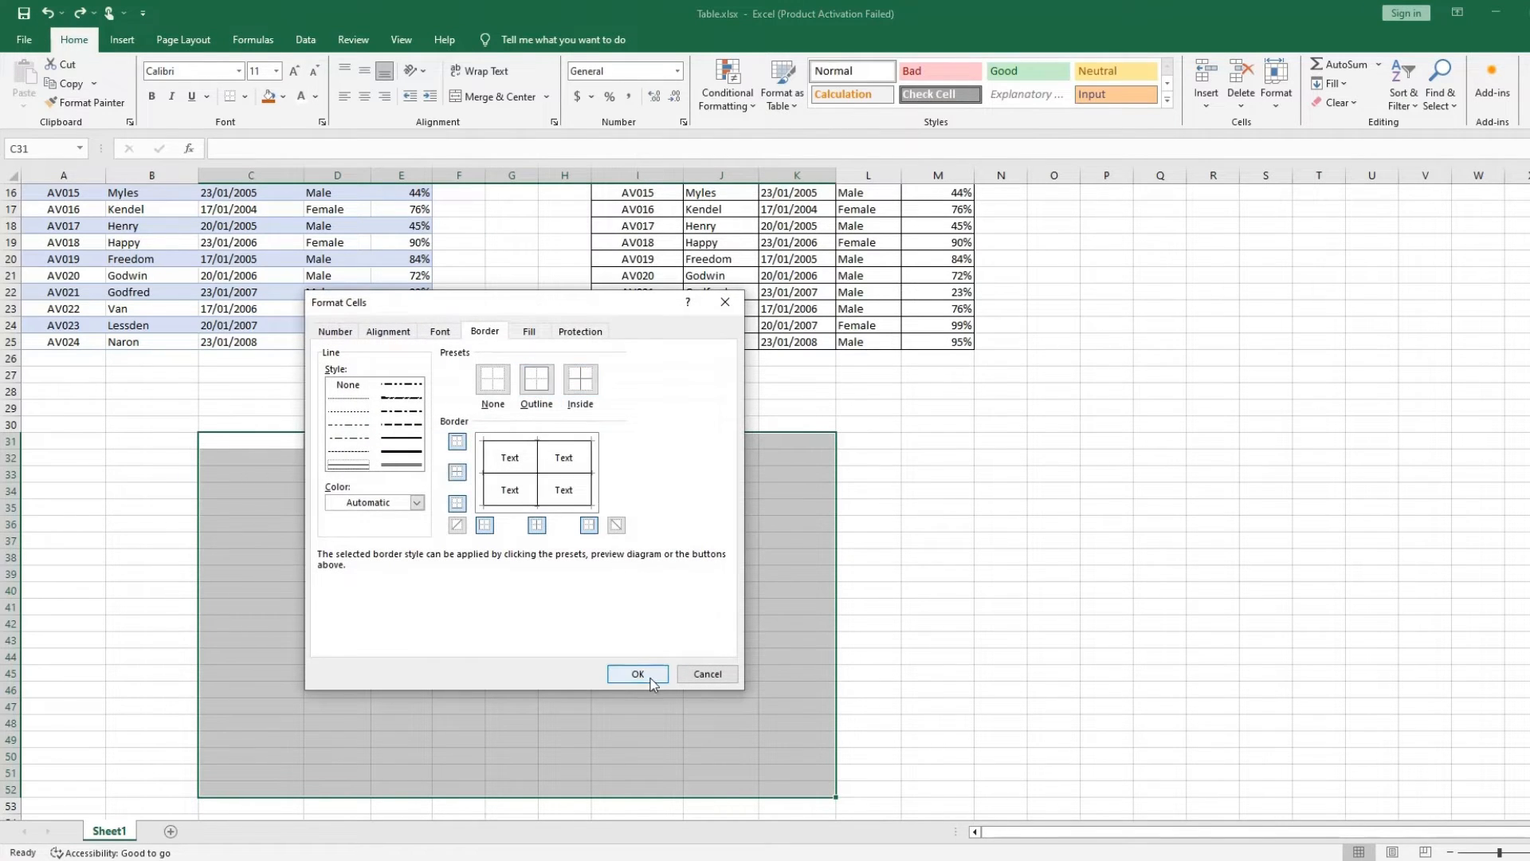
{"action": "left_click", "coordinate": [653, 682]}
{"action": "scroll", "coordinate": [553, 540], "scroll_direction": "down", "scroll_amount": 2}
{"action": "left_click", "coordinate": [1052, 608]}
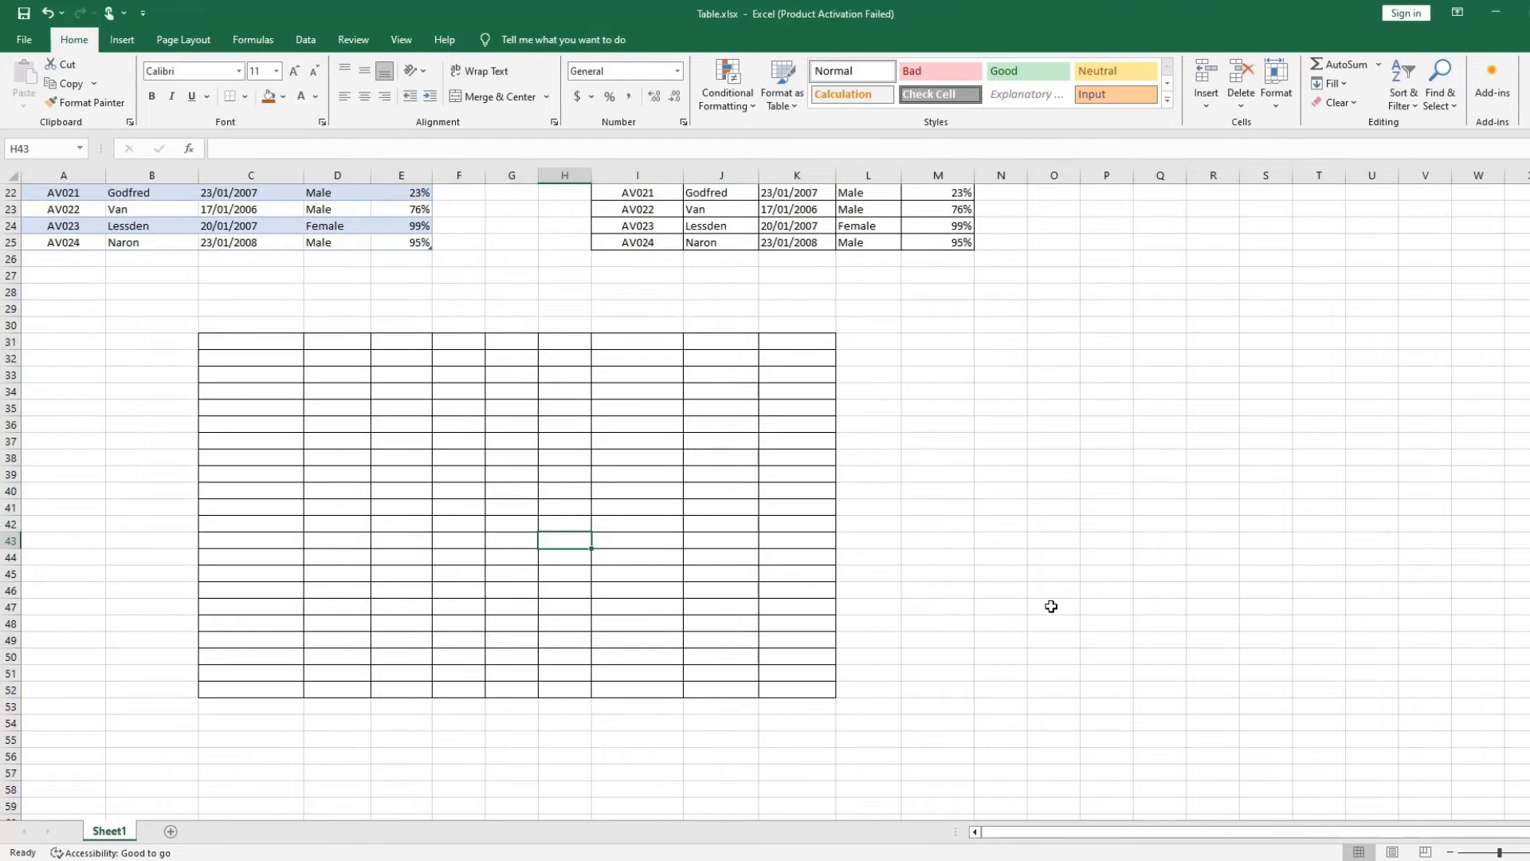
Step: Enter the sample text dcbhhyf in C31 and feffre in D36 of the bordered range
{"action": "double_click", "coordinate": [255, 341]}
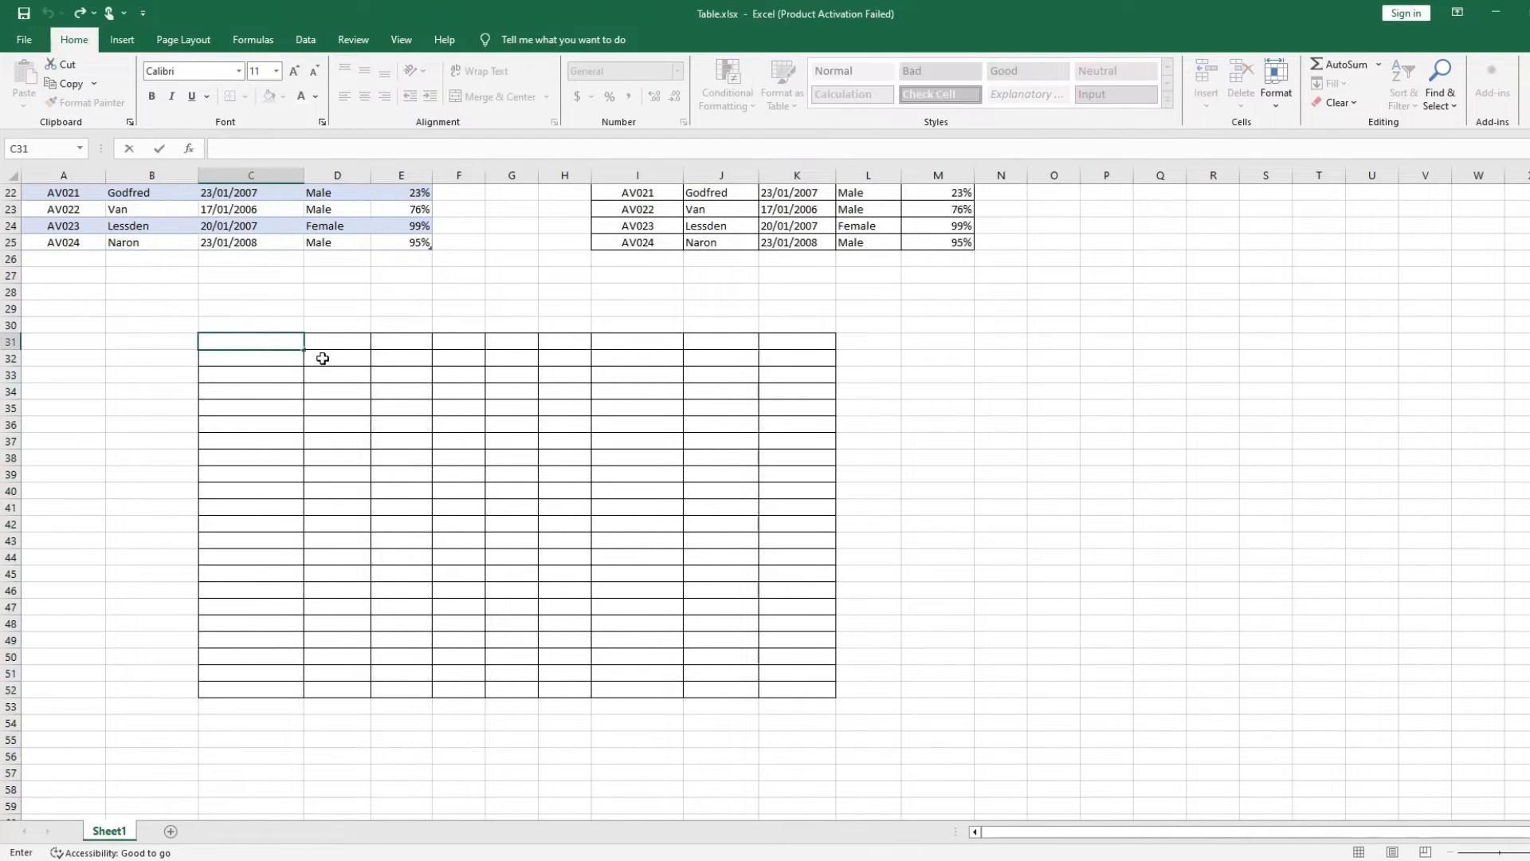
{"action": "type", "text": "dcbhhyf"}
{"action": "left_click", "coordinate": [360, 420]}
{"action": "type", "text": "feffre"}
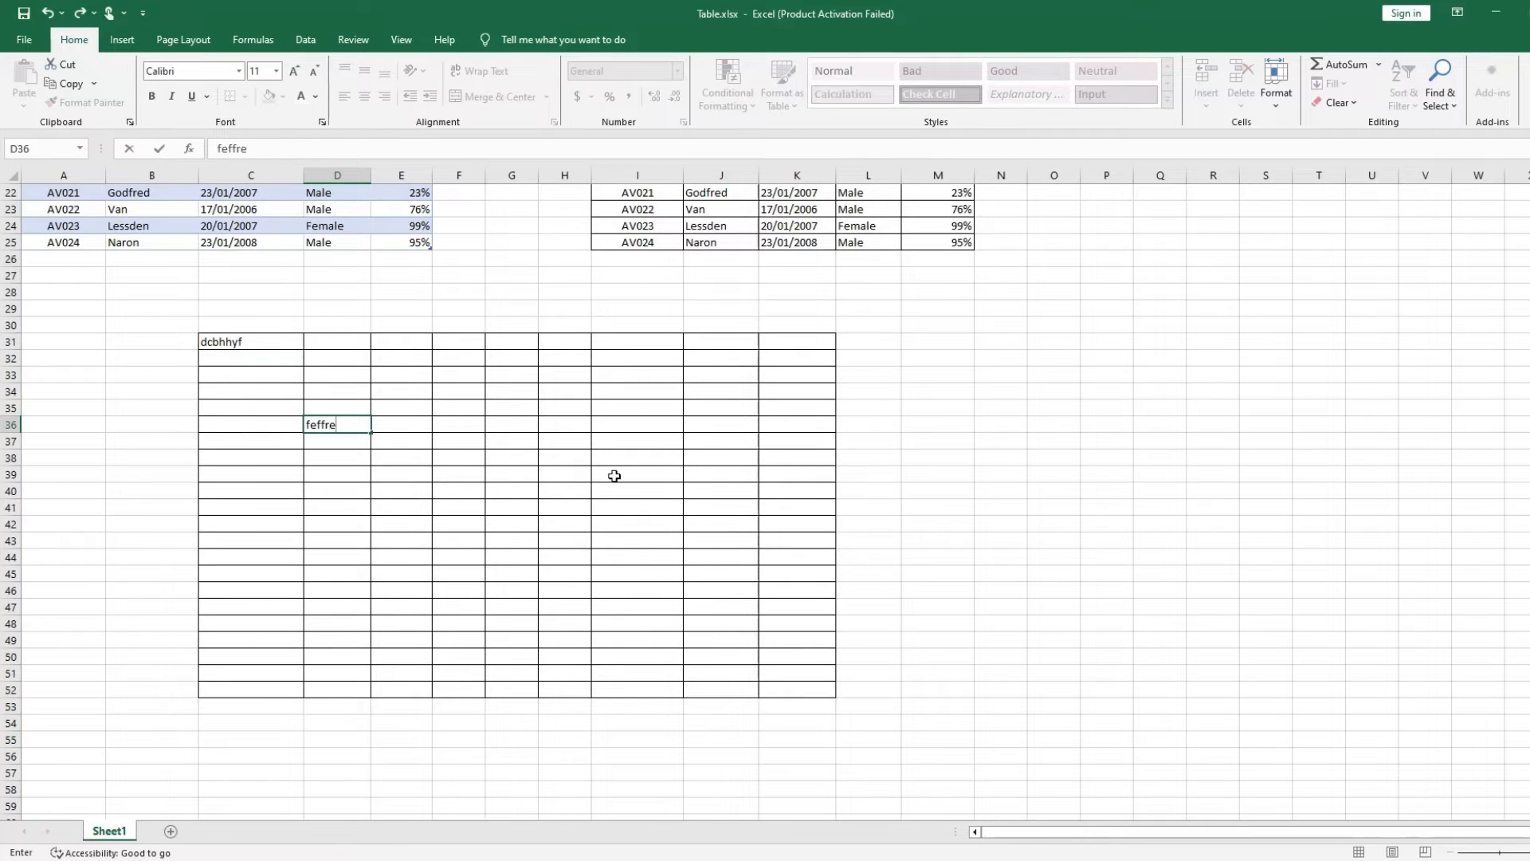
Step: Undo and redo the sample entries in the bordered range several times, ending with both entries in place
{"action": "key", "text": "ctrl+z"}
{"action": "key", "text": "ctrl+y"}
{"action": "key", "text": "ctrl+z"}
{"action": "key", "text": "ctrl+y"}
{"action": "key", "text": "ctrl+z"}
{"action": "key", "text": "ctrl+y"}
{"action": "key", "text": "ctrl+z"}
{"action": "key", "text": "ctrl+y"}
{"action": "double_click", "coordinate": [264, 346], "text": "ctrl"}
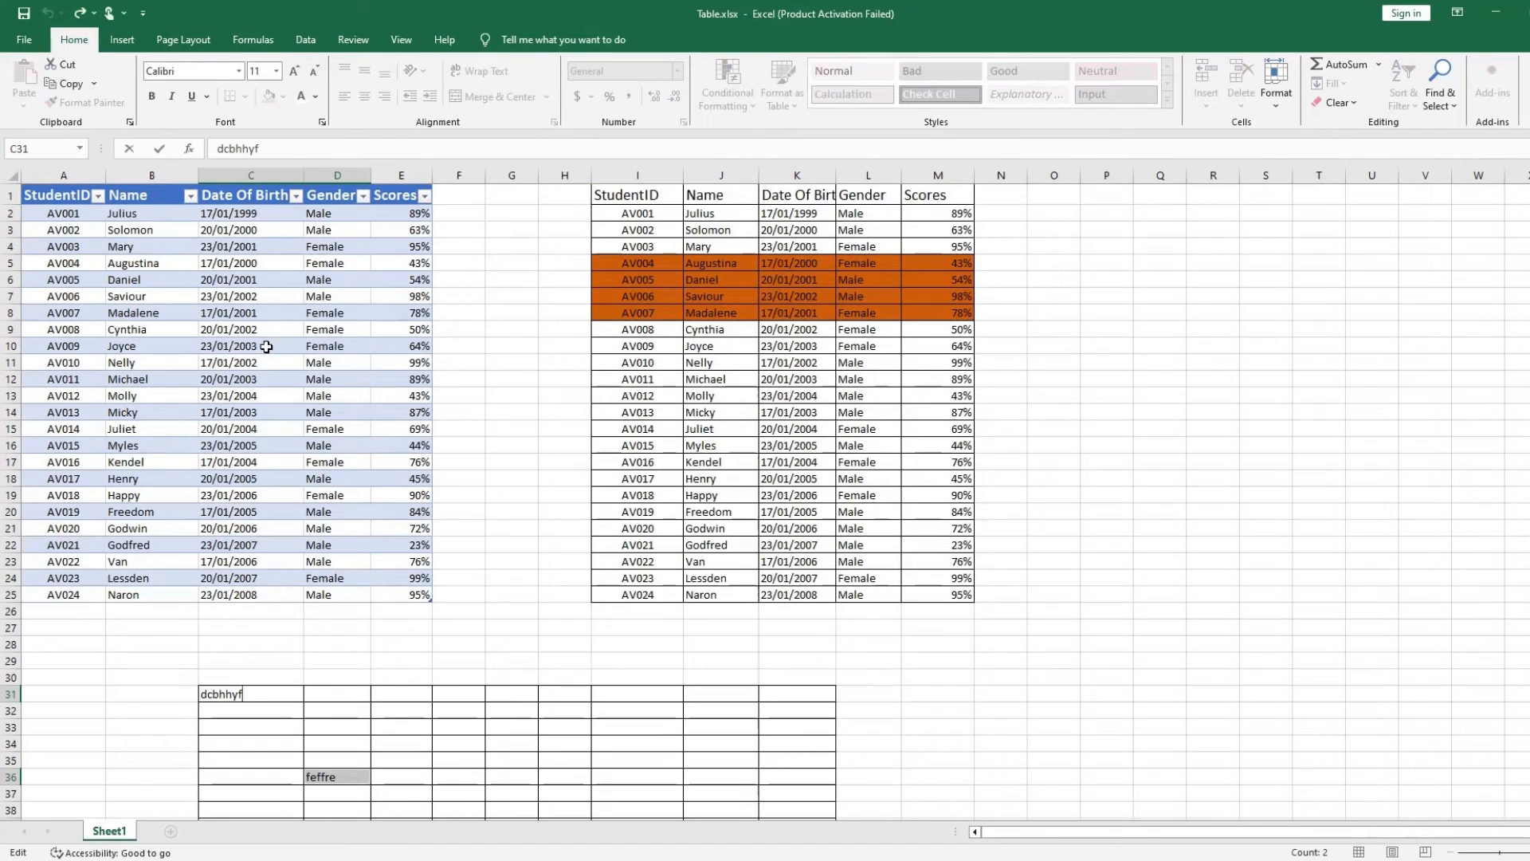
Step: Select the whole student table A1:E25 and examine the insert and table design options available for it
{"action": "left_click", "coordinate": [125, 231]}
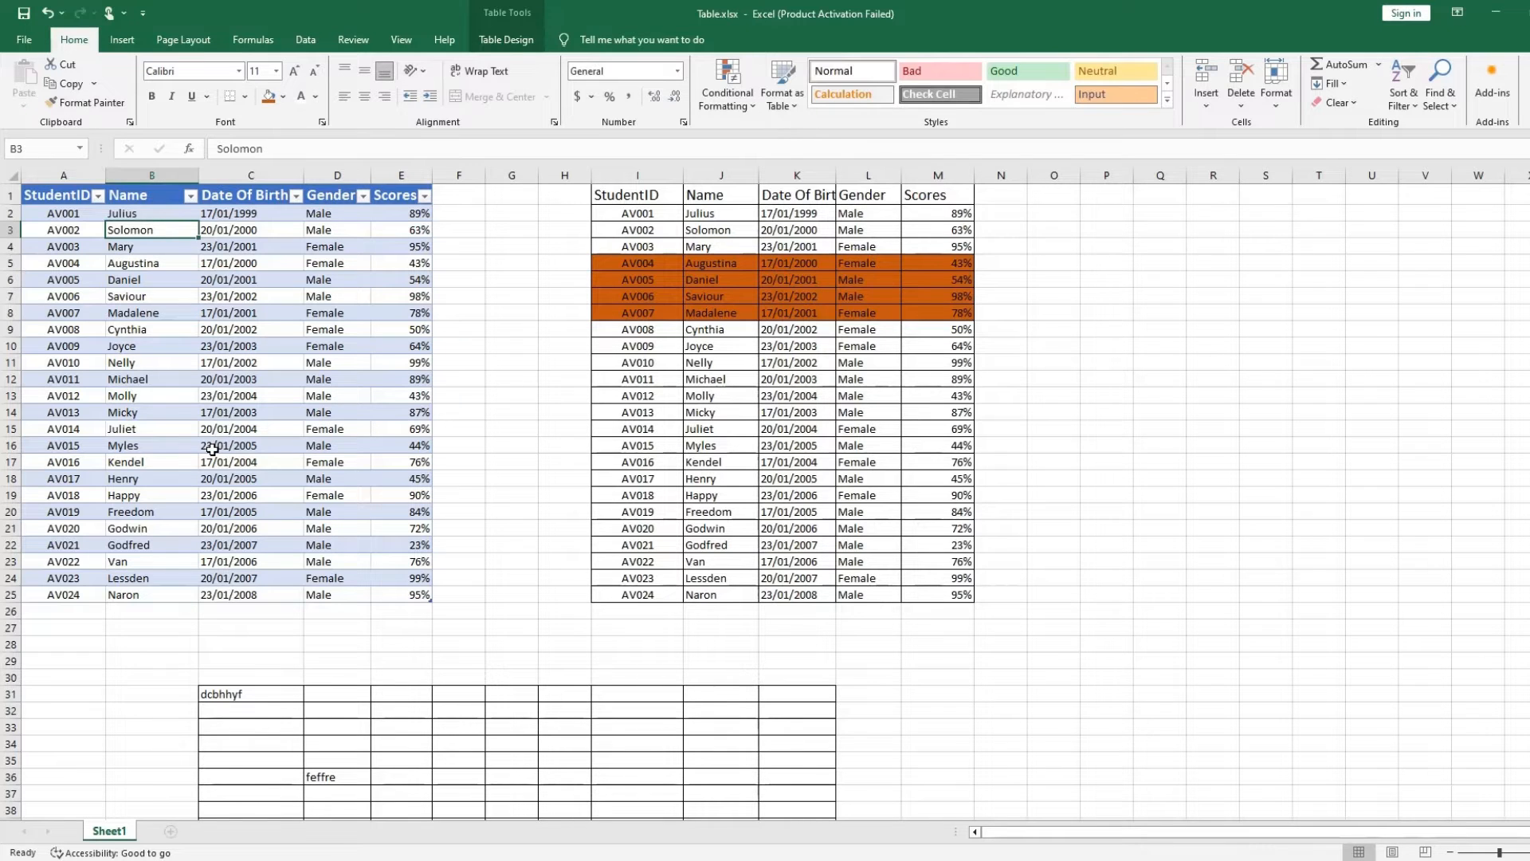
{"action": "left_click", "coordinate": [204, 364]}
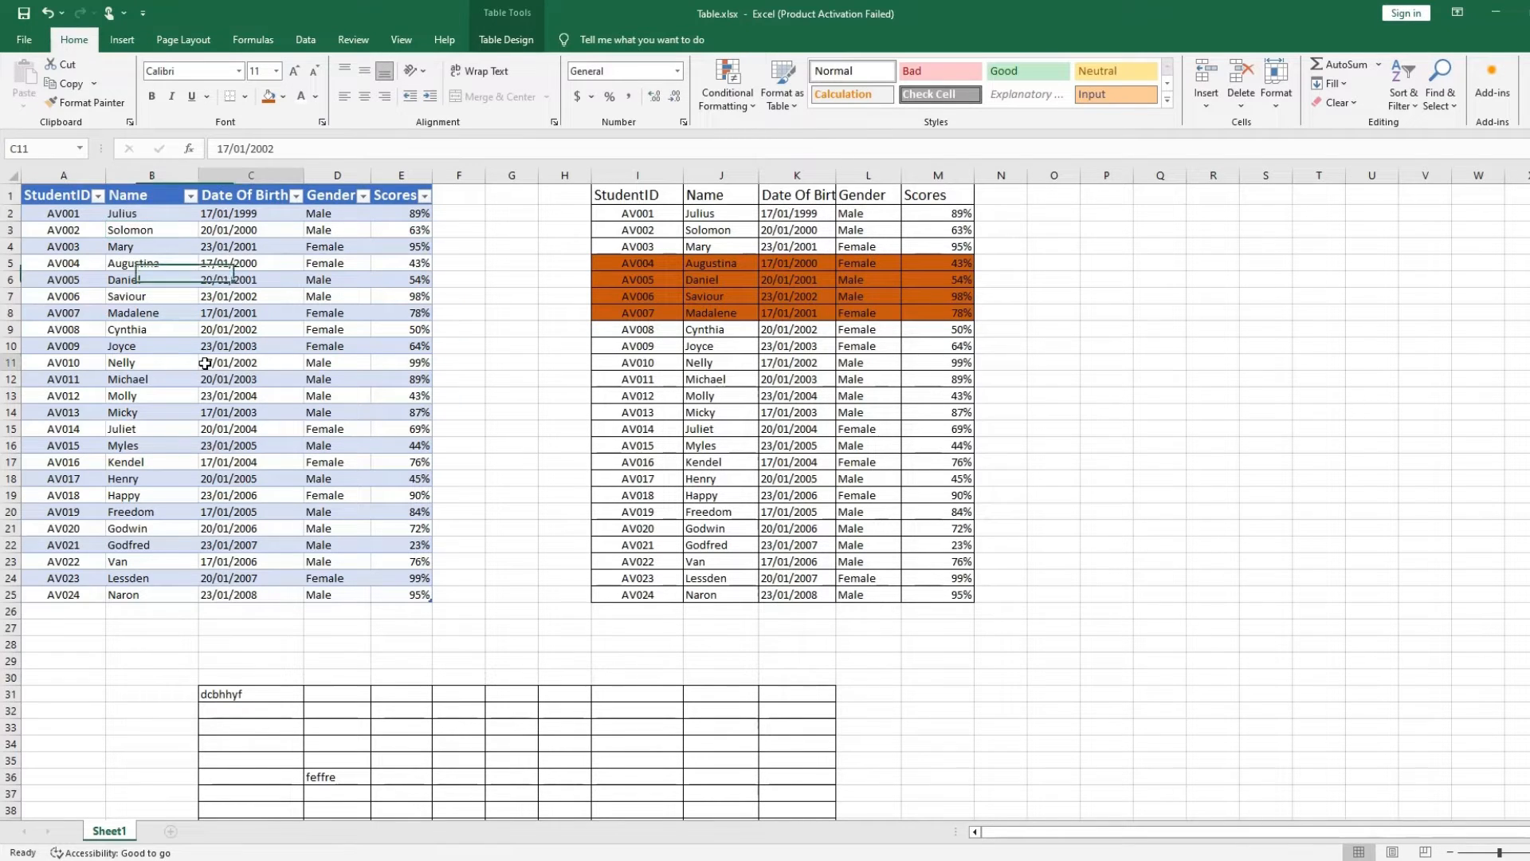
{"action": "left_click", "coordinate": [53, 193]}
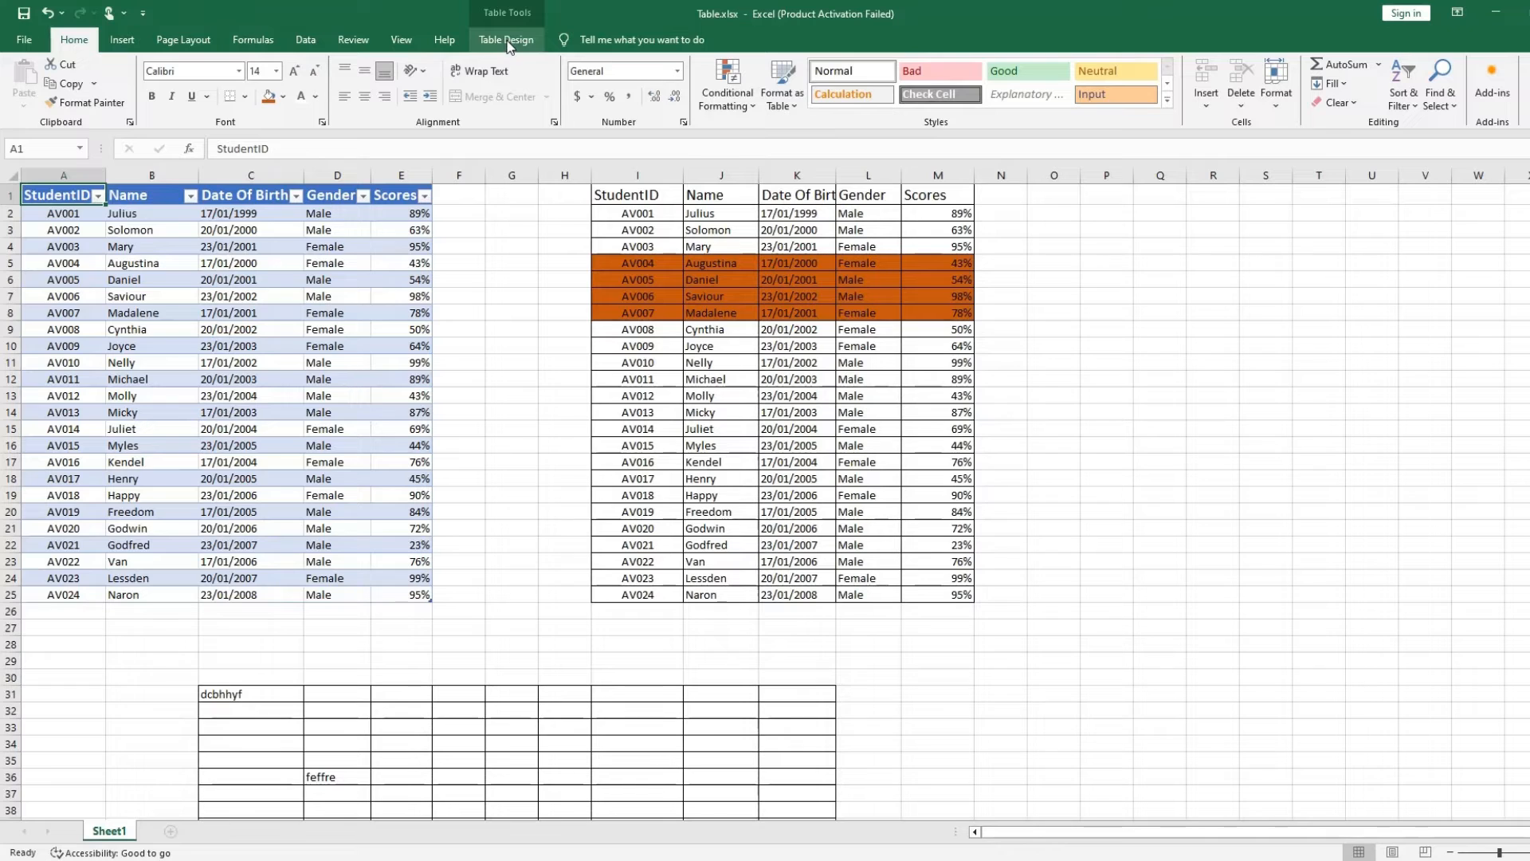
{"action": "left_click_drag", "start_coordinate": [63, 201], "coordinate": [402, 591]}
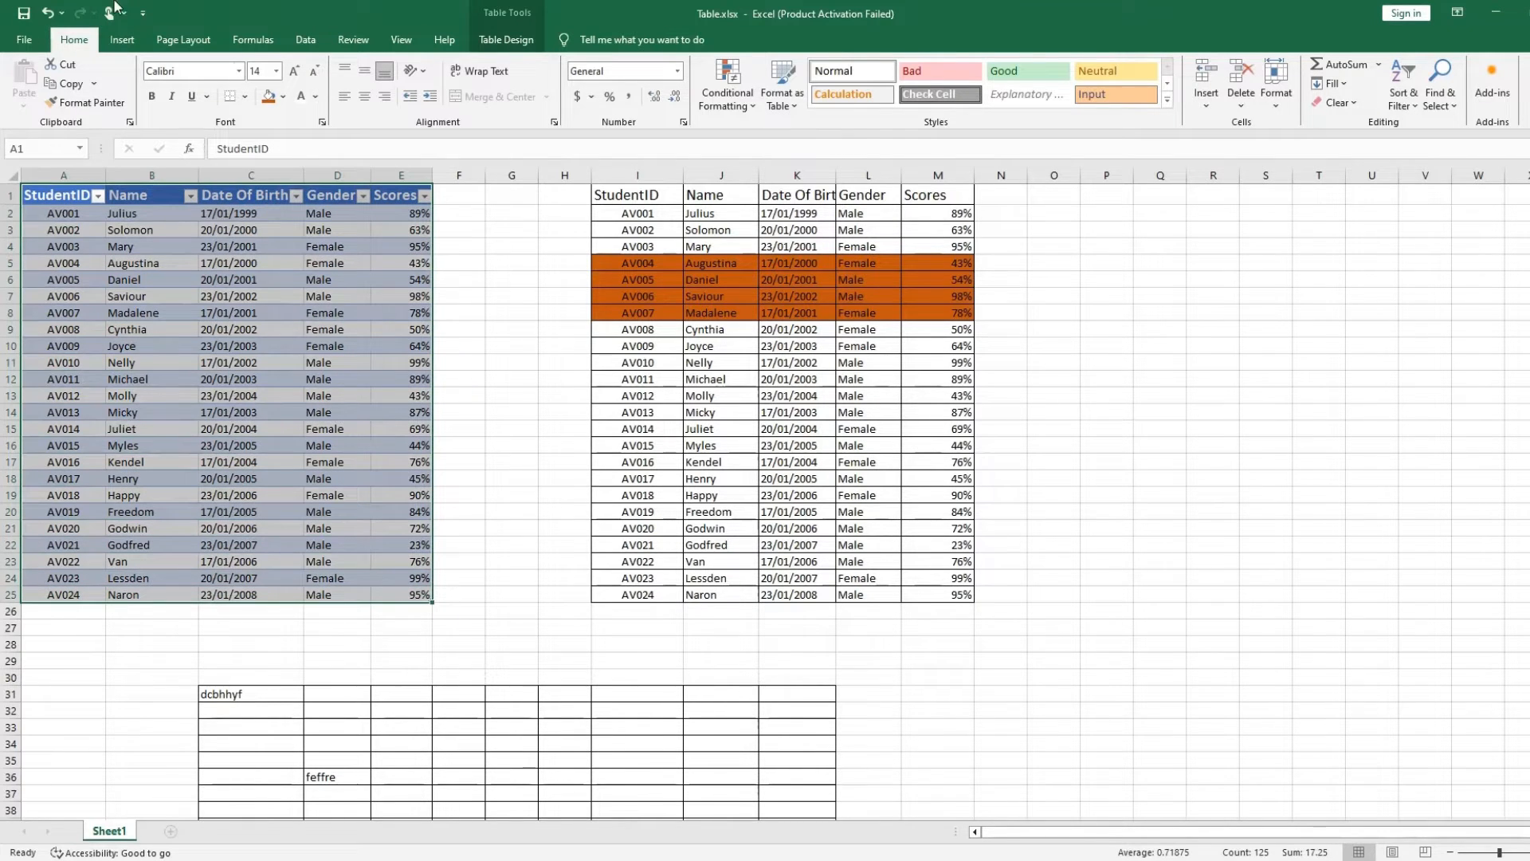
{"action": "left_click", "coordinate": [120, 41]}
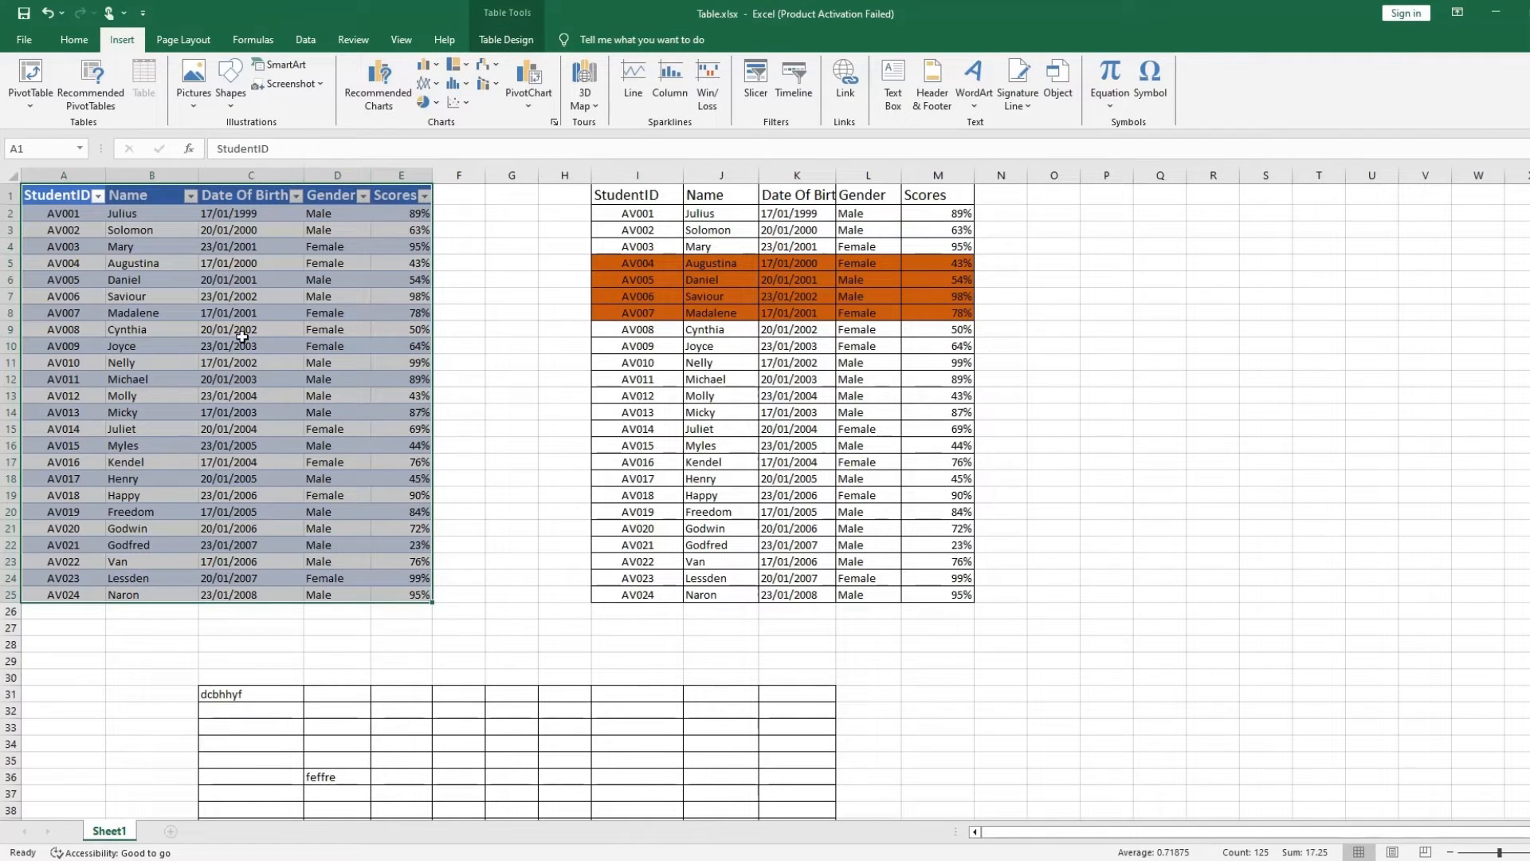
{"action": "left_click", "coordinate": [493, 42]}
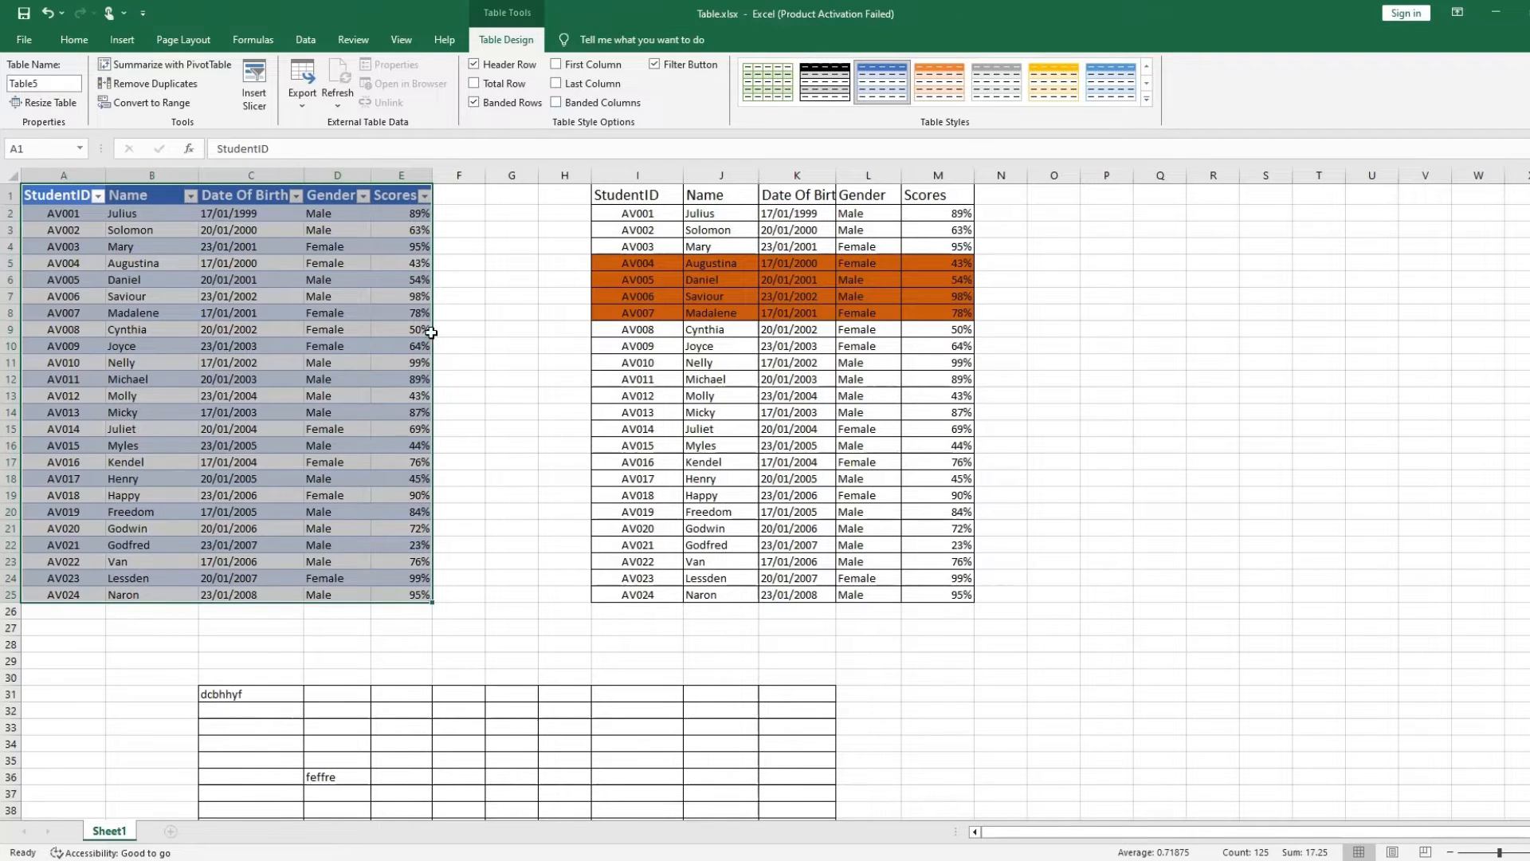
{"action": "left_click", "coordinate": [465, 328]}
Step: View the filter choices of the Gender and Name columns in the student table, and close them without filtering
{"action": "left_click", "coordinate": [363, 195]}
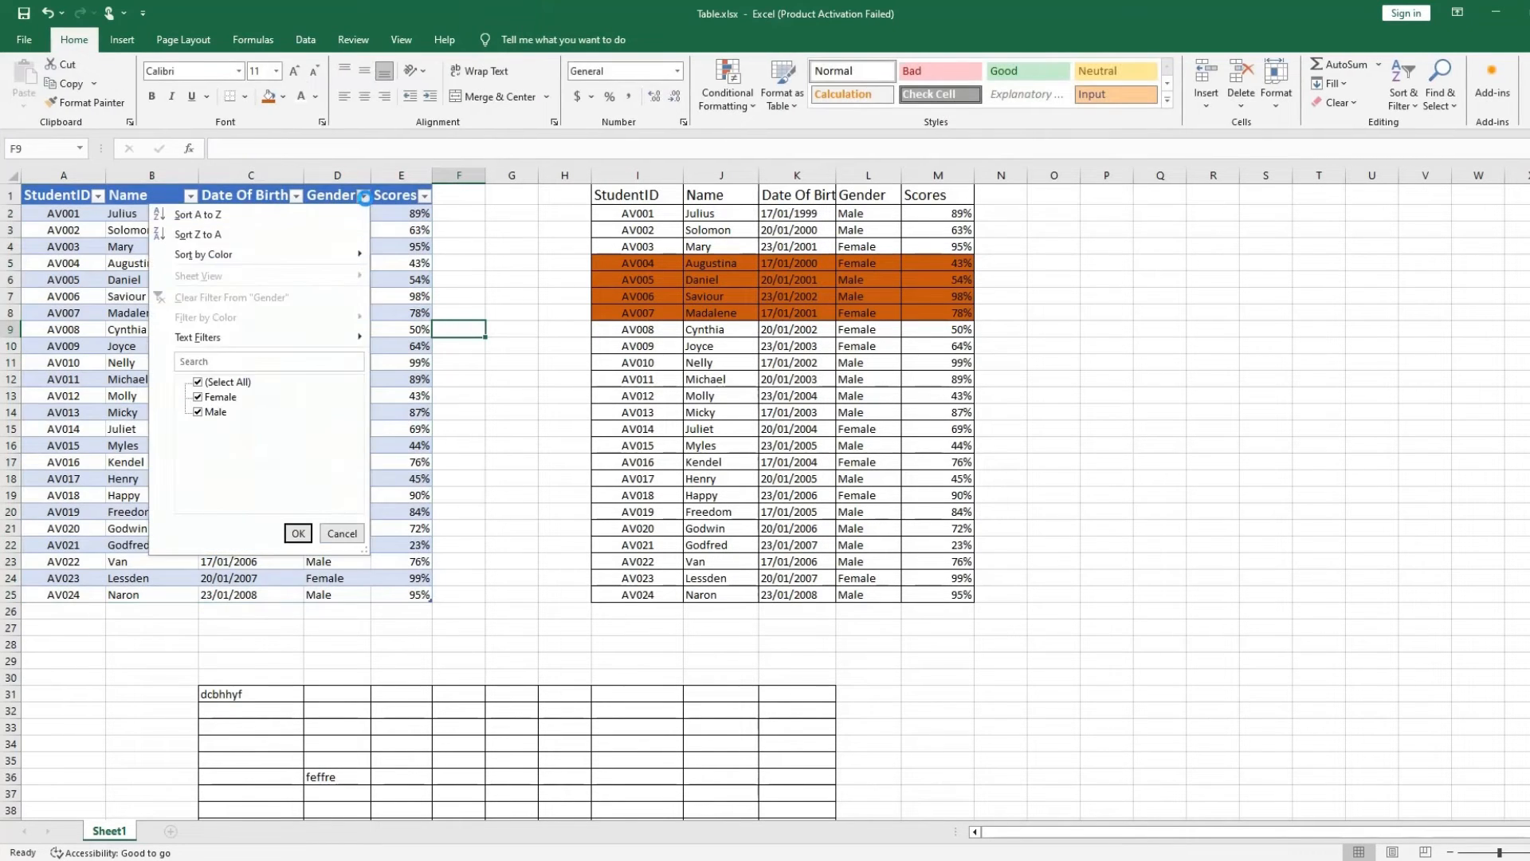
{"action": "left_click", "coordinate": [95, 206]}
{"action": "left_click", "coordinate": [190, 196]}
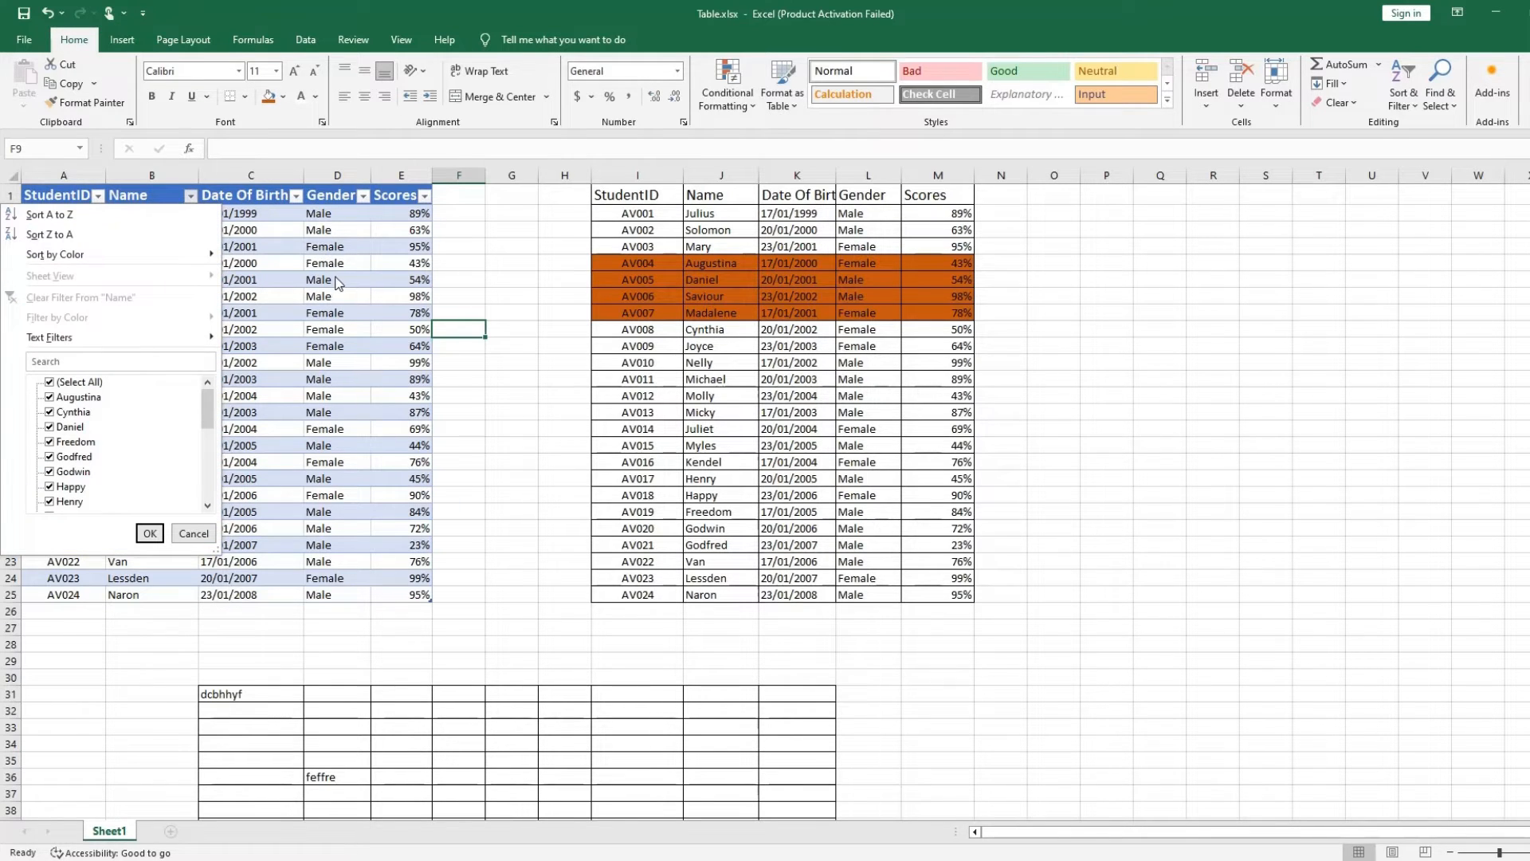
{"action": "left_click", "coordinate": [289, 301]}
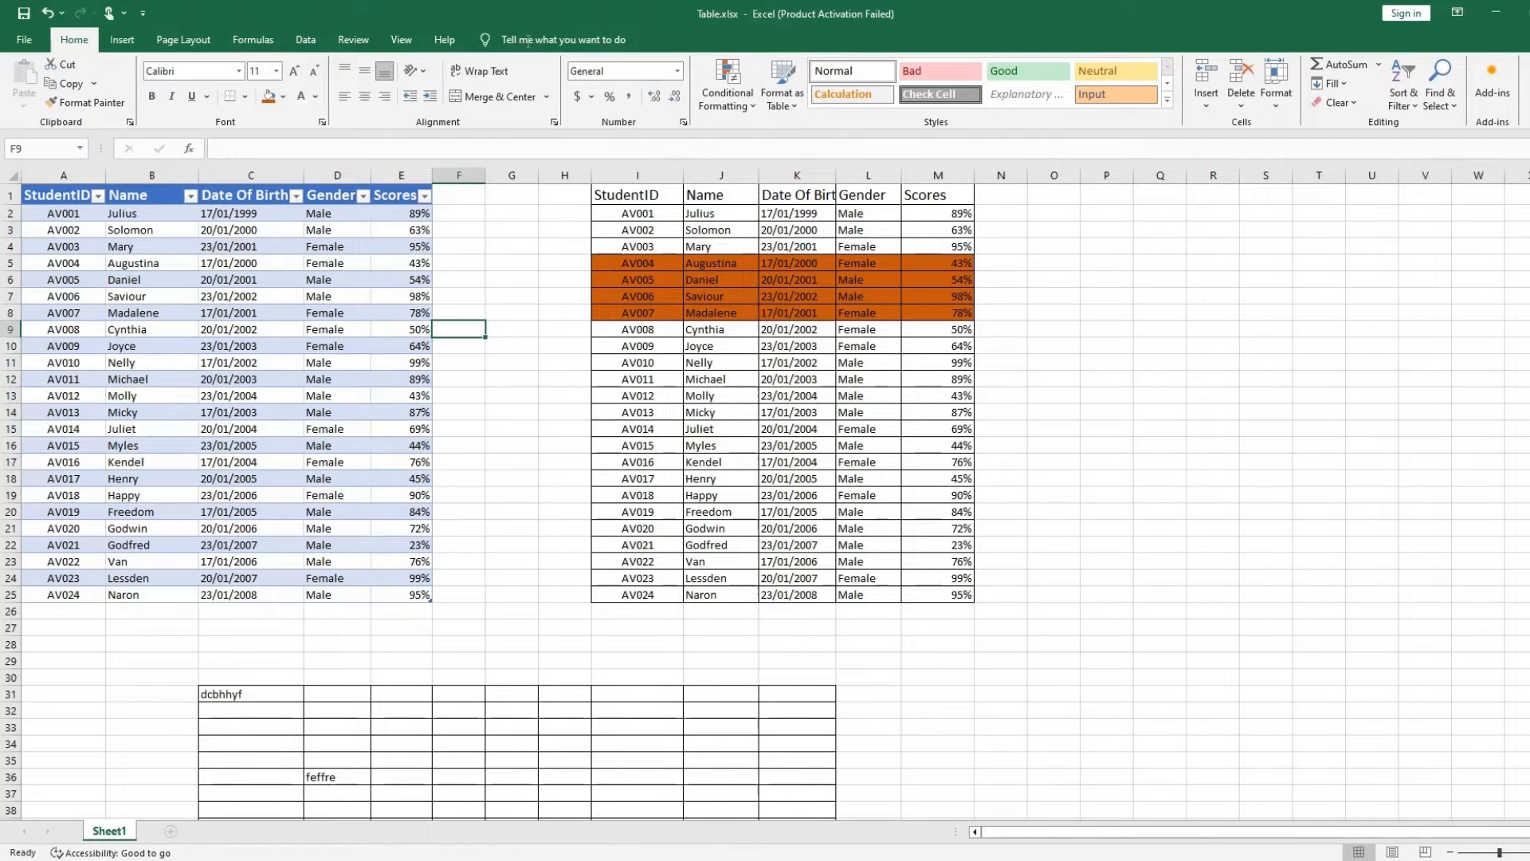
Step: Turn off the filter buttons in the student table's header row, and check the StudentID and Name headers
{"action": "left_click", "coordinate": [153, 214]}
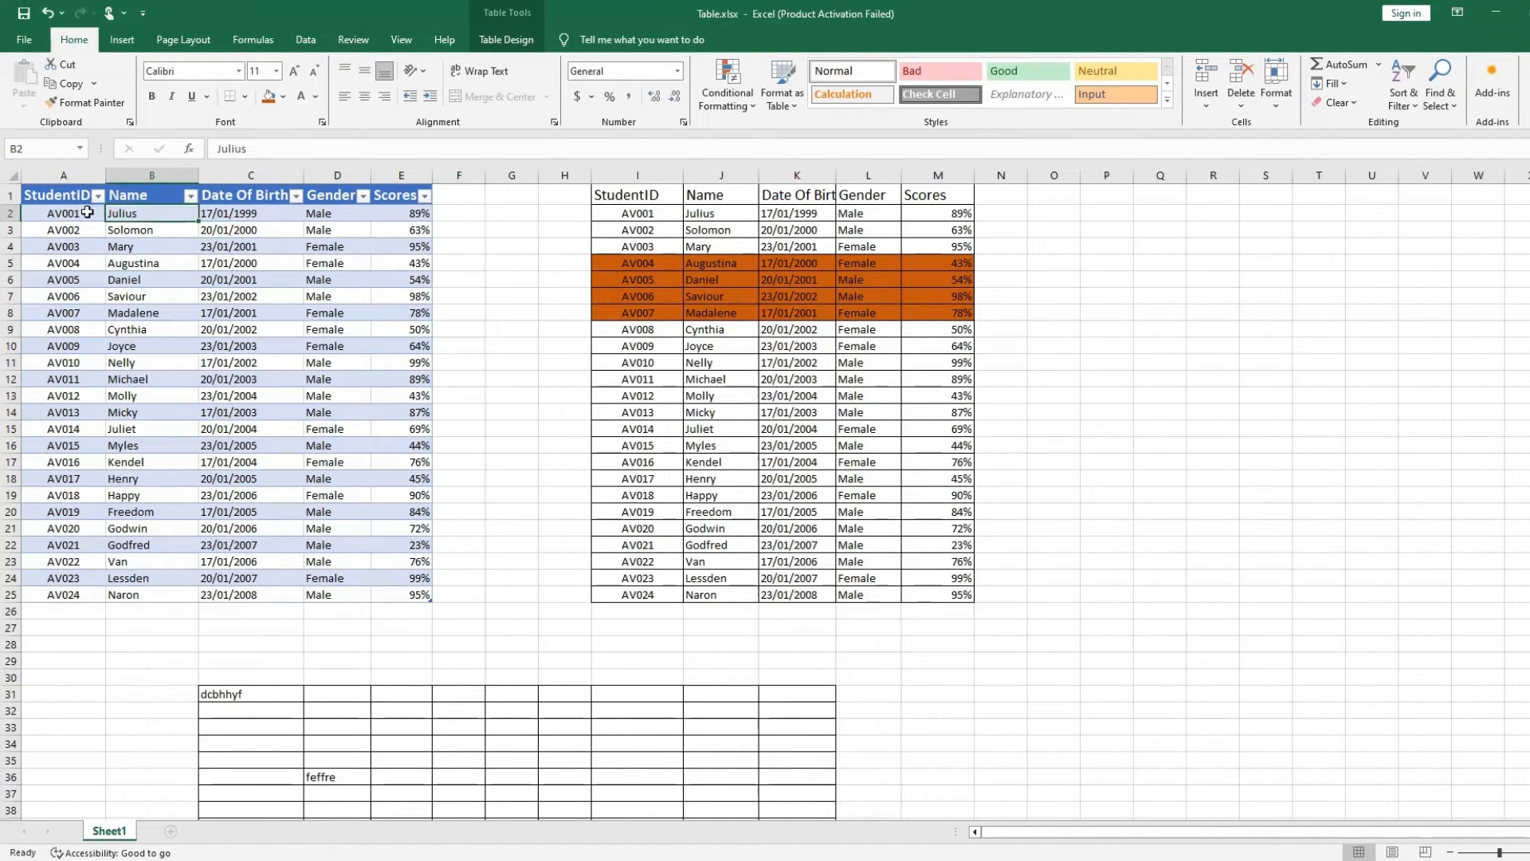
{"action": "left_click_drag", "start_coordinate": [50, 198], "coordinate": [410, 545]}
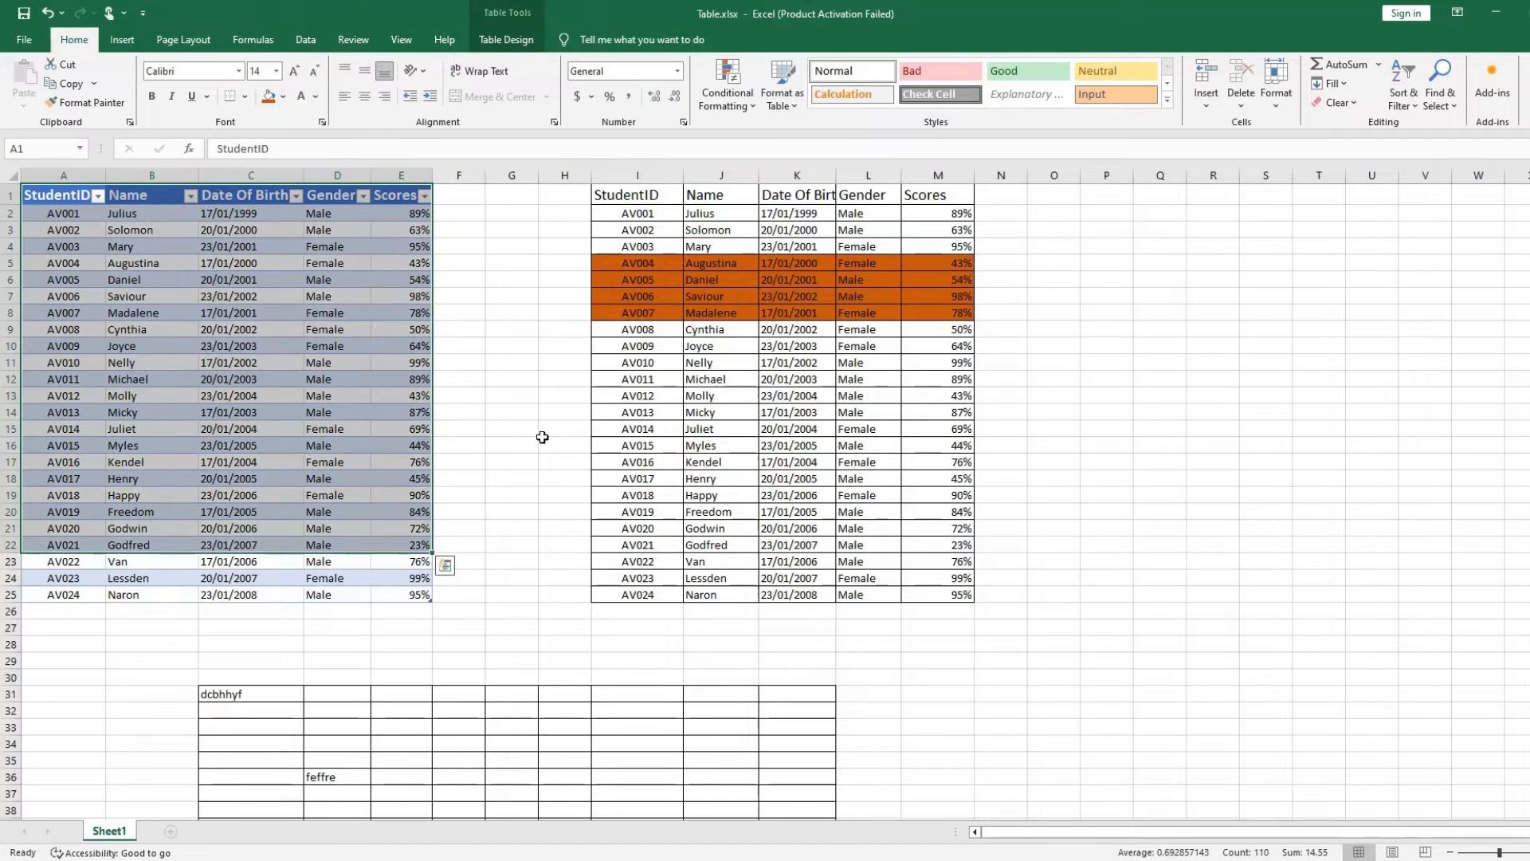
{"action": "left_click", "coordinate": [542, 436]}
{"action": "left_click", "coordinate": [172, 329]}
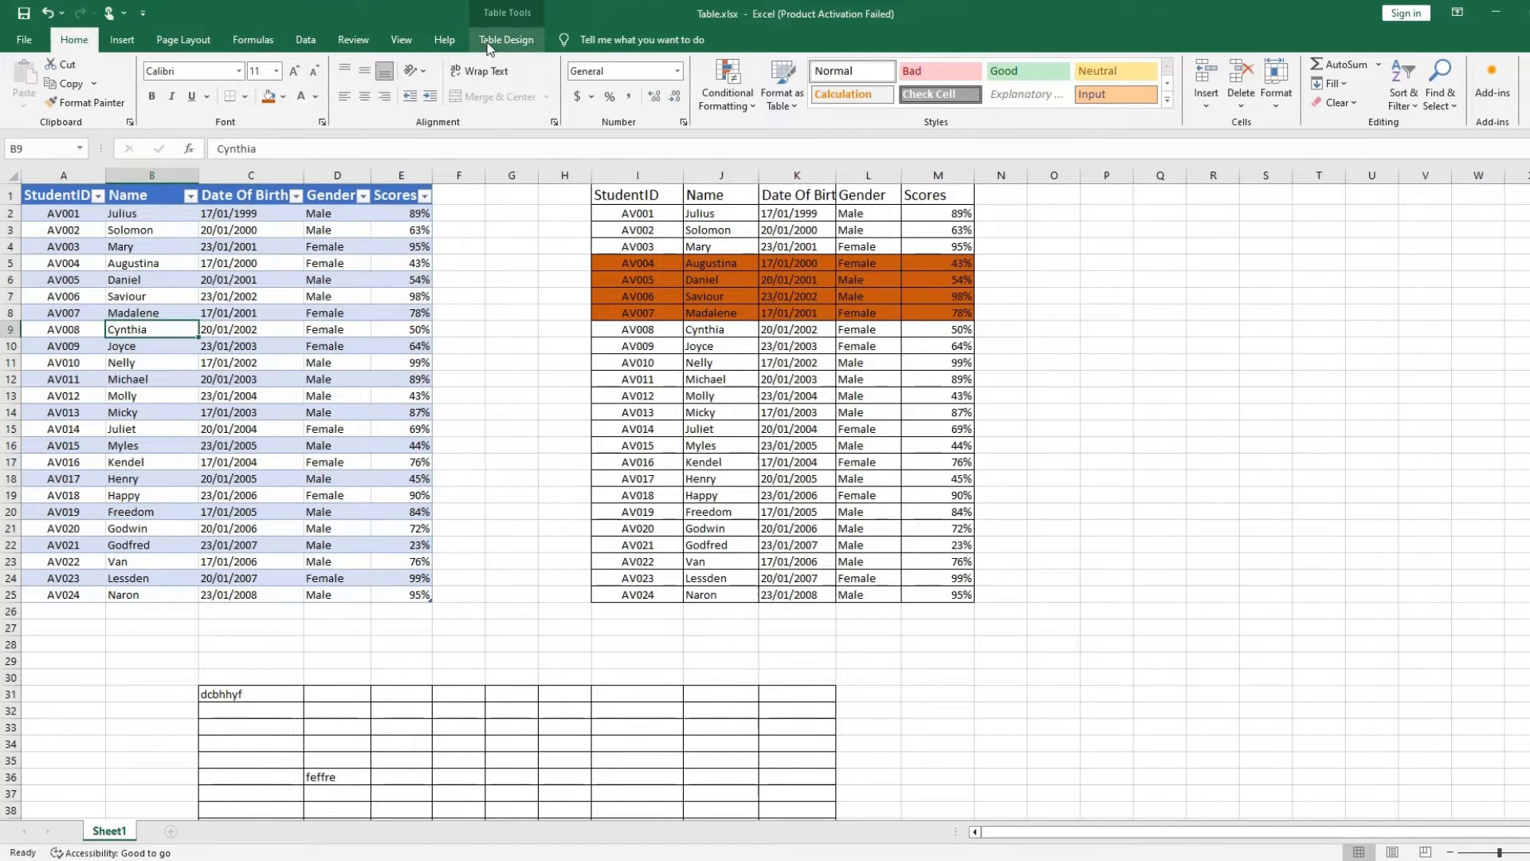
{"action": "left_click", "coordinate": [490, 42]}
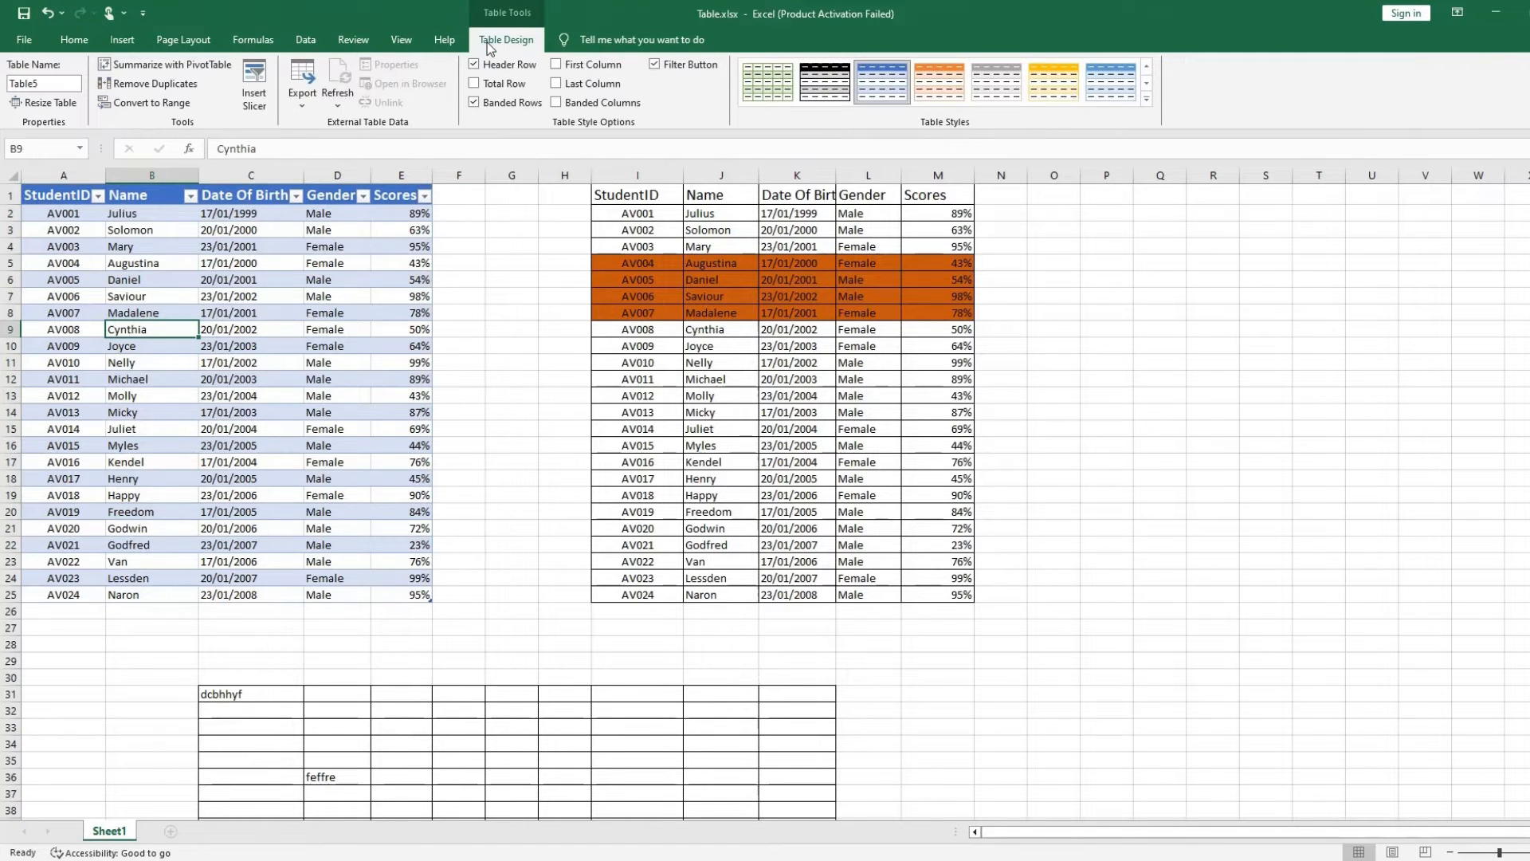
{"action": "left_click", "coordinate": [655, 64]}
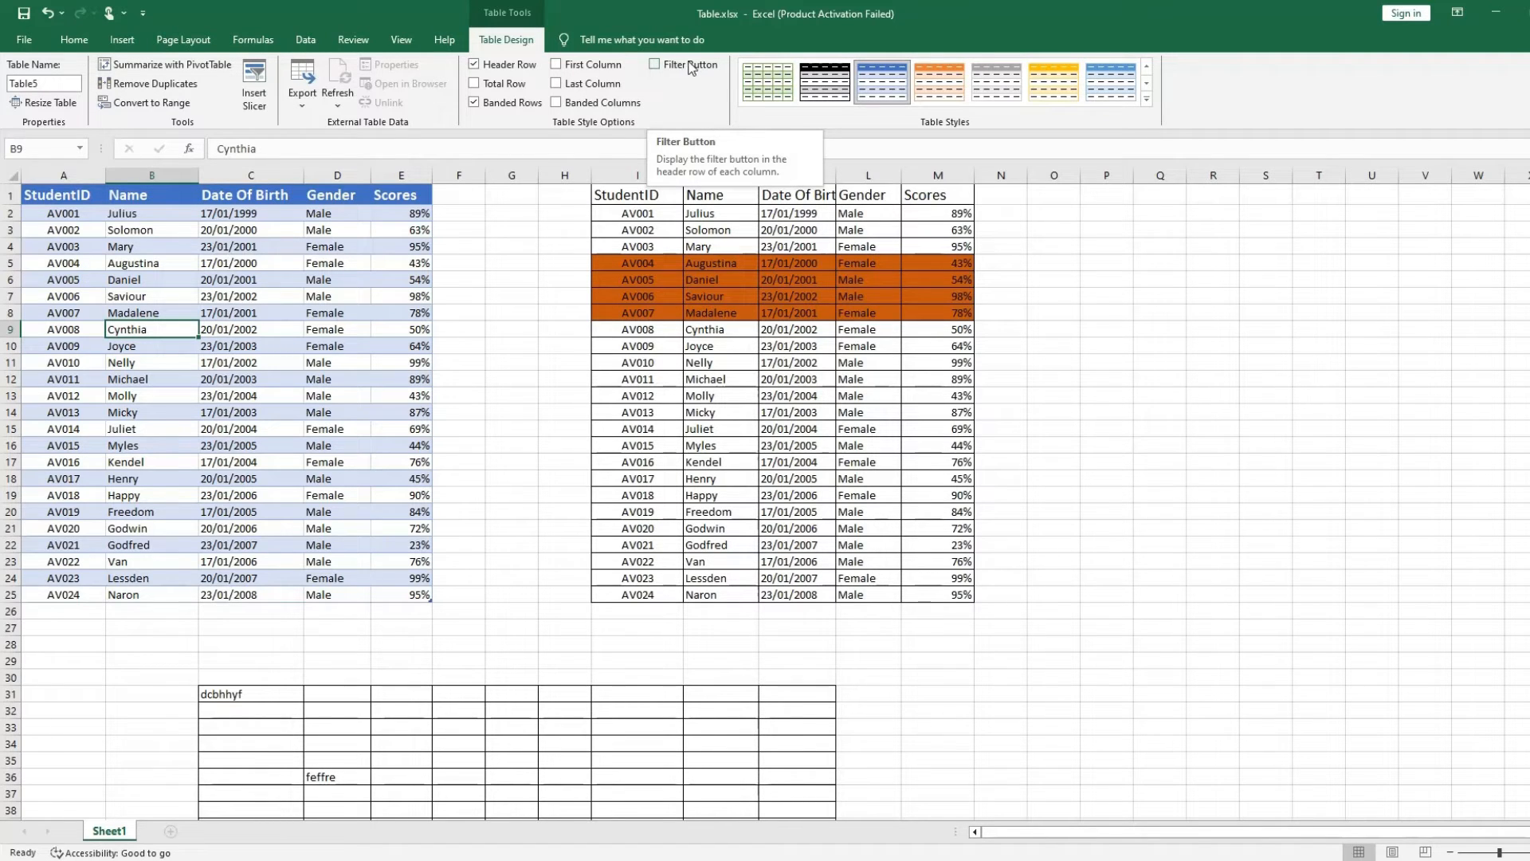
{"action": "left_click", "coordinate": [407, 294]}
{"action": "left_click", "coordinate": [91, 196]}
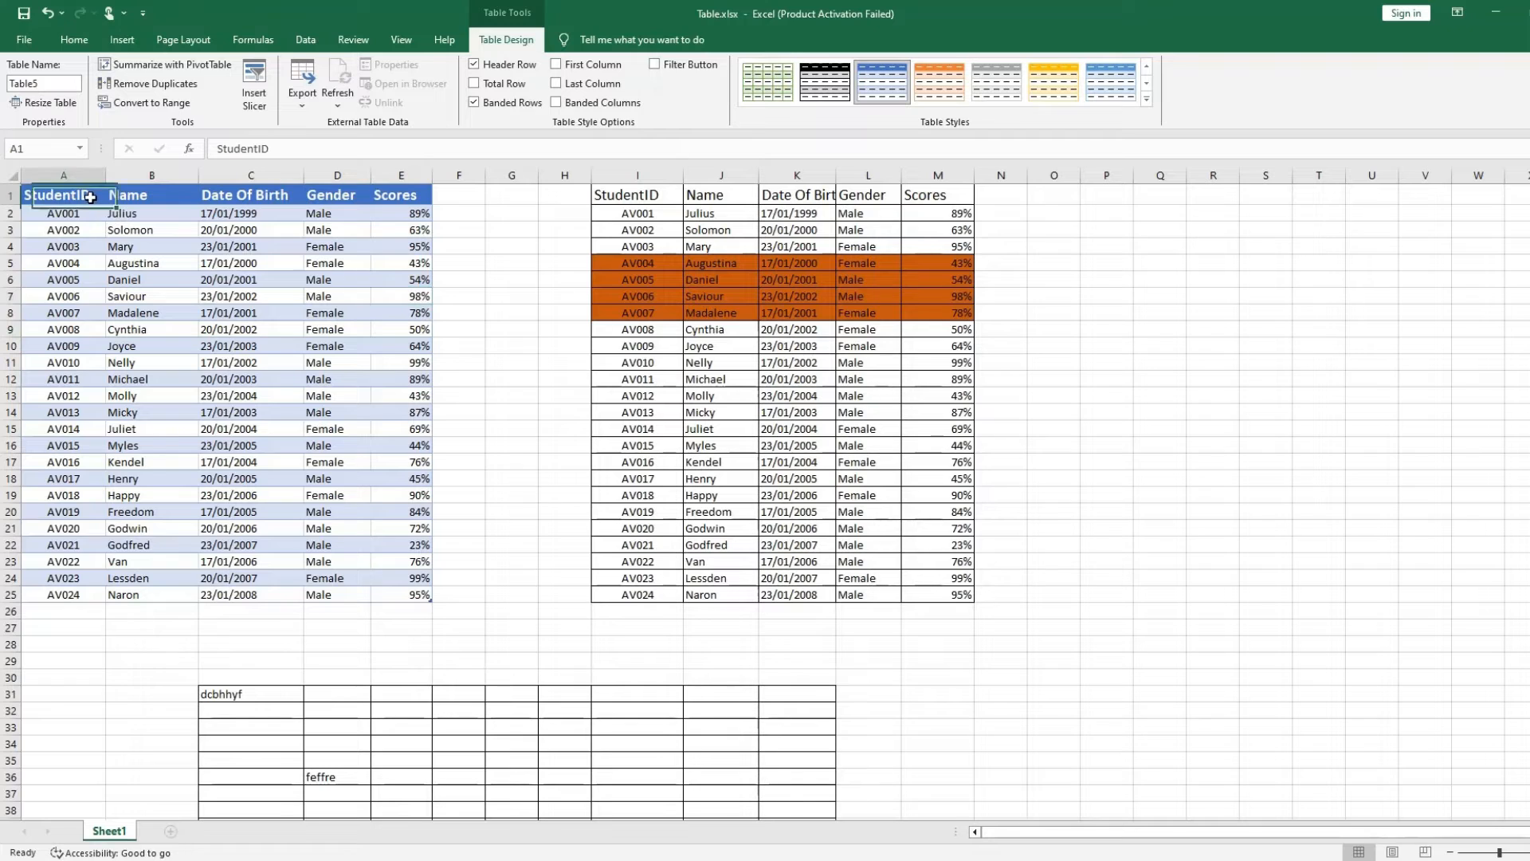
{"action": "left_click", "coordinate": [194, 193]}
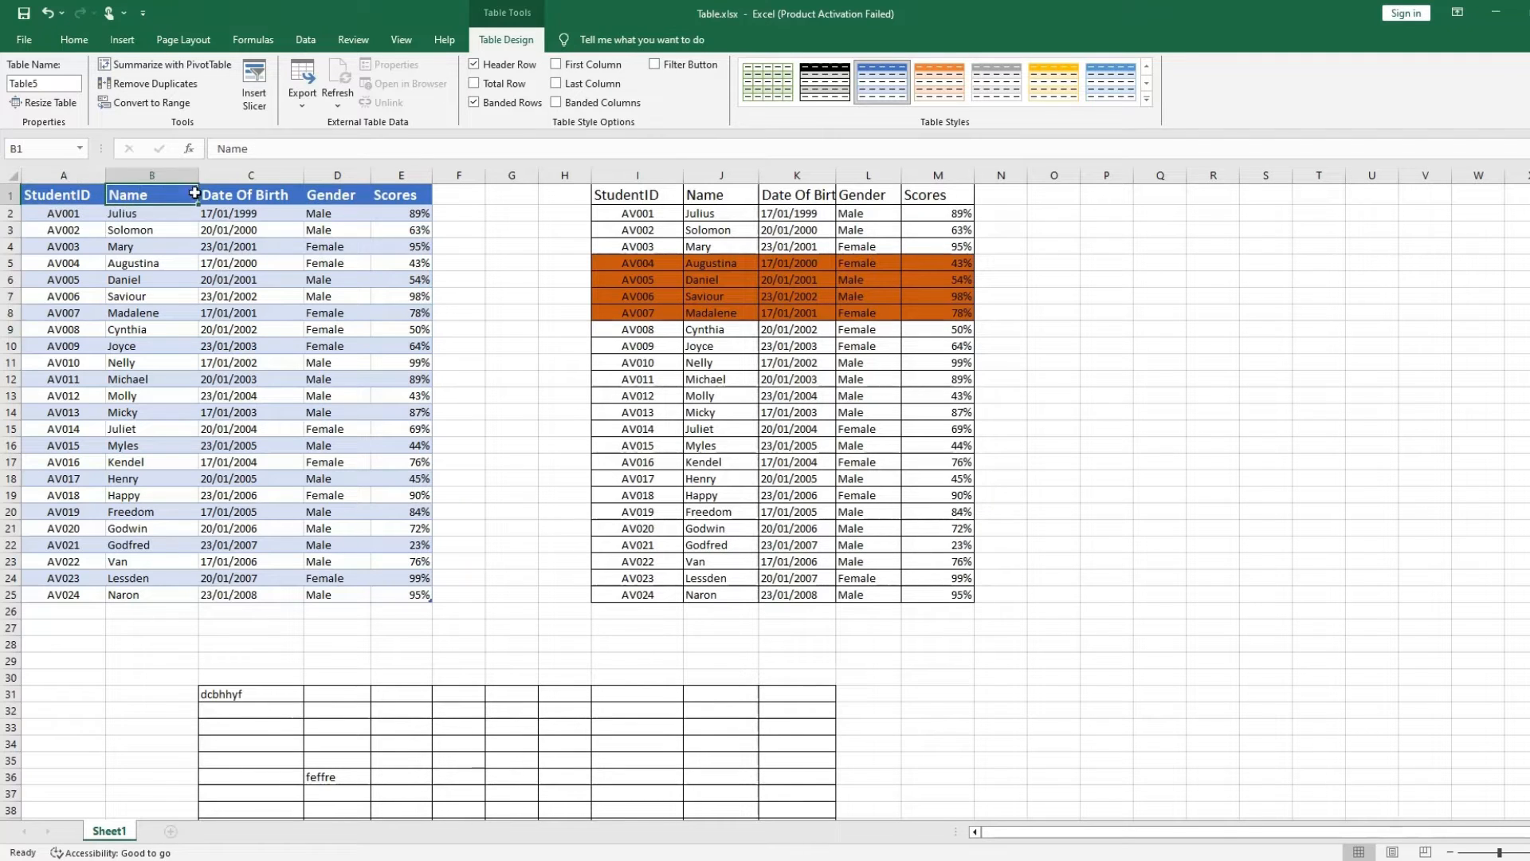
Step: Turn the student table's filter buttons back on and view the Gender column's filter choices
{"action": "left_click", "coordinate": [655, 65]}
{"action": "left_click", "coordinate": [363, 196]}
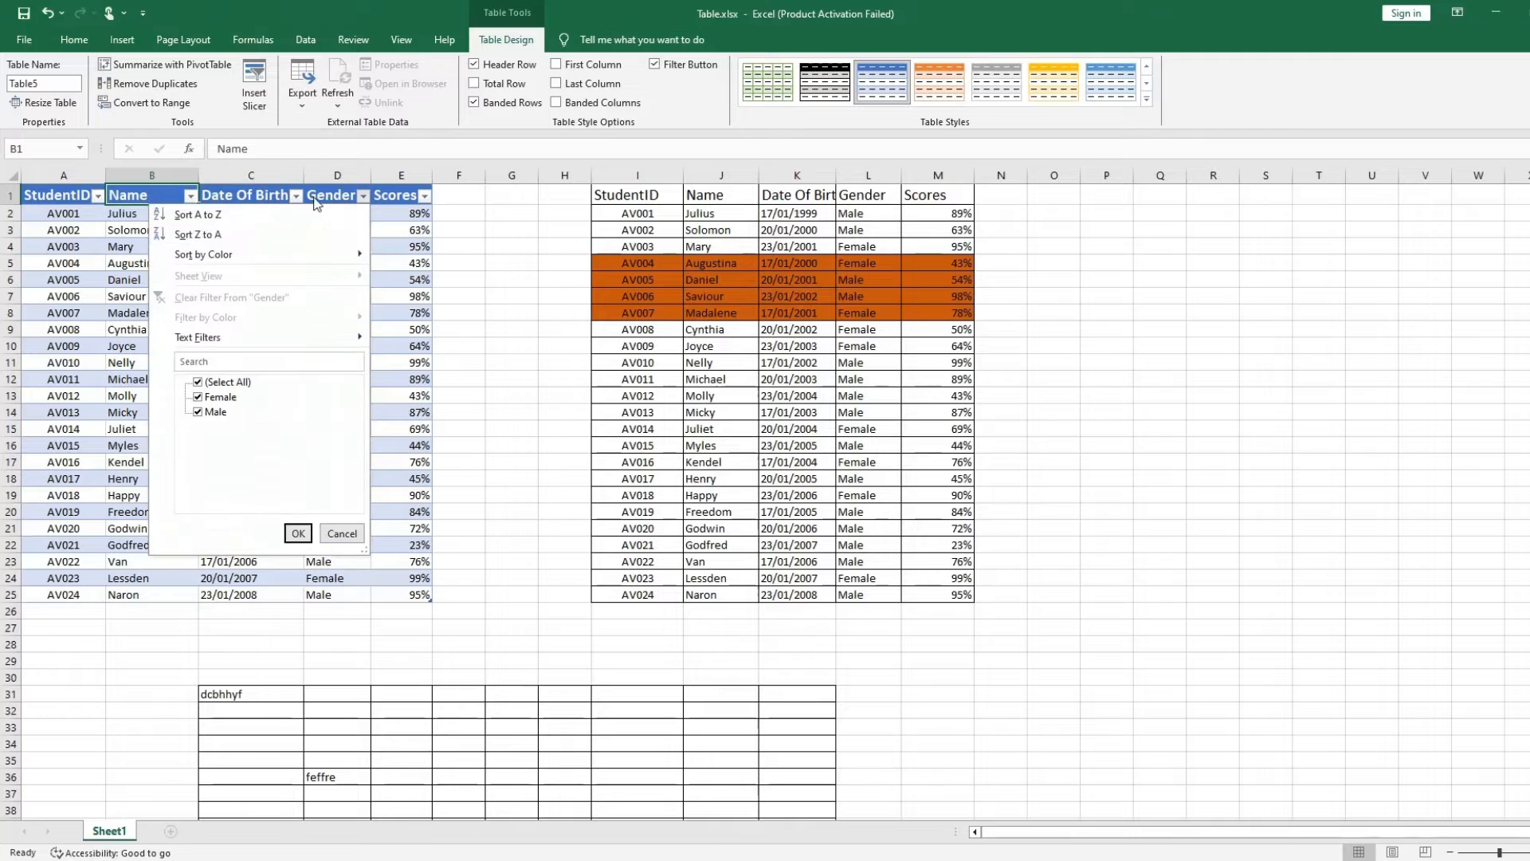
{"action": "left_click", "coordinate": [104, 231]}
{"action": "left_click", "coordinate": [116, 230]}
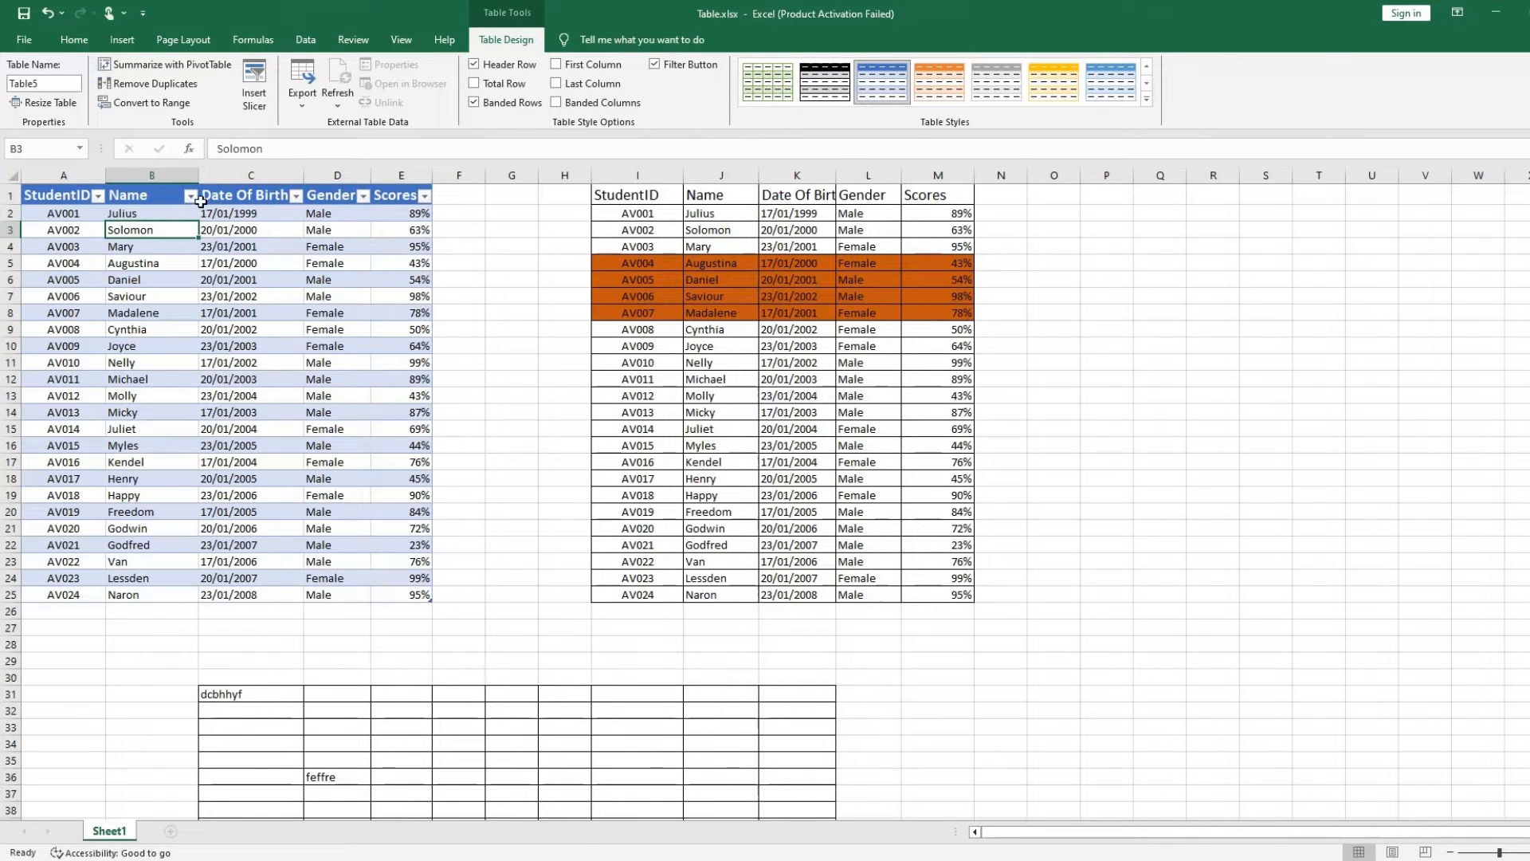
Step: Hide the student table's filter buttons once more, and show them again
{"action": "left_click", "coordinate": [656, 65]}
{"action": "left_click", "coordinate": [369, 344]}
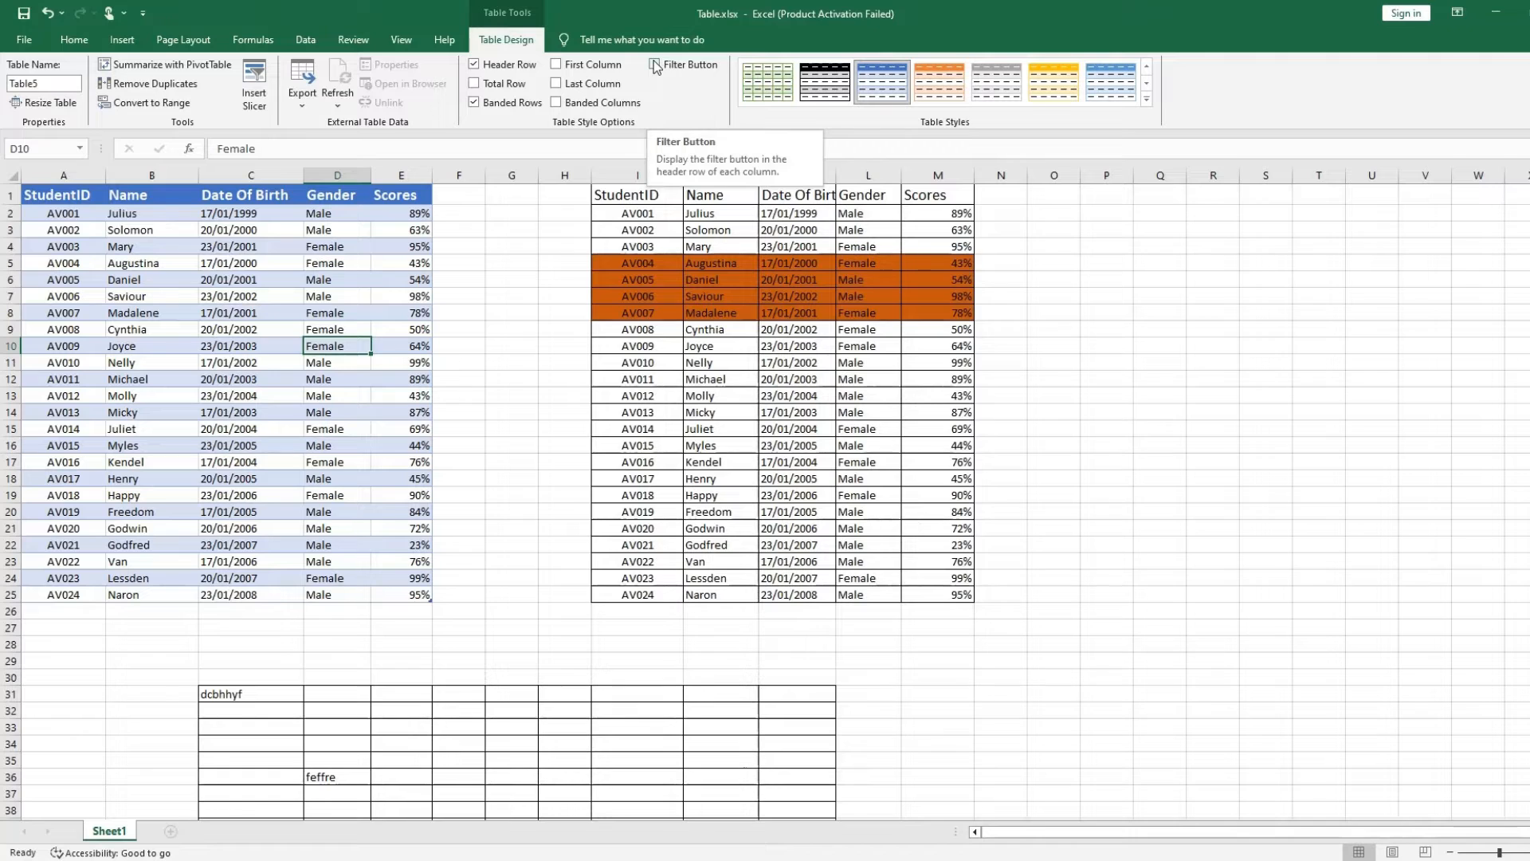
{"action": "left_click", "coordinate": [655, 65]}
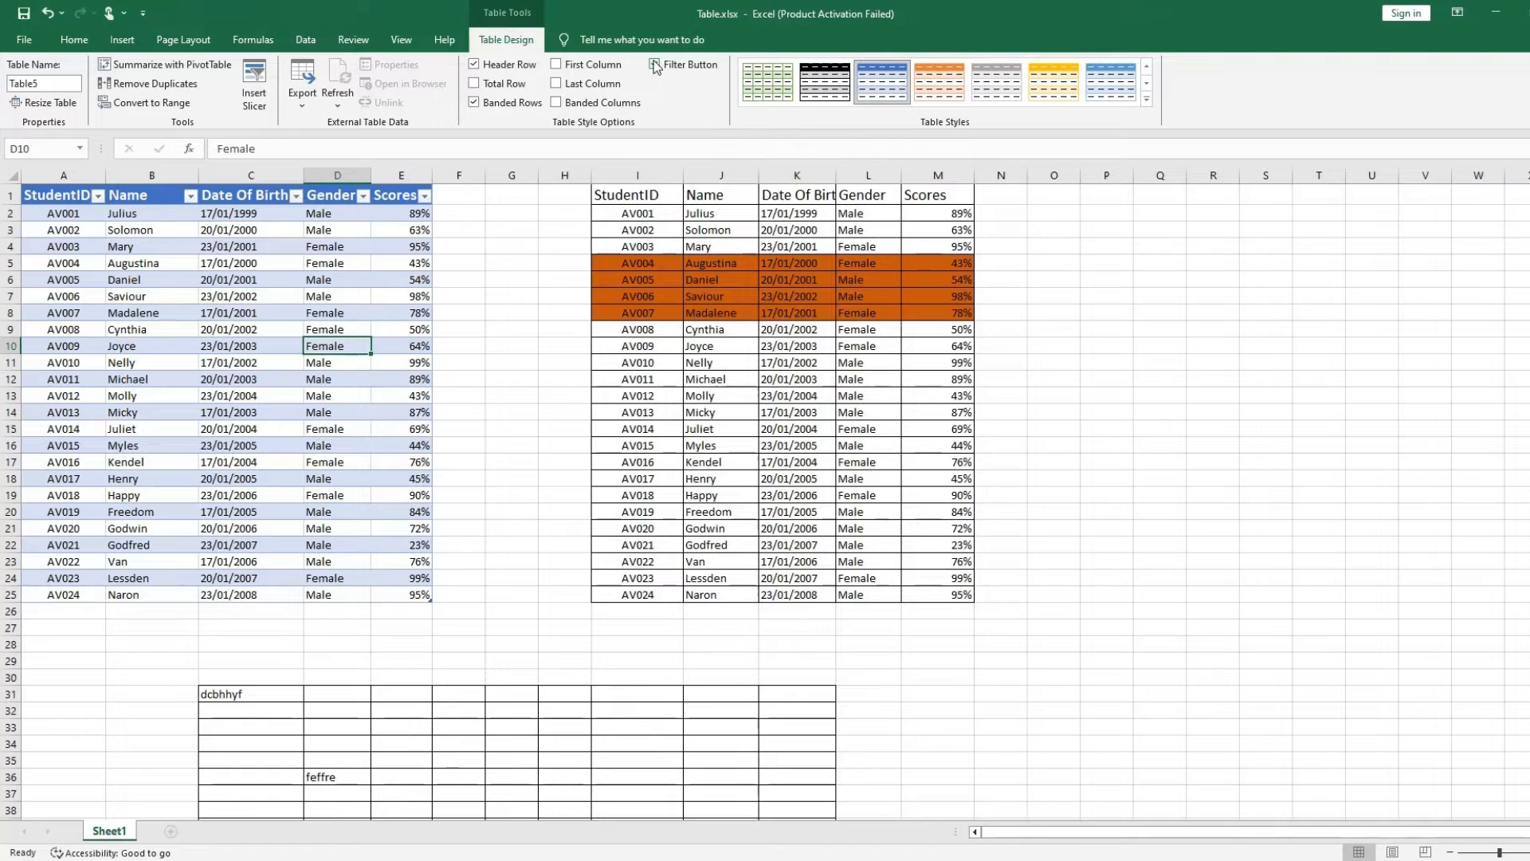
Step: Turn off the header row of the student table in A1:E25
{"action": "left_click", "coordinate": [475, 64]}
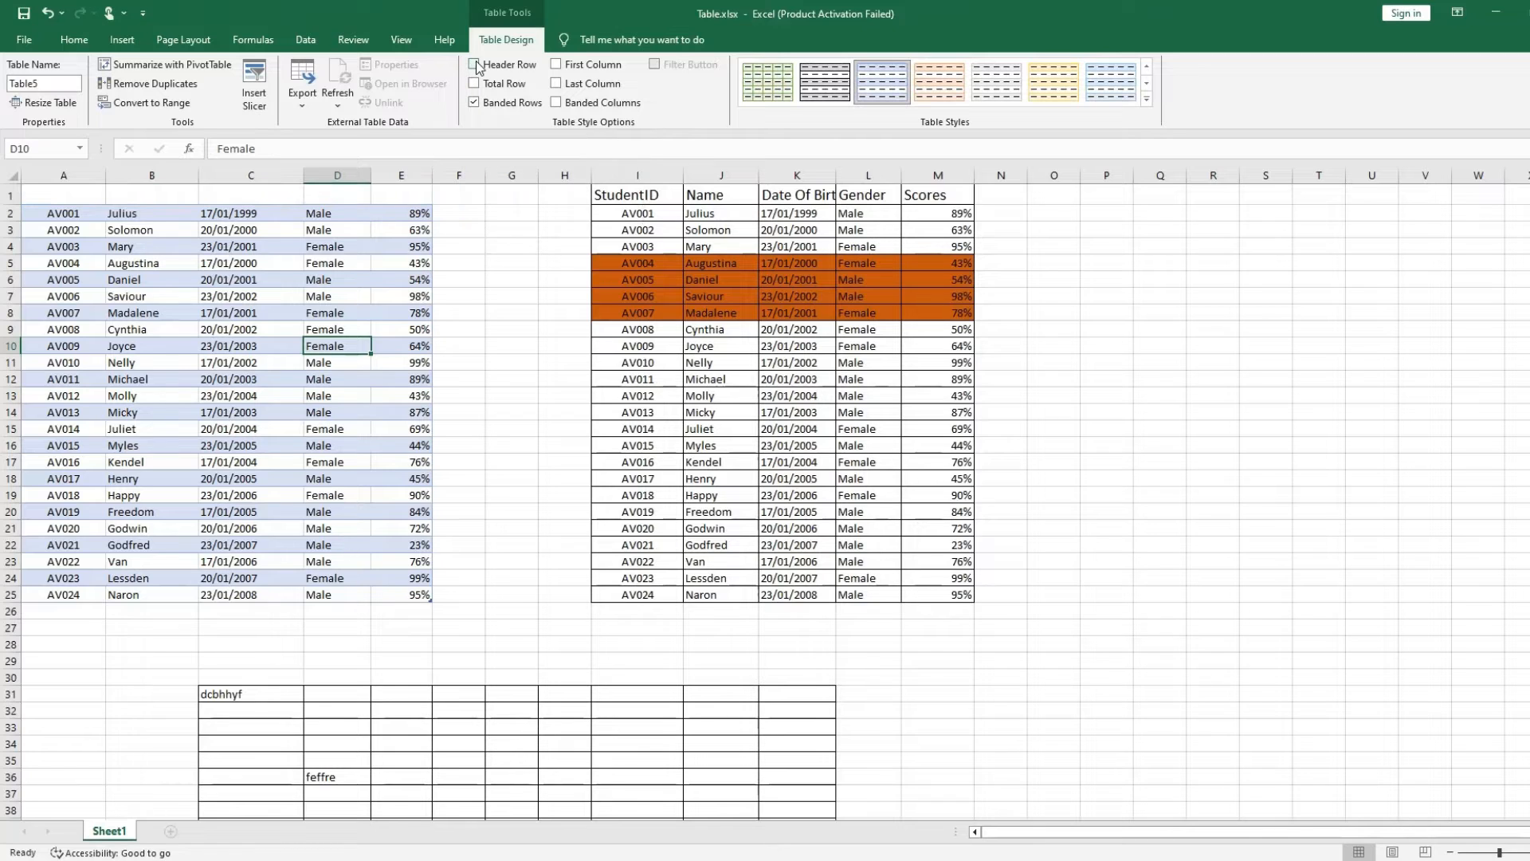
{"action": "left_click", "coordinate": [416, 283]}
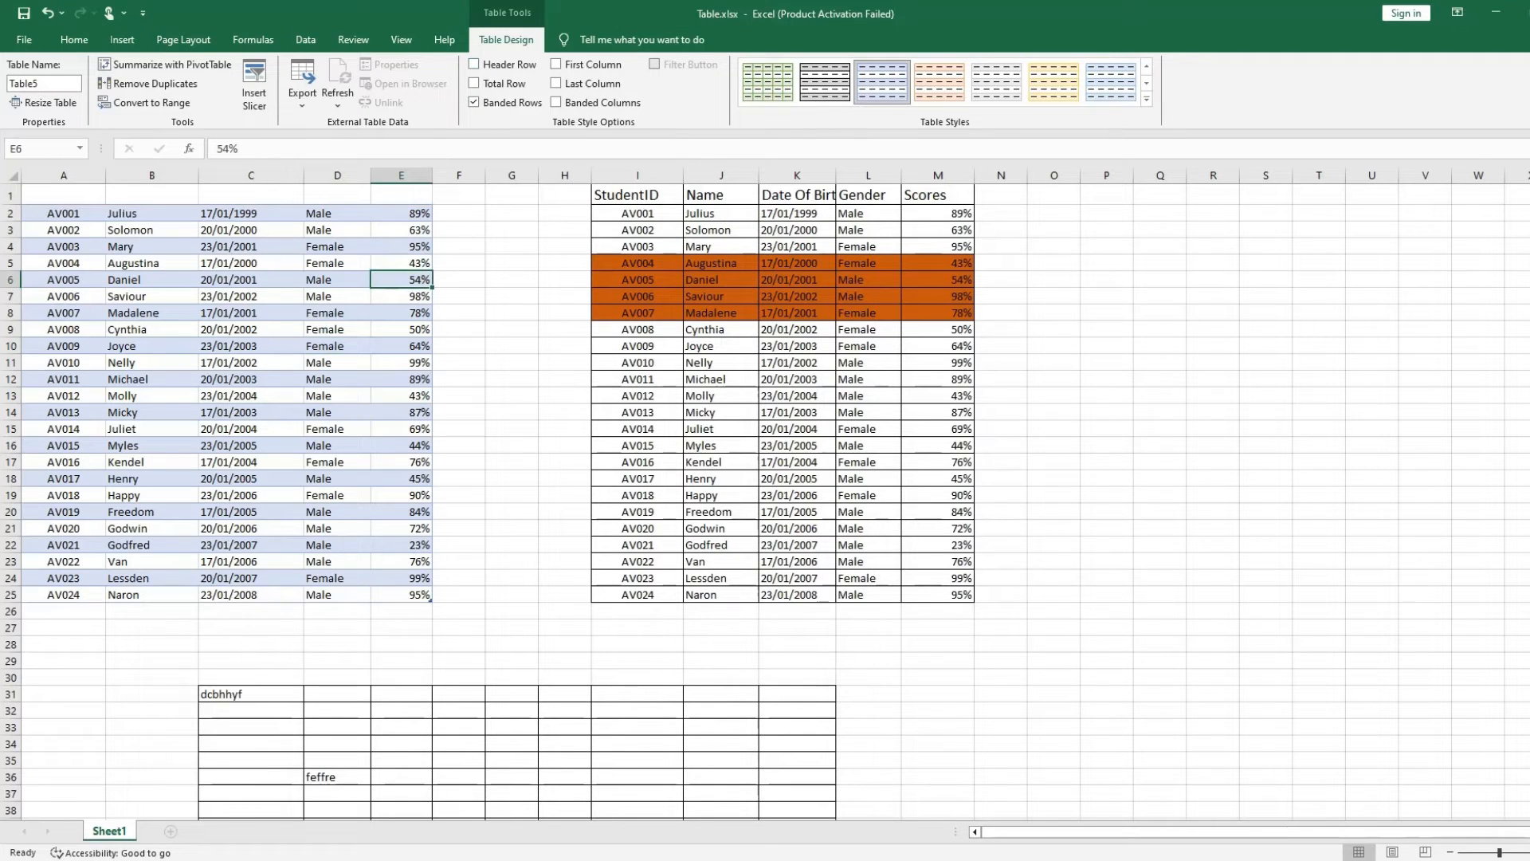
Step: Turn the student table's header row back on, and switch it off and on once more
{"action": "left_click", "coordinate": [75, 193]}
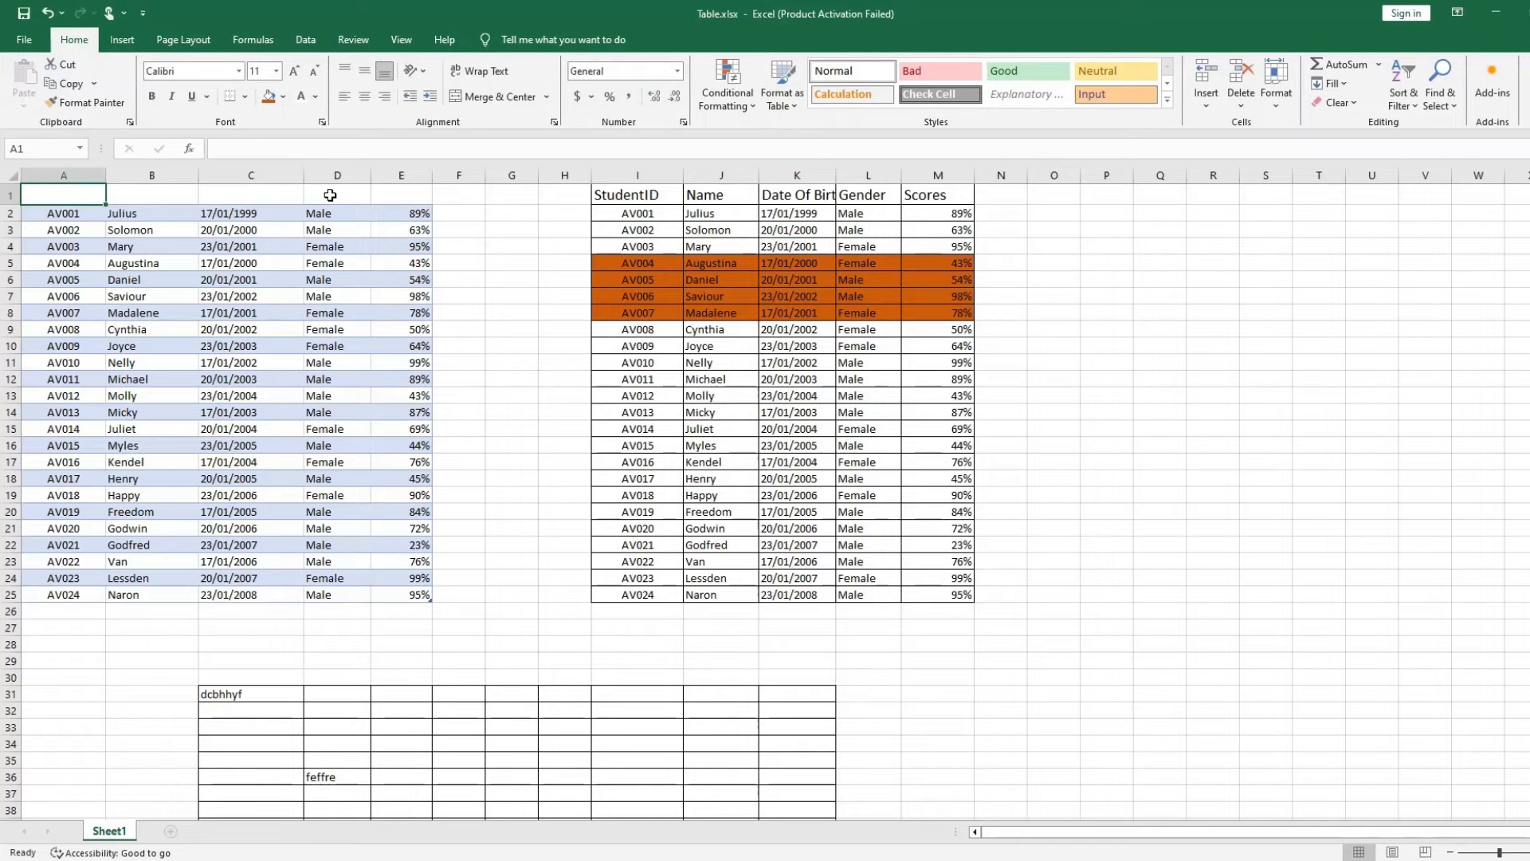
{"action": "left_click", "coordinate": [323, 247]}
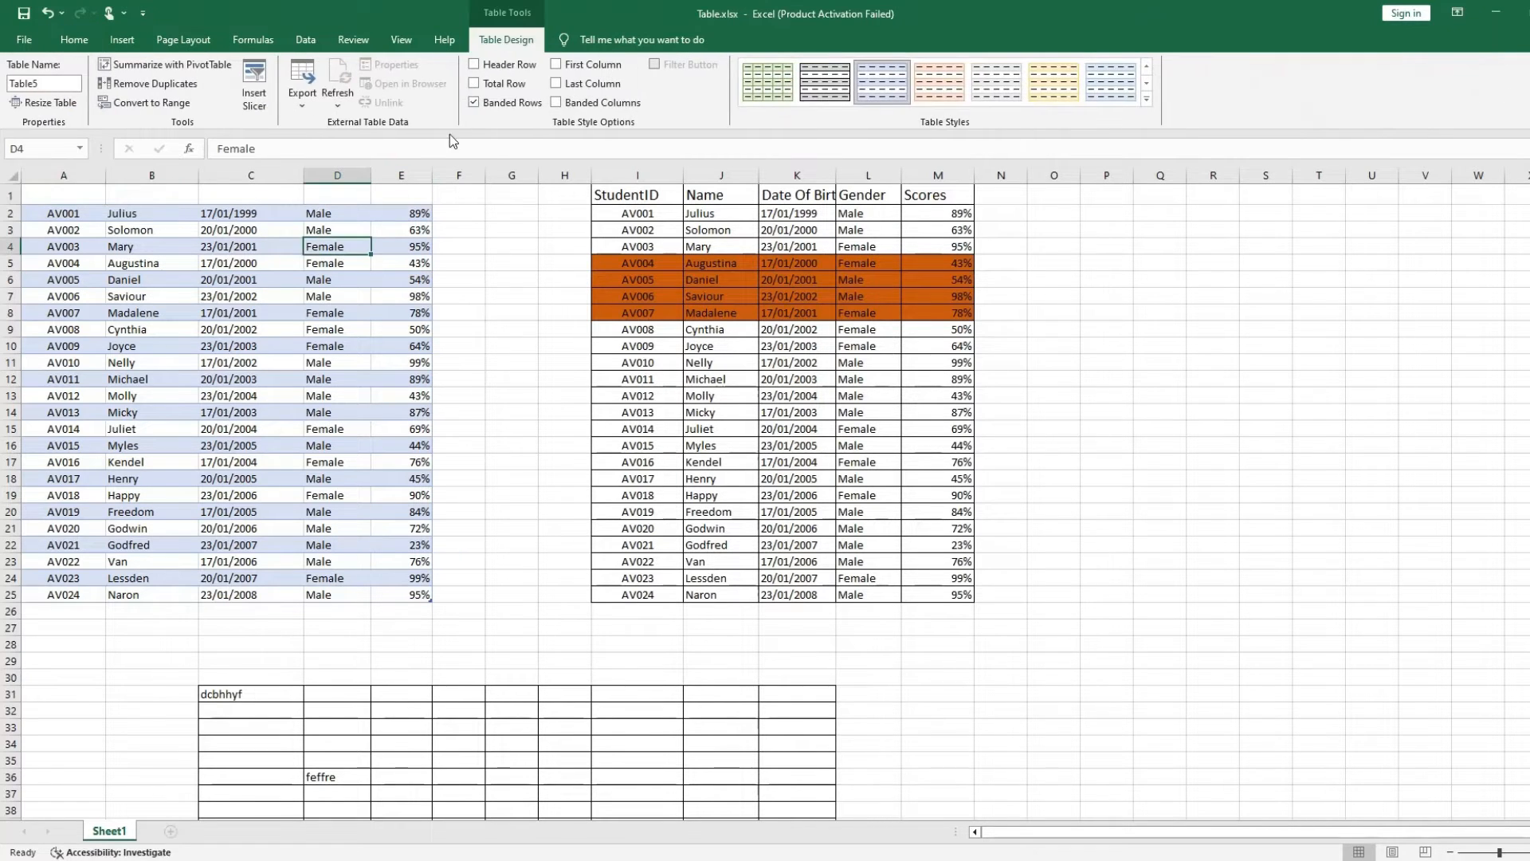
{"action": "left_click", "coordinate": [475, 64]}
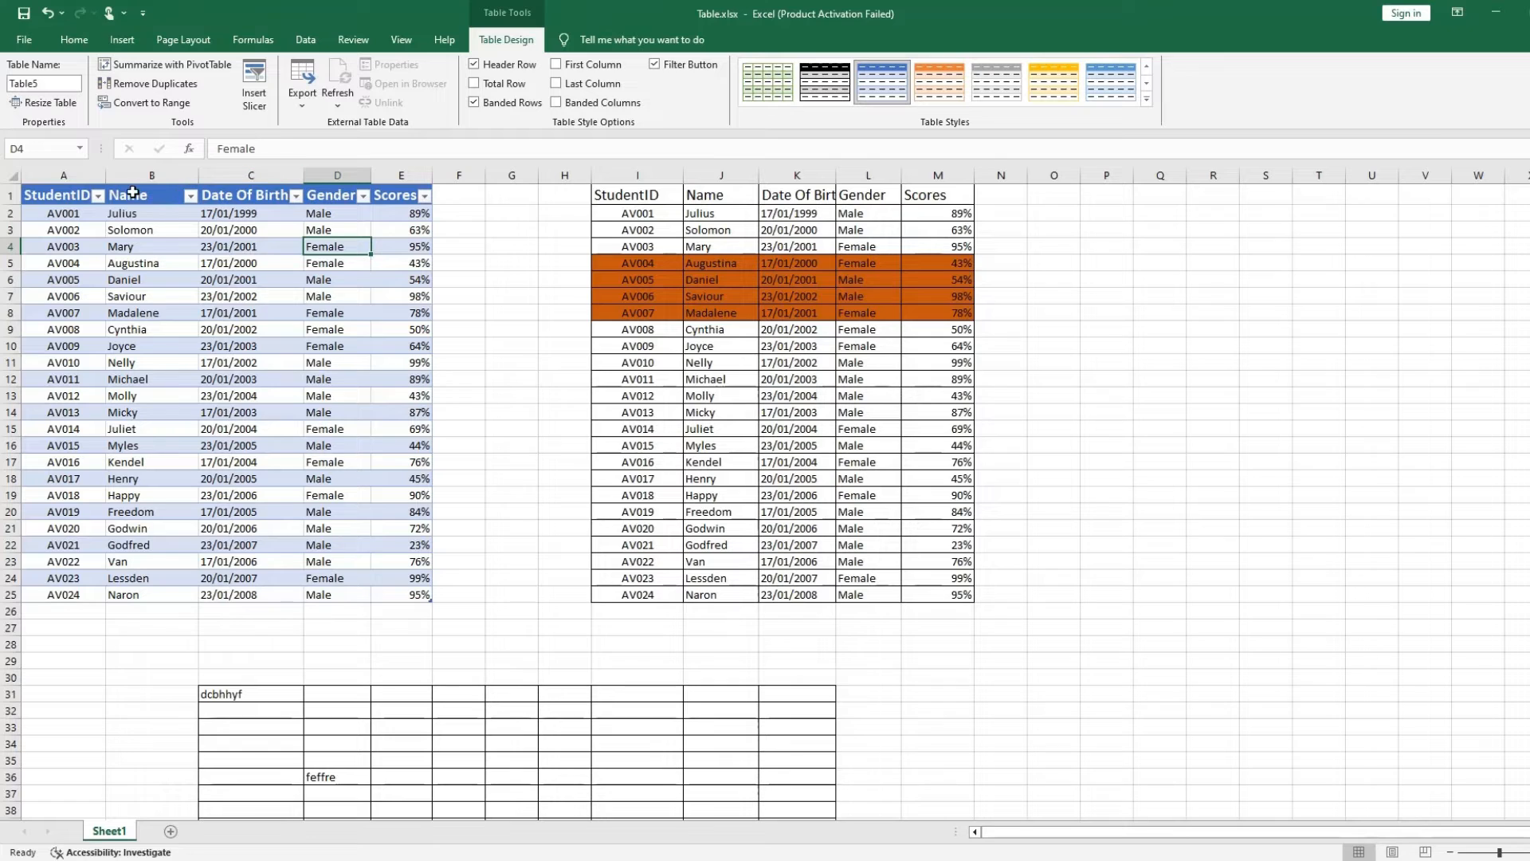
{"action": "left_click", "coordinate": [475, 72]}
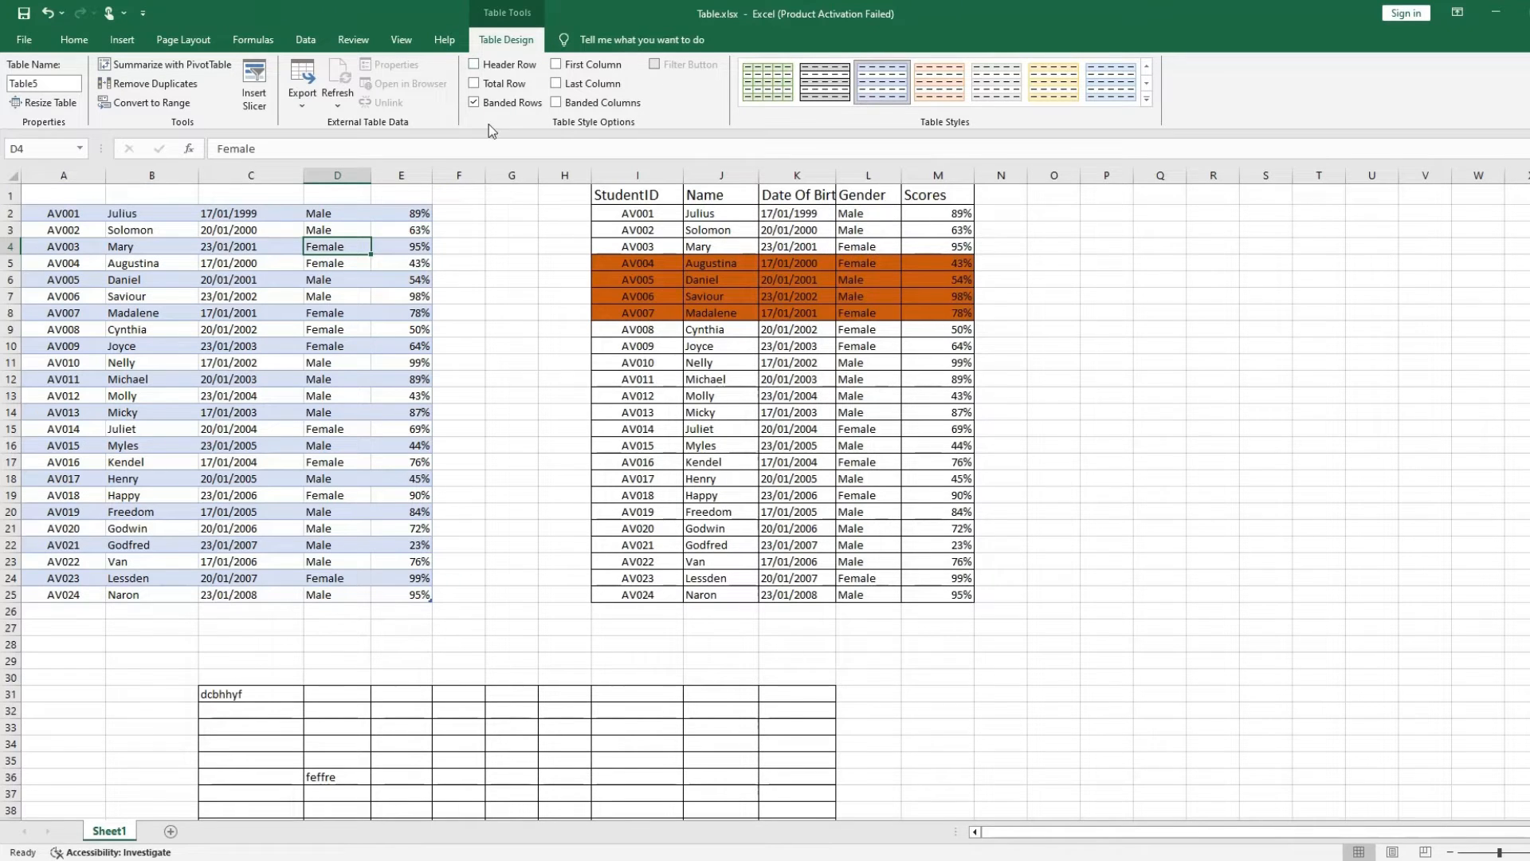
{"action": "left_click", "coordinate": [475, 65]}
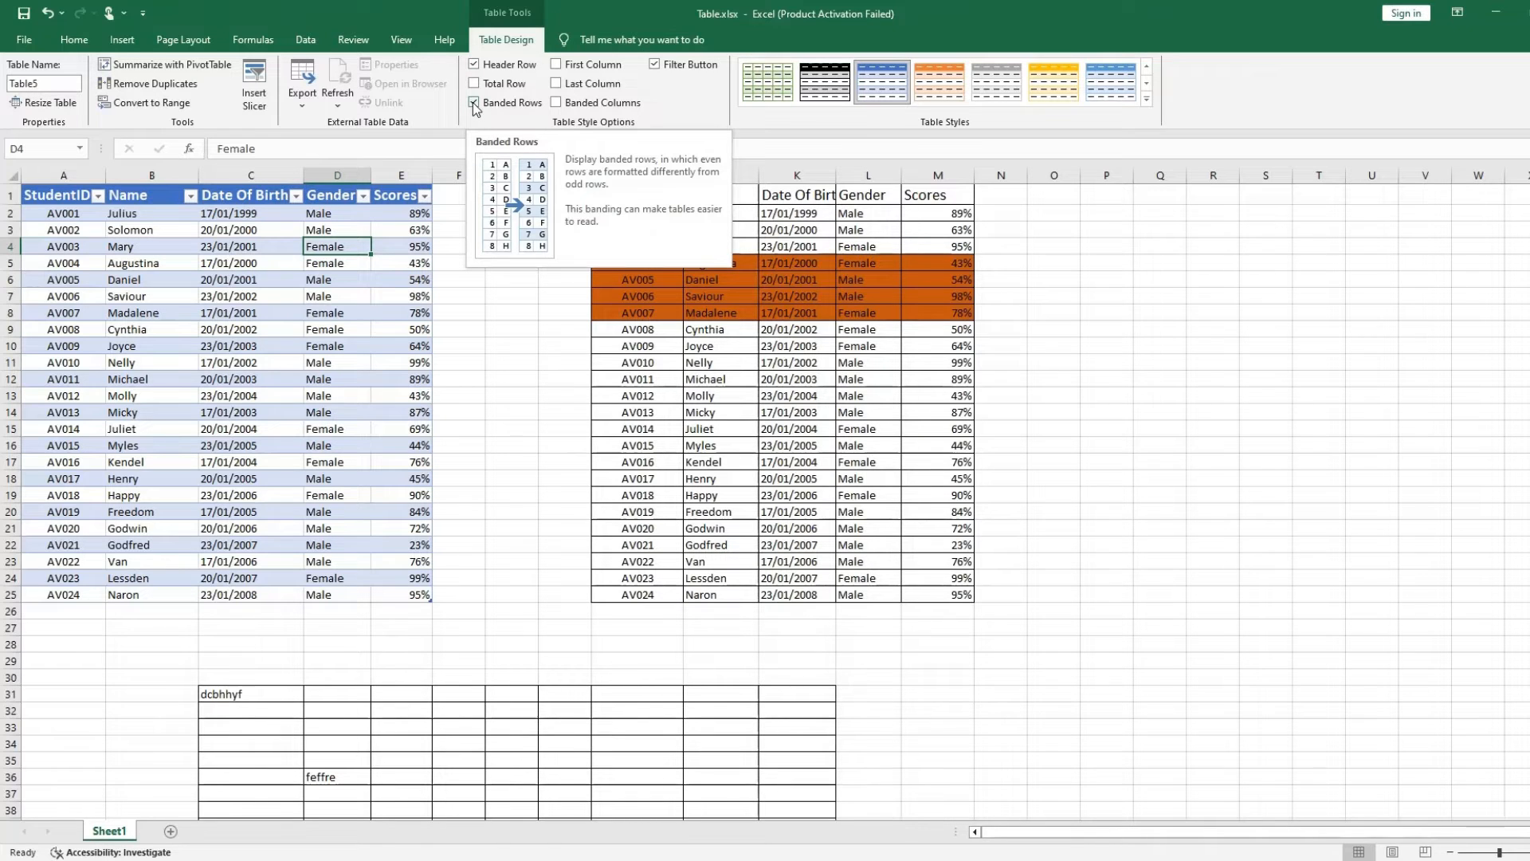
Step: Switch the student table's banded rows off and on twice to compare the row shading
{"action": "left_click", "coordinate": [475, 105]}
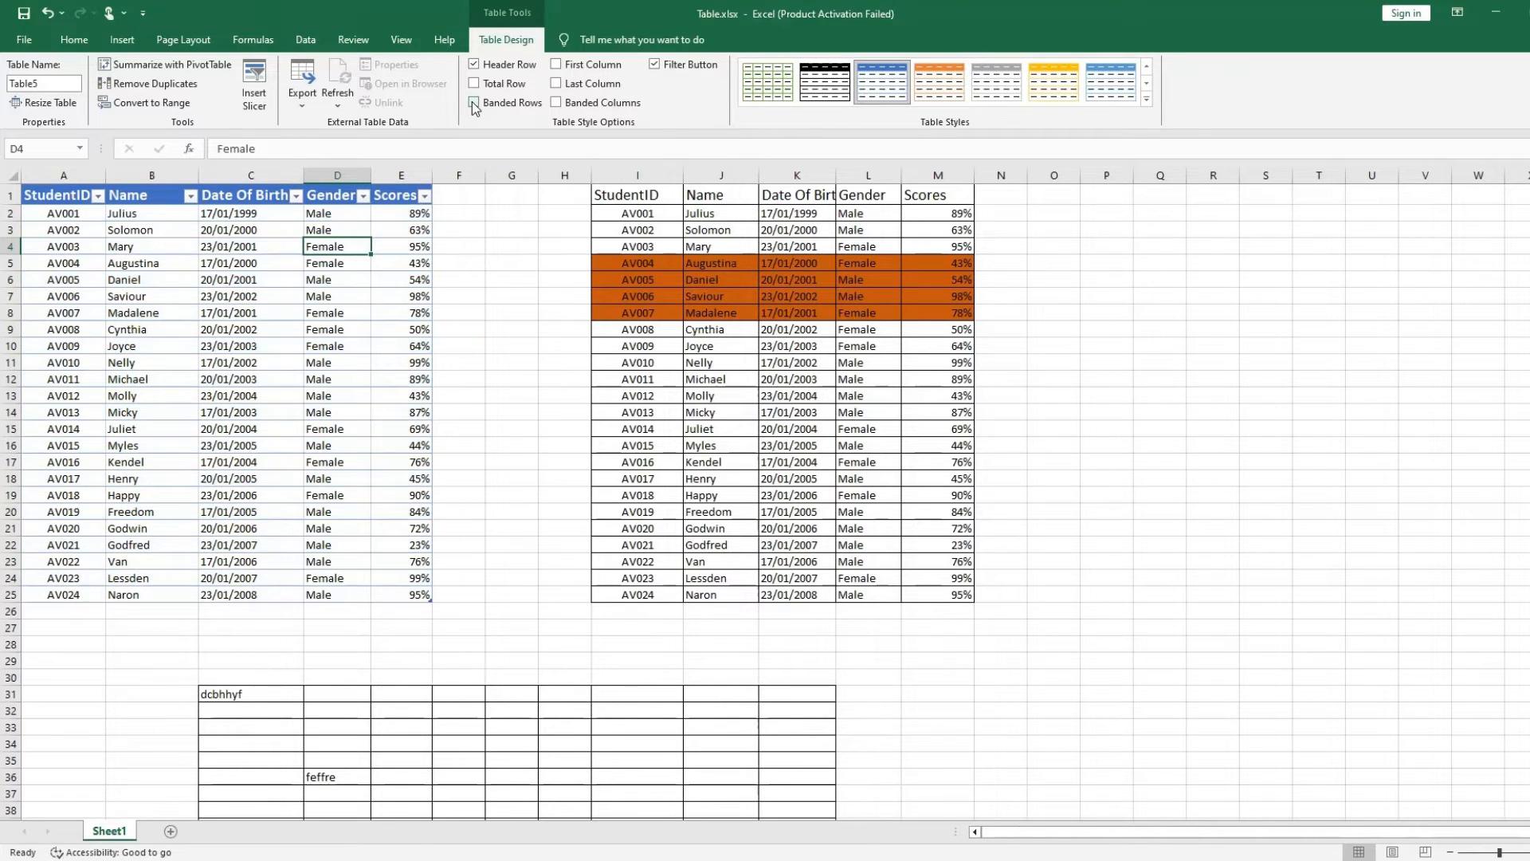
{"action": "left_click", "coordinate": [294, 468]}
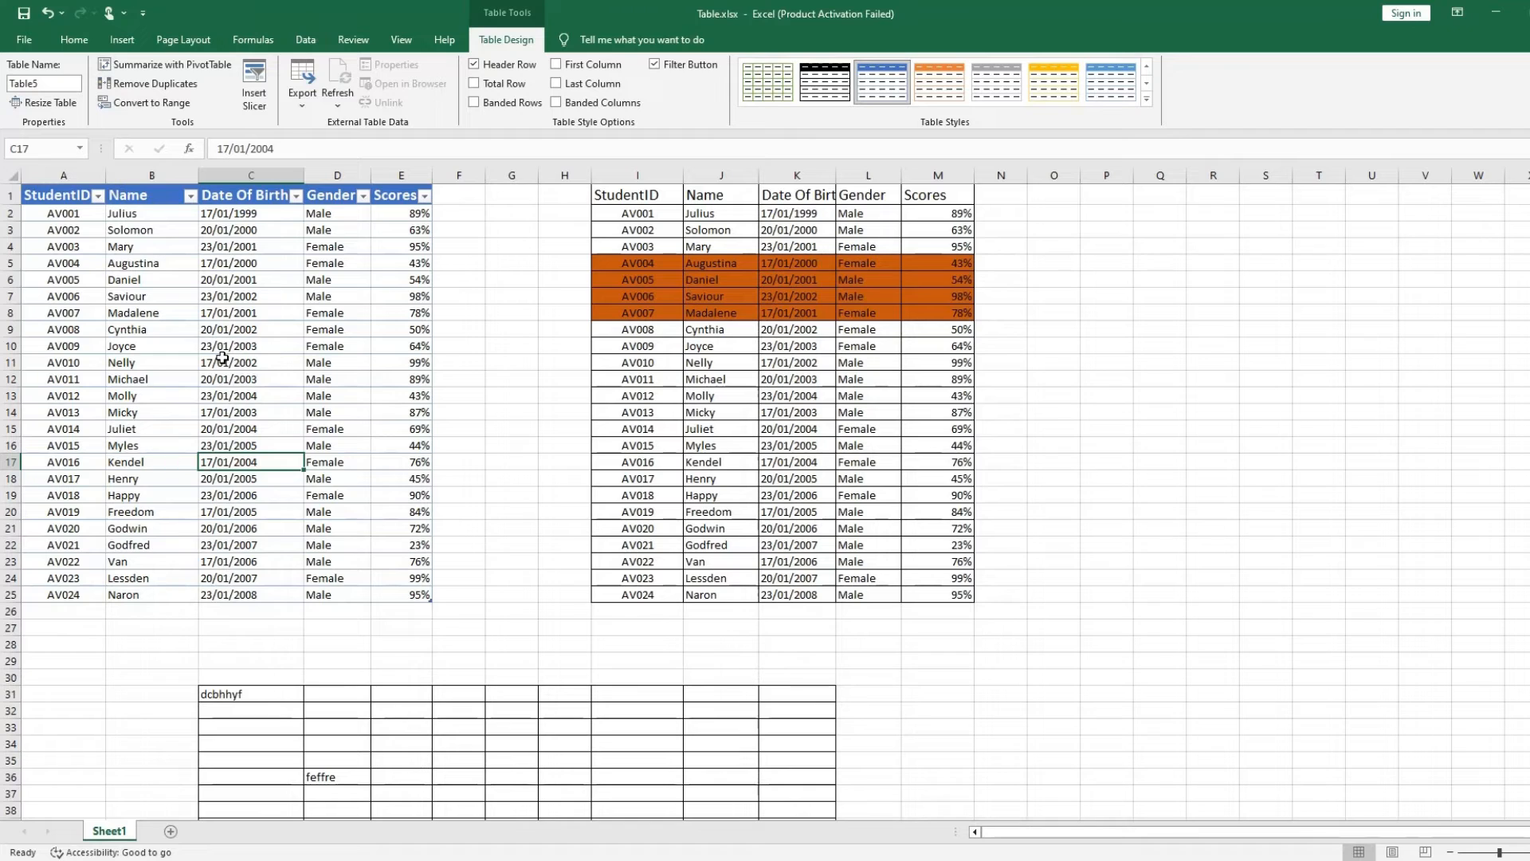
{"action": "left_click", "coordinate": [473, 102]}
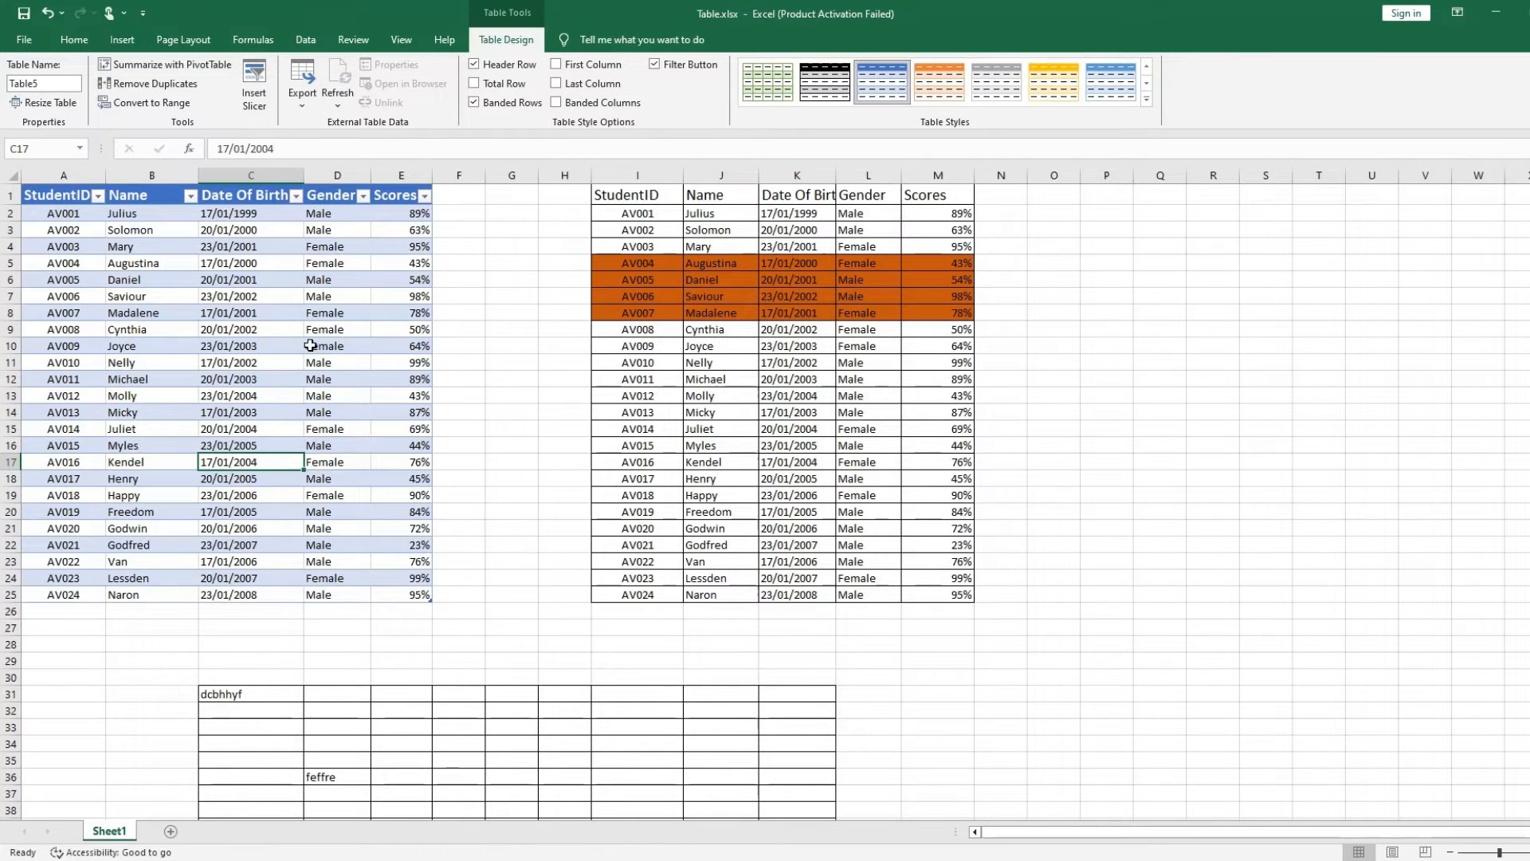
{"action": "left_click", "coordinate": [474, 102]}
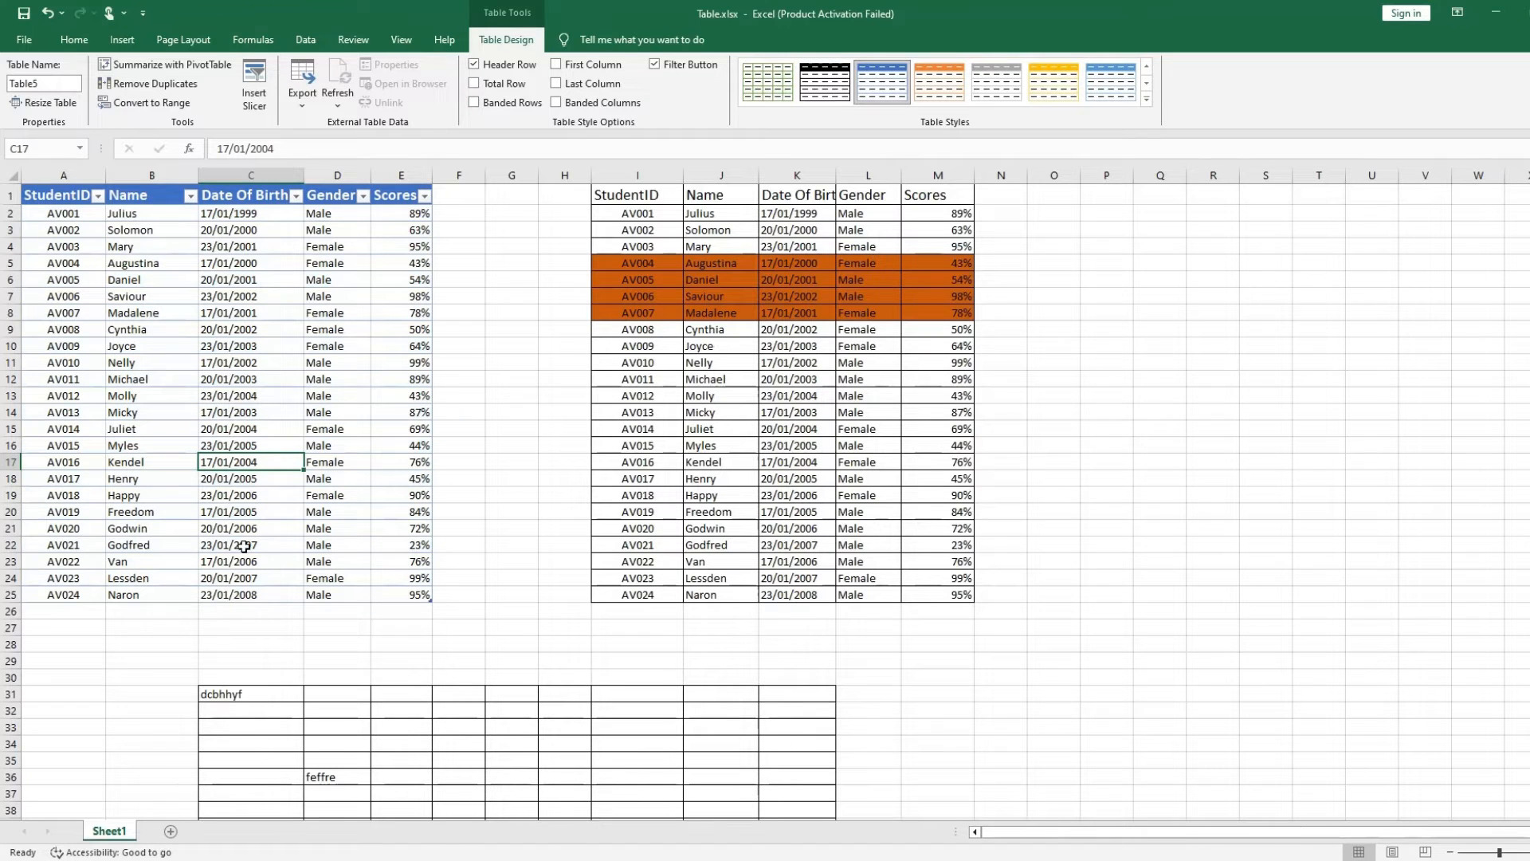
{"action": "left_click", "coordinate": [475, 103]}
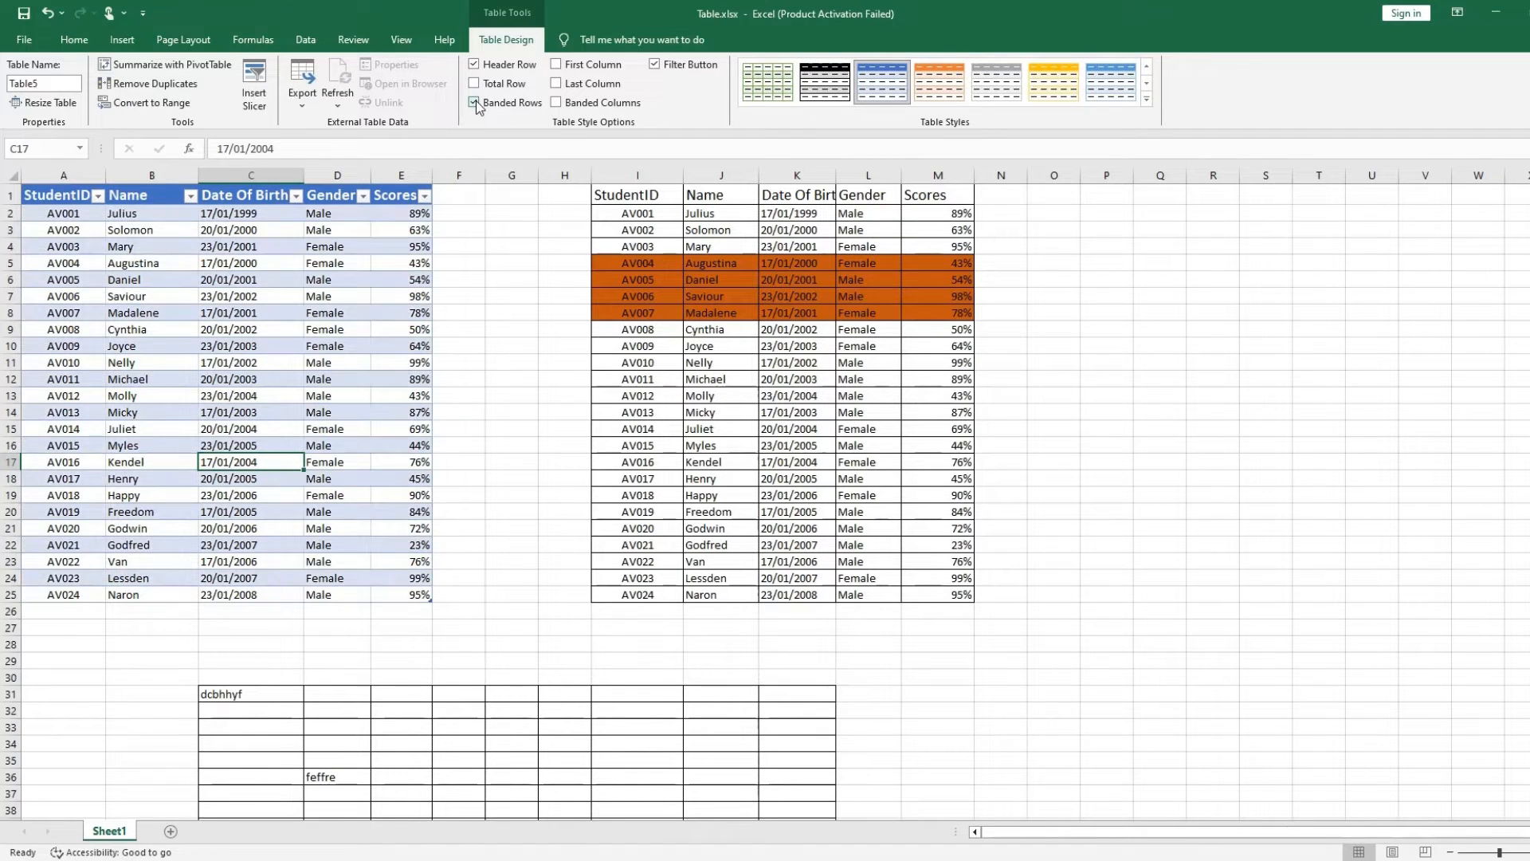
Step: Turn on banded columns for the student table, along with the Last Column and First Column emphasis
{"action": "left_click", "coordinate": [556, 104]}
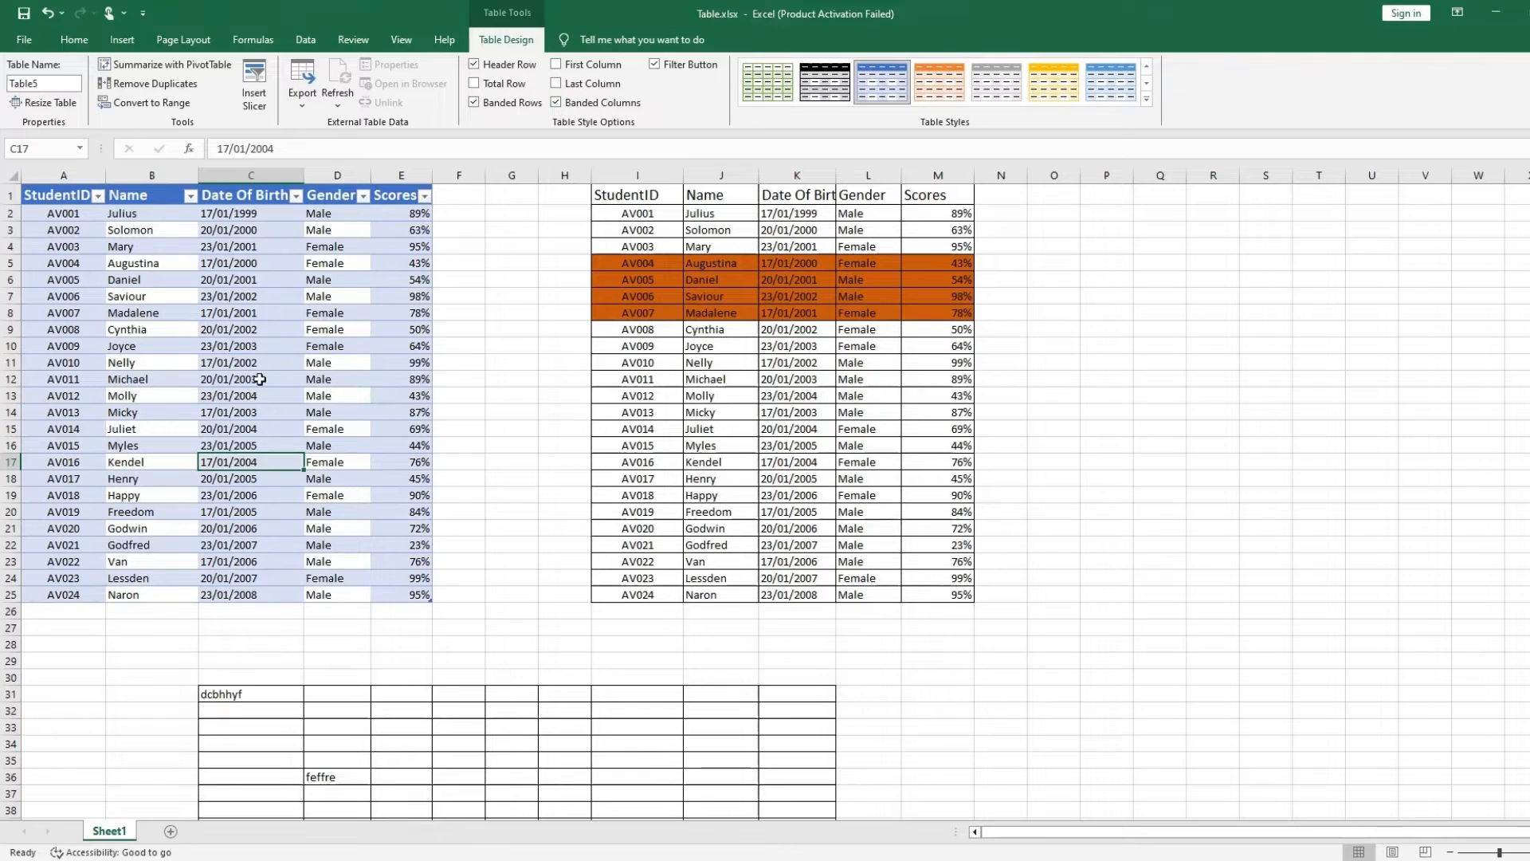
{"action": "left_click", "coordinate": [555, 103]}
{"action": "left_click", "coordinate": [555, 102]}
{"action": "left_click", "coordinate": [555, 84]}
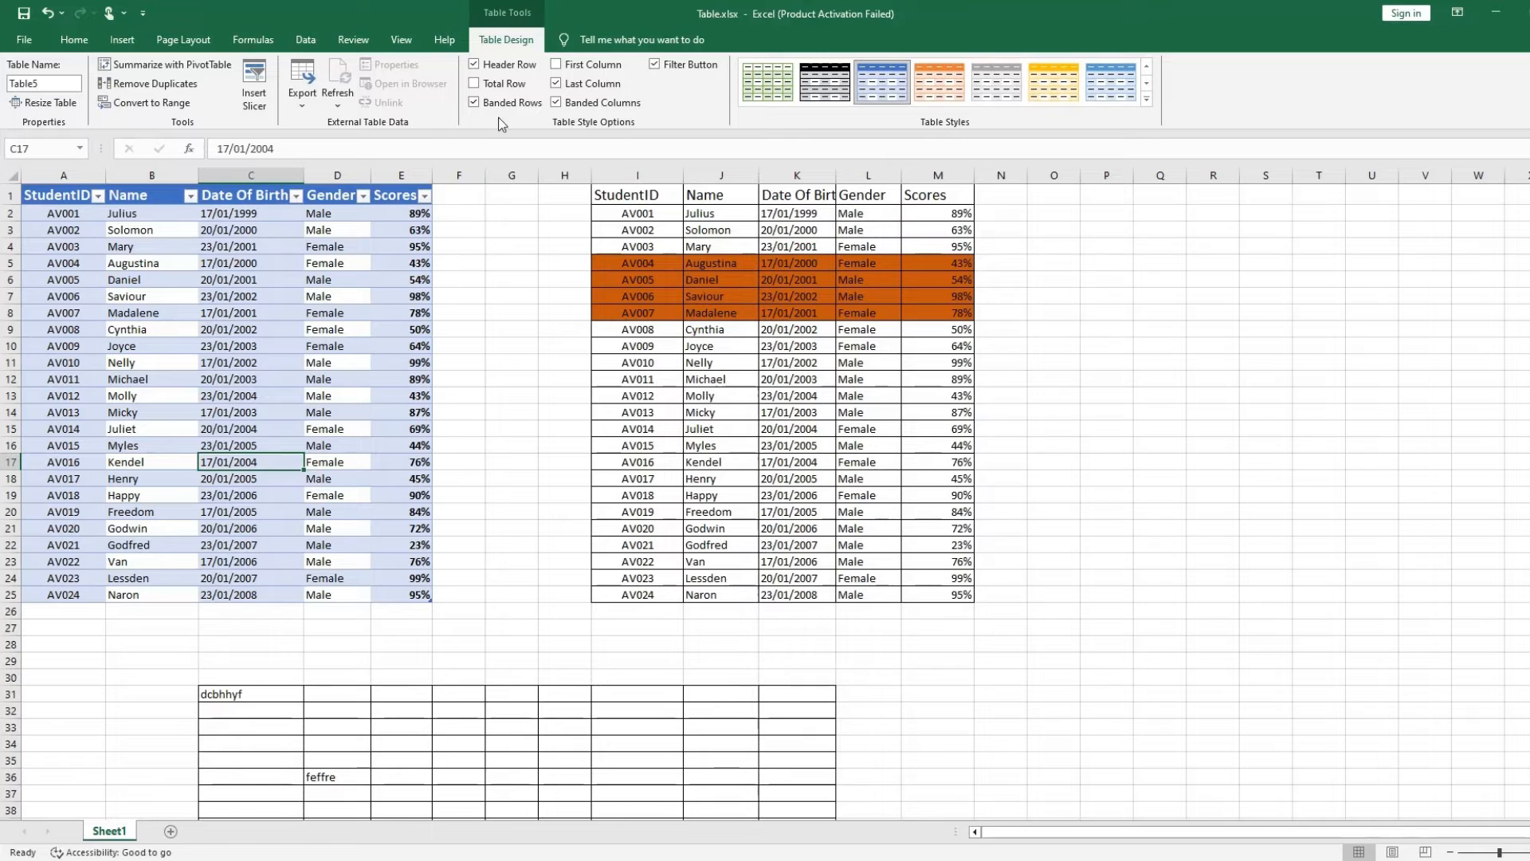
{"action": "left_click", "coordinate": [555, 64]}
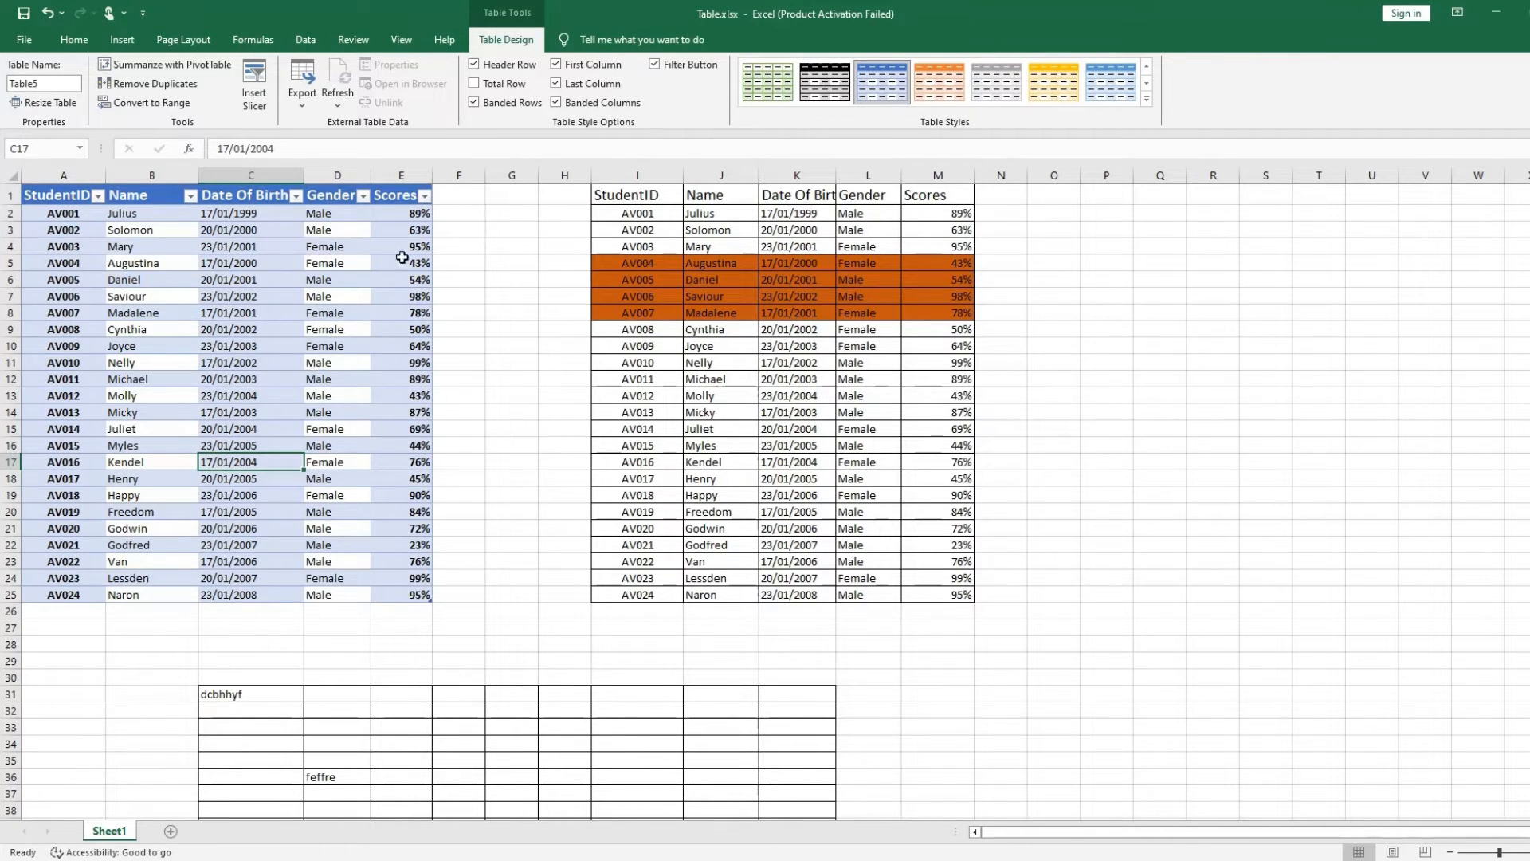
Step: Add a total row to the student table and select its Scores total in E26
{"action": "left_click", "coordinate": [475, 83]}
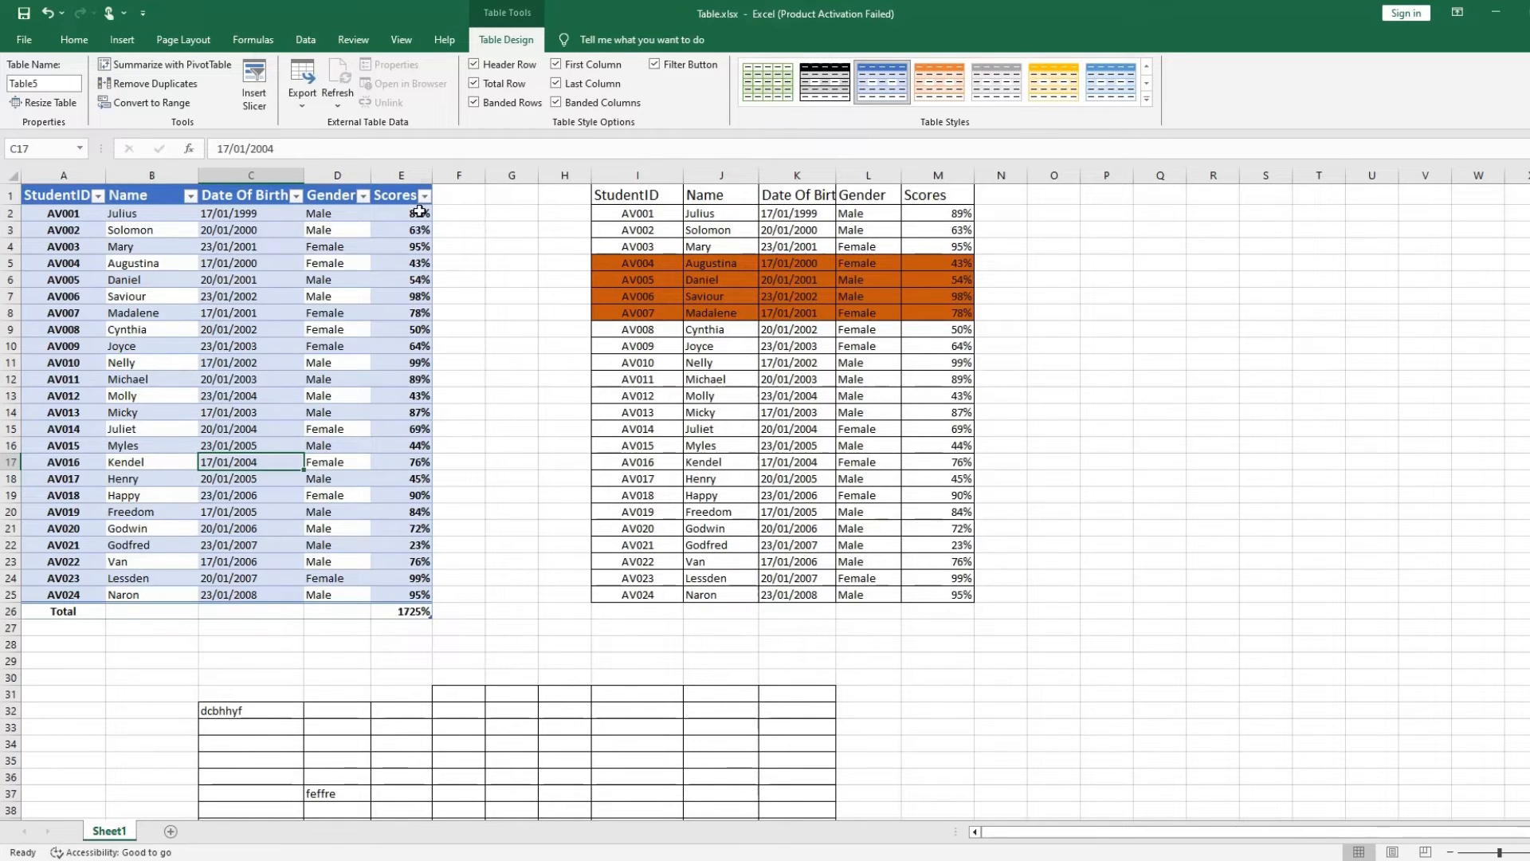
{"action": "left_click_drag", "start_coordinate": [419, 211], "coordinate": [383, 594]}
{"action": "left_click", "coordinate": [384, 611]}
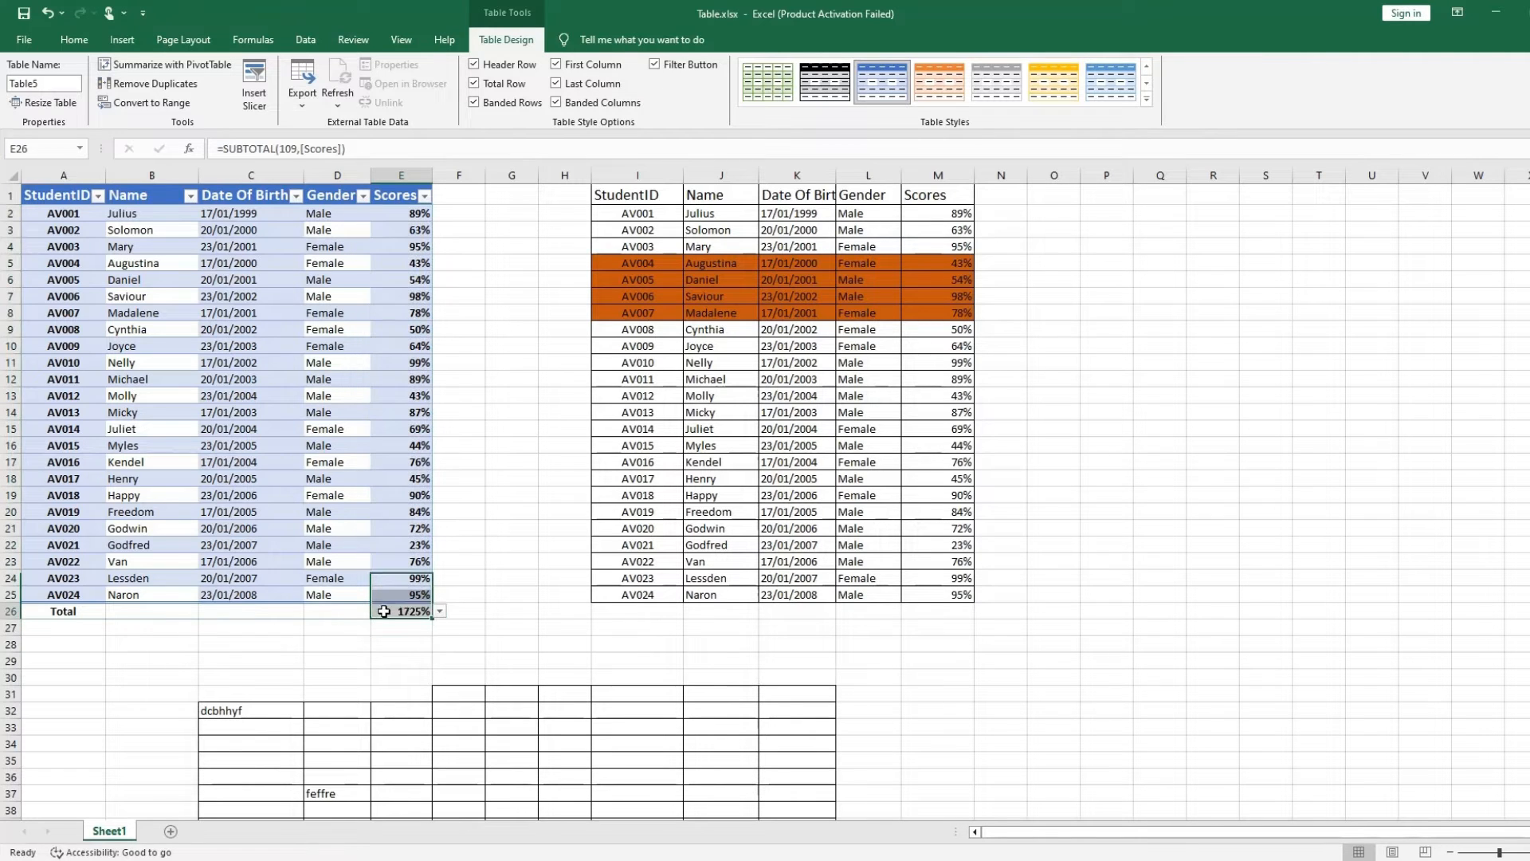
{"action": "left_click", "coordinate": [384, 611]}
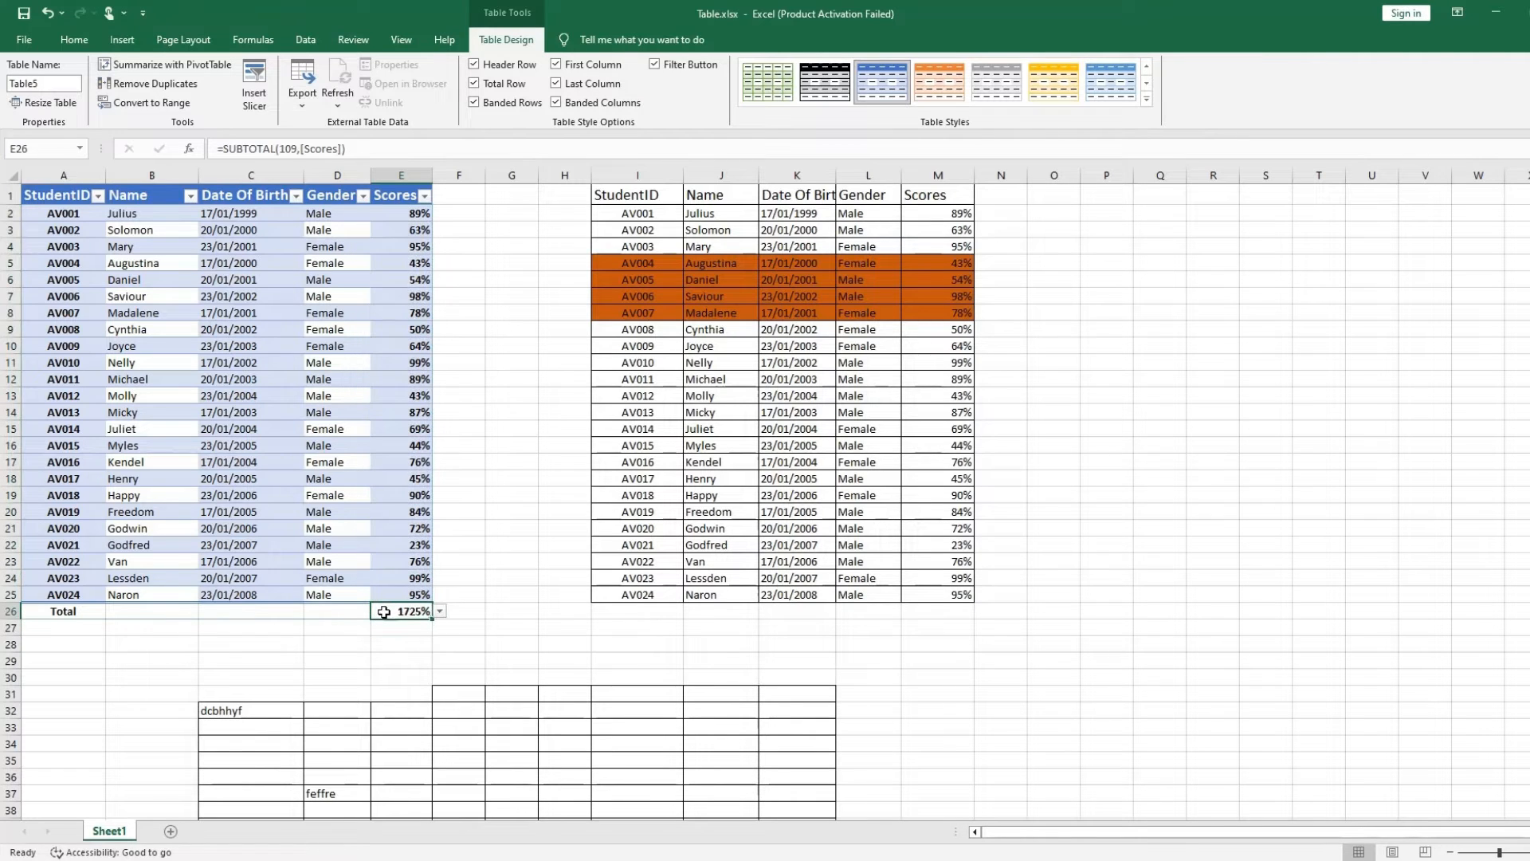
Step: Set the Scores total in E26 to Average, and review the scores in column E
{"action": "left_click", "coordinate": [440, 611]}
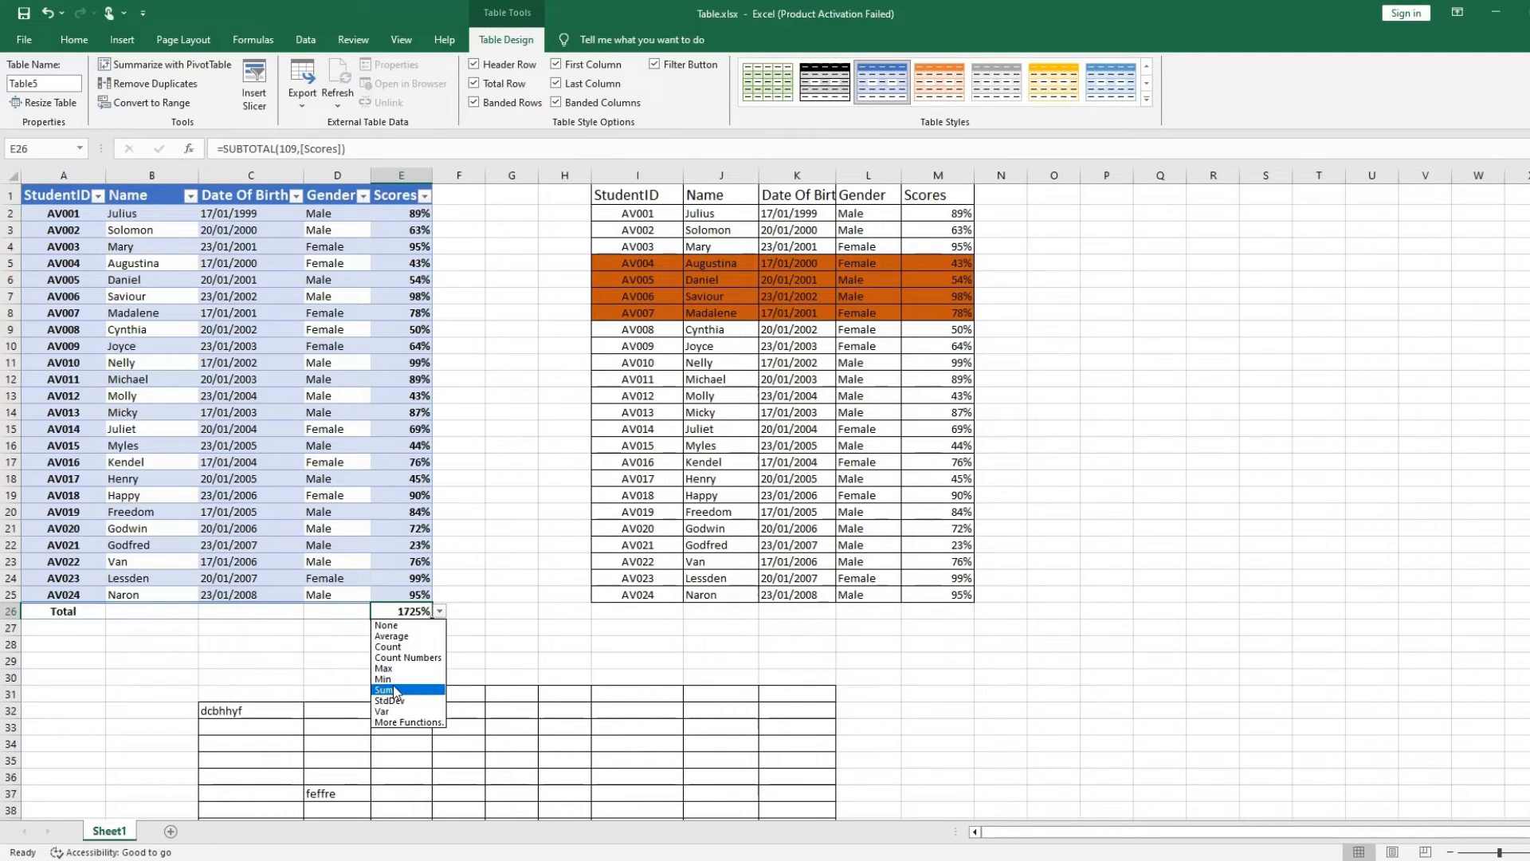
{"action": "left_click", "coordinate": [397, 635]}
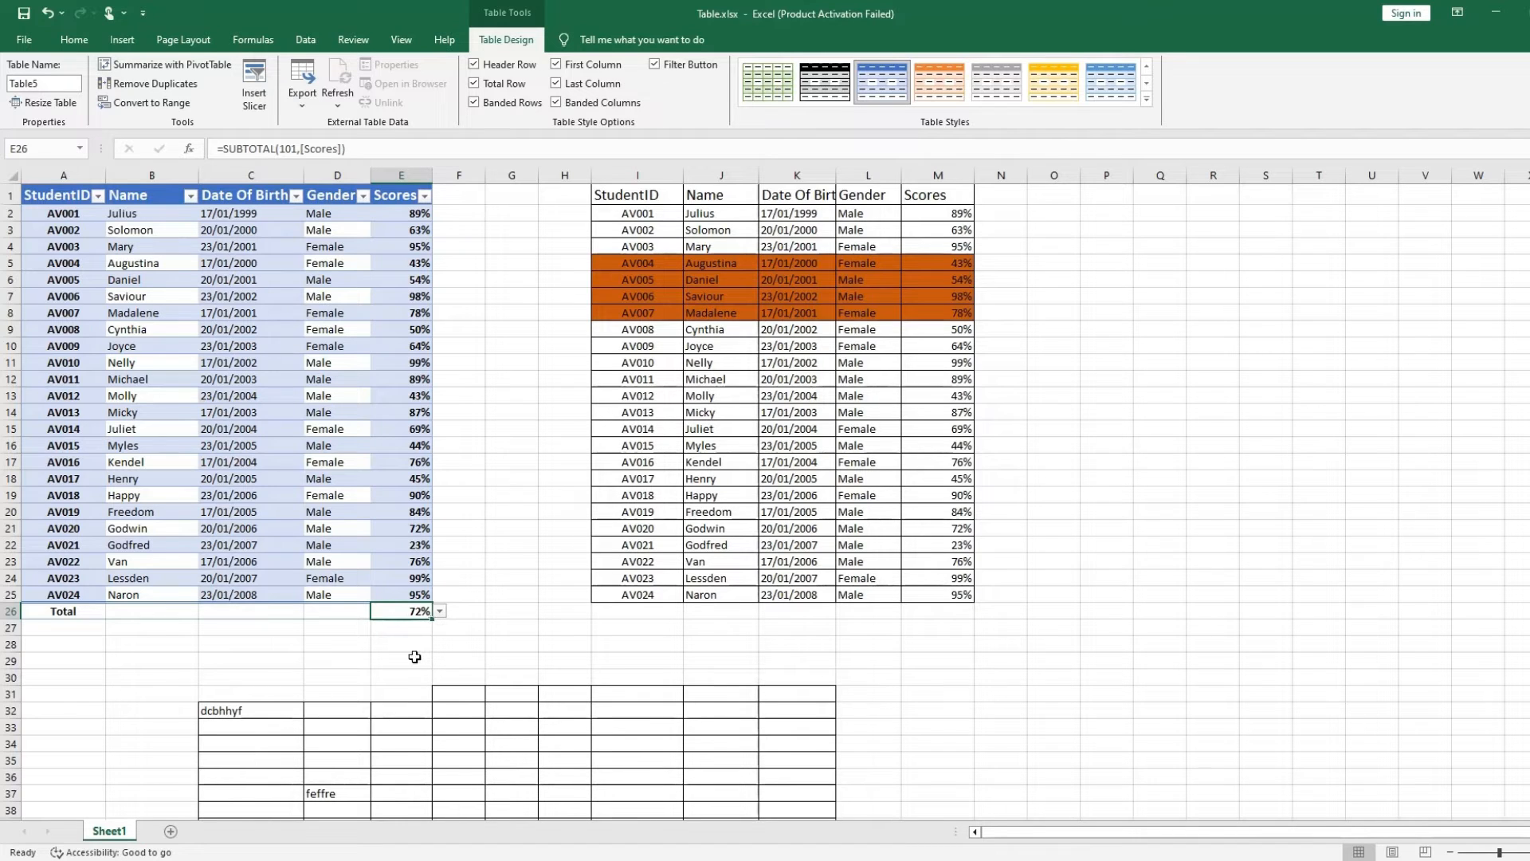
{"action": "left_click_drag", "start_coordinate": [420, 624], "coordinate": [411, 208]}
{"action": "left_click_drag", "start_coordinate": [391, 461], "coordinate": [402, 599]}
{"action": "left_click", "coordinate": [450, 592]}
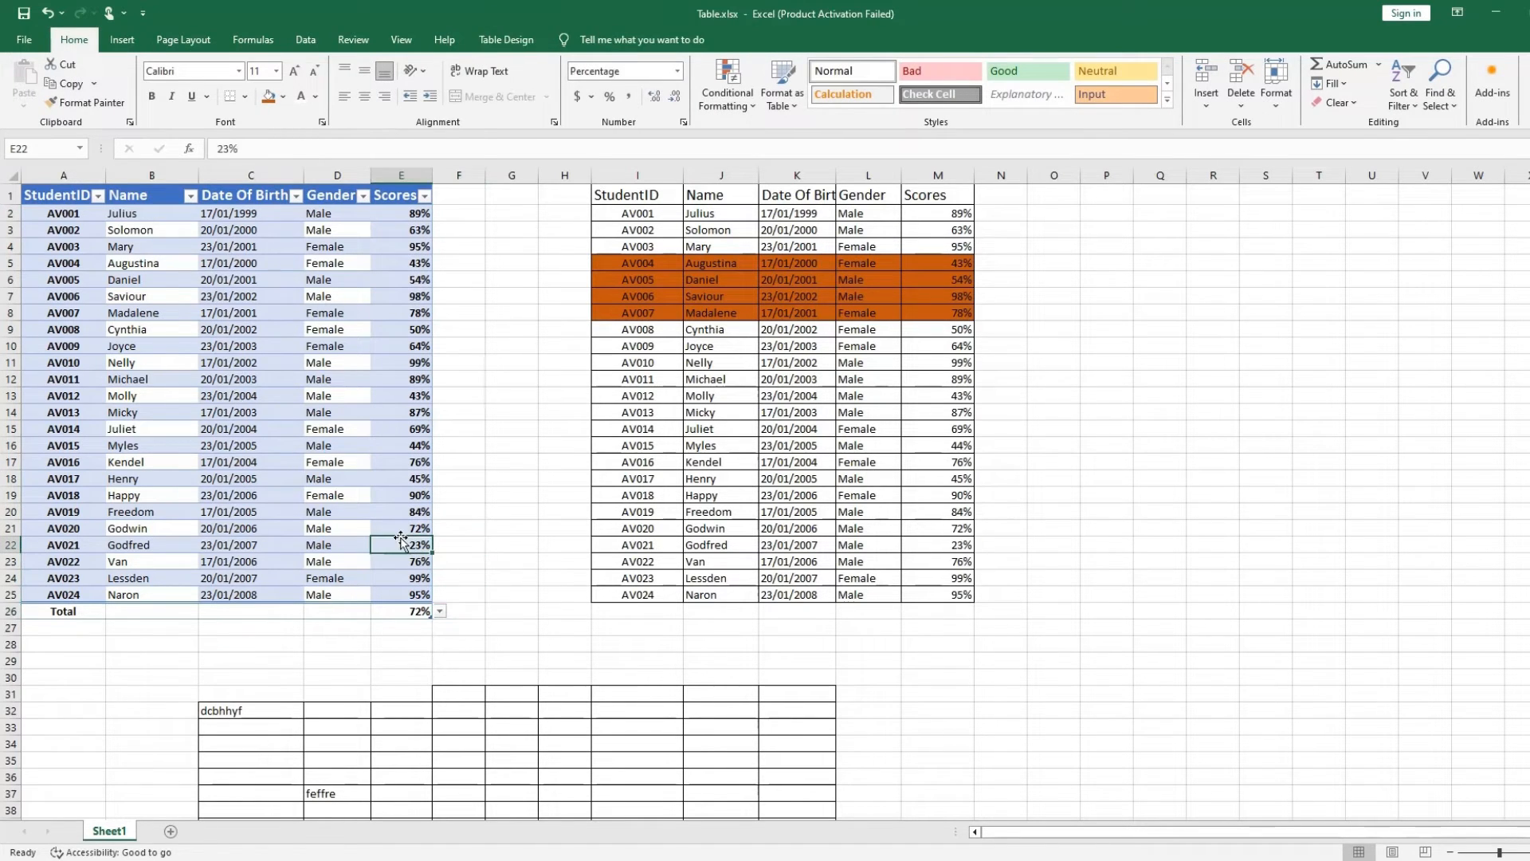
Step: Change the Scores total in E26 to Max
{"action": "double_click", "coordinate": [439, 611]}
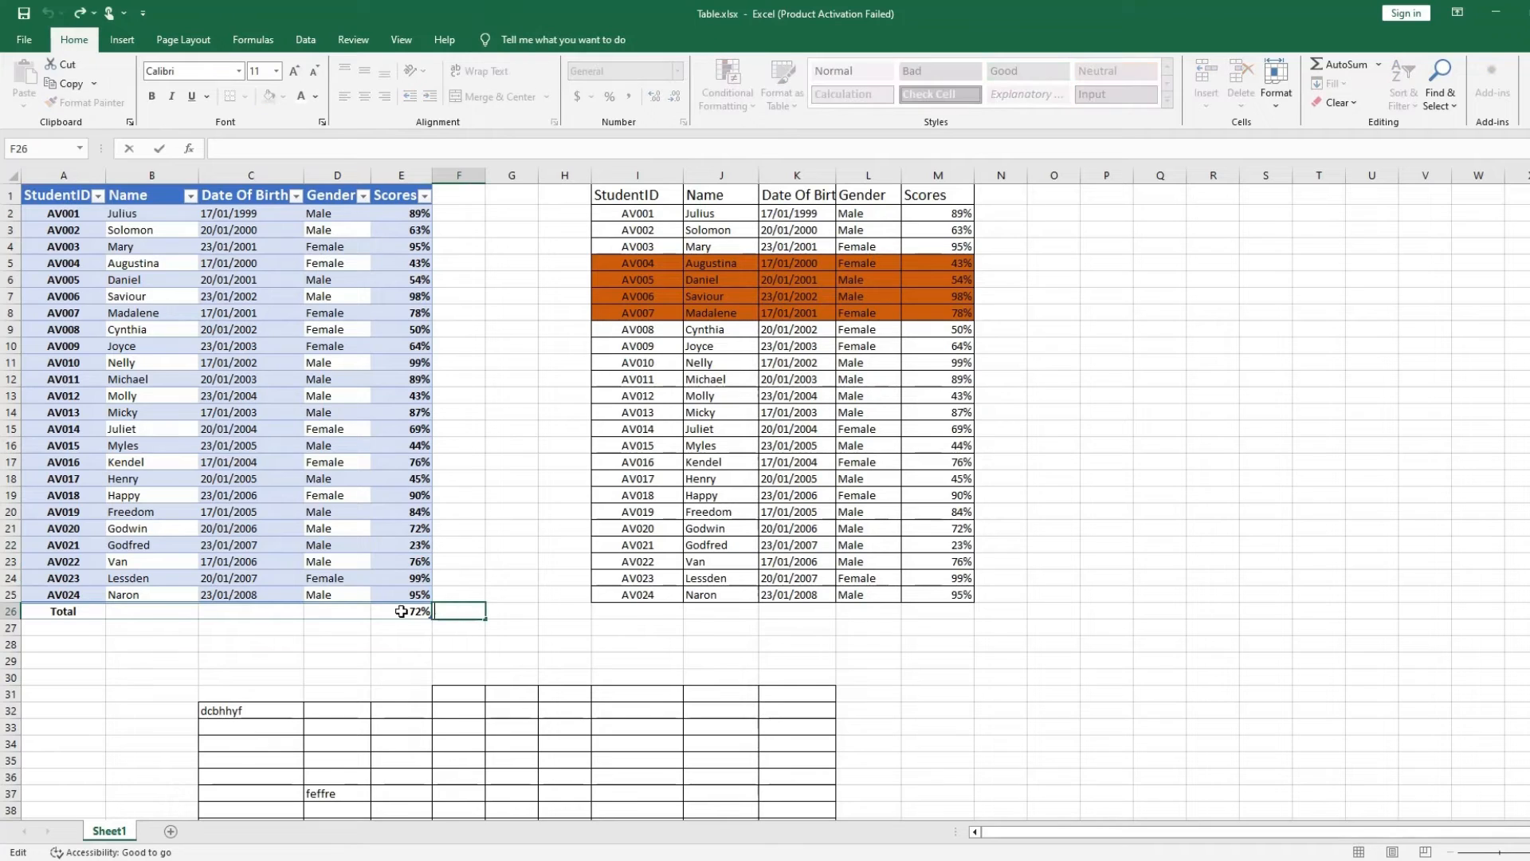
{"action": "left_click", "coordinate": [402, 612]}
{"action": "left_click", "coordinate": [439, 611]}
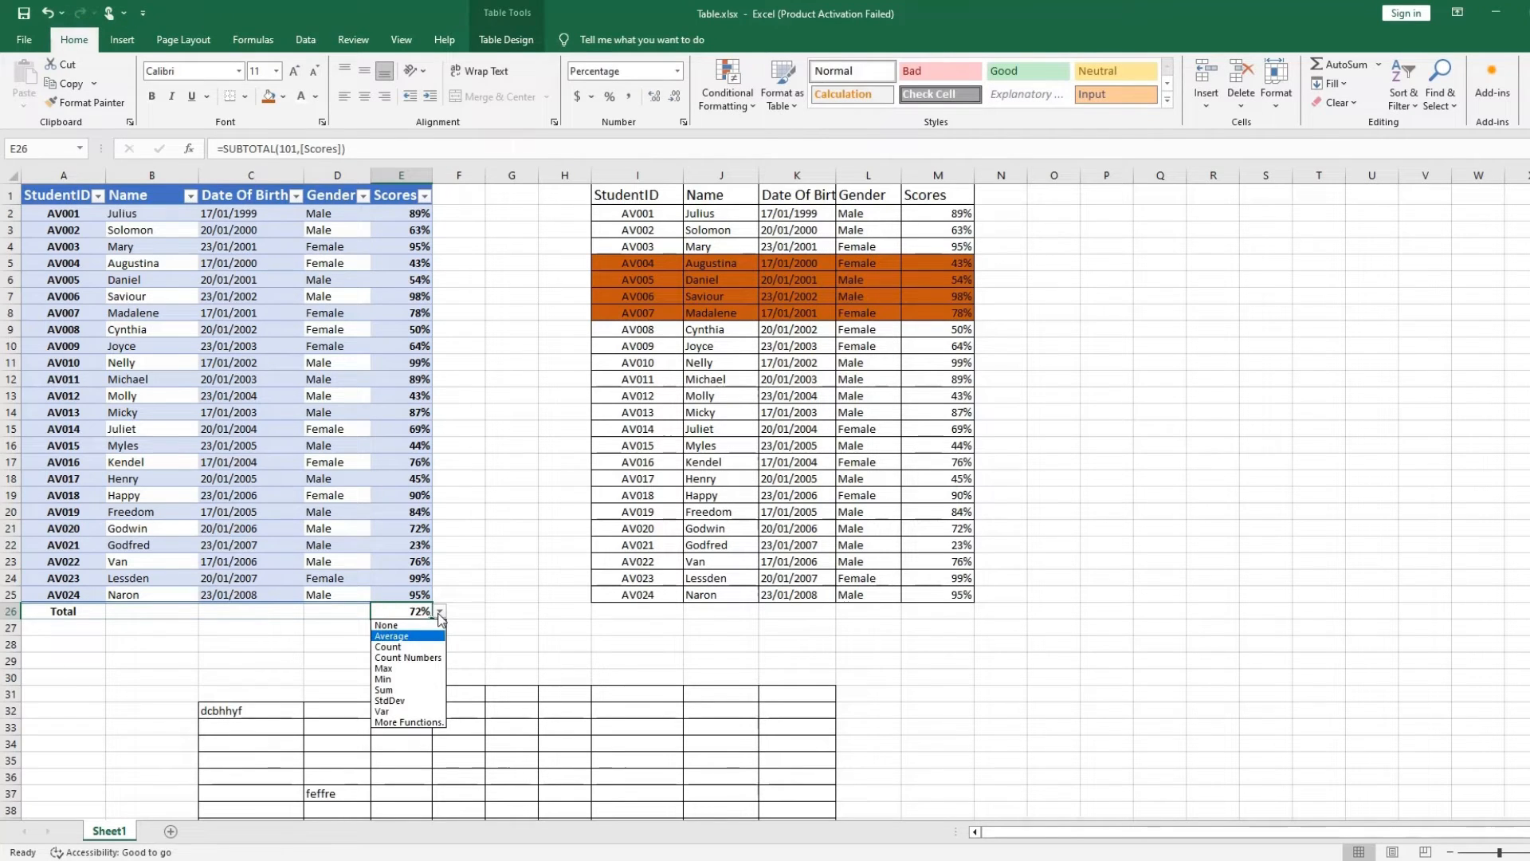
{"action": "left_click", "coordinate": [408, 667]}
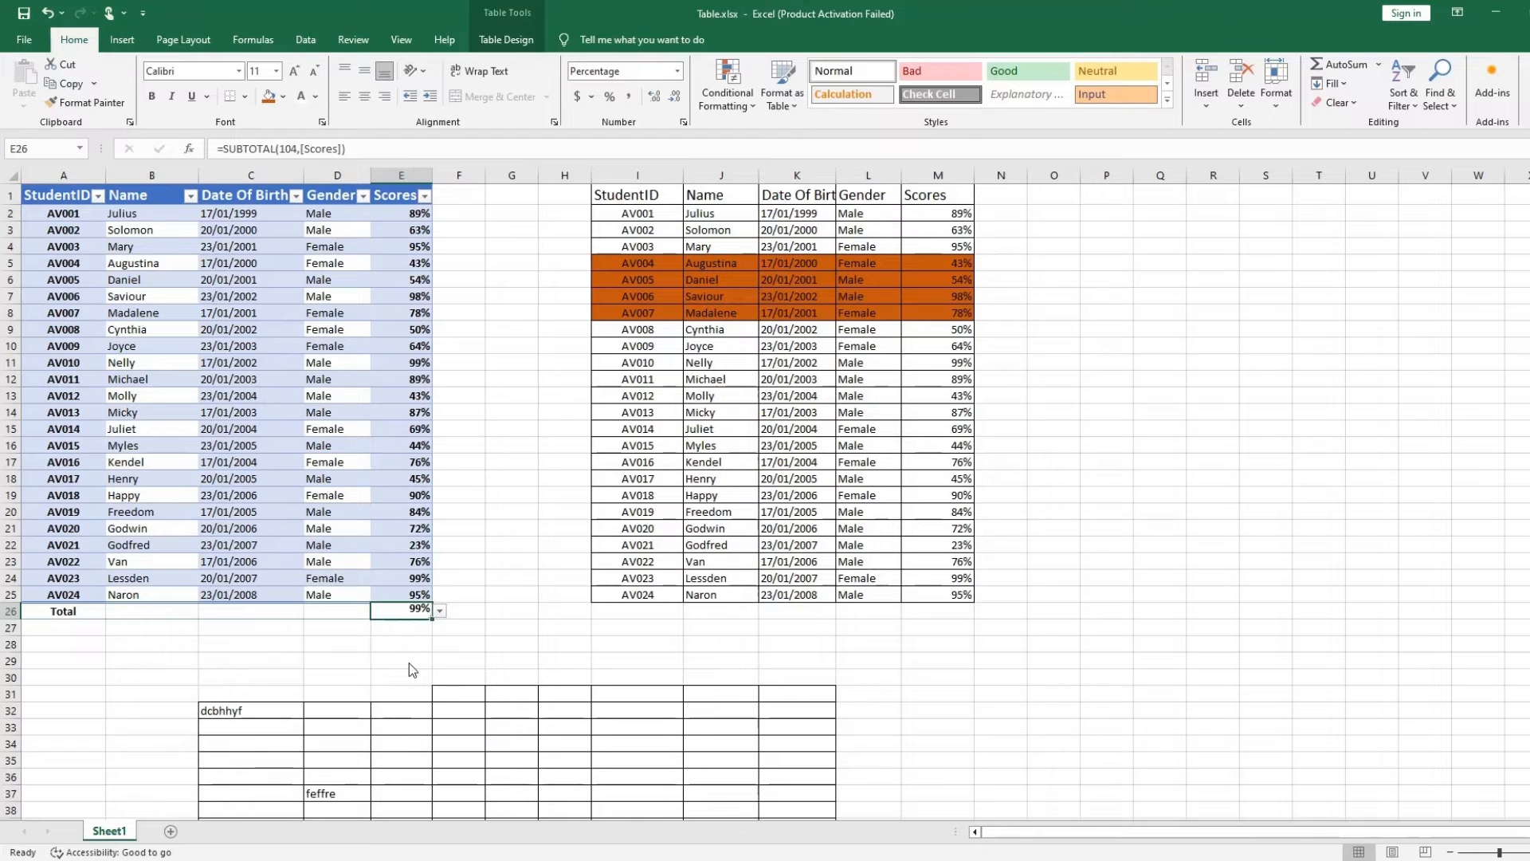
Step: Browse the additional functions available for the Scores total, and leave without inserting one
{"action": "left_click", "coordinate": [439, 611]}
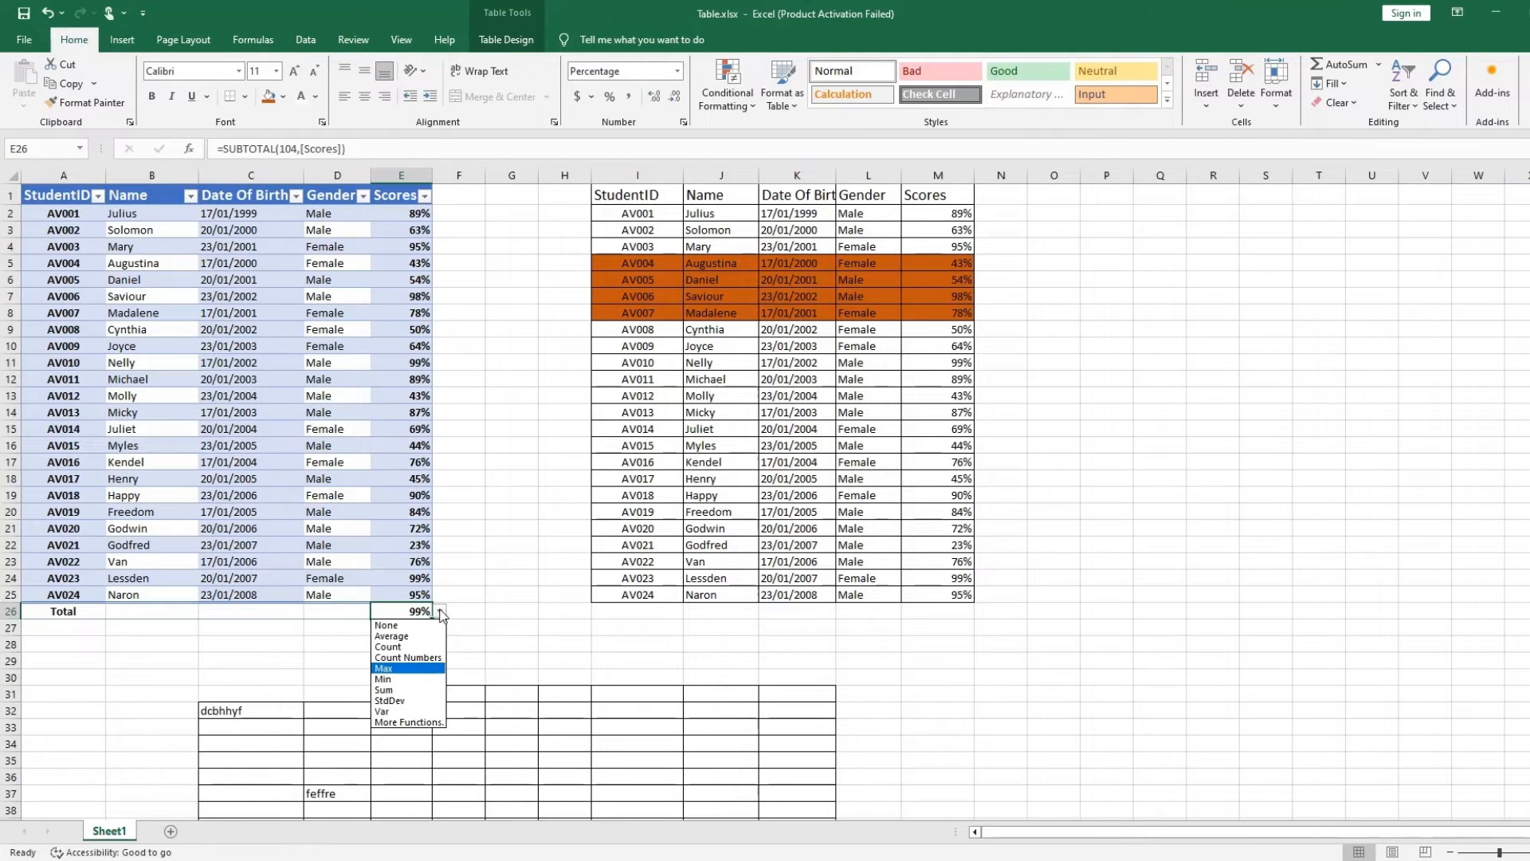
{"action": "left_click", "coordinate": [404, 722]}
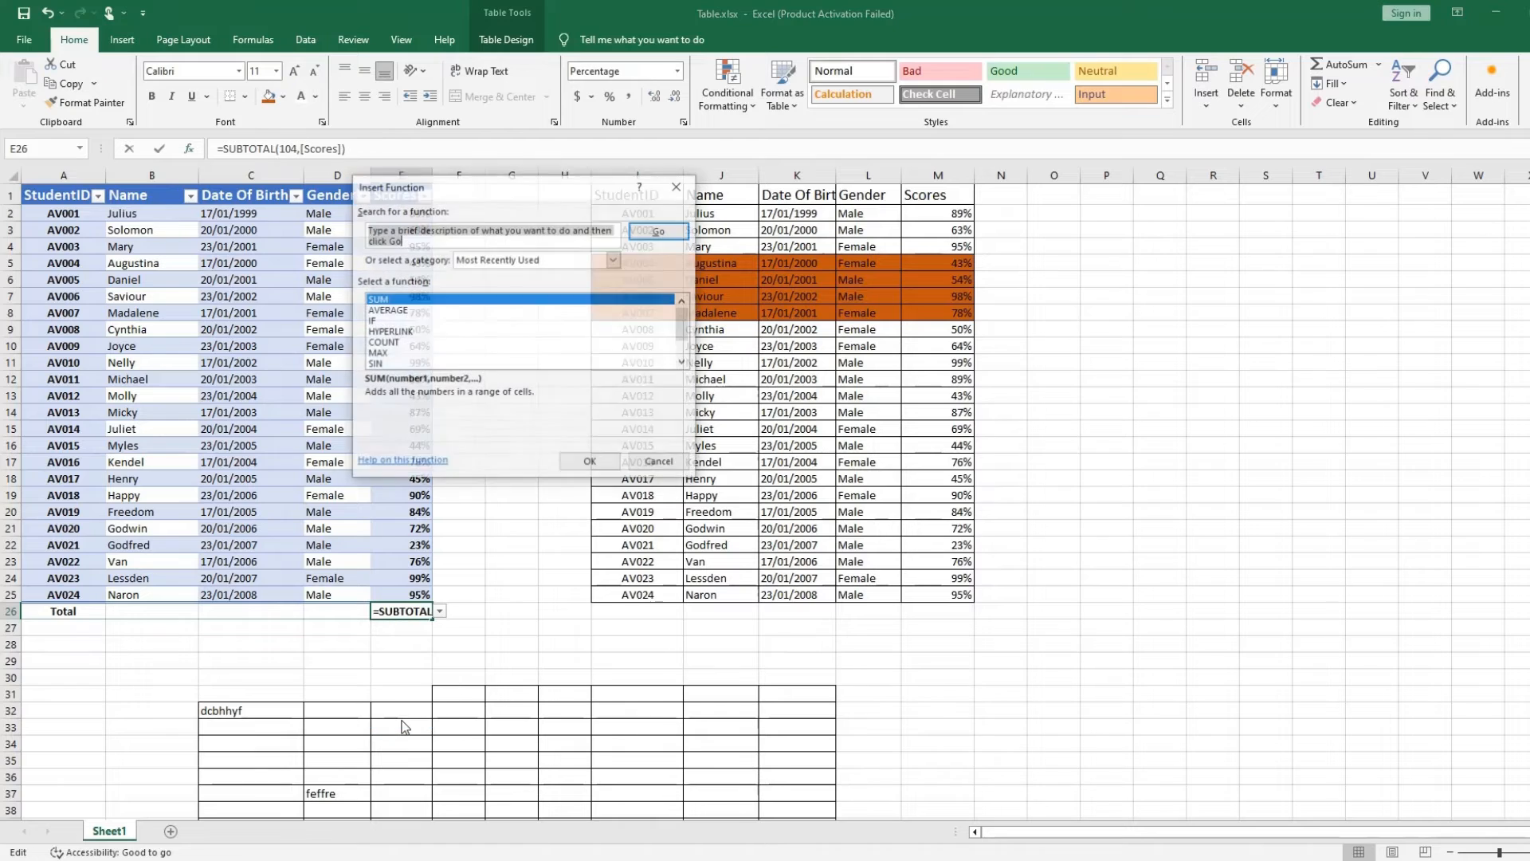
{"action": "scroll", "coordinate": [458, 348], "scroll_direction": "down", "scroll_amount": 1}
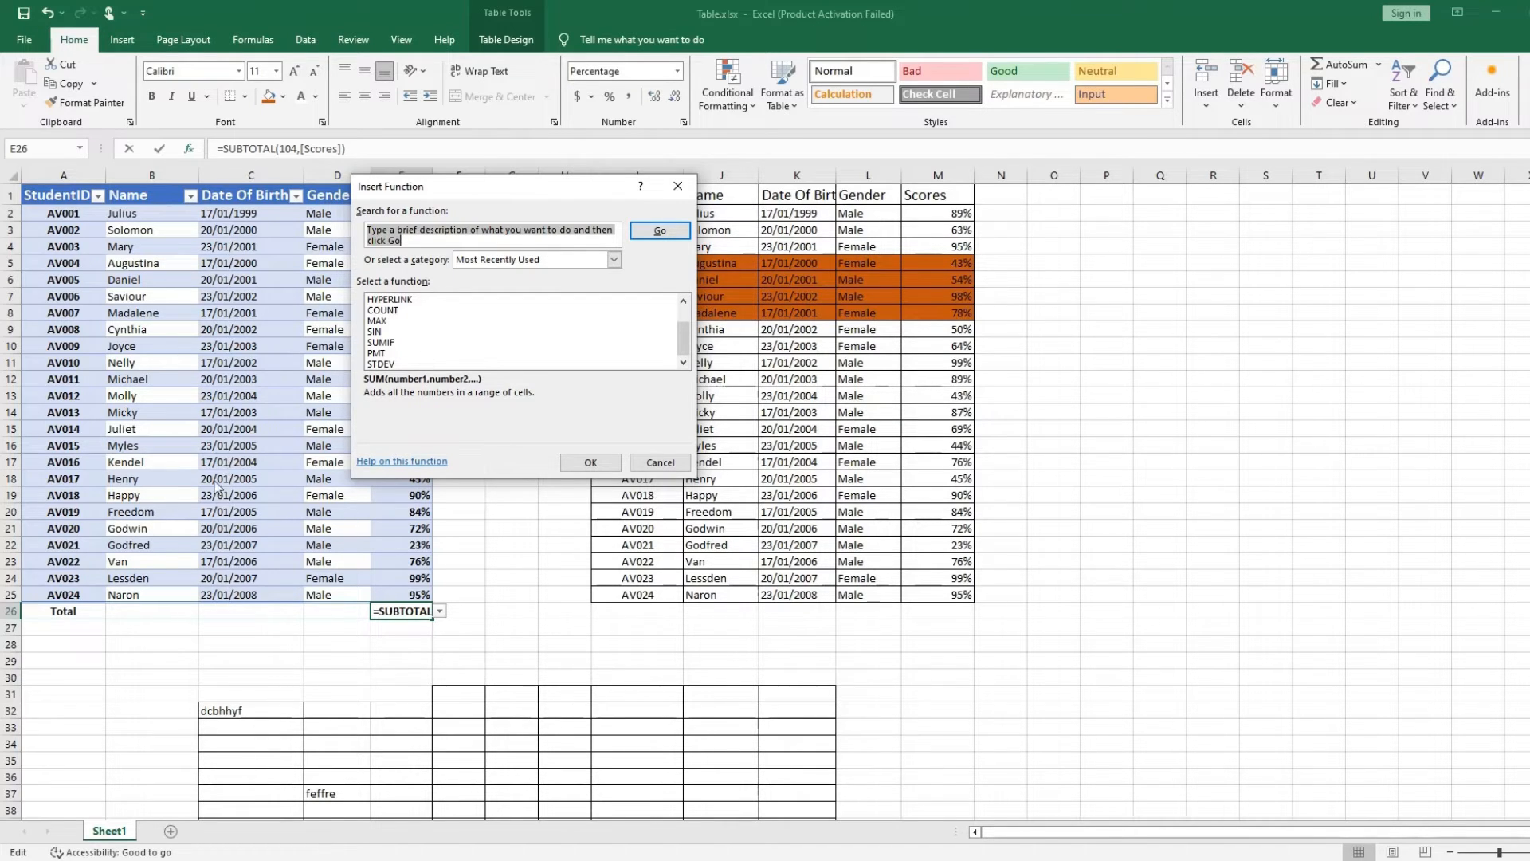
{"action": "left_click", "coordinate": [658, 463]}
Step: Set the Scores total in E26 to Sum
{"action": "left_click", "coordinate": [440, 611]}
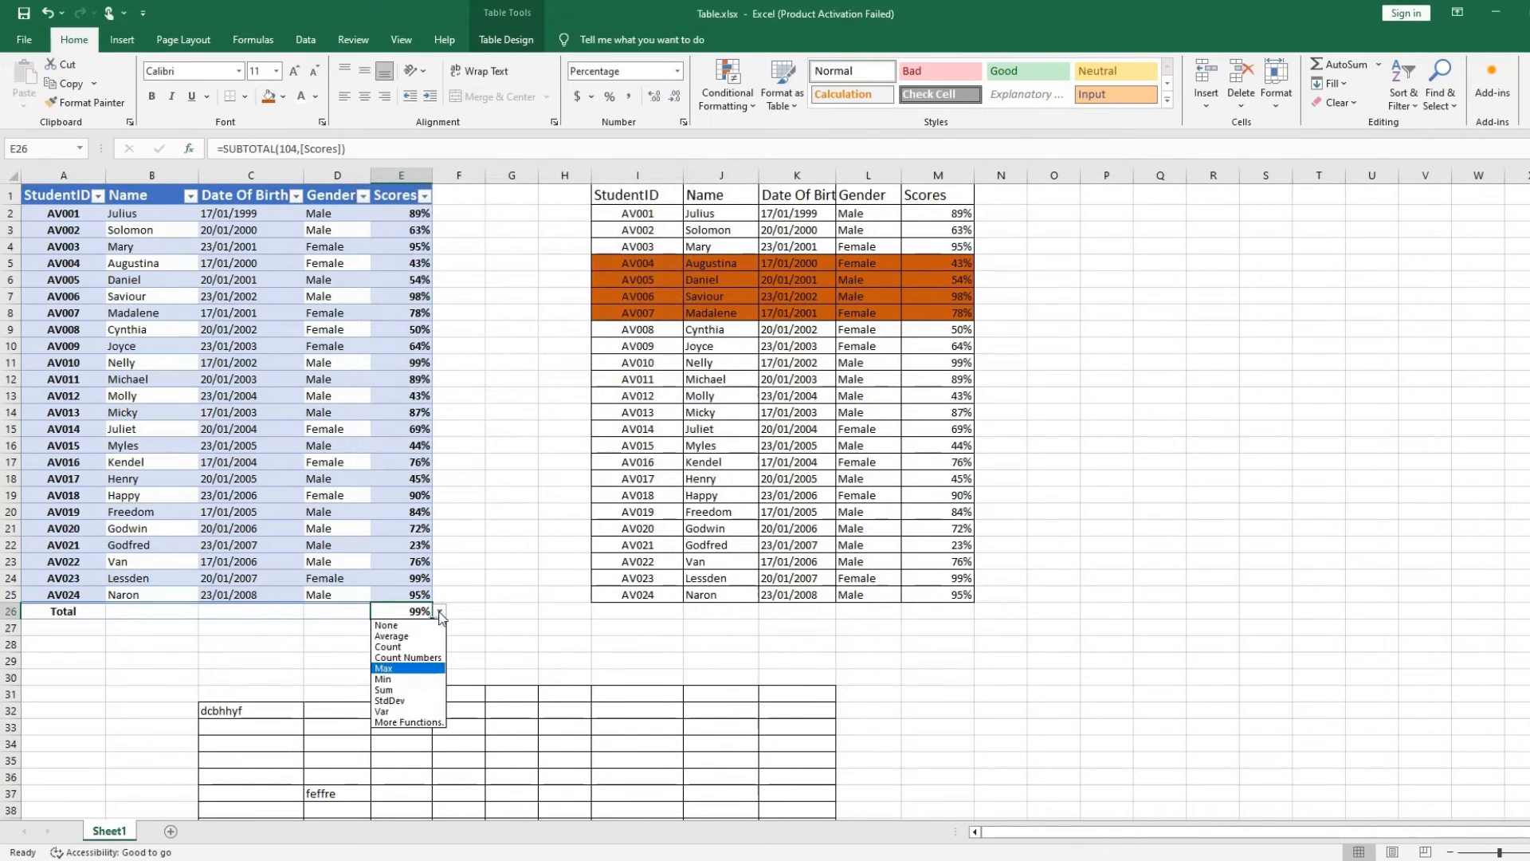
{"action": "left_click", "coordinate": [389, 690]}
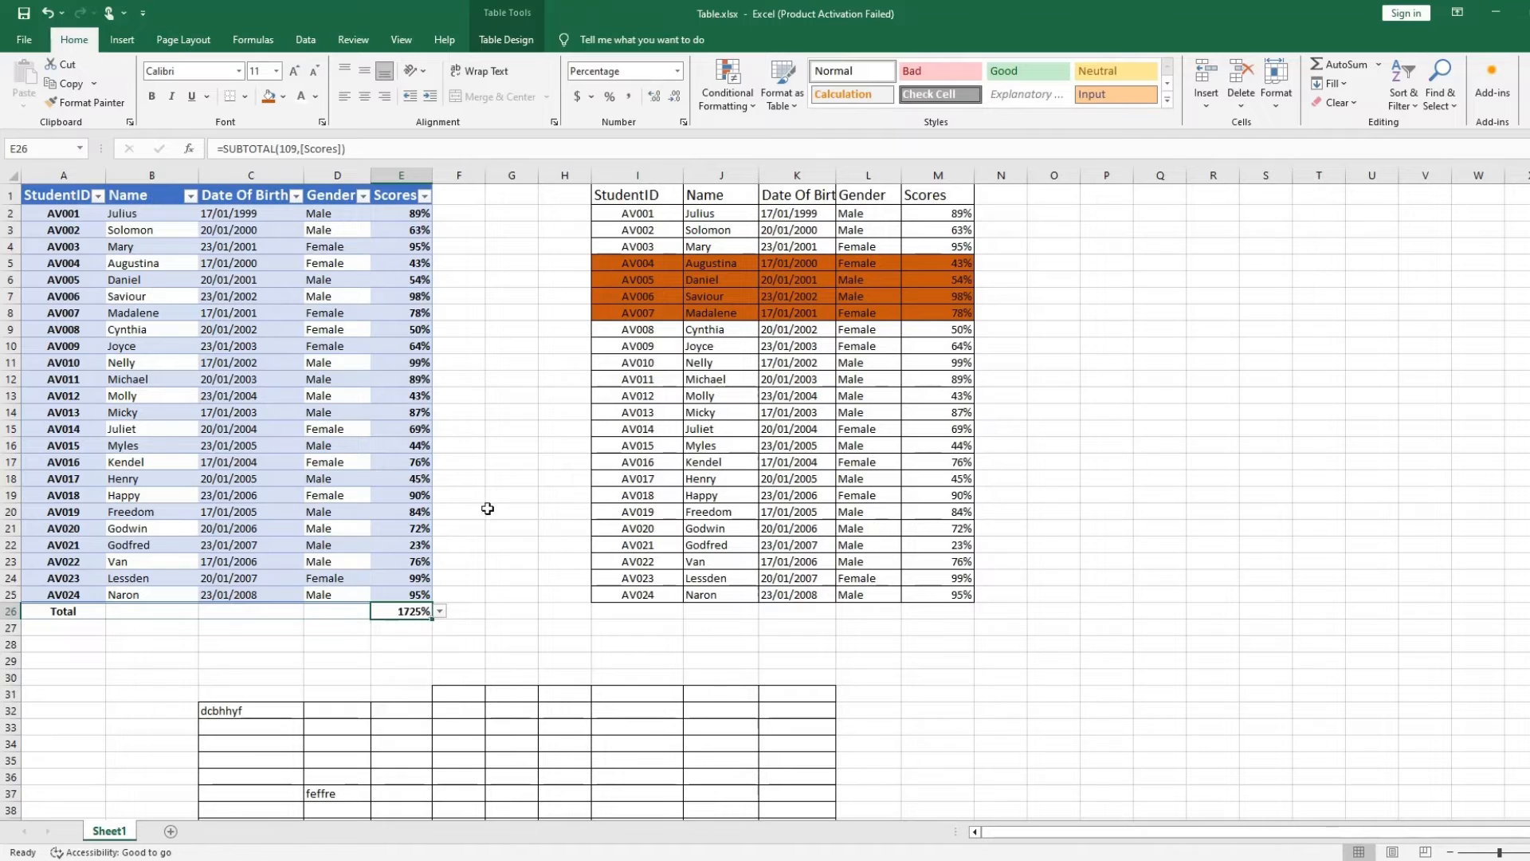
{"action": "left_click", "coordinate": [490, 498]}
Step: Rename the student table as "students"
{"action": "left_click", "coordinate": [253, 305]}
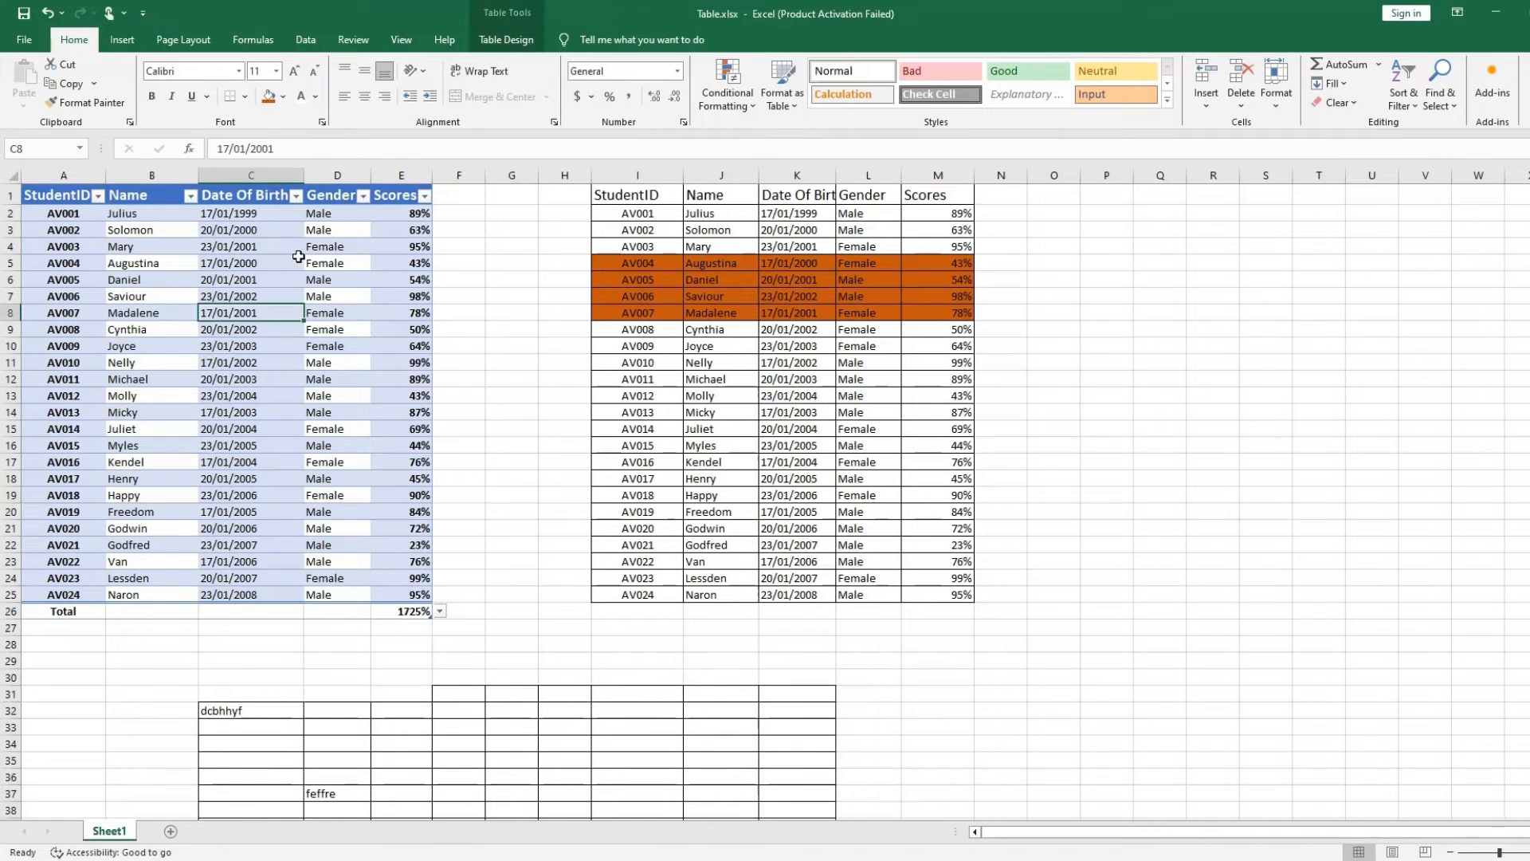
{"action": "left_click", "coordinate": [501, 40]}
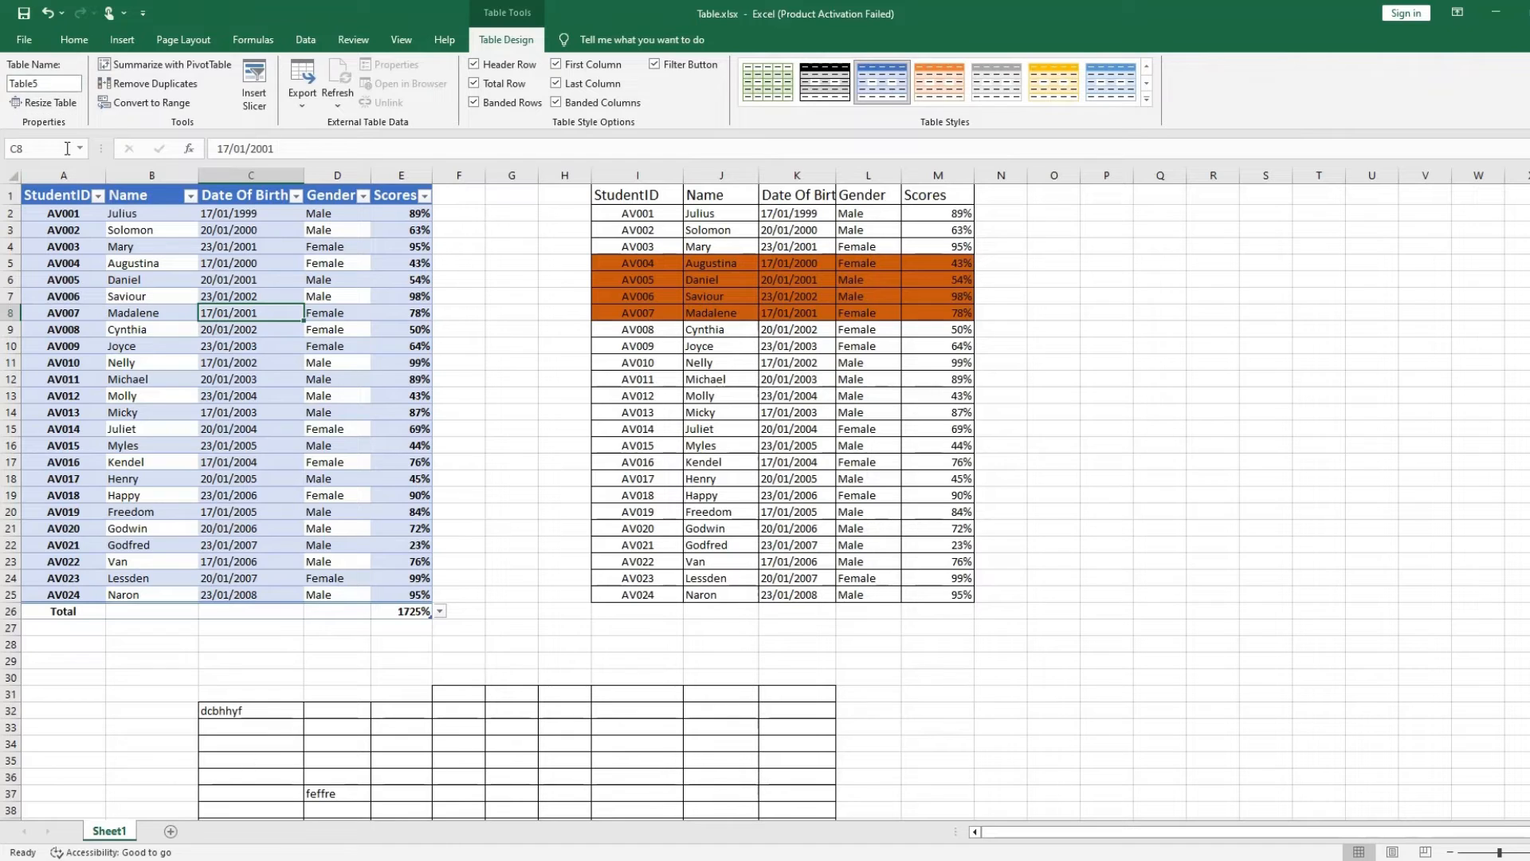
{"action": "left_click", "coordinate": [51, 84]}
{"action": "type", "text": "students"}
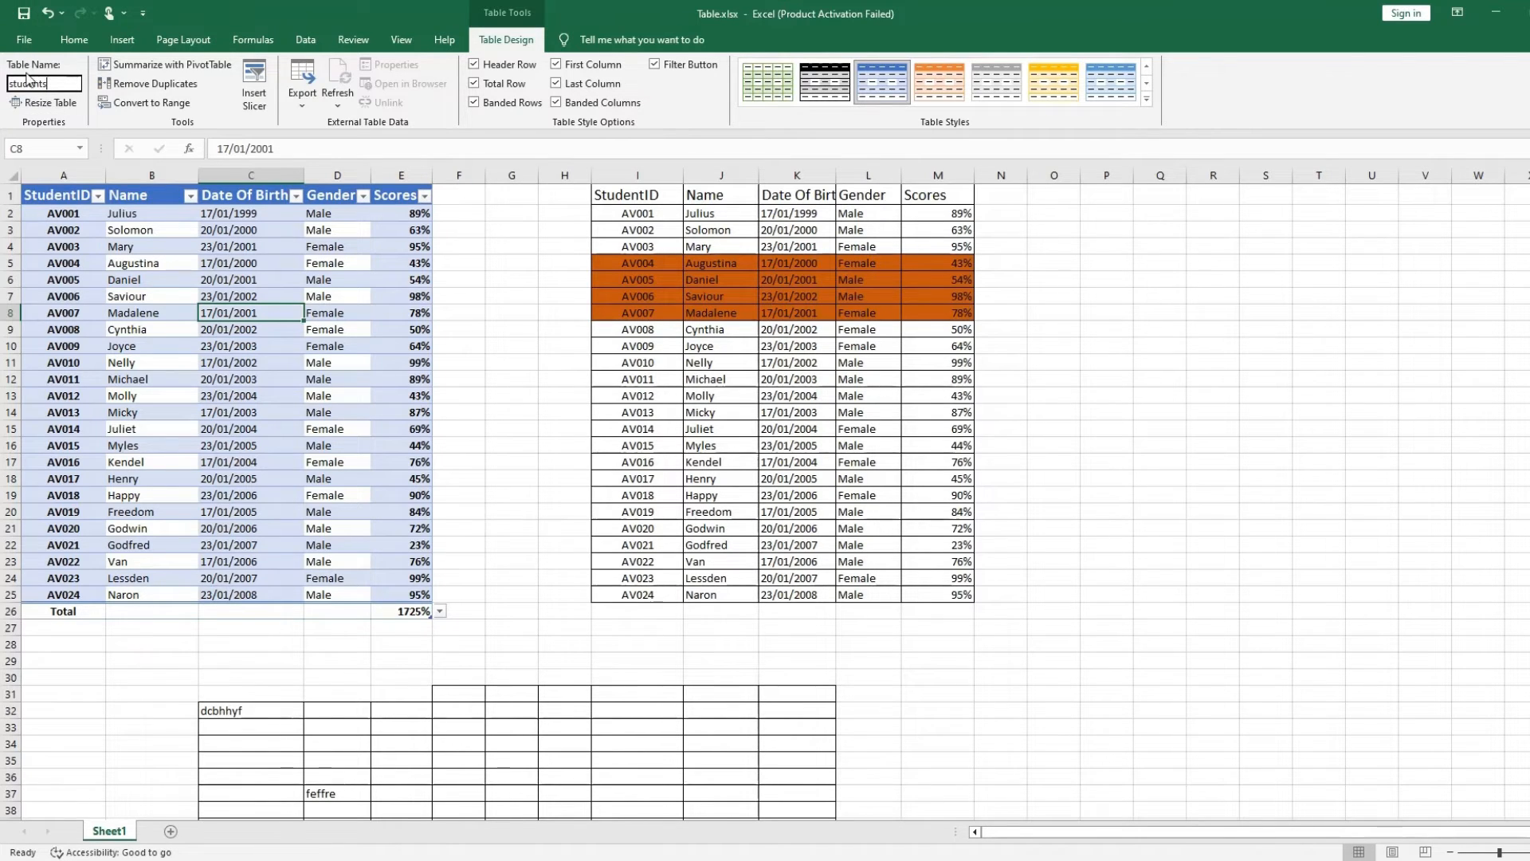
{"action": "left_click", "coordinate": [112, 356]}
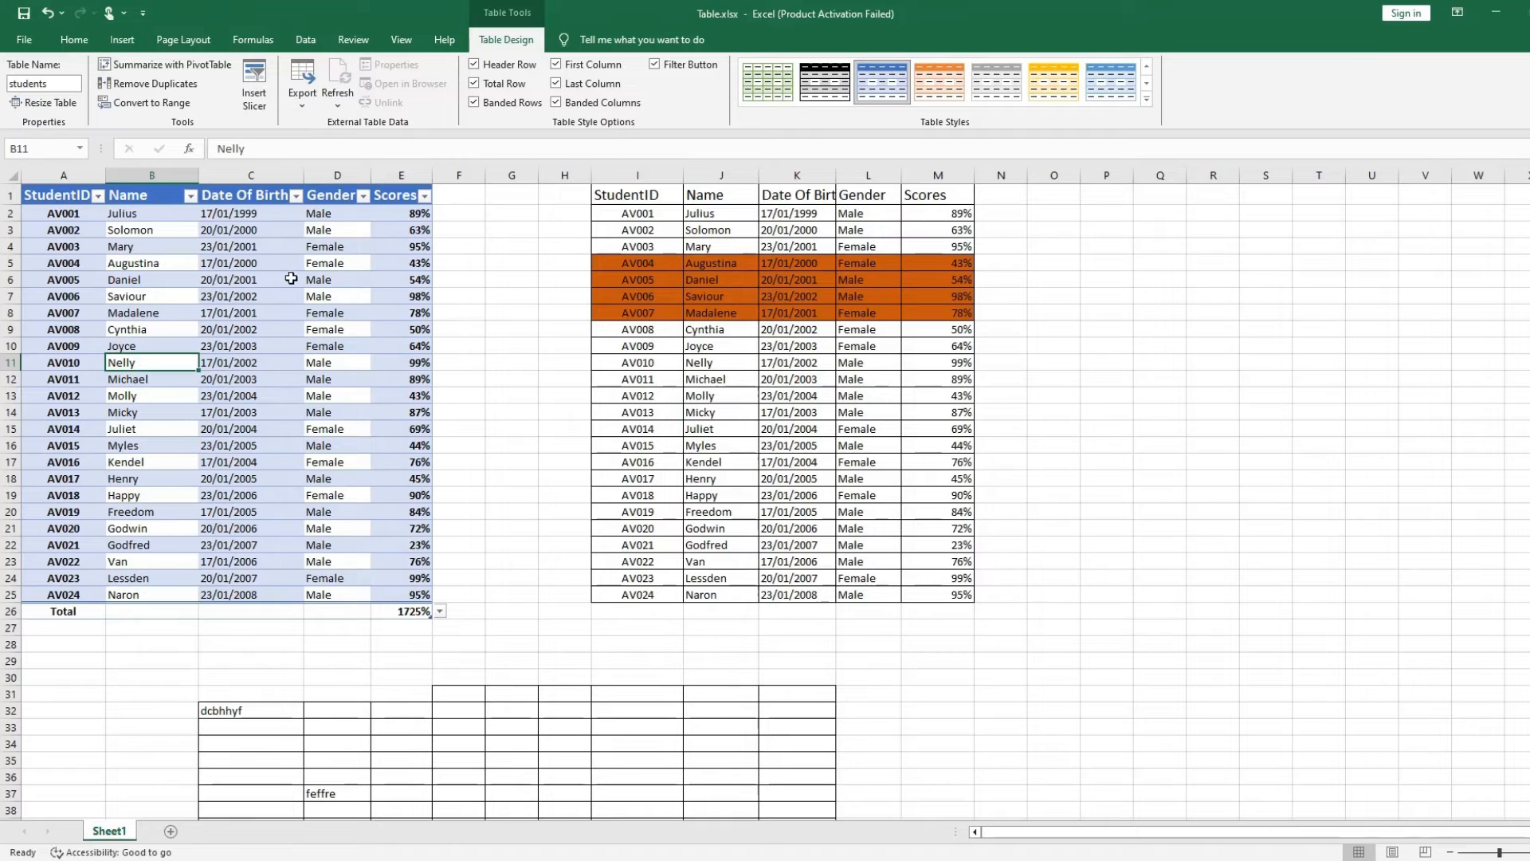
Step: Apply the solid-banded green Medium table style to the students table
{"action": "left_click", "coordinate": [318, 343]}
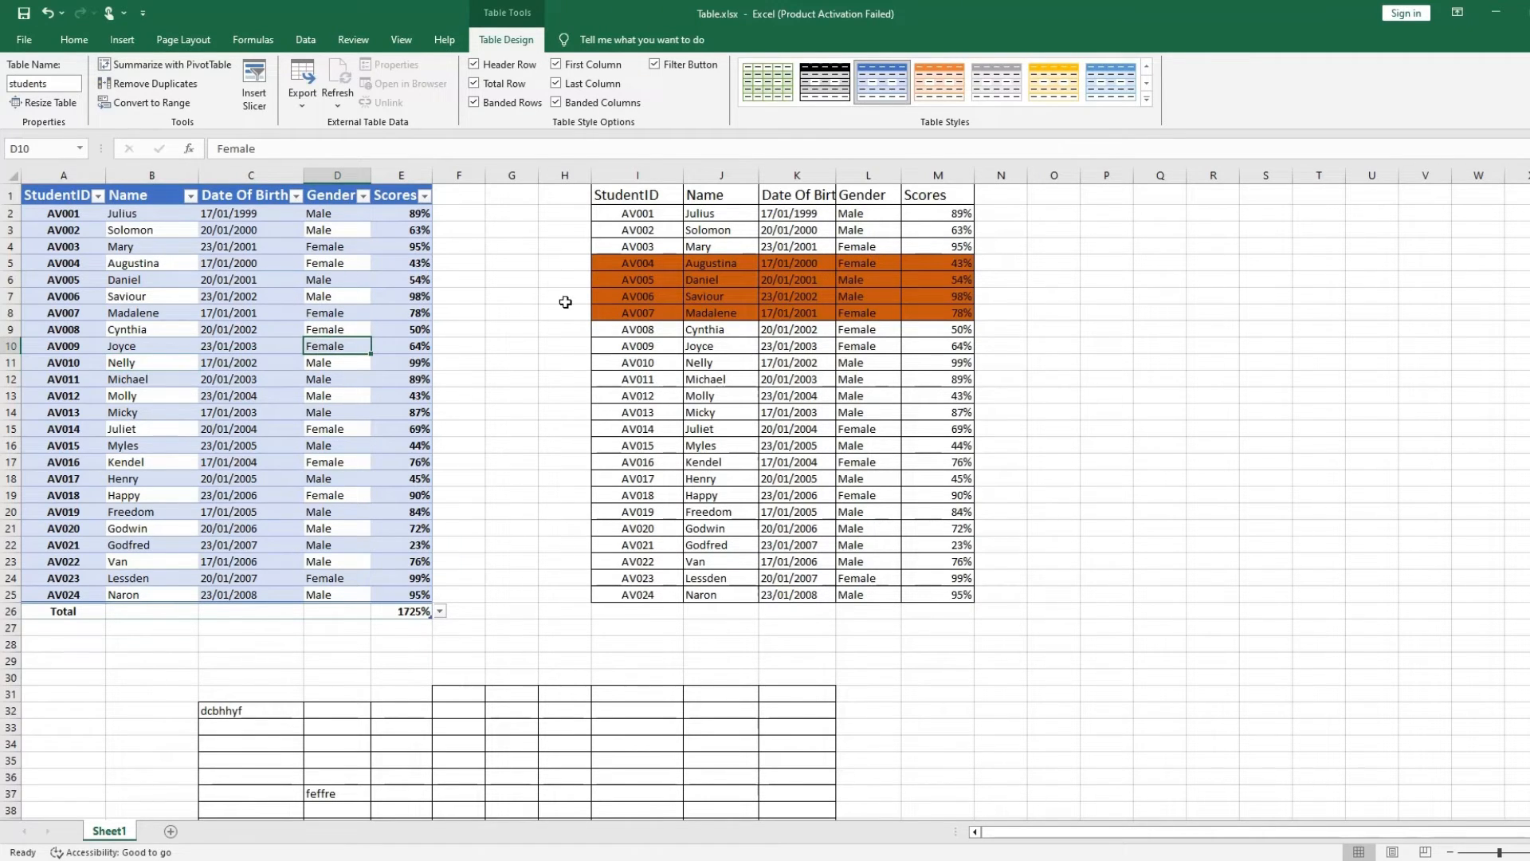
{"action": "left_click", "coordinate": [423, 313]}
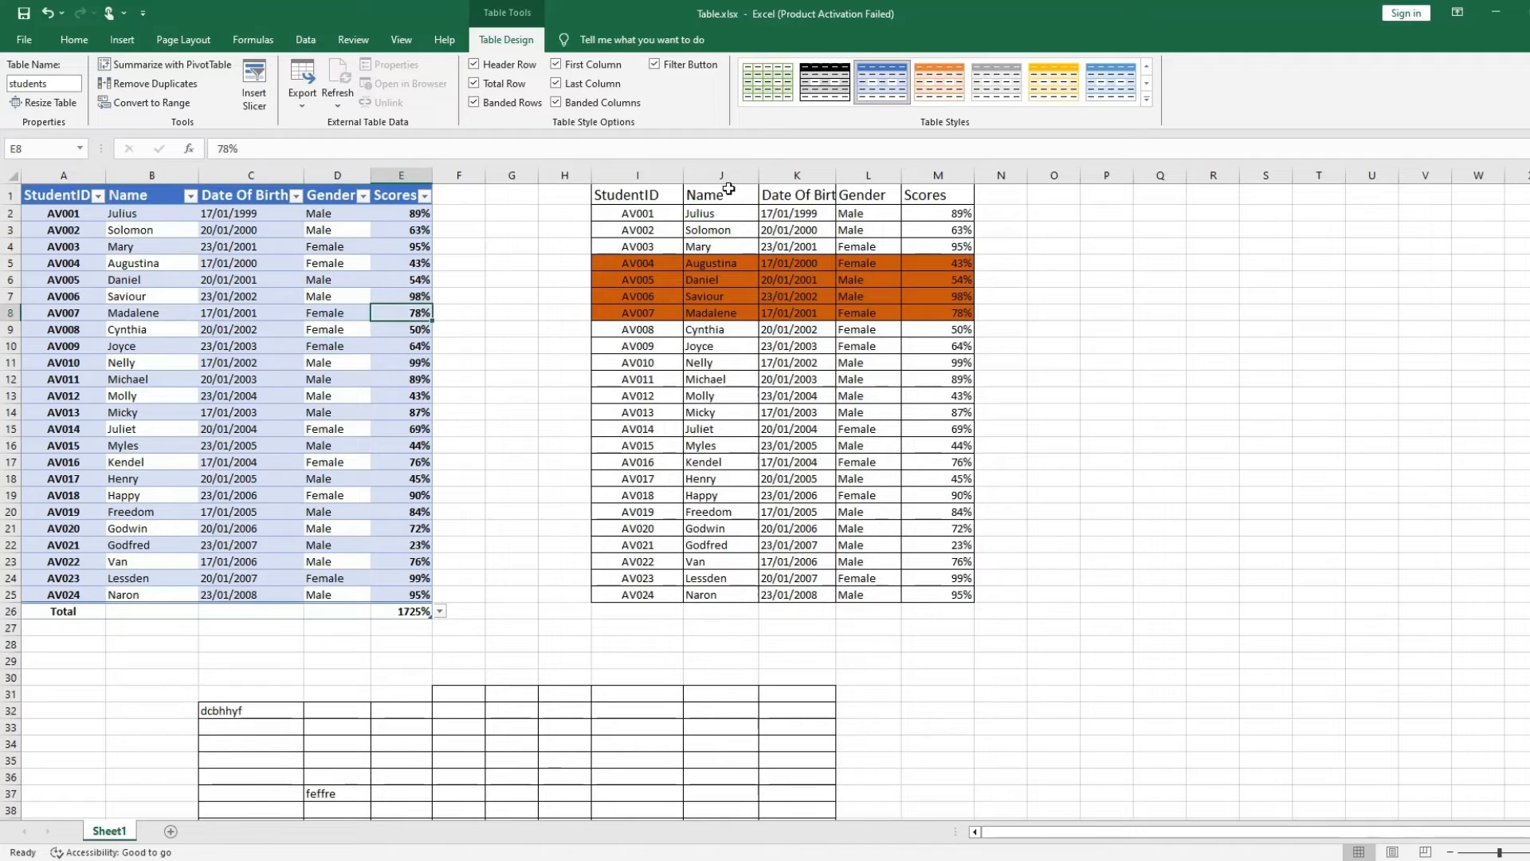
{"action": "left_click", "coordinate": [86, 195]}
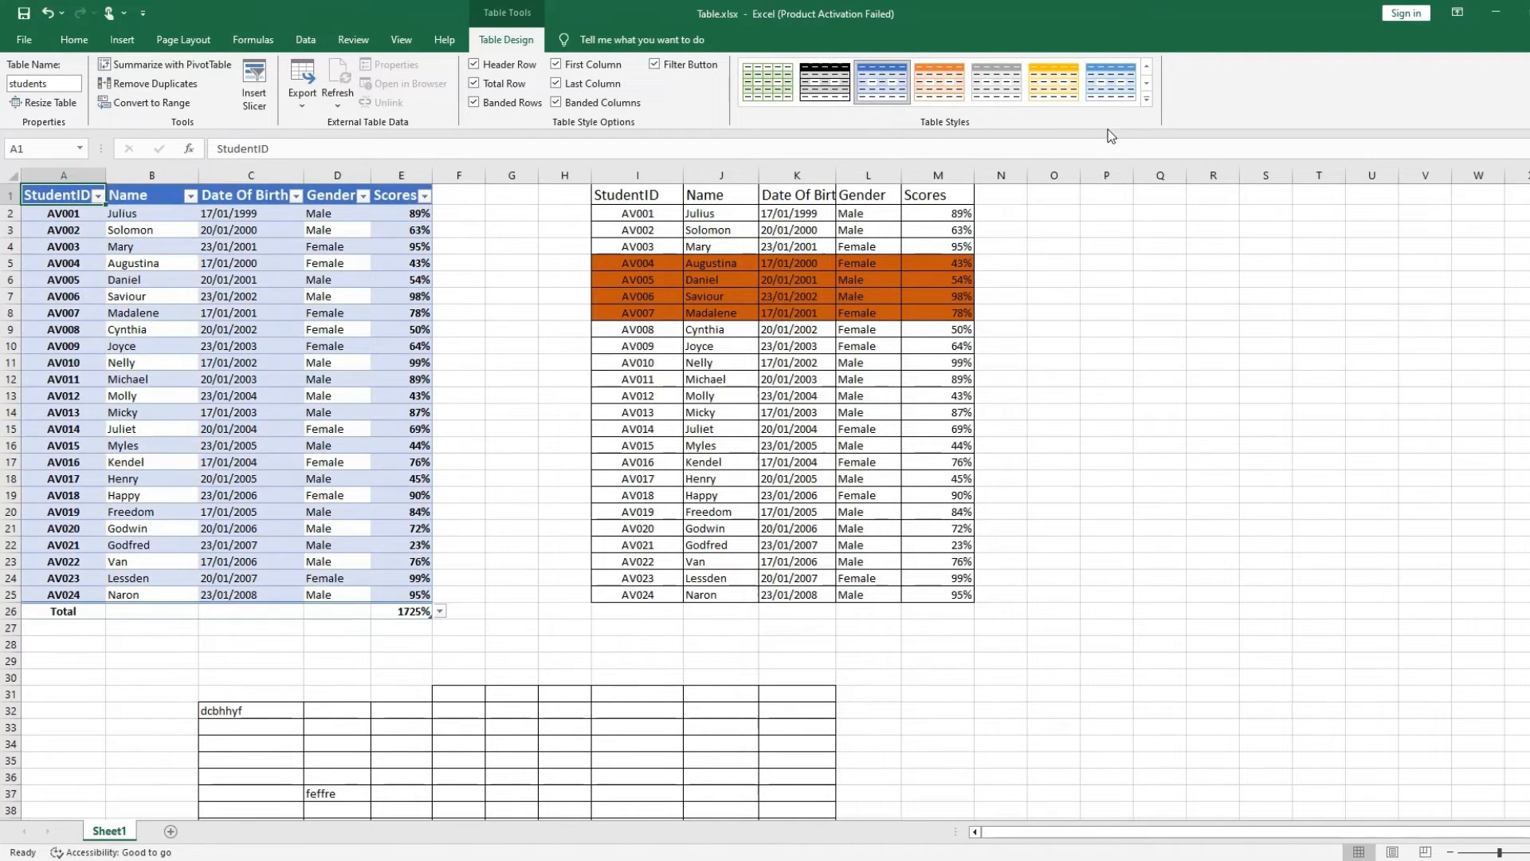
{"action": "left_click", "coordinate": [1147, 99]}
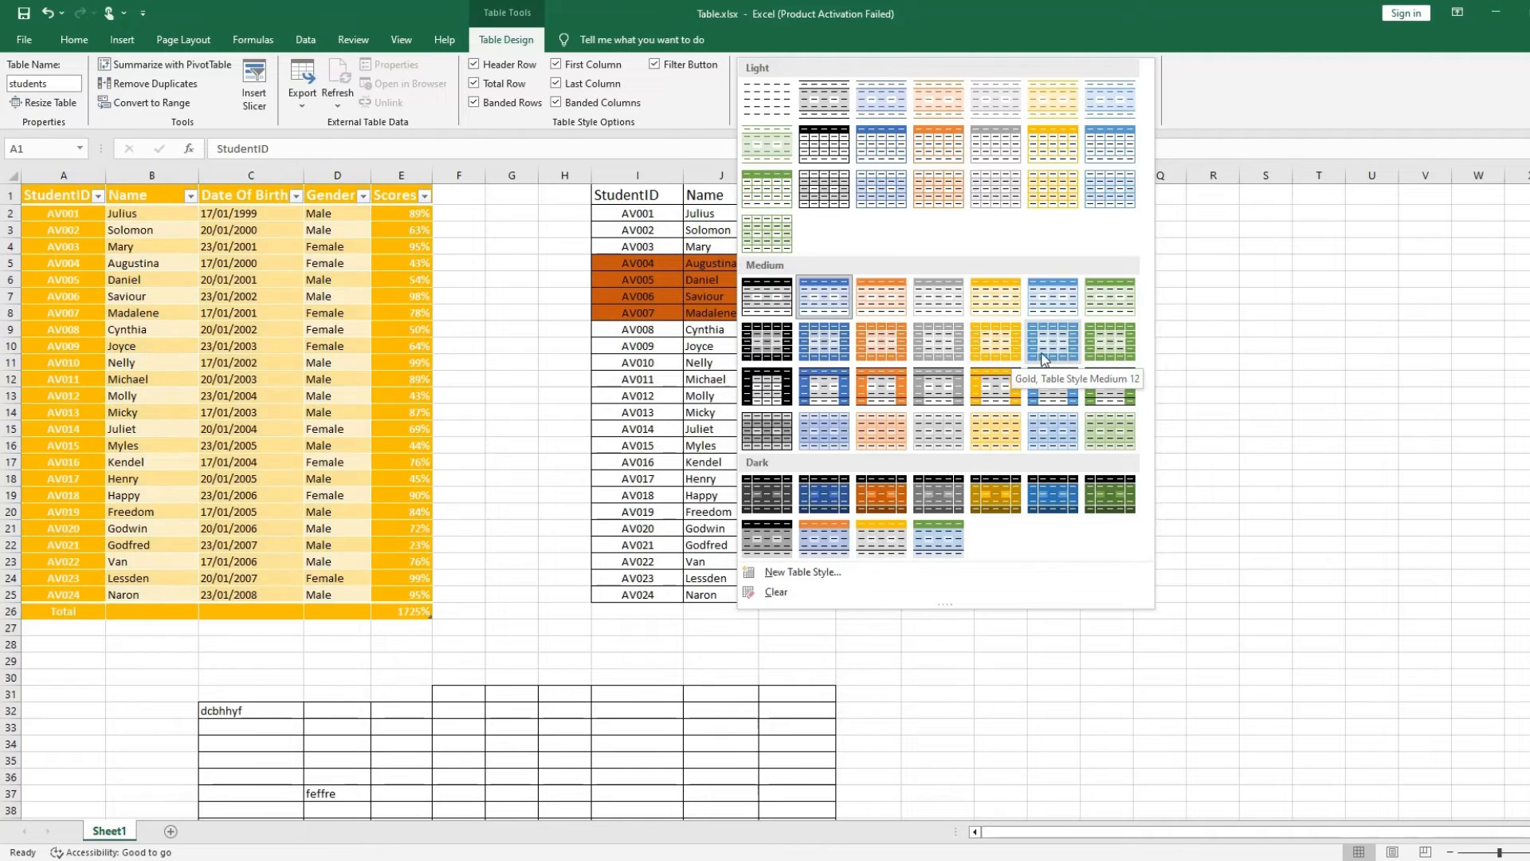
{"action": "left_click", "coordinate": [1096, 352]}
{"action": "left_click", "coordinate": [381, 363]}
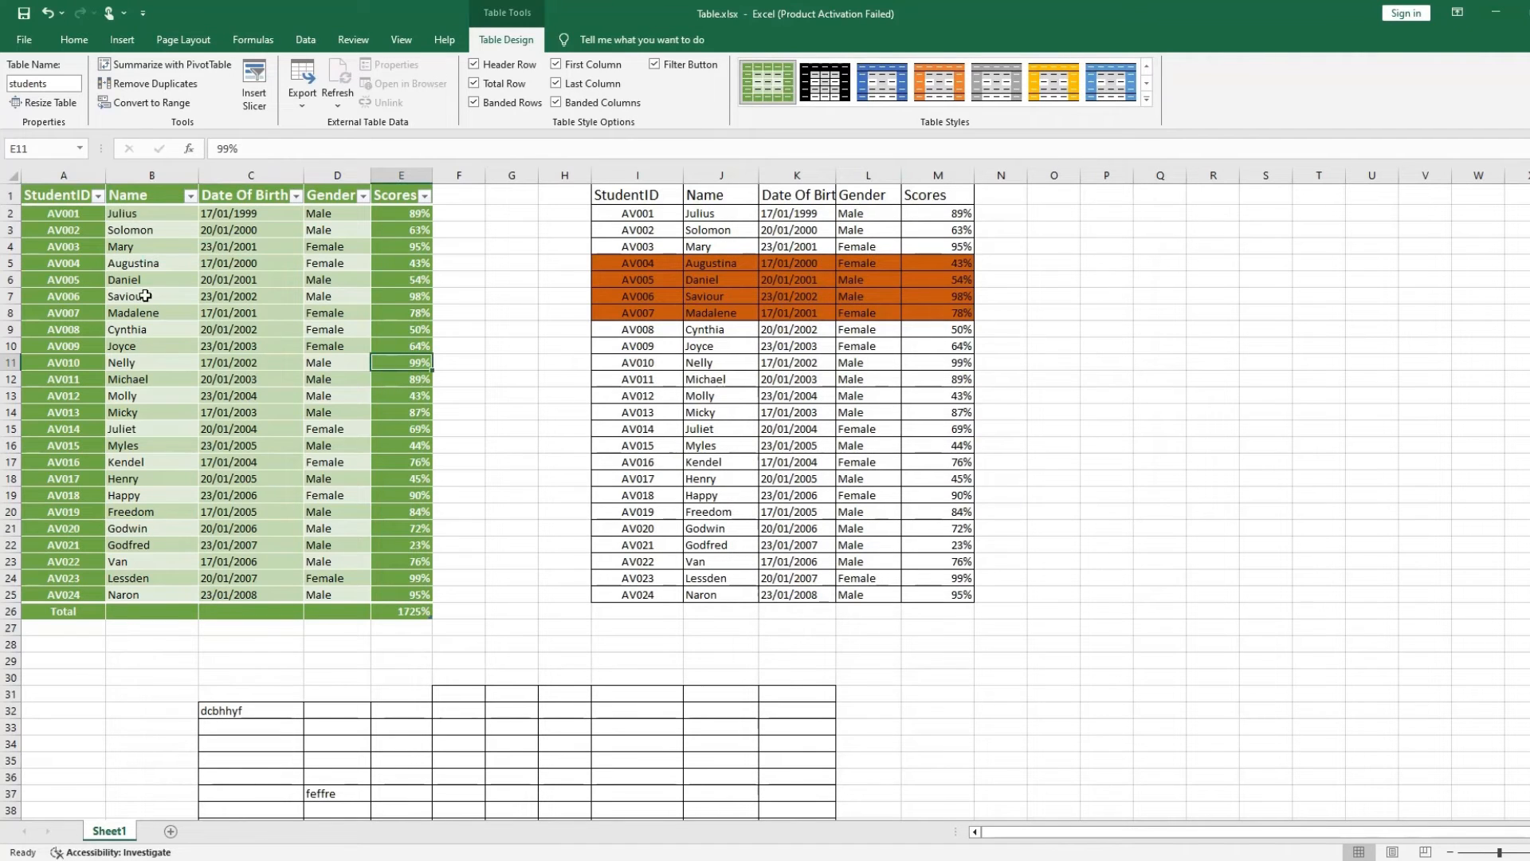
{"action": "left_click_drag", "start_coordinate": [56, 198], "coordinate": [397, 615]}
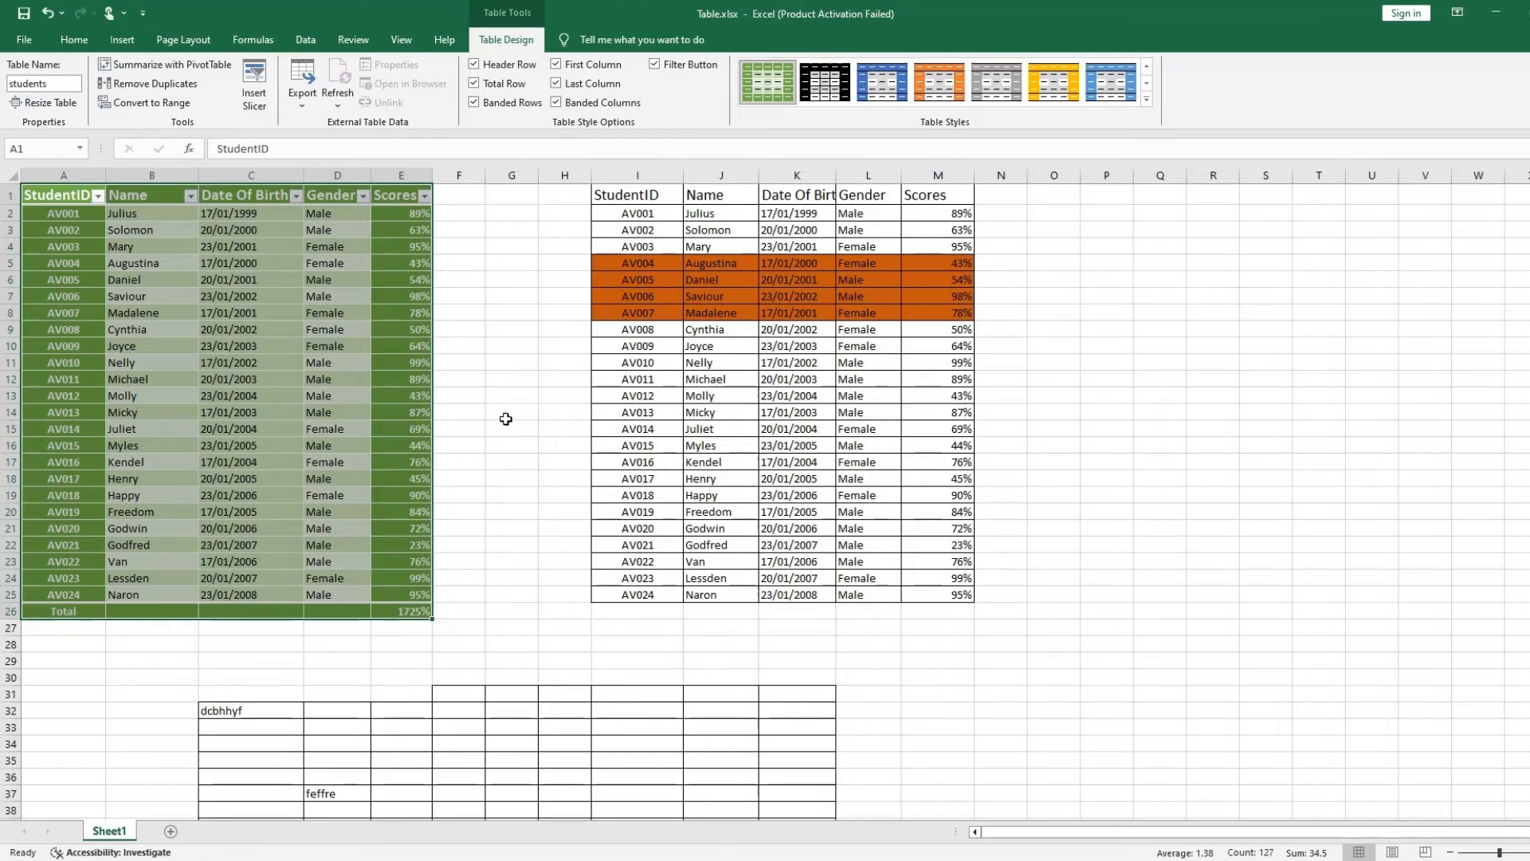
{"action": "left_click", "coordinate": [507, 413]}
Step: Create a new custom table style for the students table, keeping the default name and leaving all table elements unformatted
{"action": "left_click", "coordinate": [343, 379]}
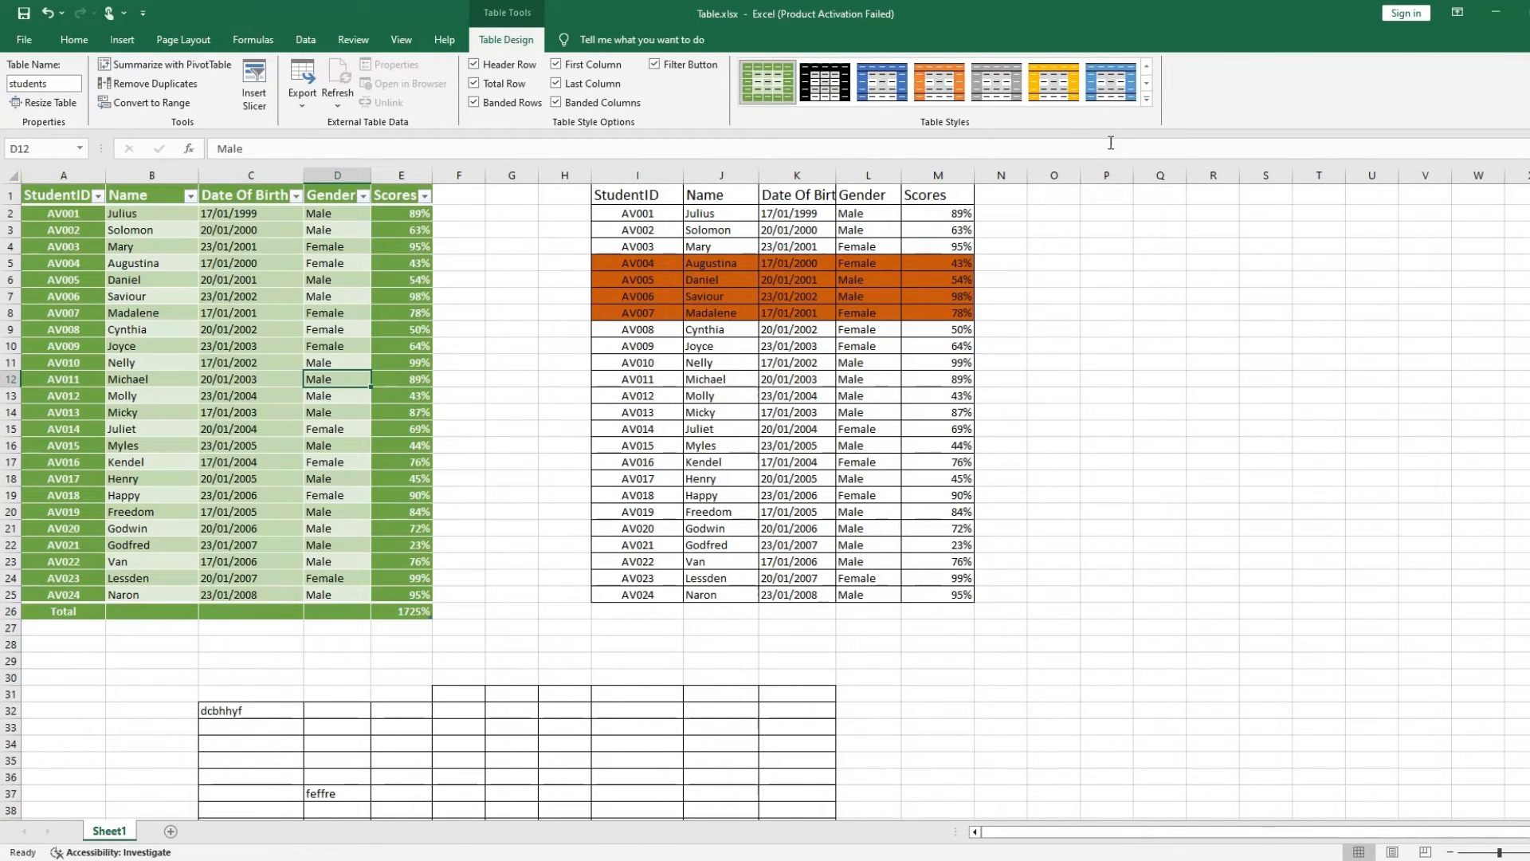
{"action": "left_click", "coordinate": [1146, 99]}
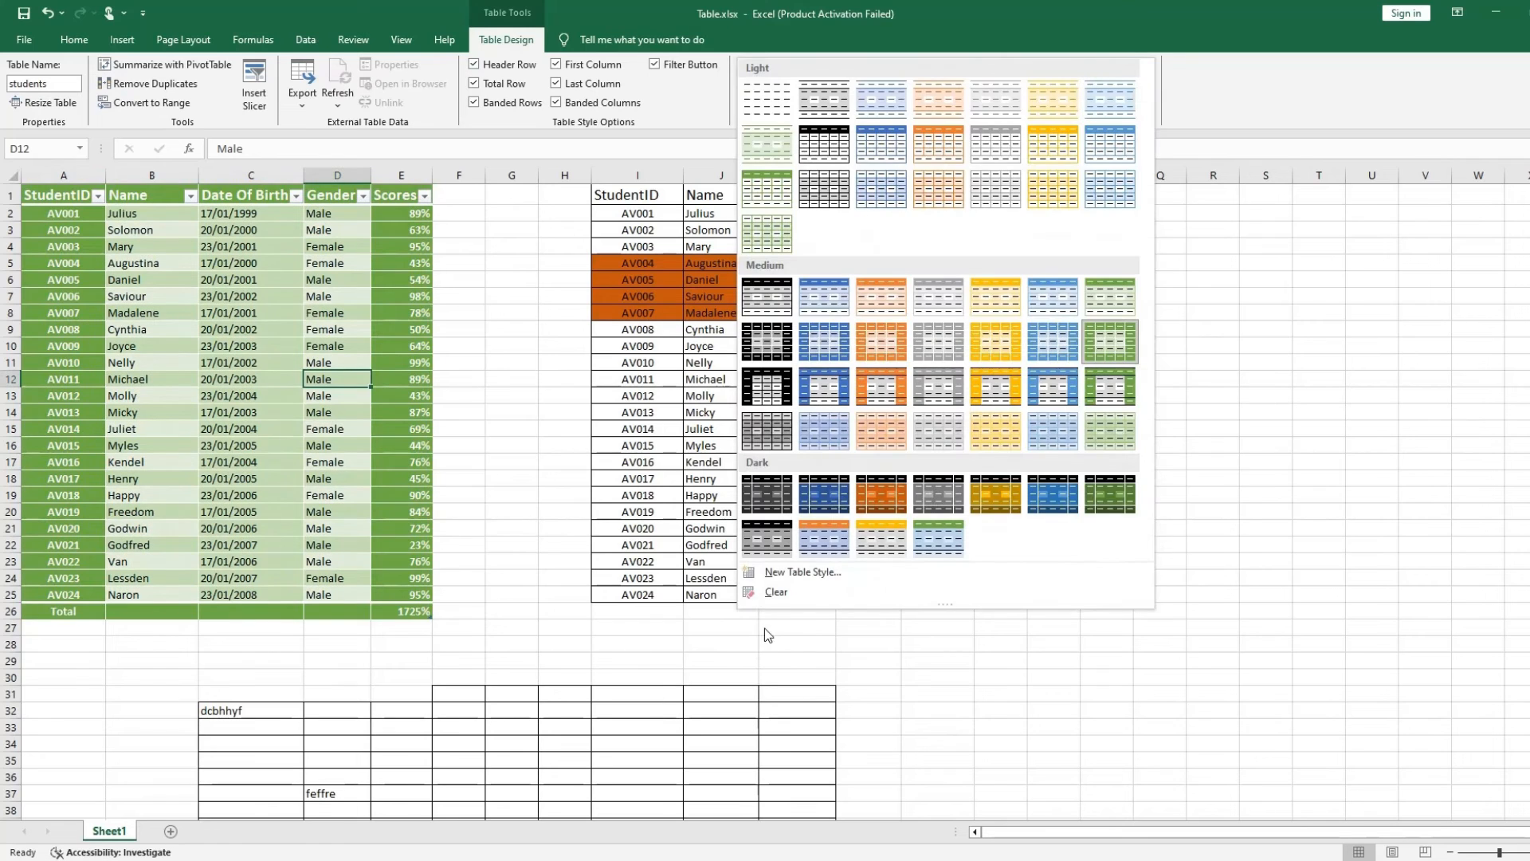
{"action": "left_click", "coordinate": [865, 575]}
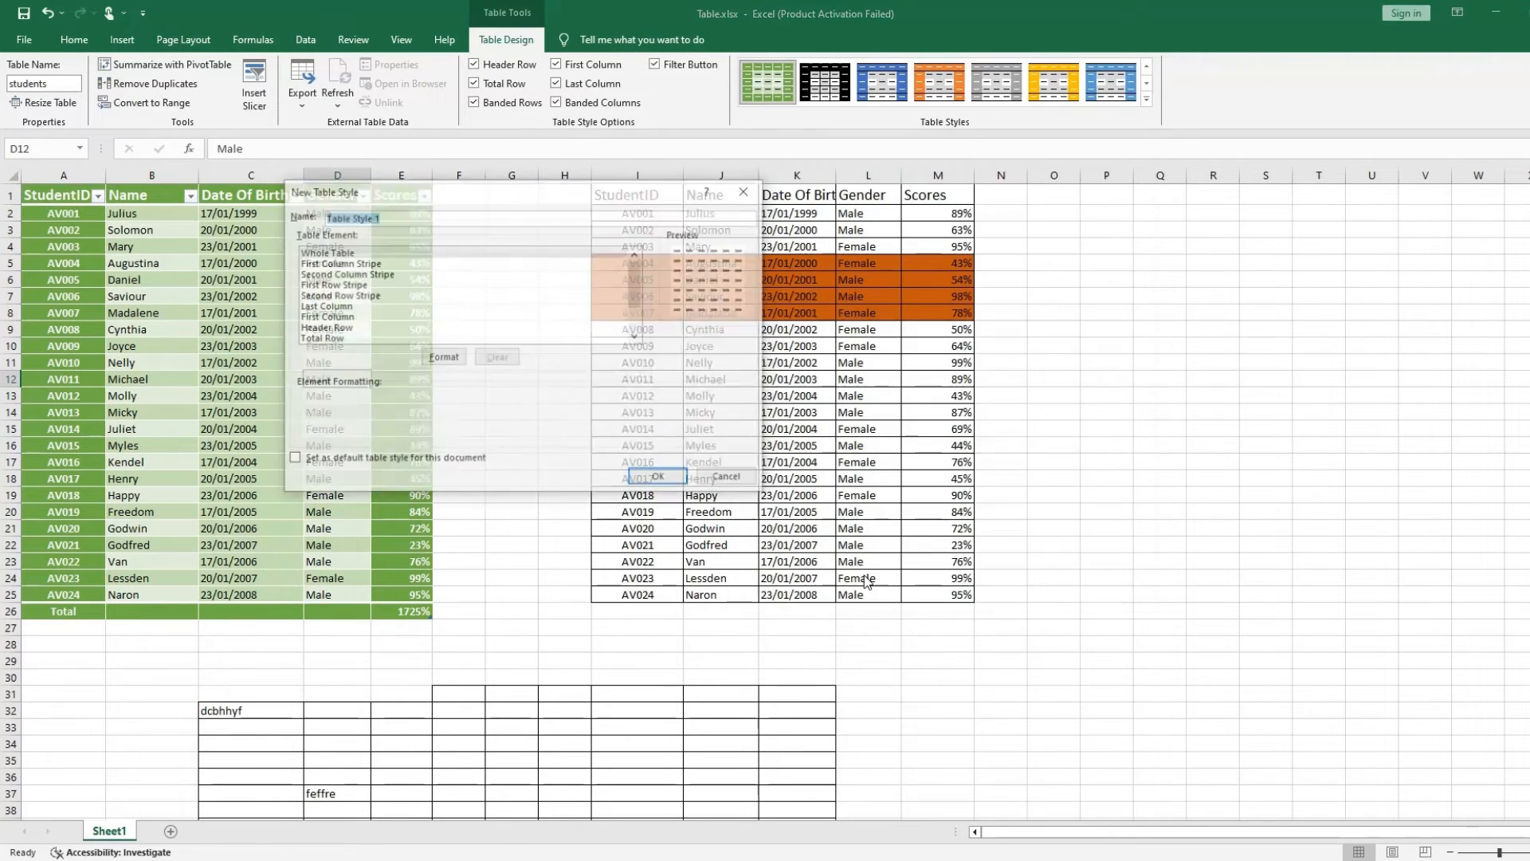
{"action": "left_click_drag", "start_coordinate": [504, 188], "coordinate": [792, 228]}
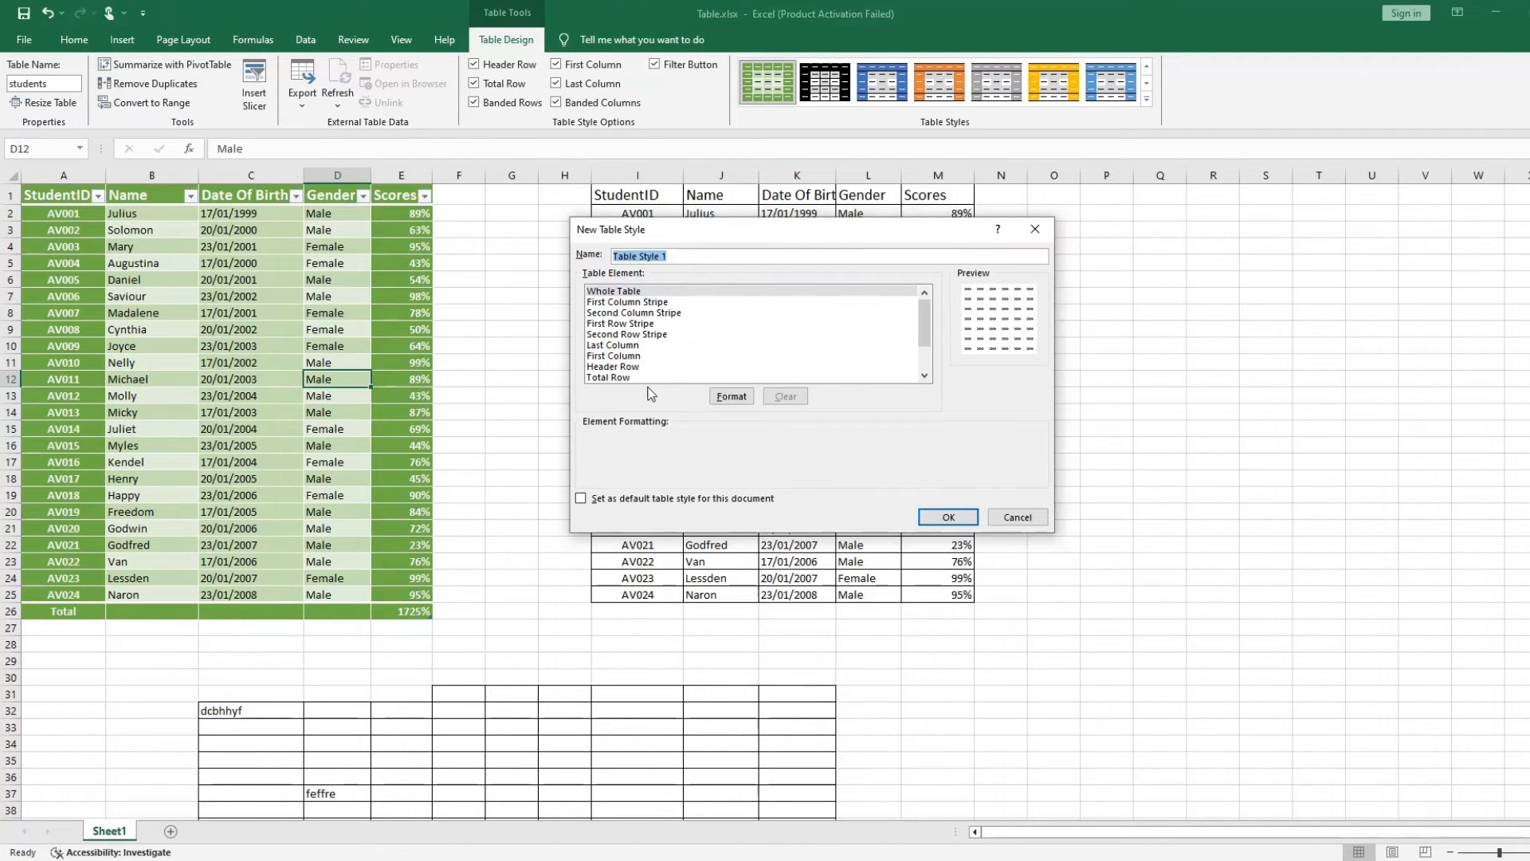
{"action": "scroll", "coordinate": [655, 374], "scroll_direction": "down", "scroll_amount": 2}
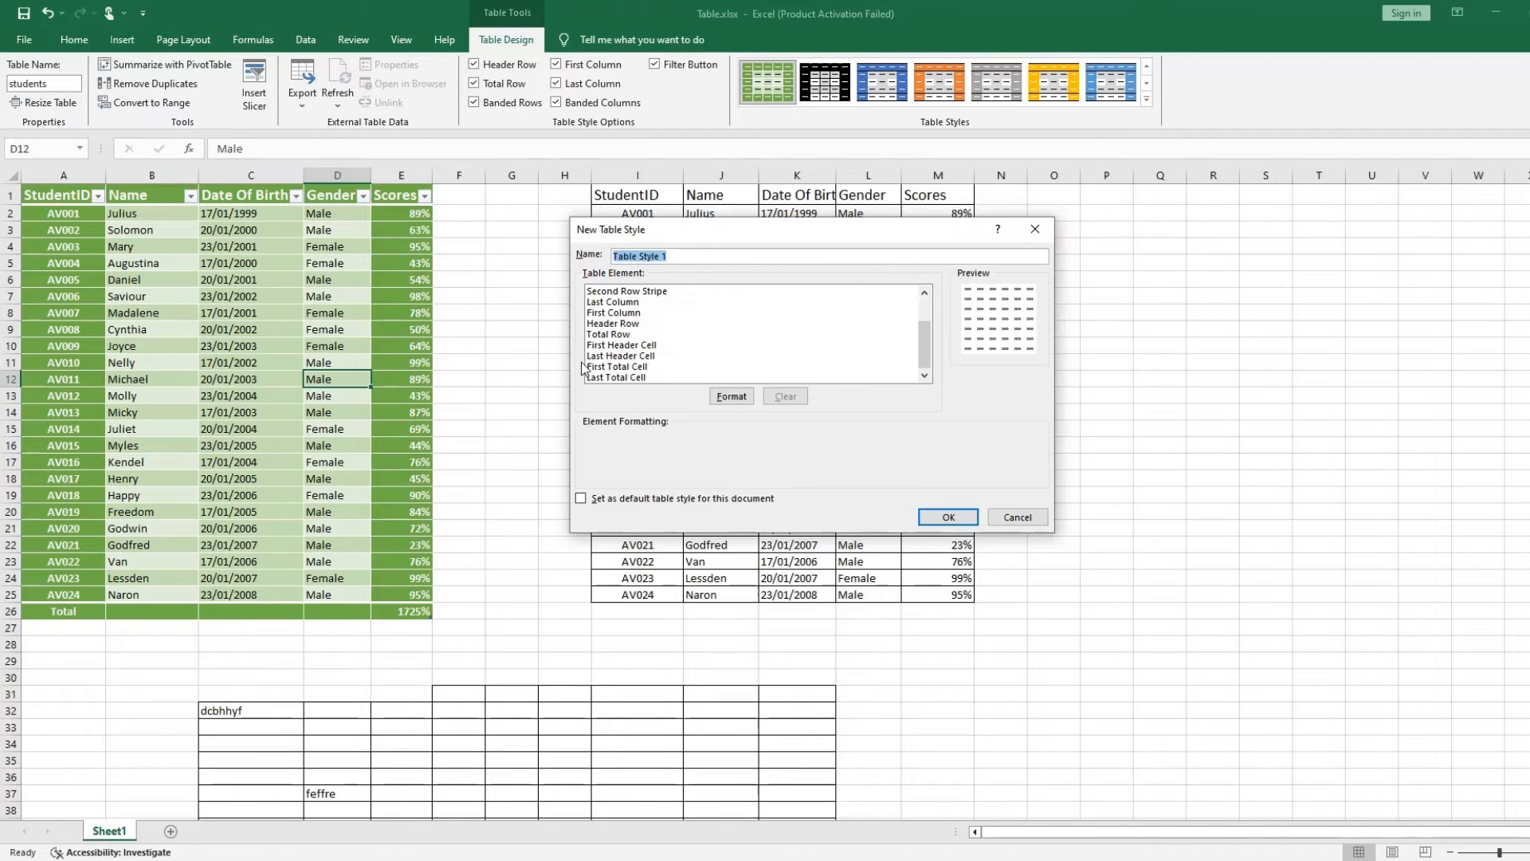
{"action": "left_click", "coordinate": [936, 519]}
{"action": "left_click", "coordinate": [202, 266]}
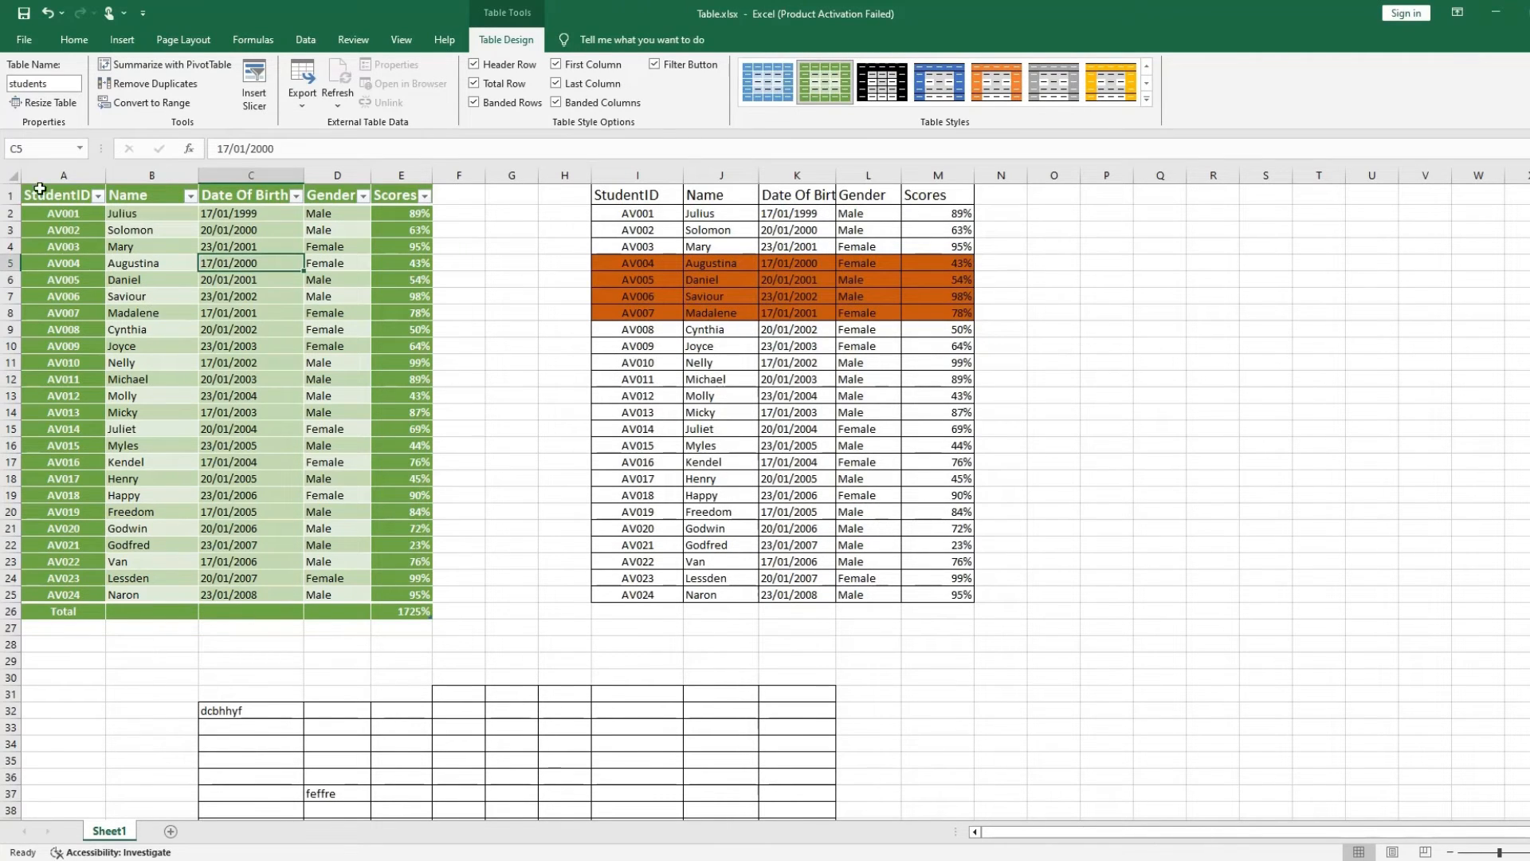
Step: Clear the table style from the whole students table, A1:E26
{"action": "left_click_drag", "start_coordinate": [30, 189], "coordinate": [321, 558]}
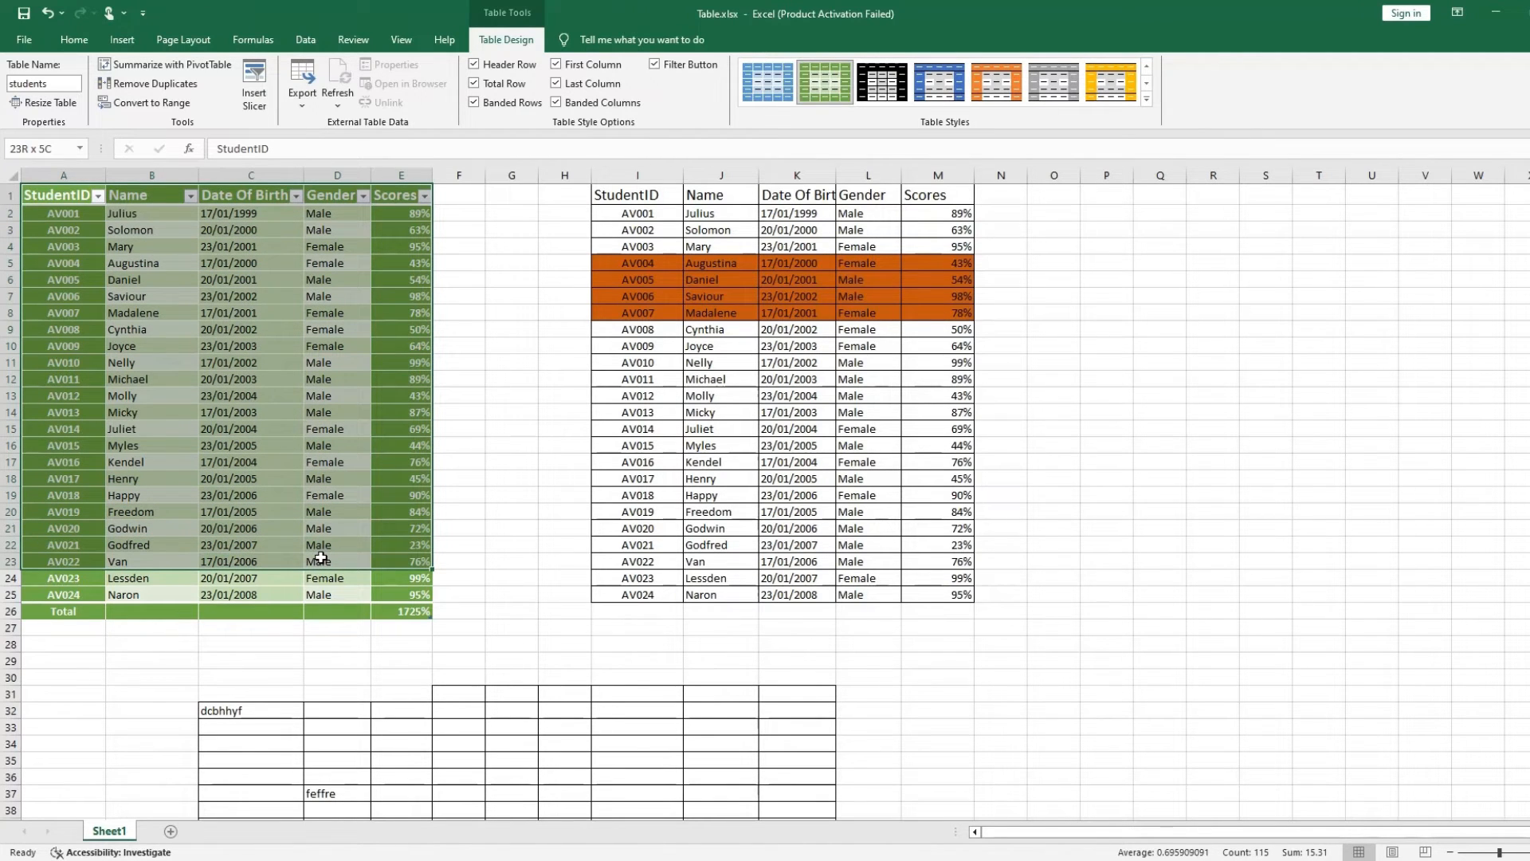
{"action": "left_click_drag", "start_coordinate": [321, 558], "coordinate": [325, 605]}
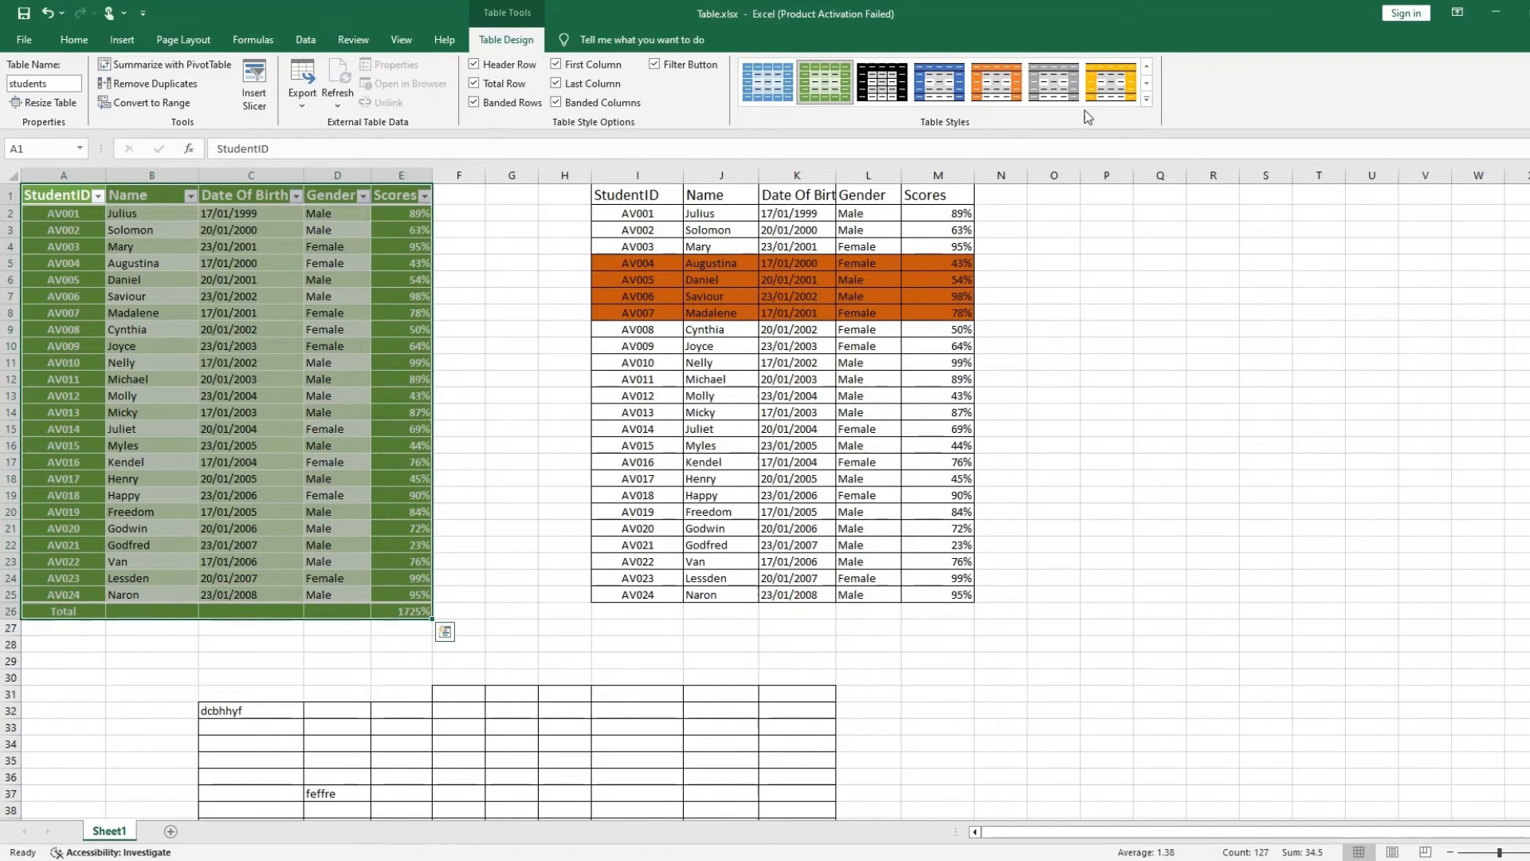
{"action": "left_click", "coordinate": [1146, 99]}
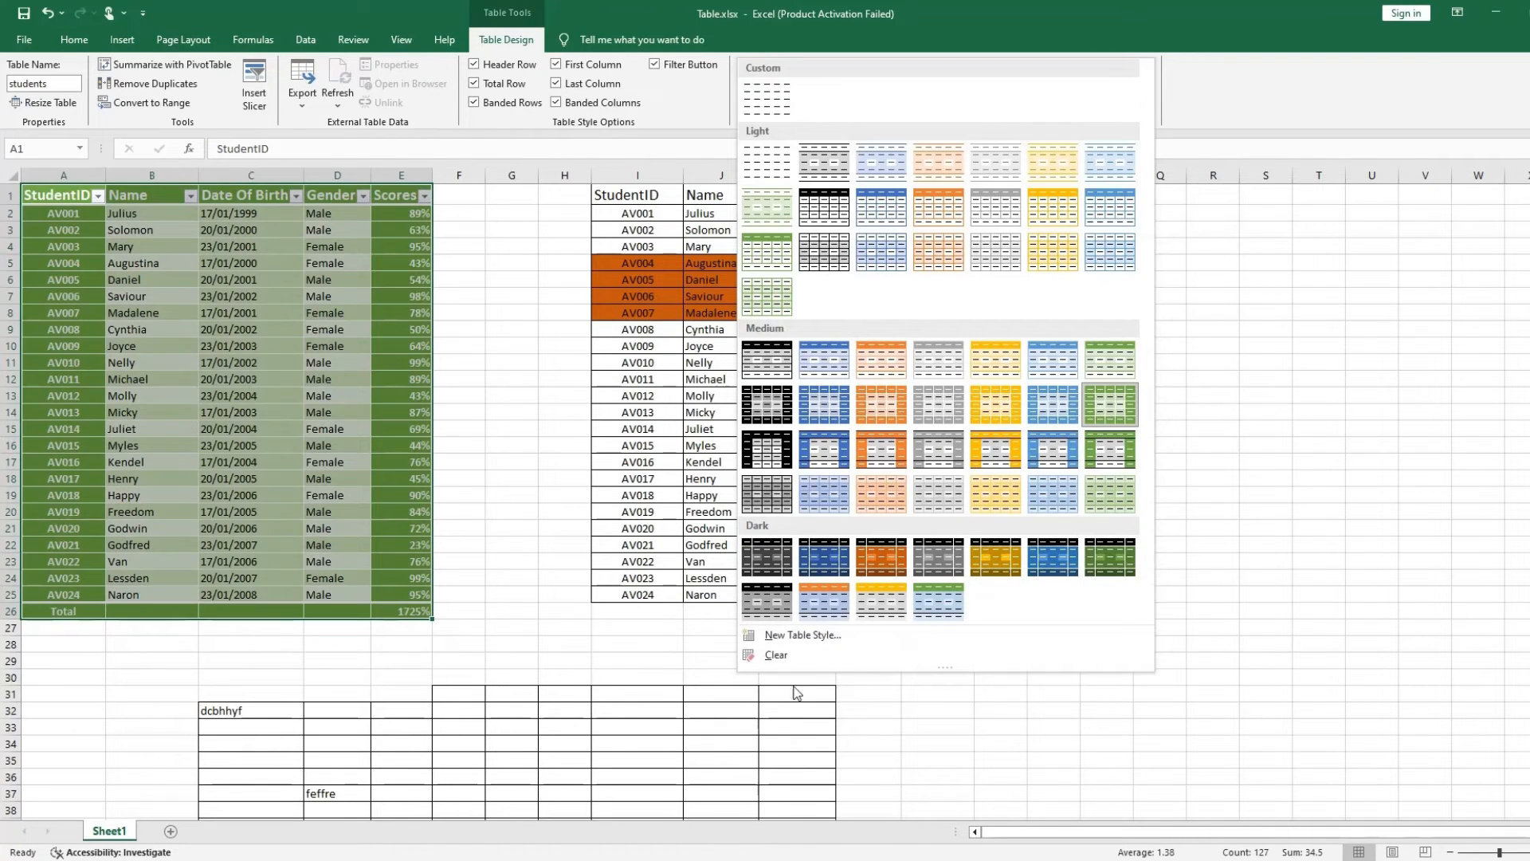
{"action": "left_click", "coordinate": [789, 658]}
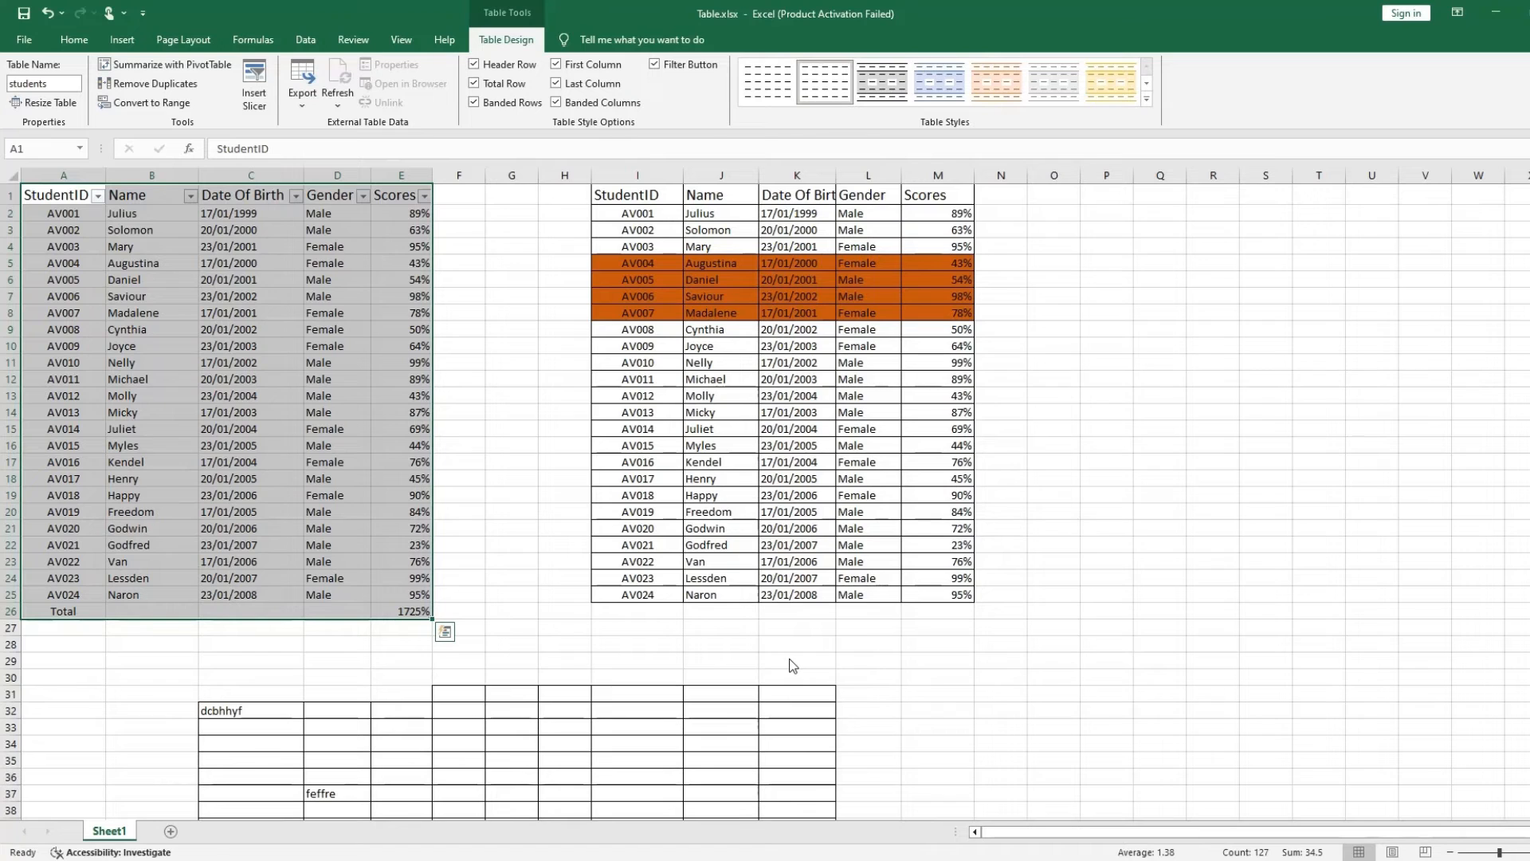
{"action": "left_click", "coordinate": [1147, 101]}
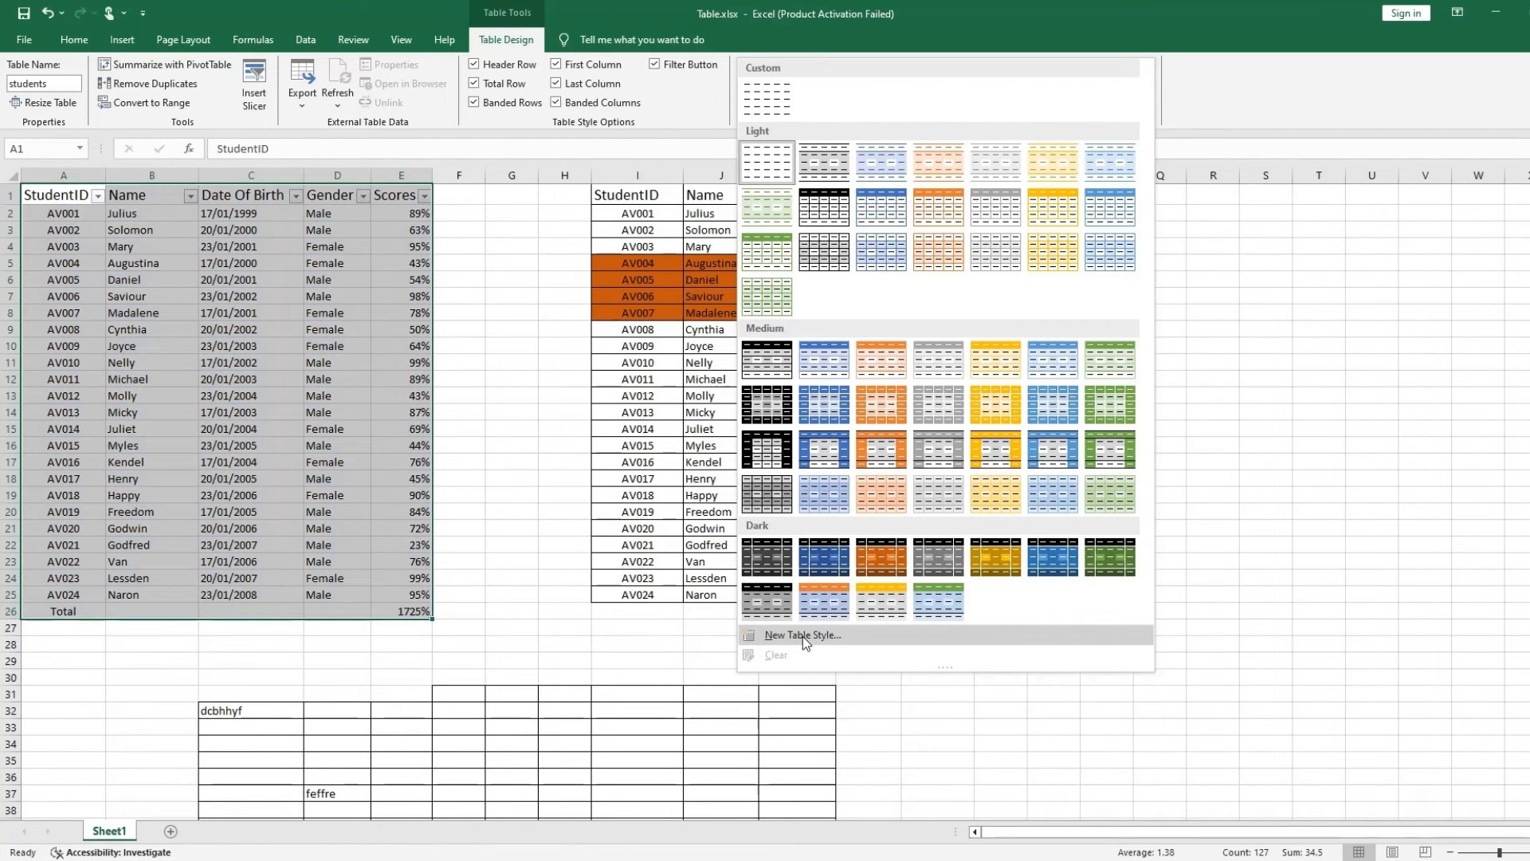
{"action": "left_click", "coordinate": [538, 551]}
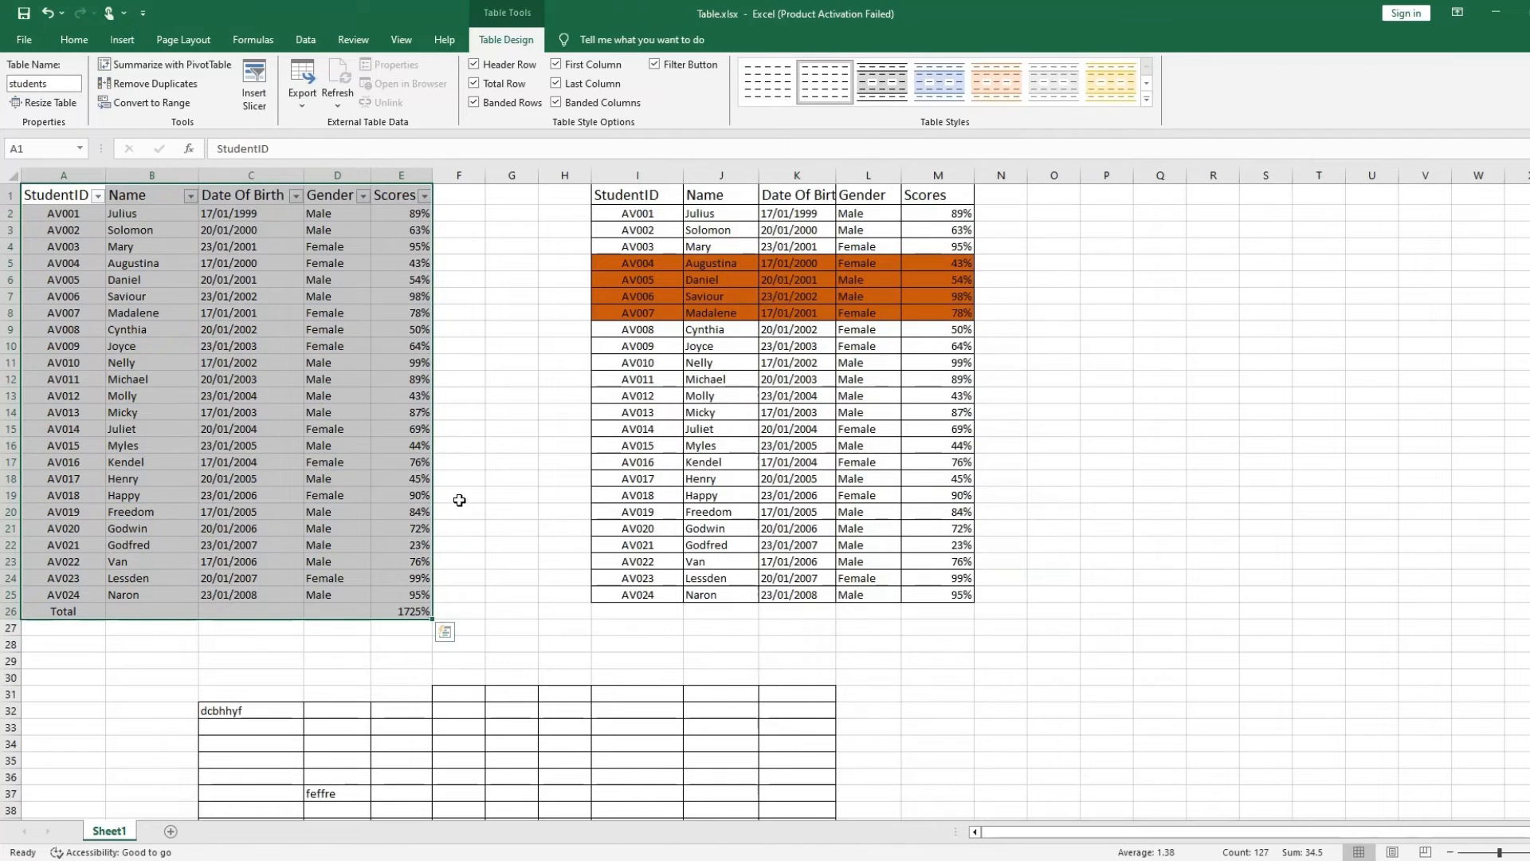
{"action": "left_click", "coordinate": [482, 442]}
{"action": "left_click", "coordinate": [511, 345]}
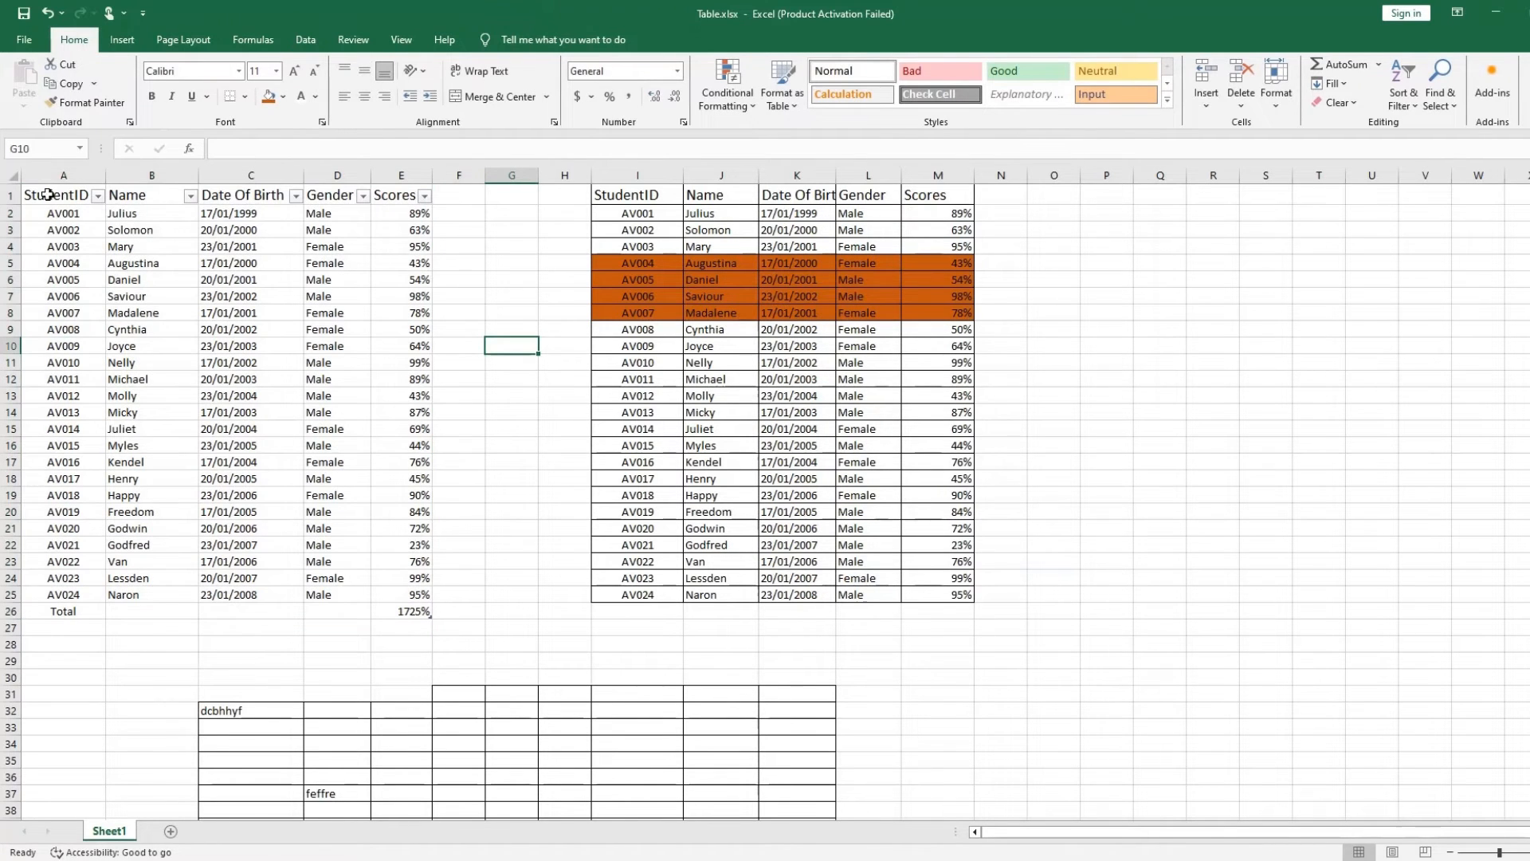
Step: Undo the clearing of the students table's style
{"action": "left_click_drag", "start_coordinate": [59, 193], "coordinate": [403, 617]}
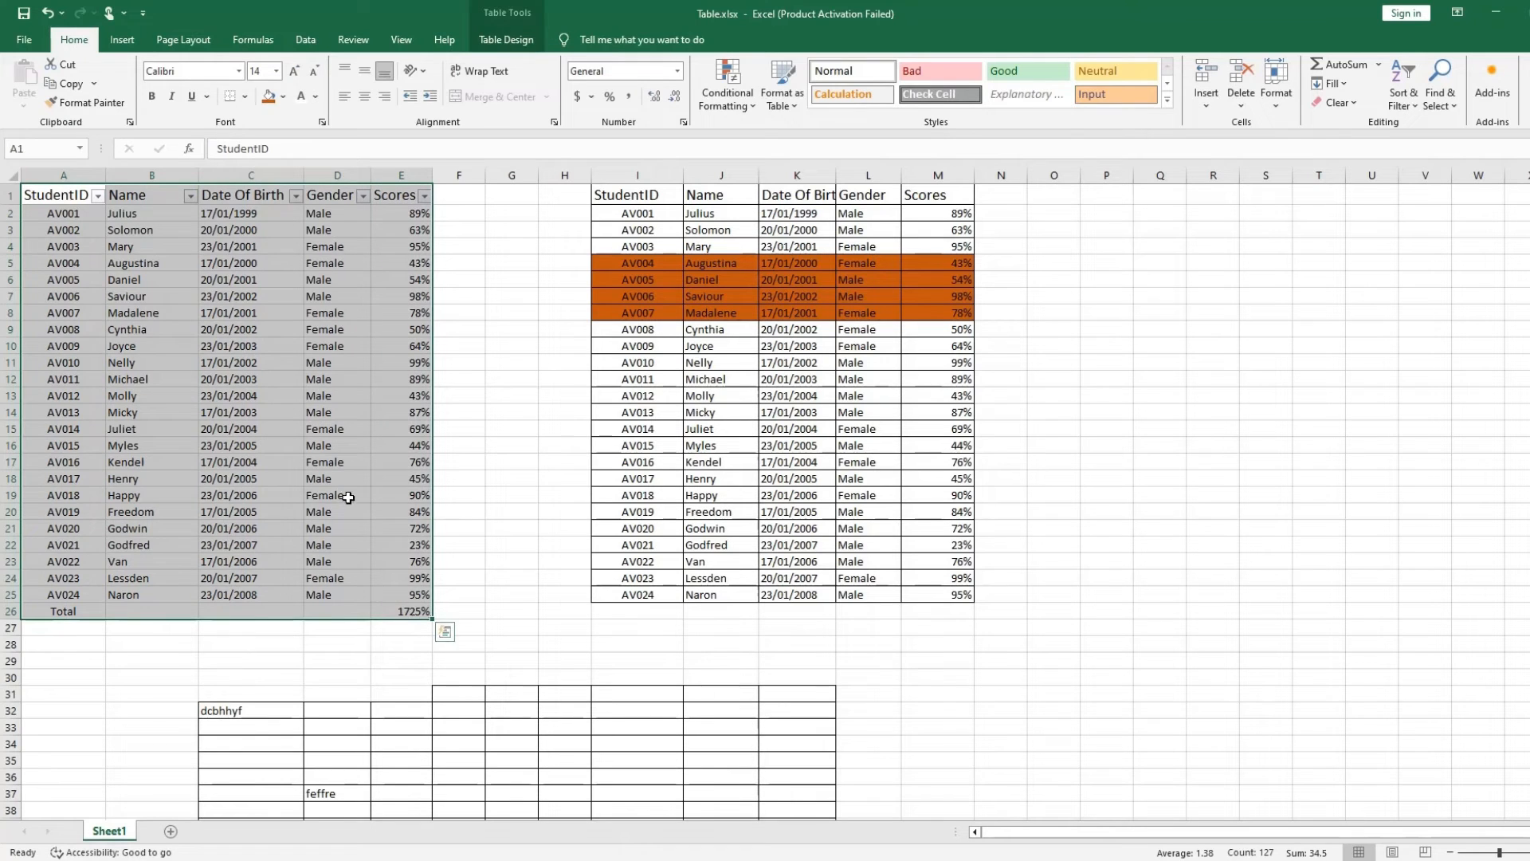
{"action": "left_click", "coordinate": [345, 495]}
{"action": "left_click", "coordinate": [534, 475]}
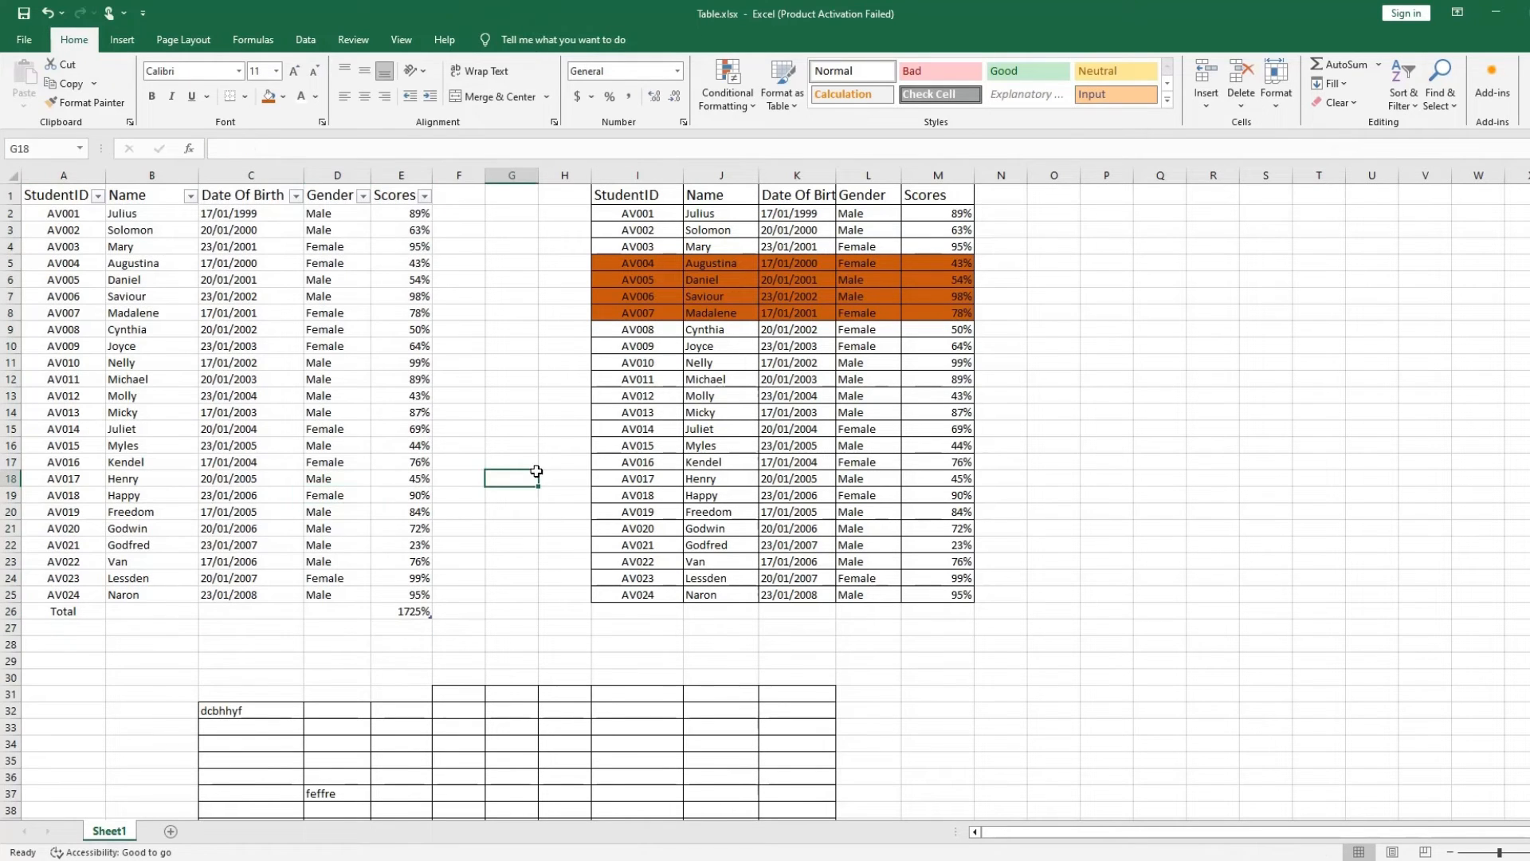
{"action": "left_click", "coordinate": [143, 547]}
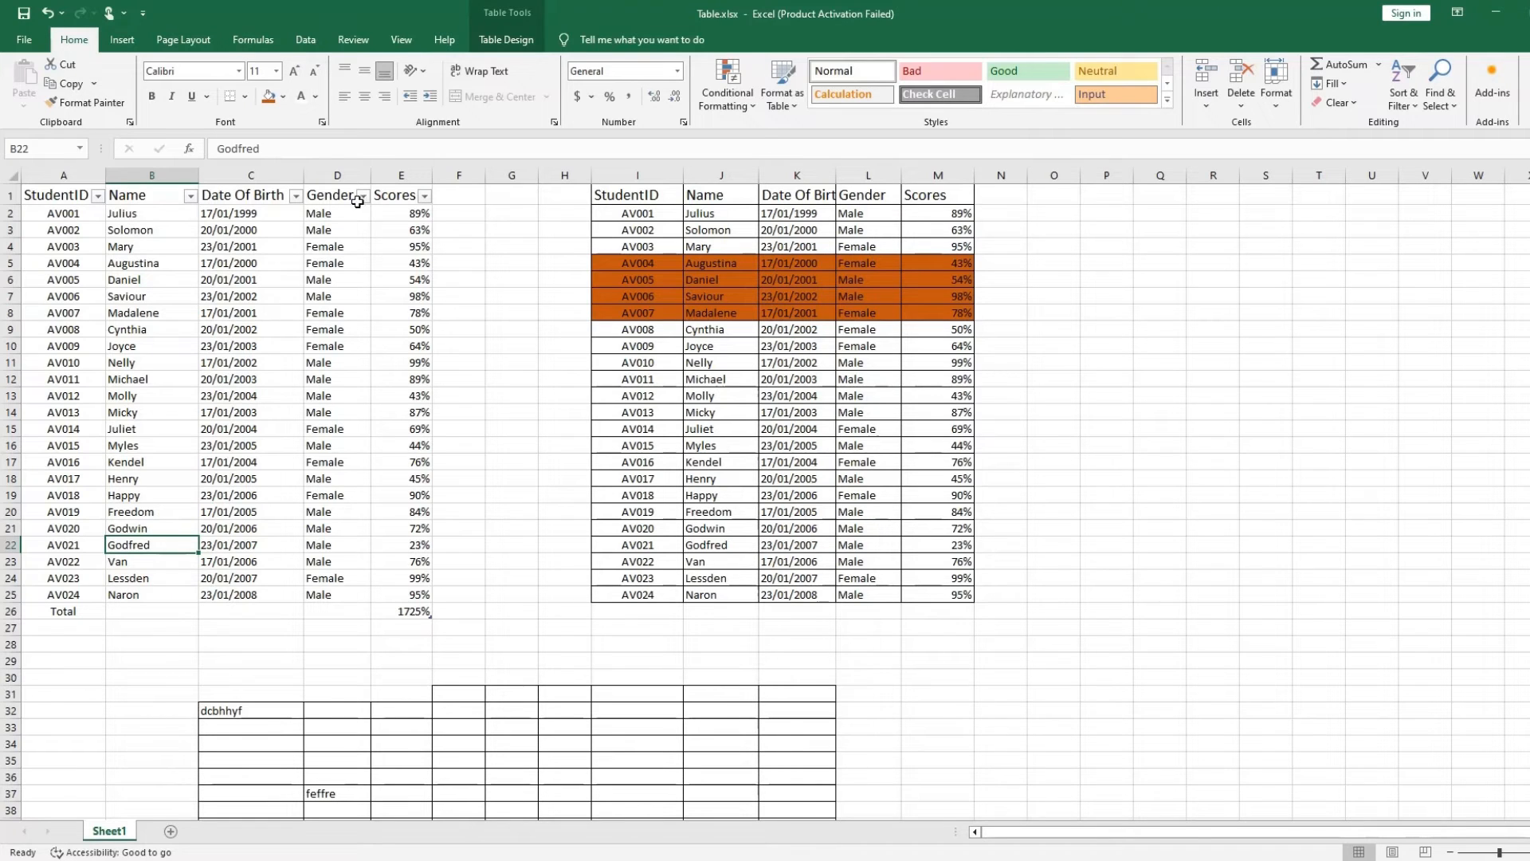
{"action": "left_click", "coordinate": [425, 196]}
{"action": "left_click", "coordinate": [461, 269]}
{"action": "key", "text": "ctrl+a"}
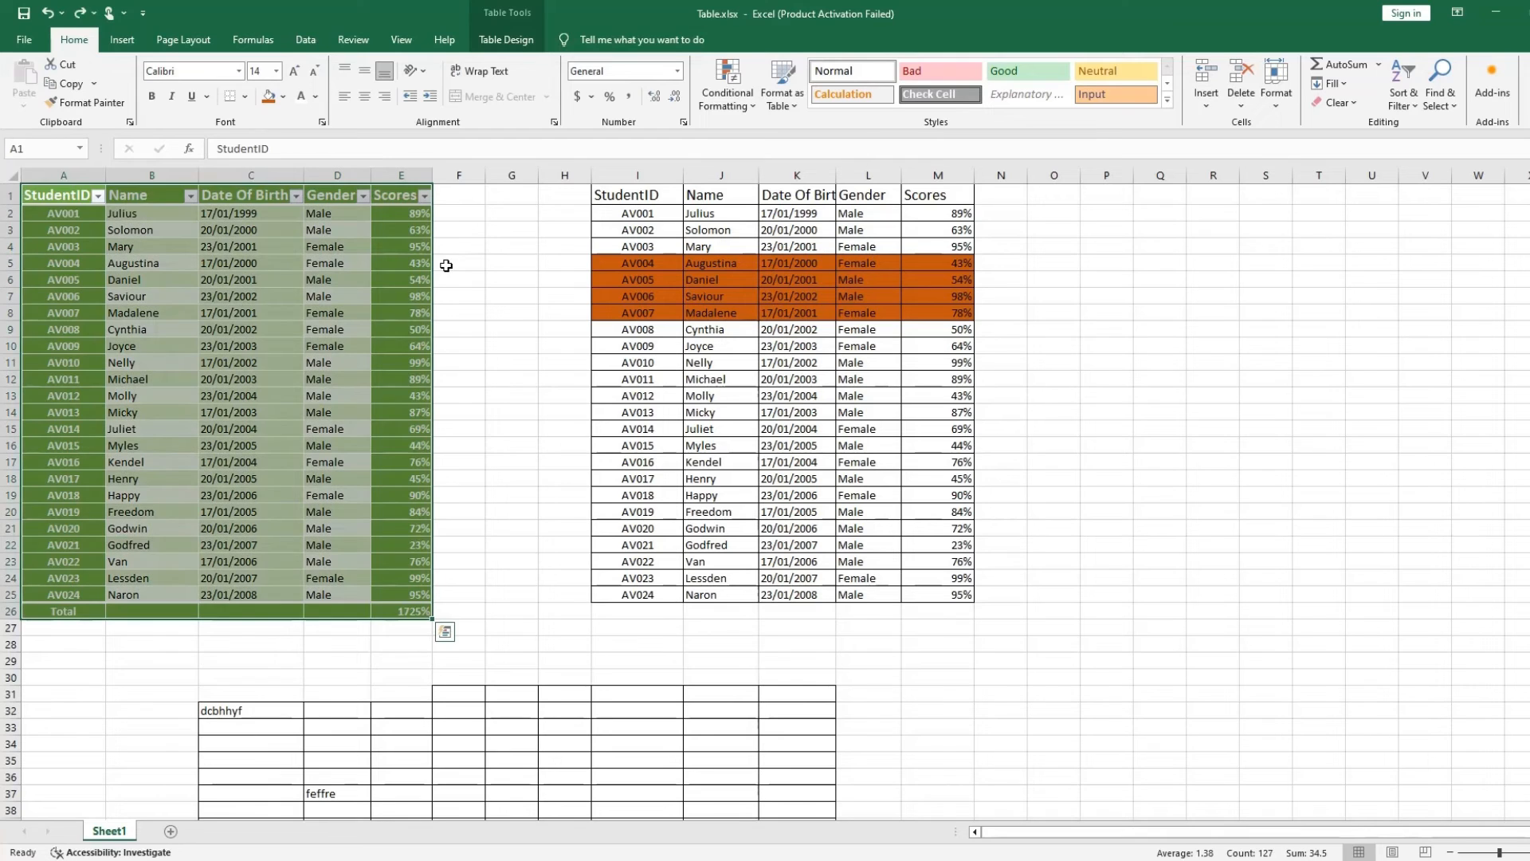
{"action": "left_click", "coordinate": [466, 282]}
{"action": "left_click", "coordinate": [502, 428]}
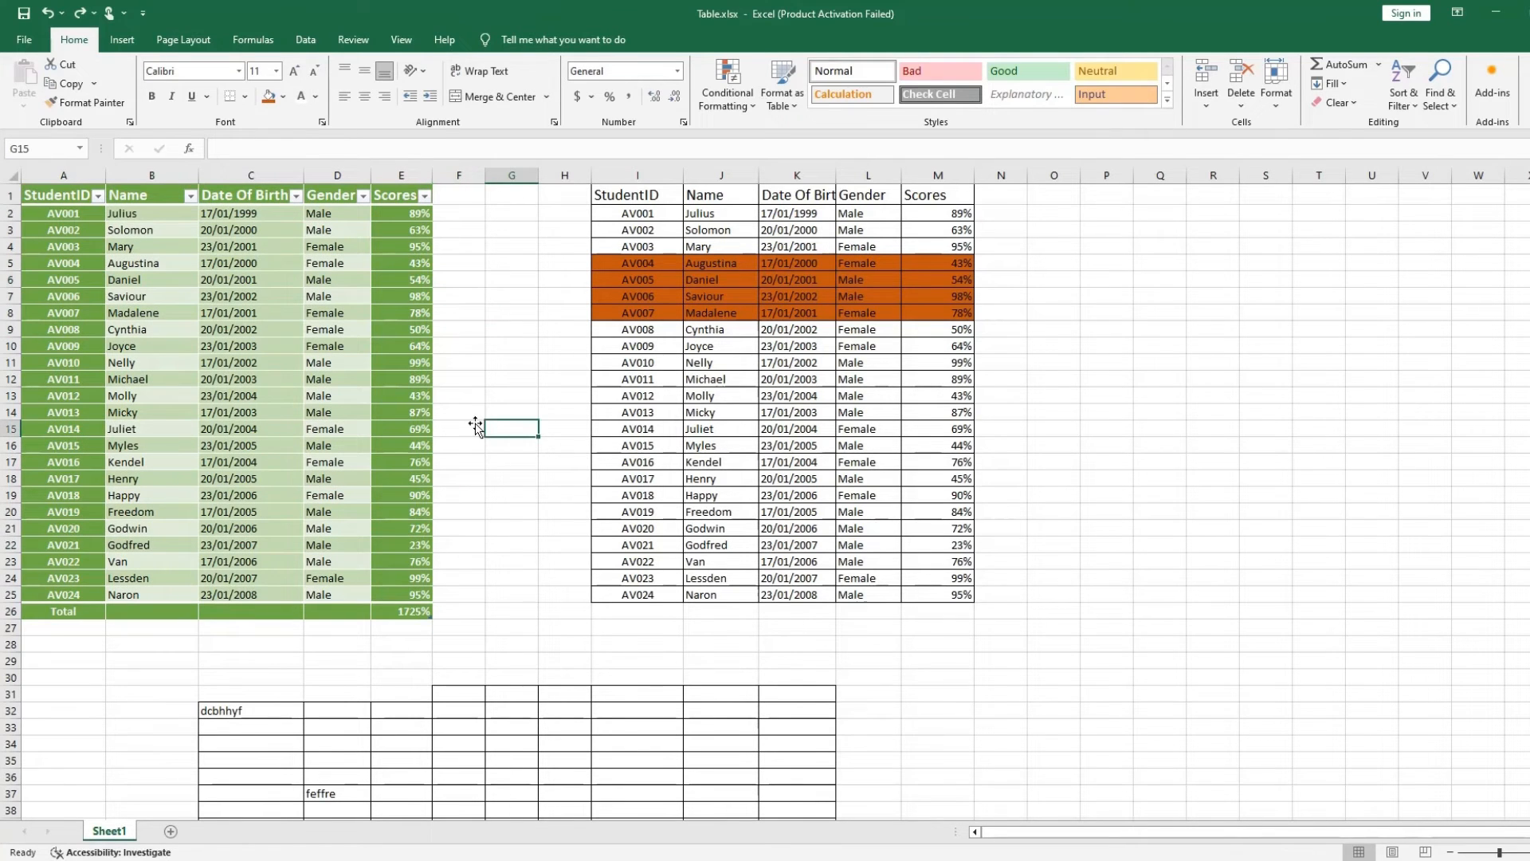
Step: Fill the last two student rows and the Total row, A24:E26, with light orange
{"action": "left_click", "coordinate": [35, 610]}
{"action": "left_click", "coordinate": [63, 596]}
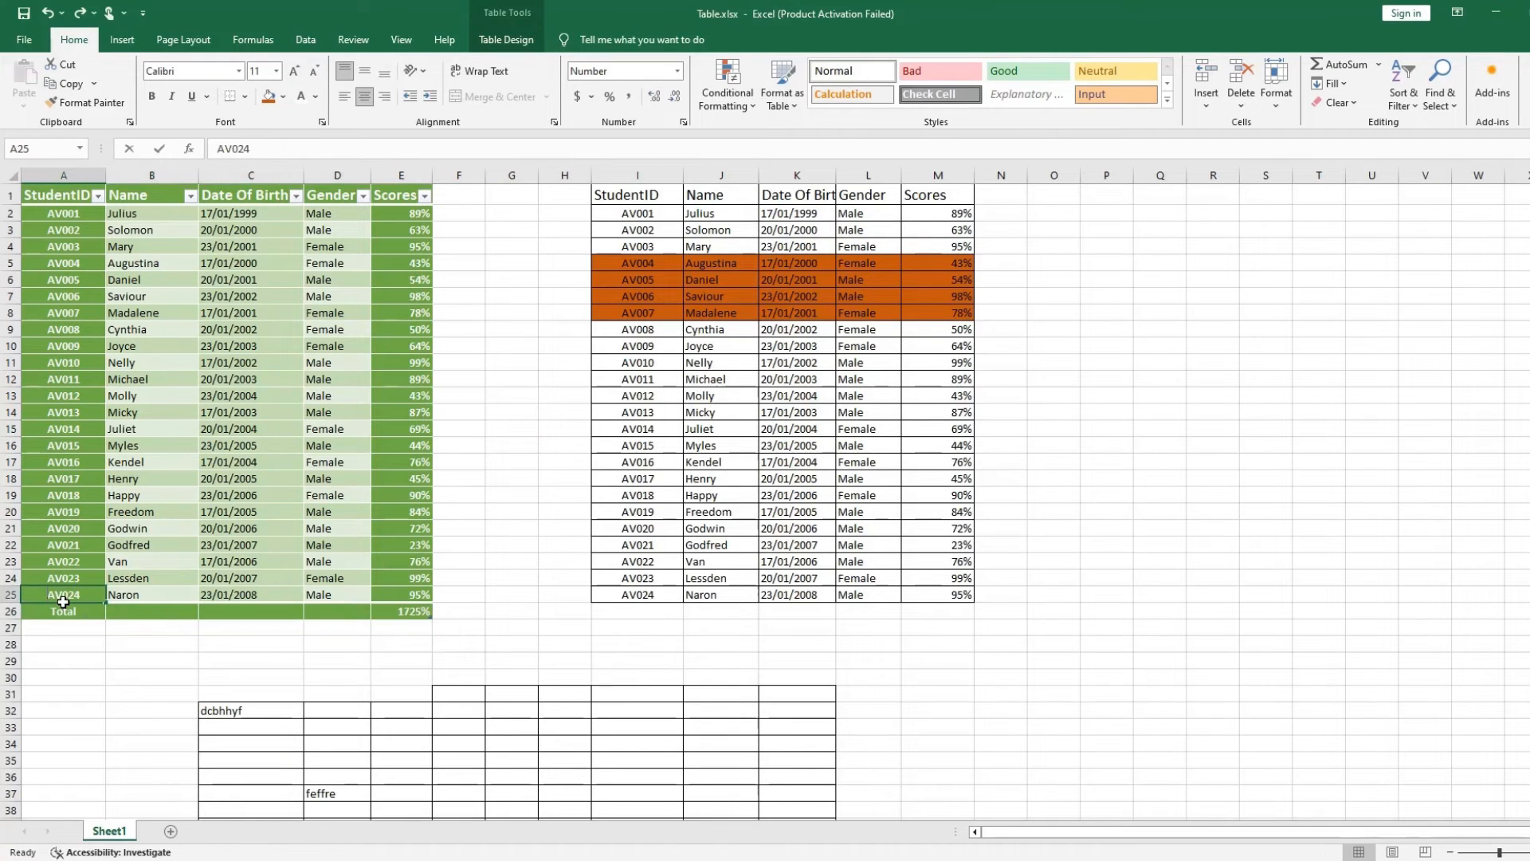
{"action": "left_click", "coordinate": [250, 618]}
{"action": "left_click", "coordinate": [51, 611]}
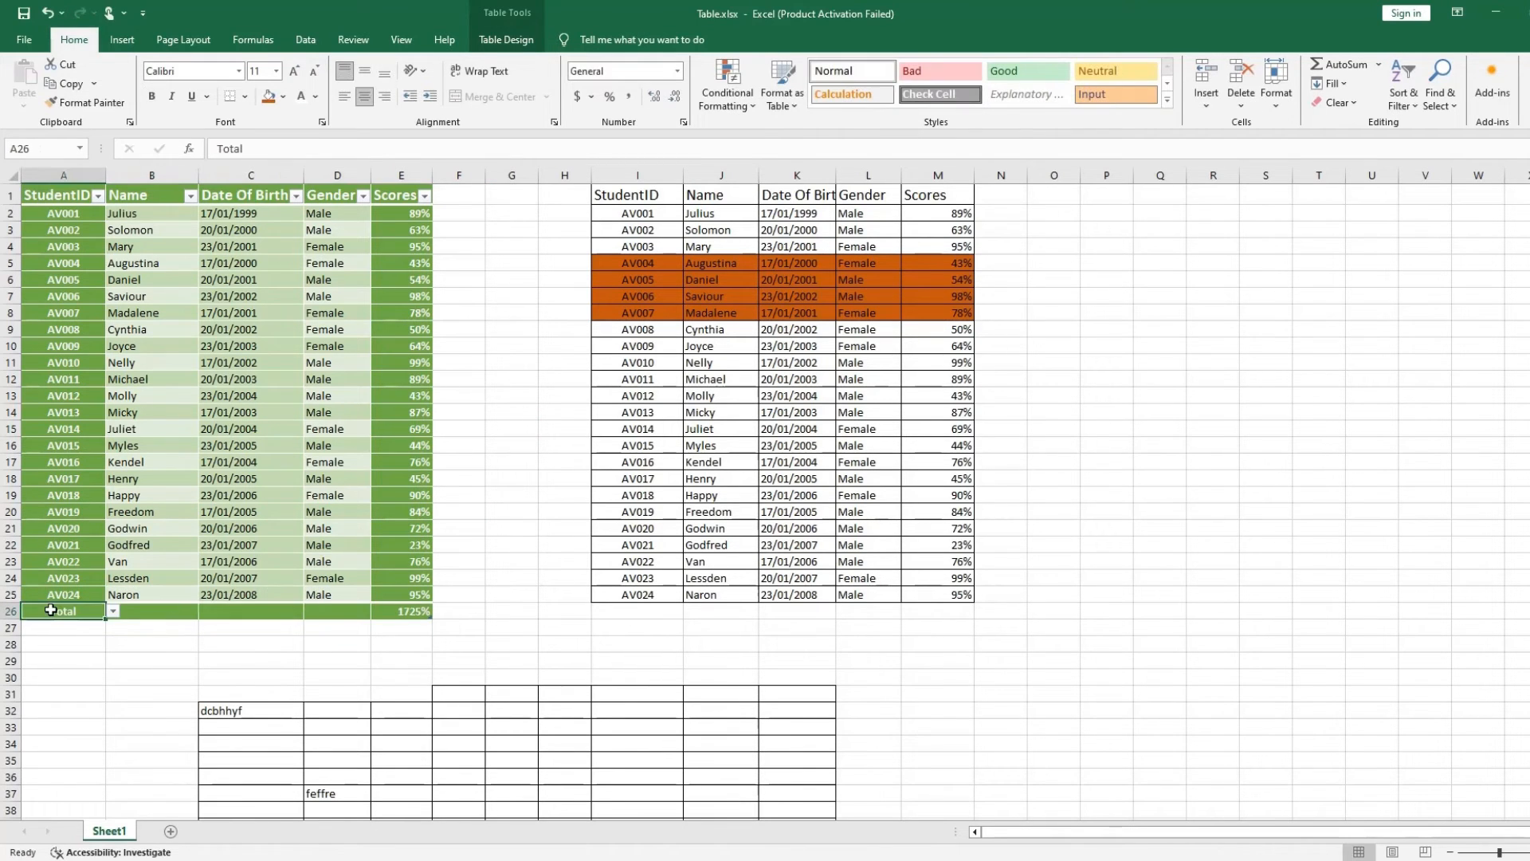
{"action": "left_click", "coordinate": [70, 579]}
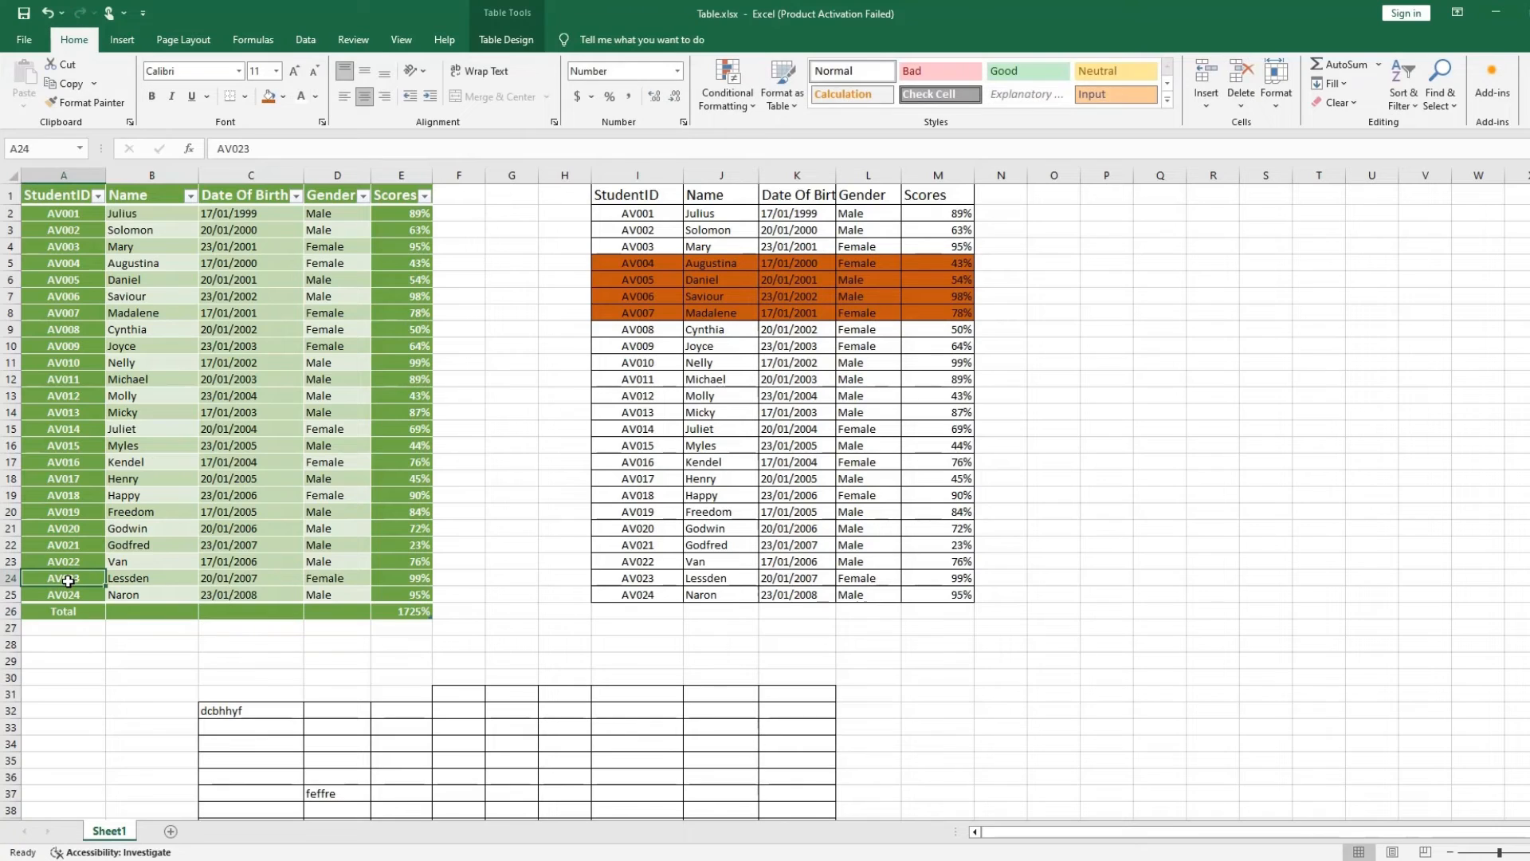
{"action": "left_click", "coordinate": [127, 581]}
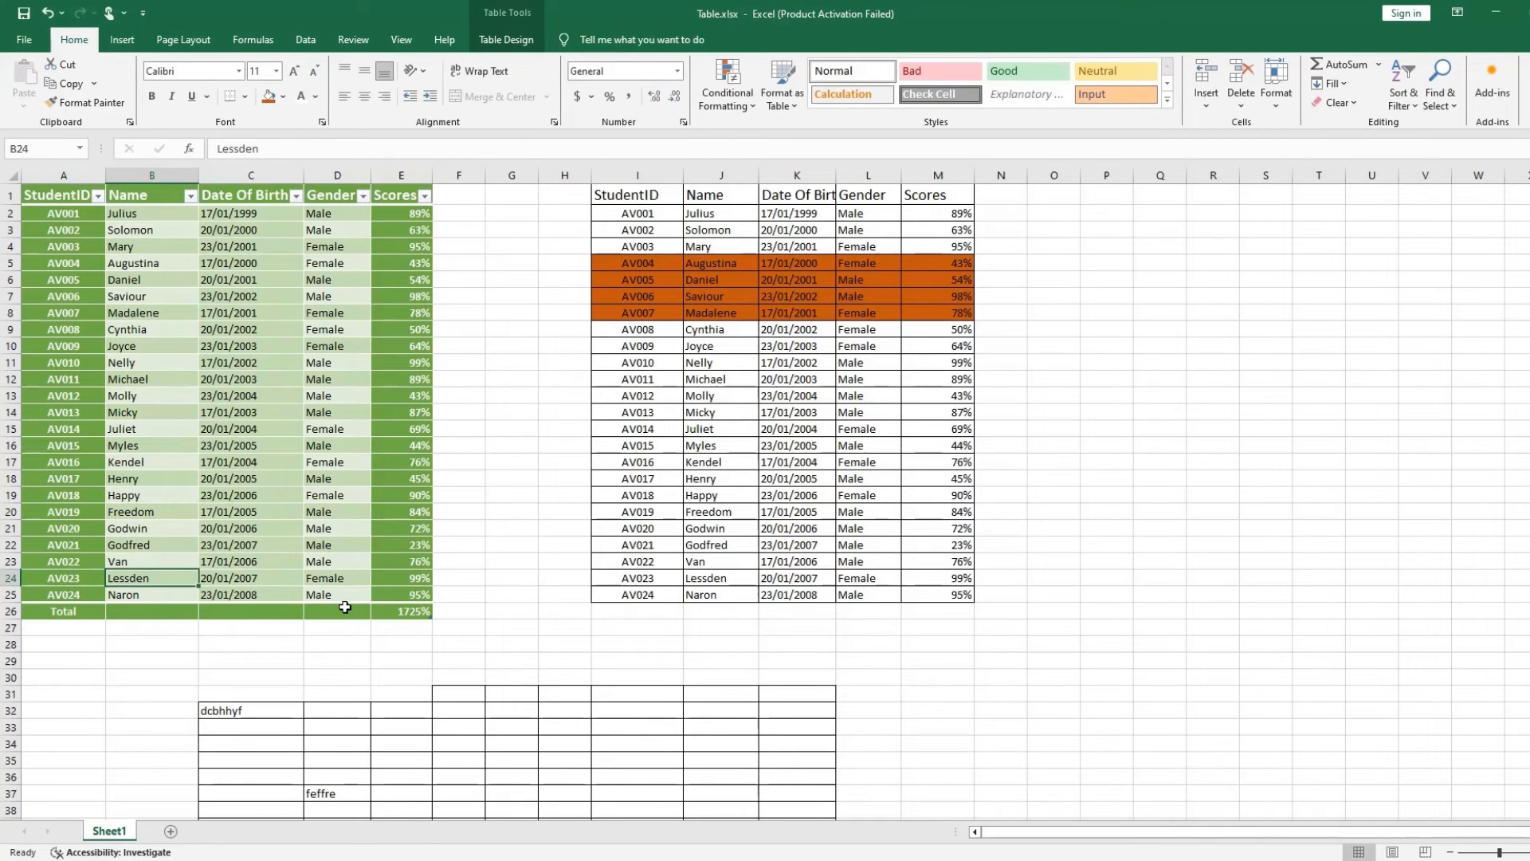
{"action": "left_click_drag", "start_coordinate": [403, 610], "coordinate": [43, 577]}
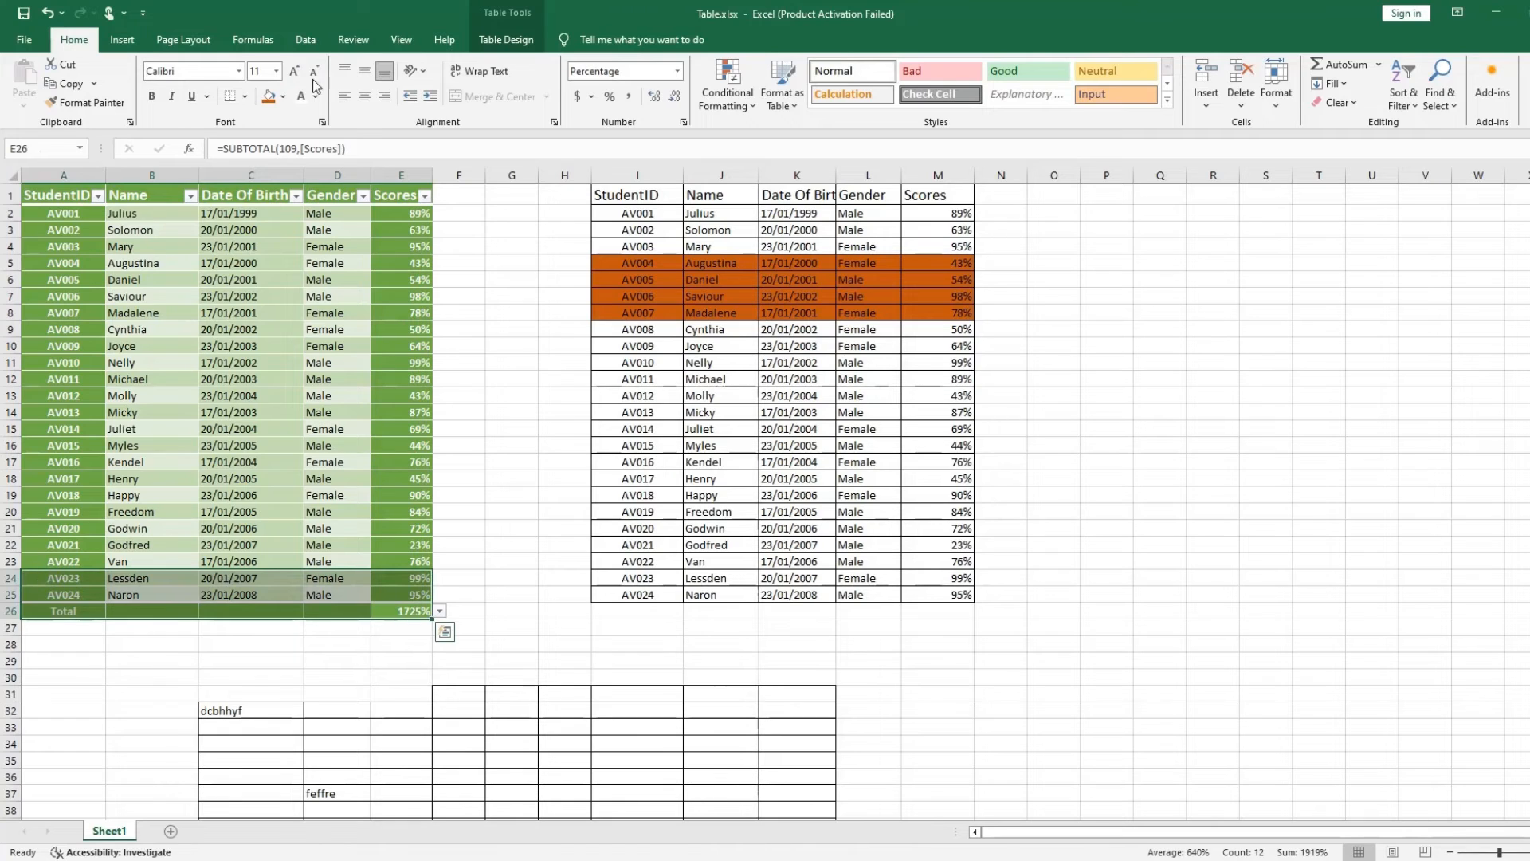
{"action": "left_click", "coordinate": [283, 96]}
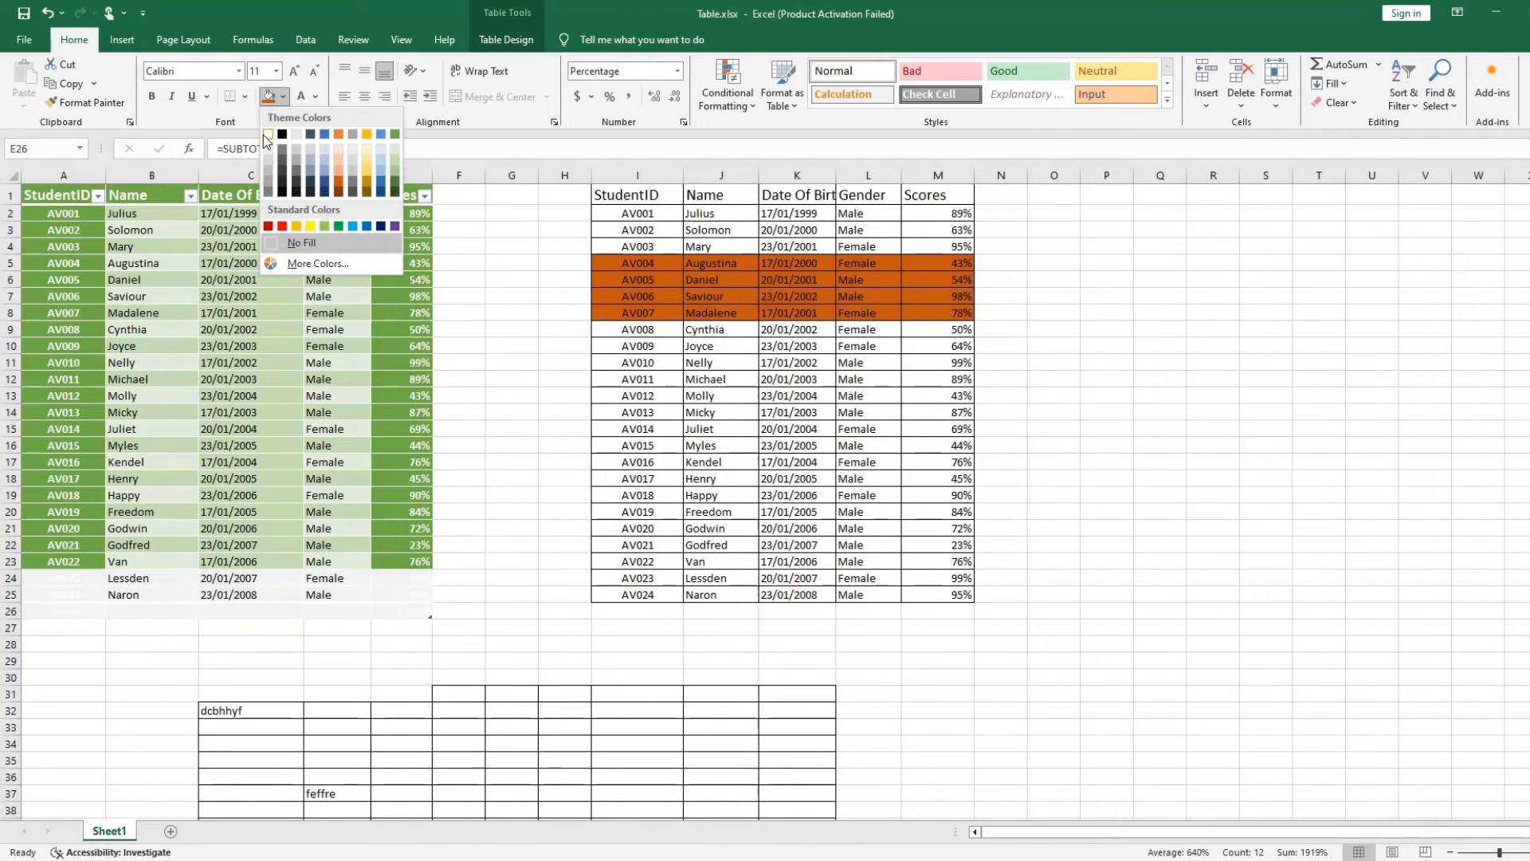
{"action": "left_click", "coordinate": [339, 170]}
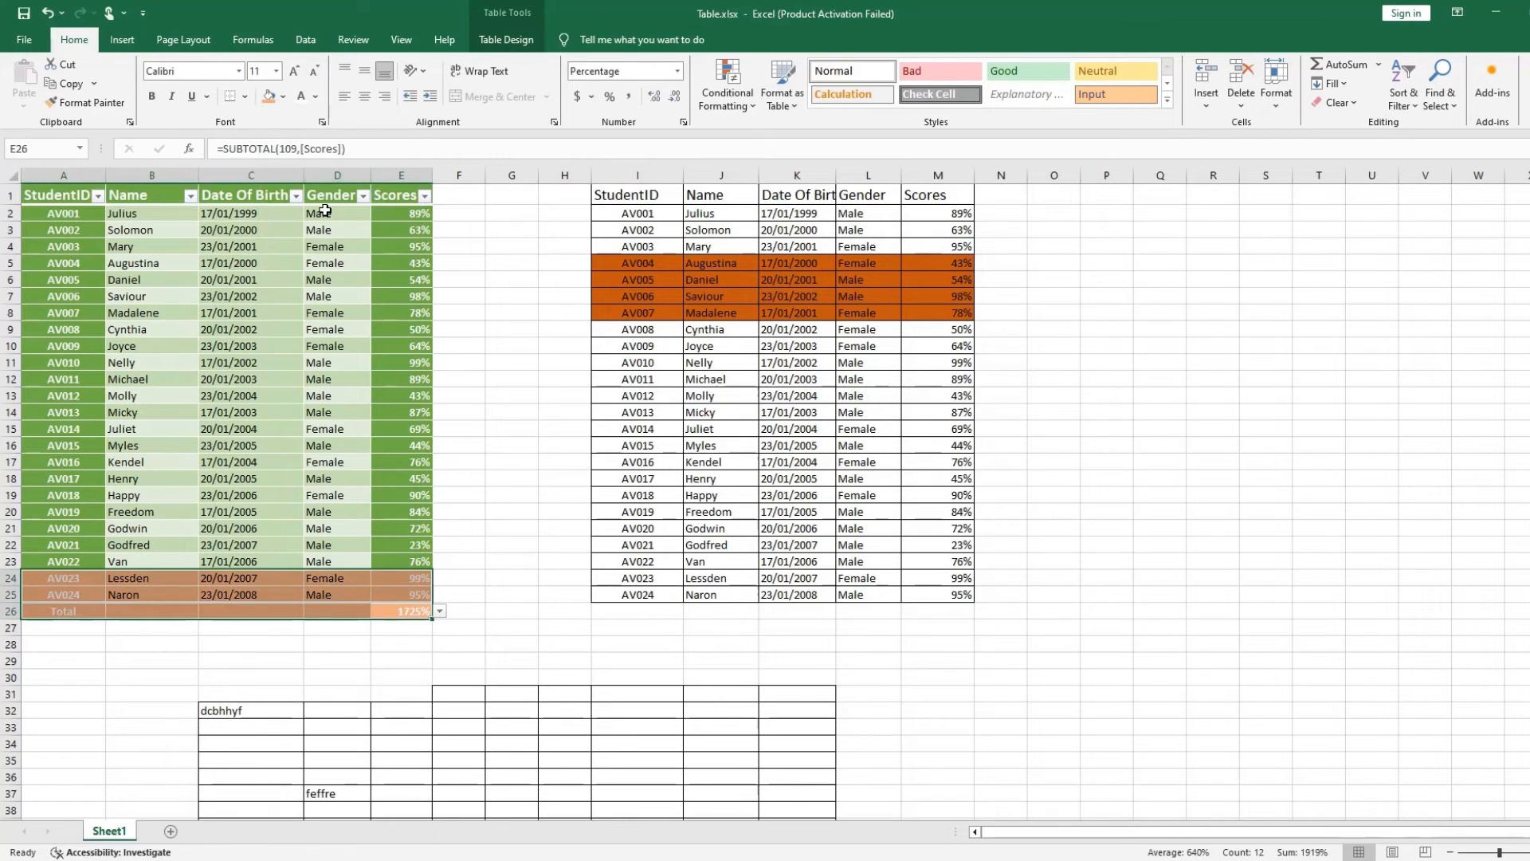
{"action": "left_click", "coordinate": [534, 642]}
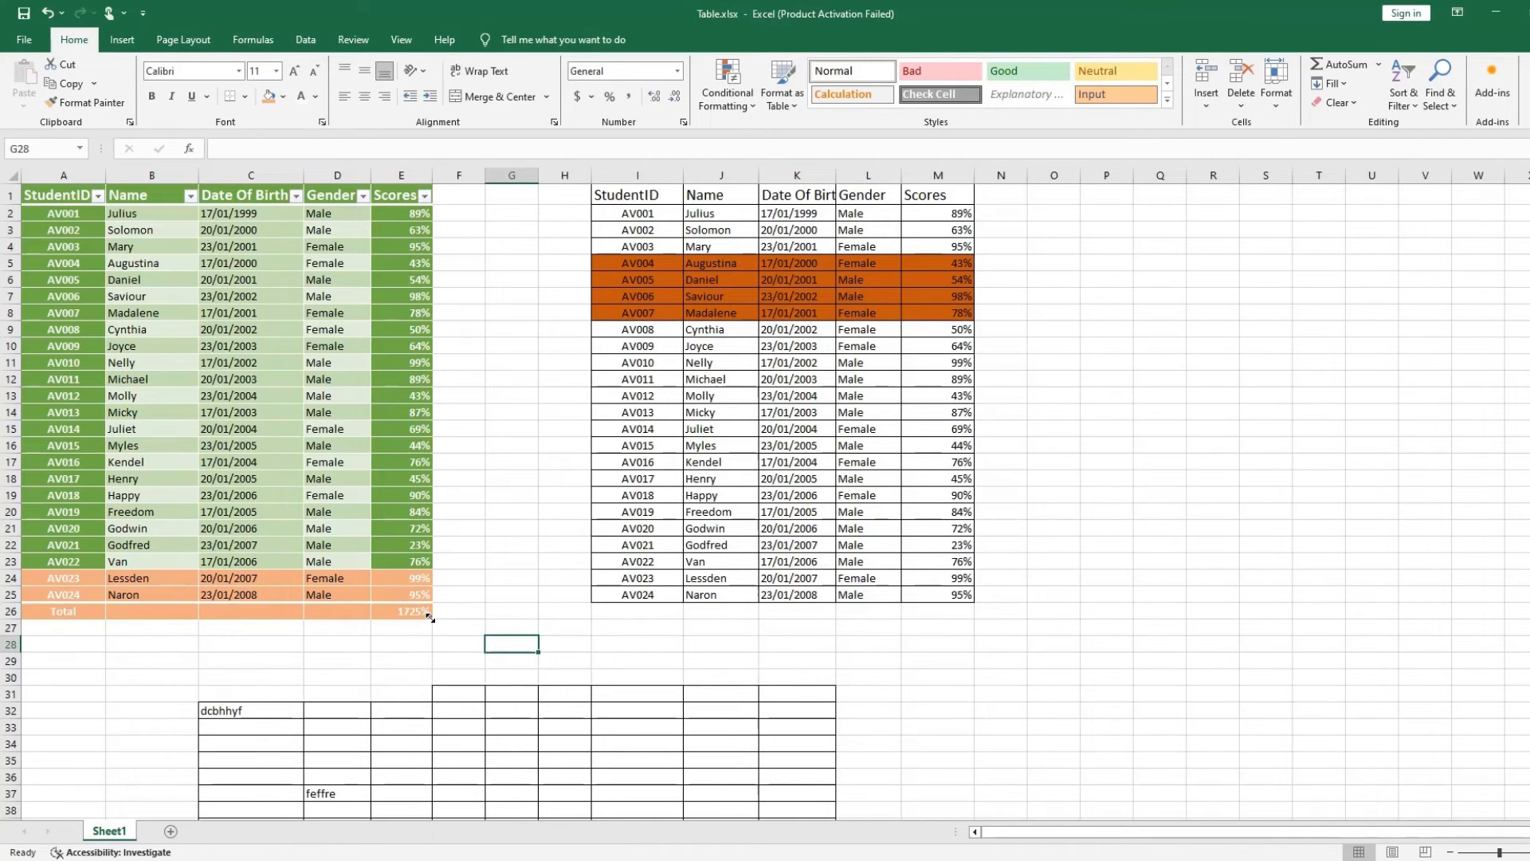
Step: Extend the students table downward so that its total row sits in row 33, and undo the resize
{"action": "left_click_drag", "start_coordinate": [431, 617], "coordinate": [409, 726]}
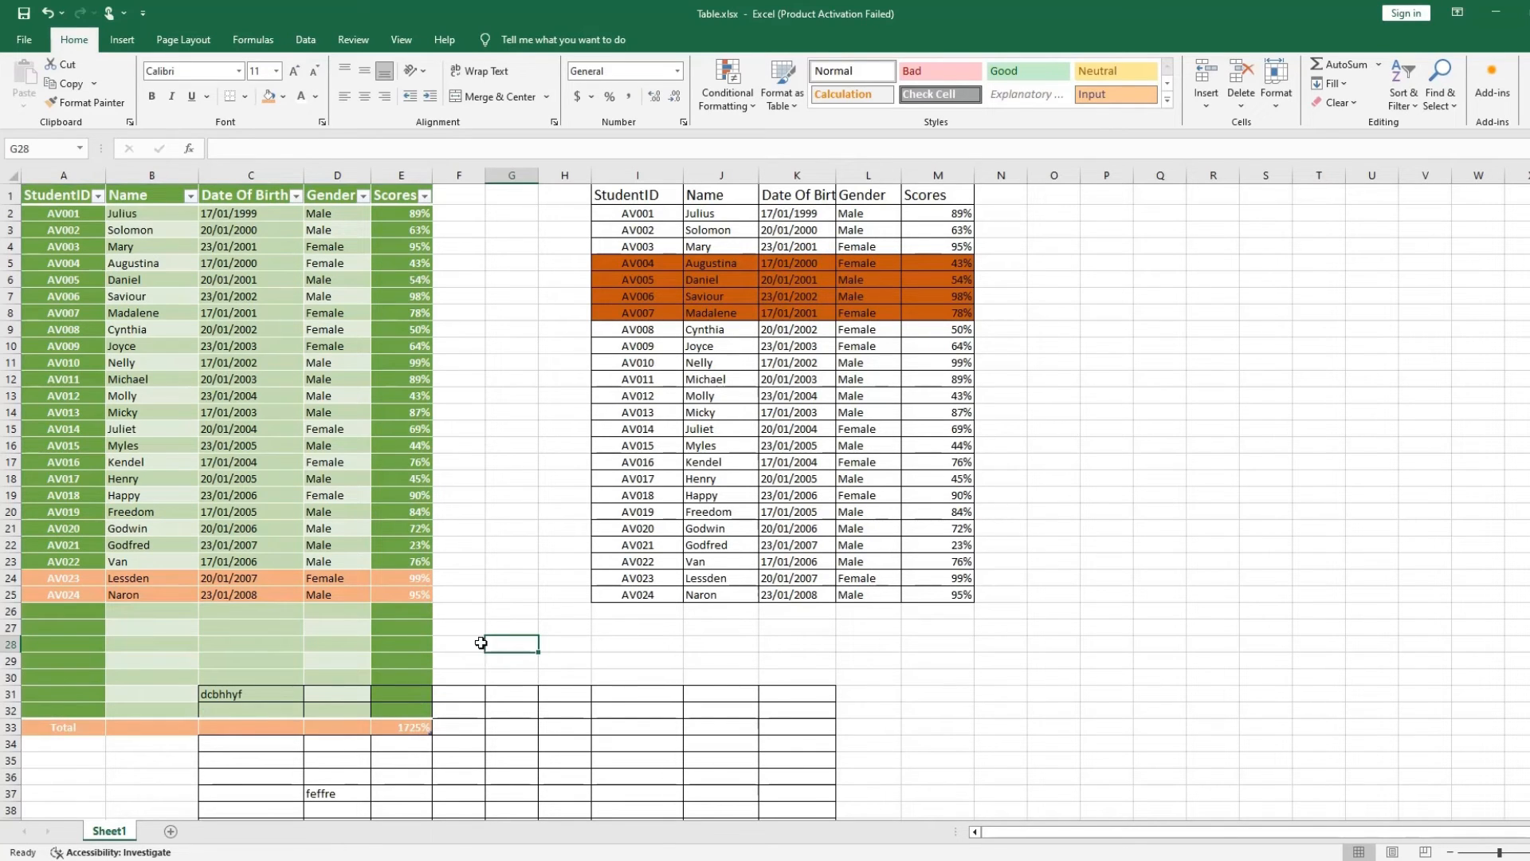
{"action": "key", "text": "ctrl+z"}
Step: Delete the contents of range C31:K42 below the students table and remove all of its cell borders
{"action": "scroll", "coordinate": [491, 601], "scroll_direction": "down", "scroll_amount": 5}
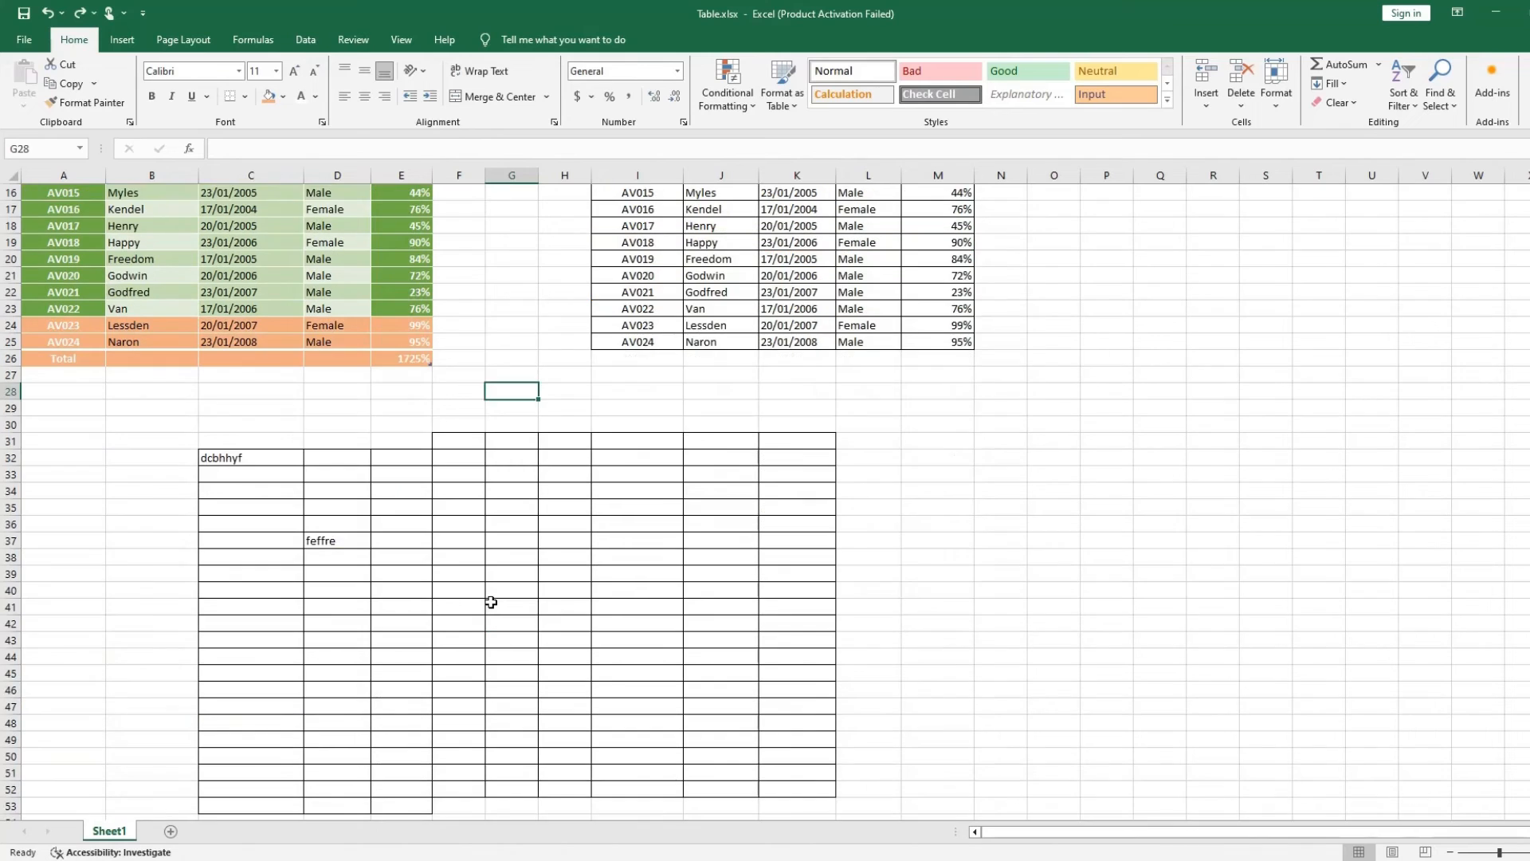
{"action": "scroll", "coordinate": [491, 601], "scroll_direction": "down", "scroll_amount": 1}
{"action": "left_click_drag", "start_coordinate": [260, 405], "coordinate": [829, 583]}
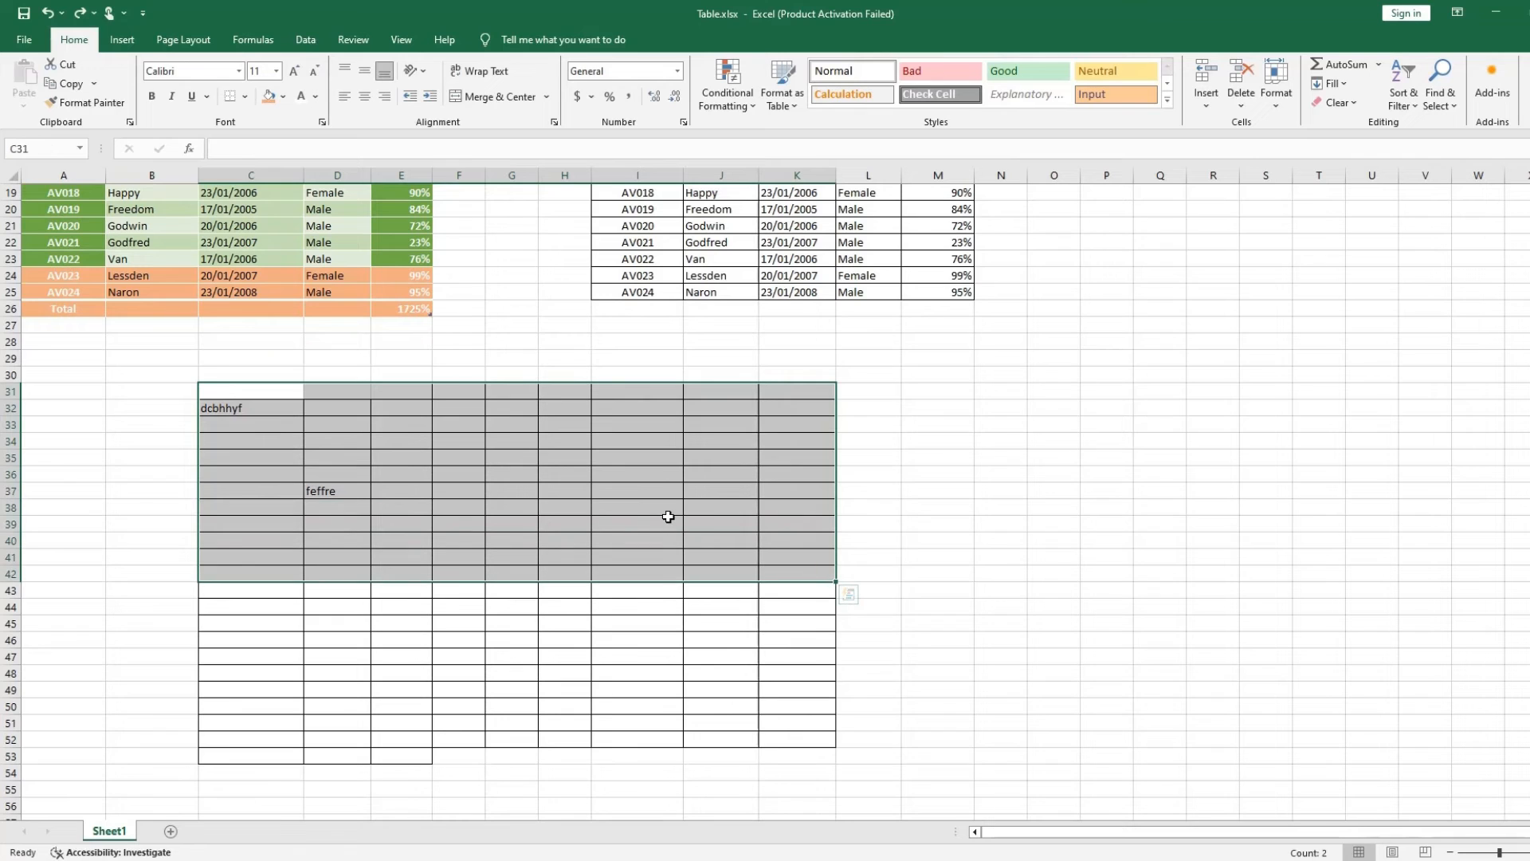
{"action": "key", "text": "Delete"}
{"action": "right_click", "coordinate": [666, 515]}
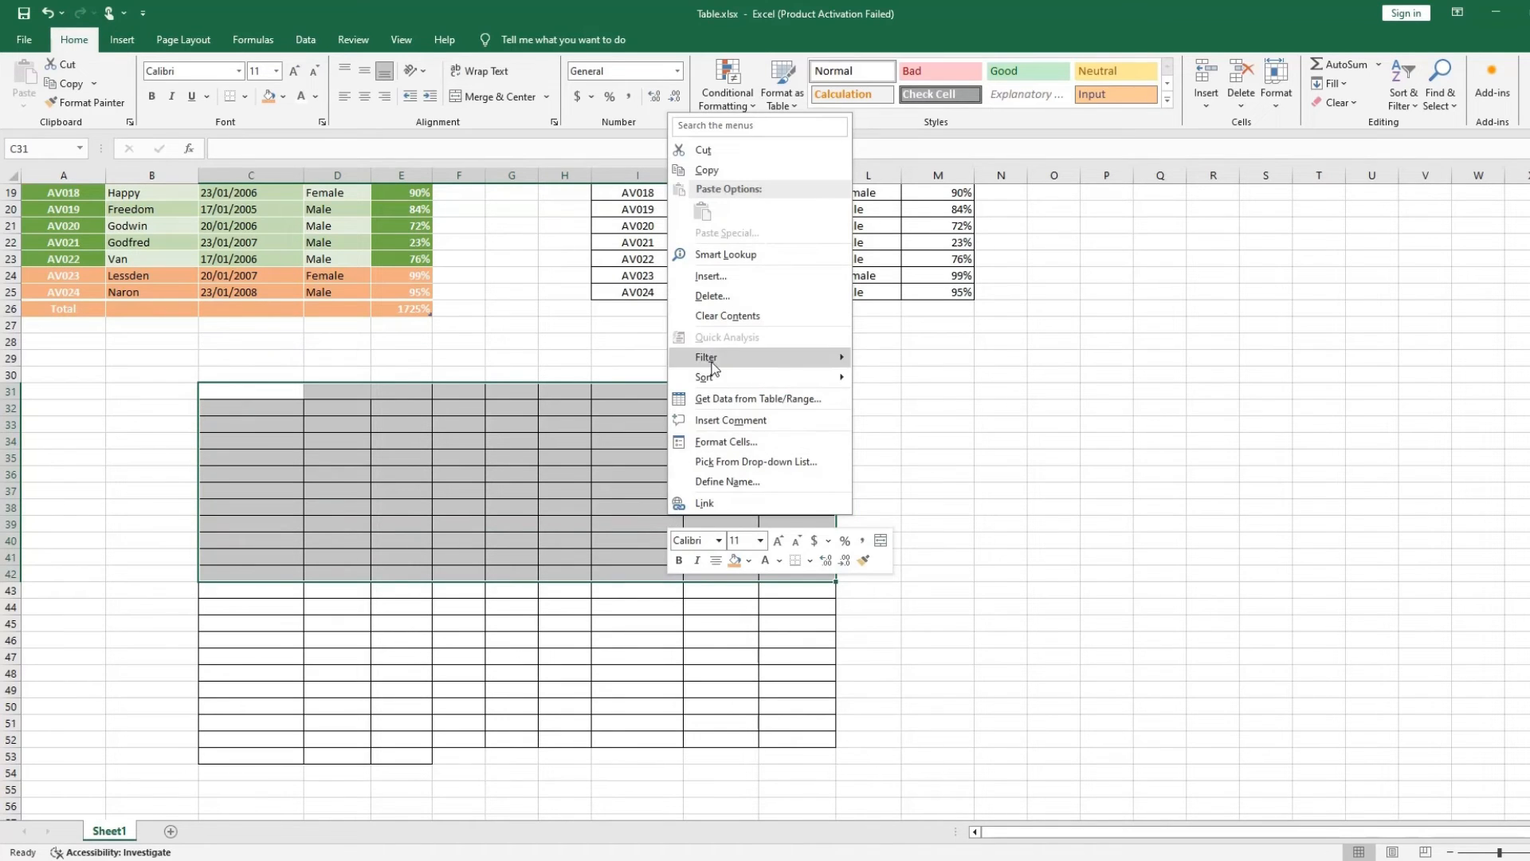
{"action": "left_click", "coordinate": [725, 441]}
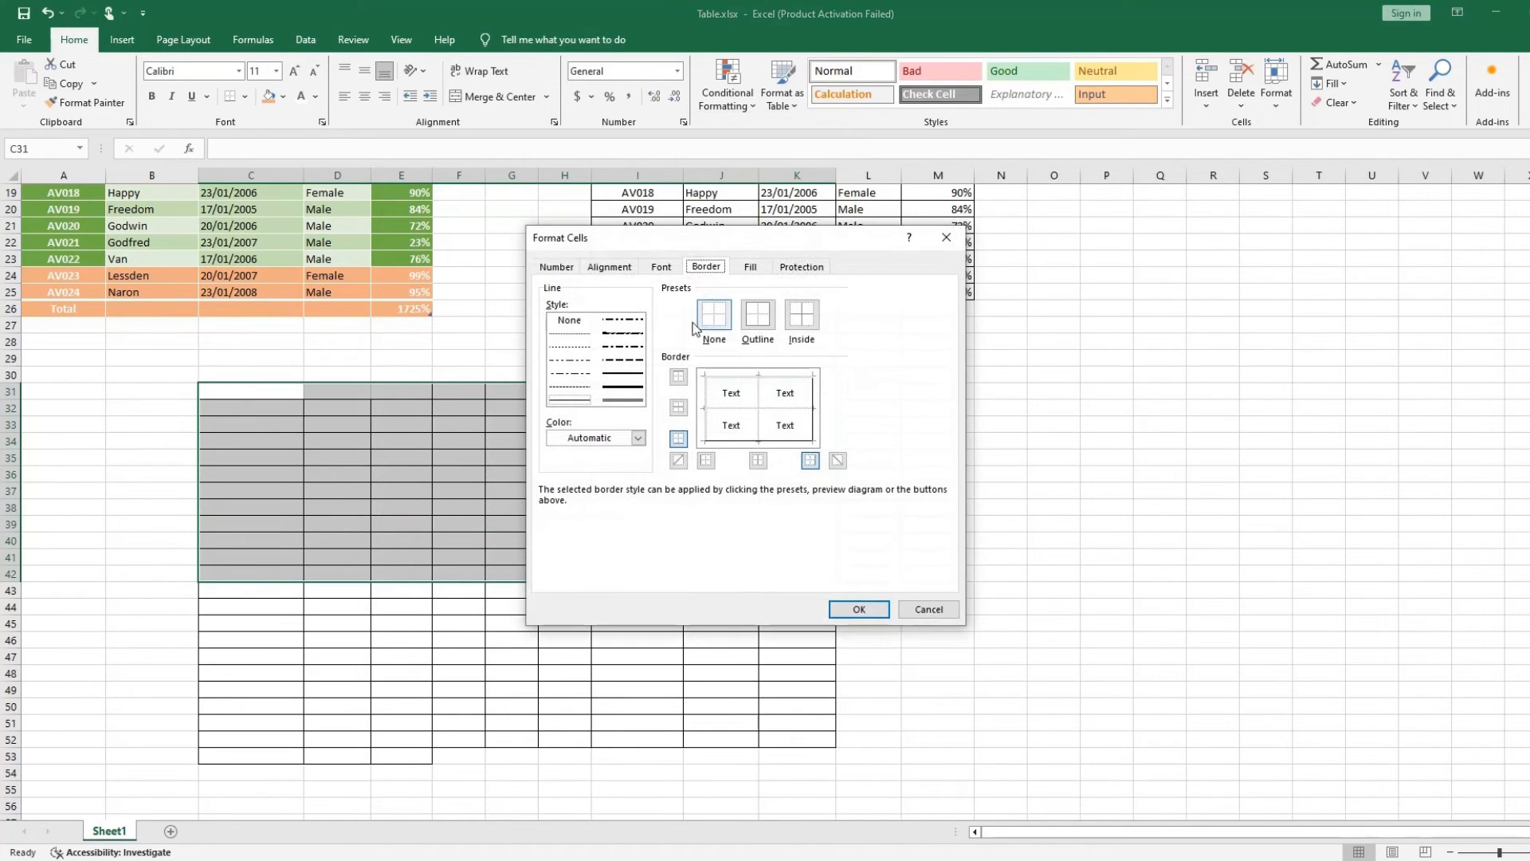
{"action": "left_click", "coordinate": [767, 321]}
{"action": "left_click", "coordinate": [801, 315]}
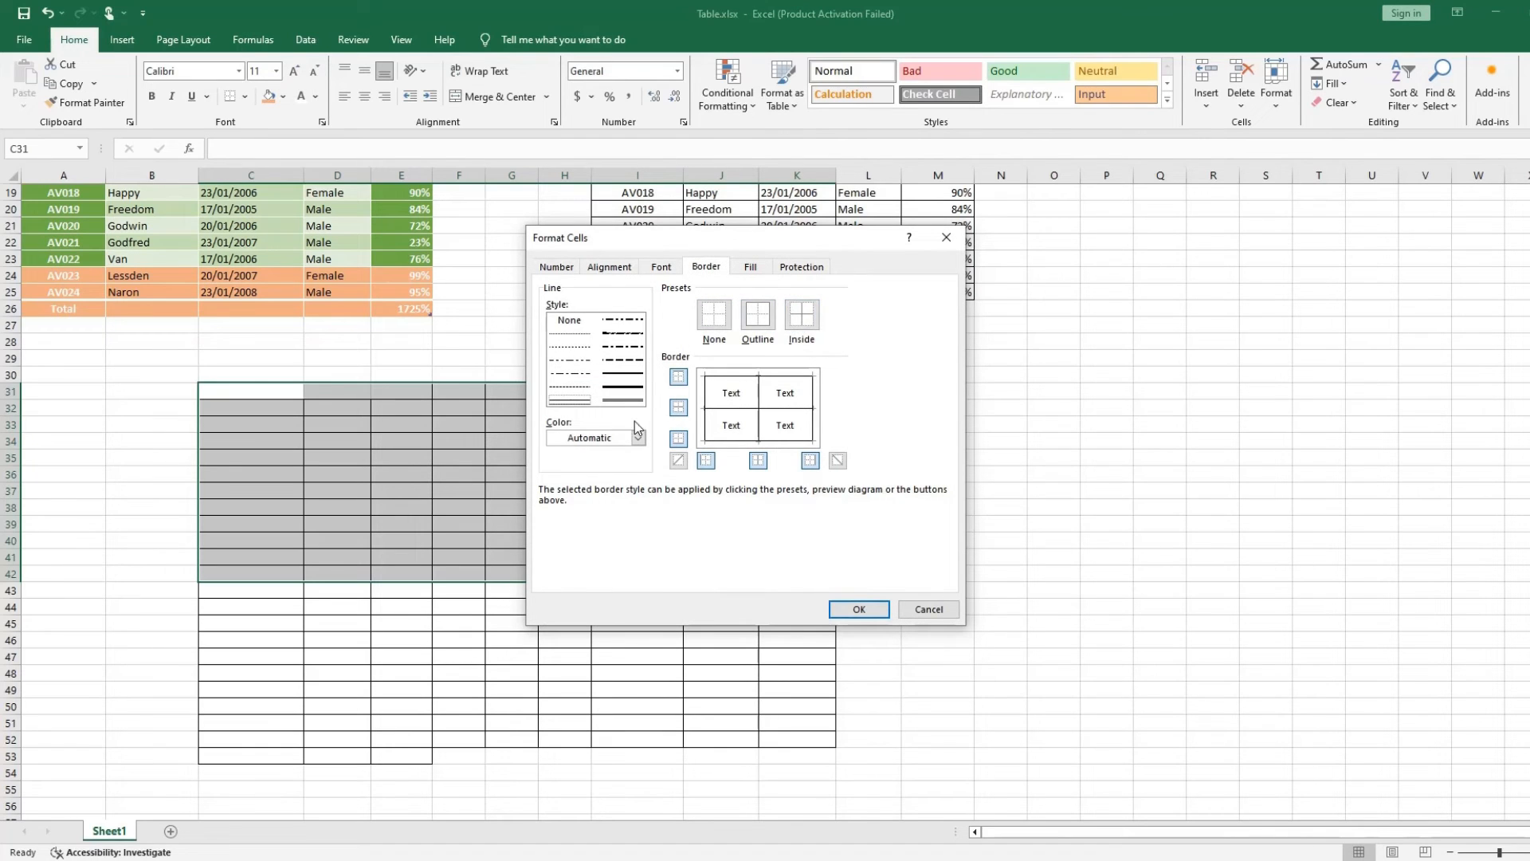
{"action": "left_click", "coordinate": [714, 315]}
{"action": "left_click", "coordinate": [858, 609]}
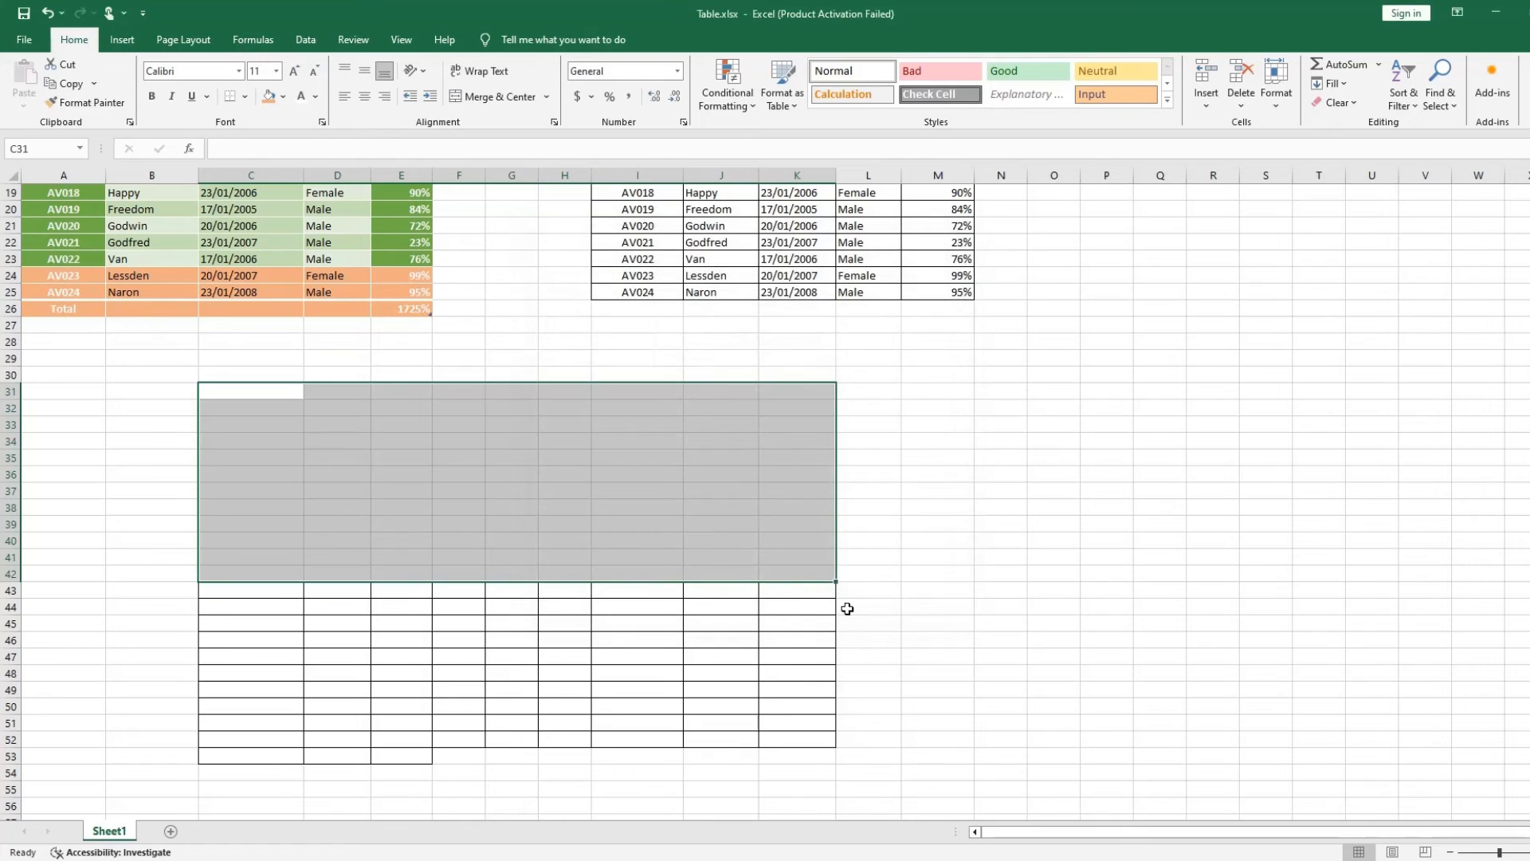
{"action": "left_click", "coordinate": [888, 423]}
Step: Extend the students table downward so that its total row sits in row 36
{"action": "scroll", "coordinate": [383, 561], "scroll_direction": "up", "scroll_amount": 4}
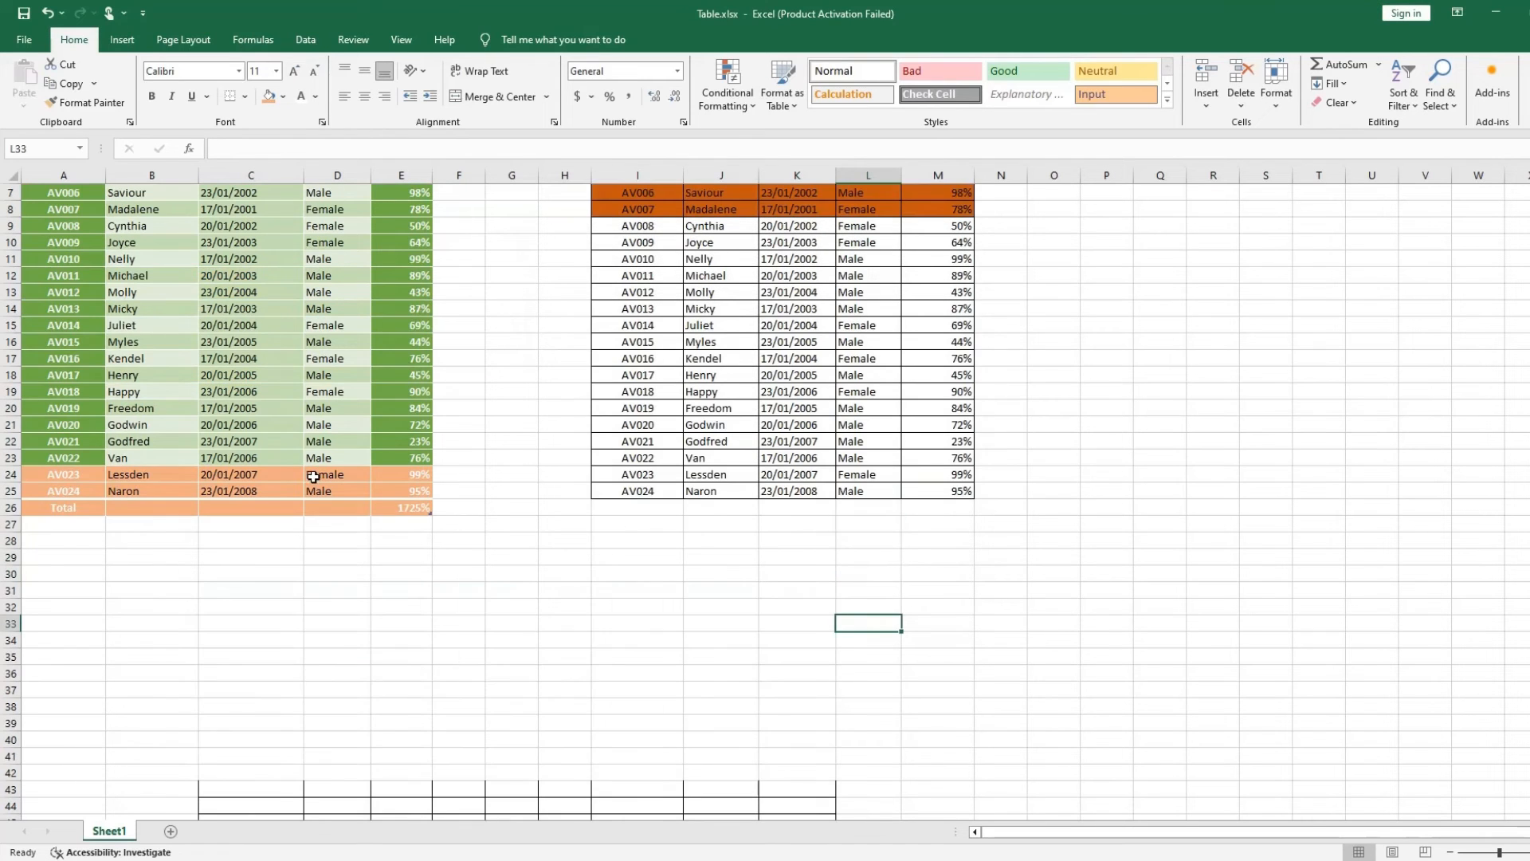
{"action": "left_click", "coordinate": [249, 441]}
{"action": "left_click", "coordinate": [441, 456]}
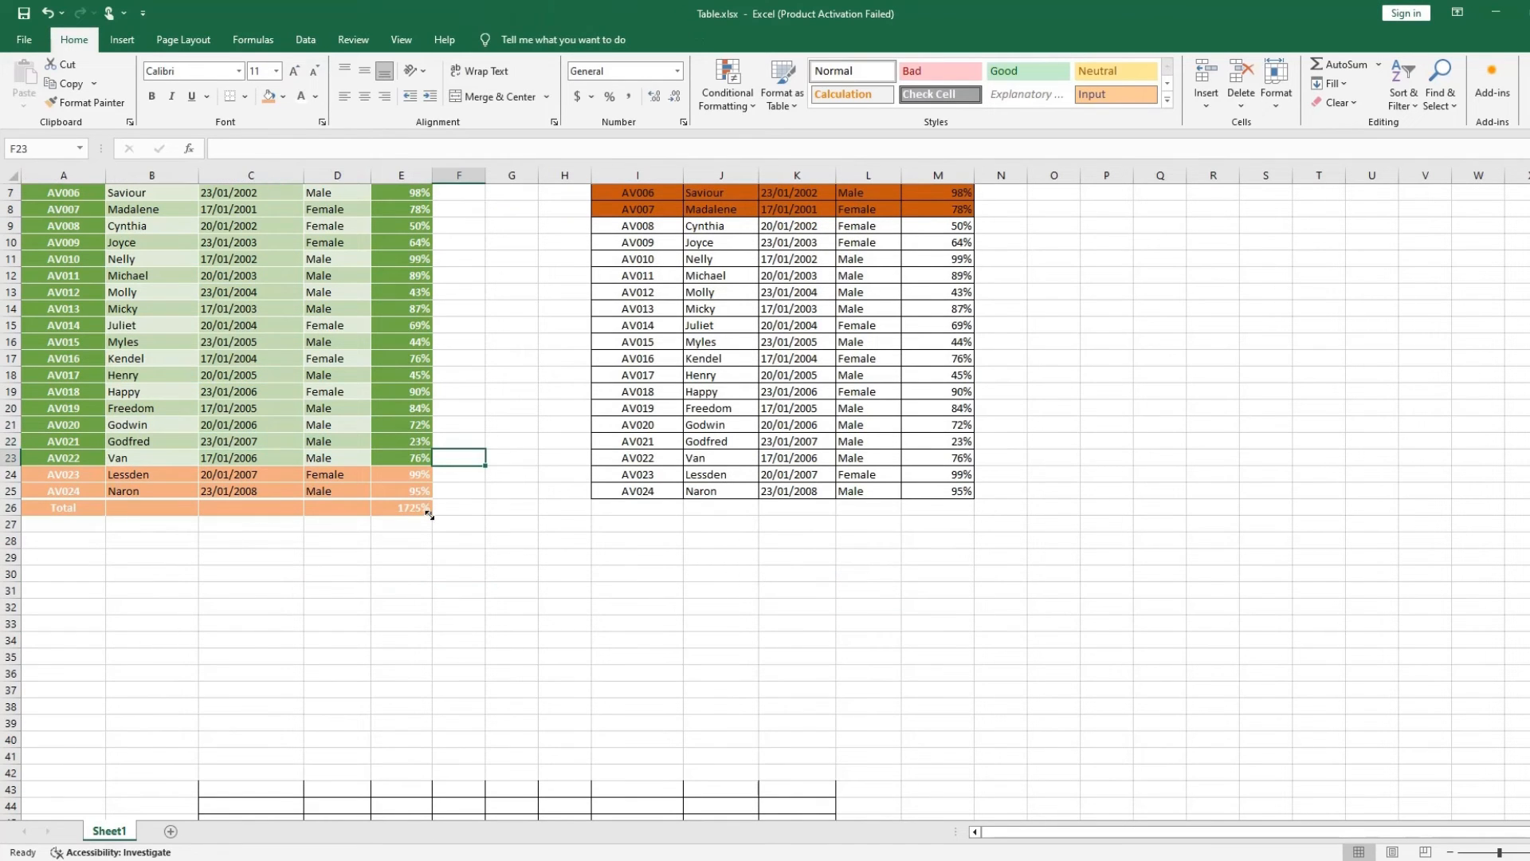
{"action": "scroll", "coordinate": [471, 421], "scroll_direction": "up", "scroll_amount": 2}
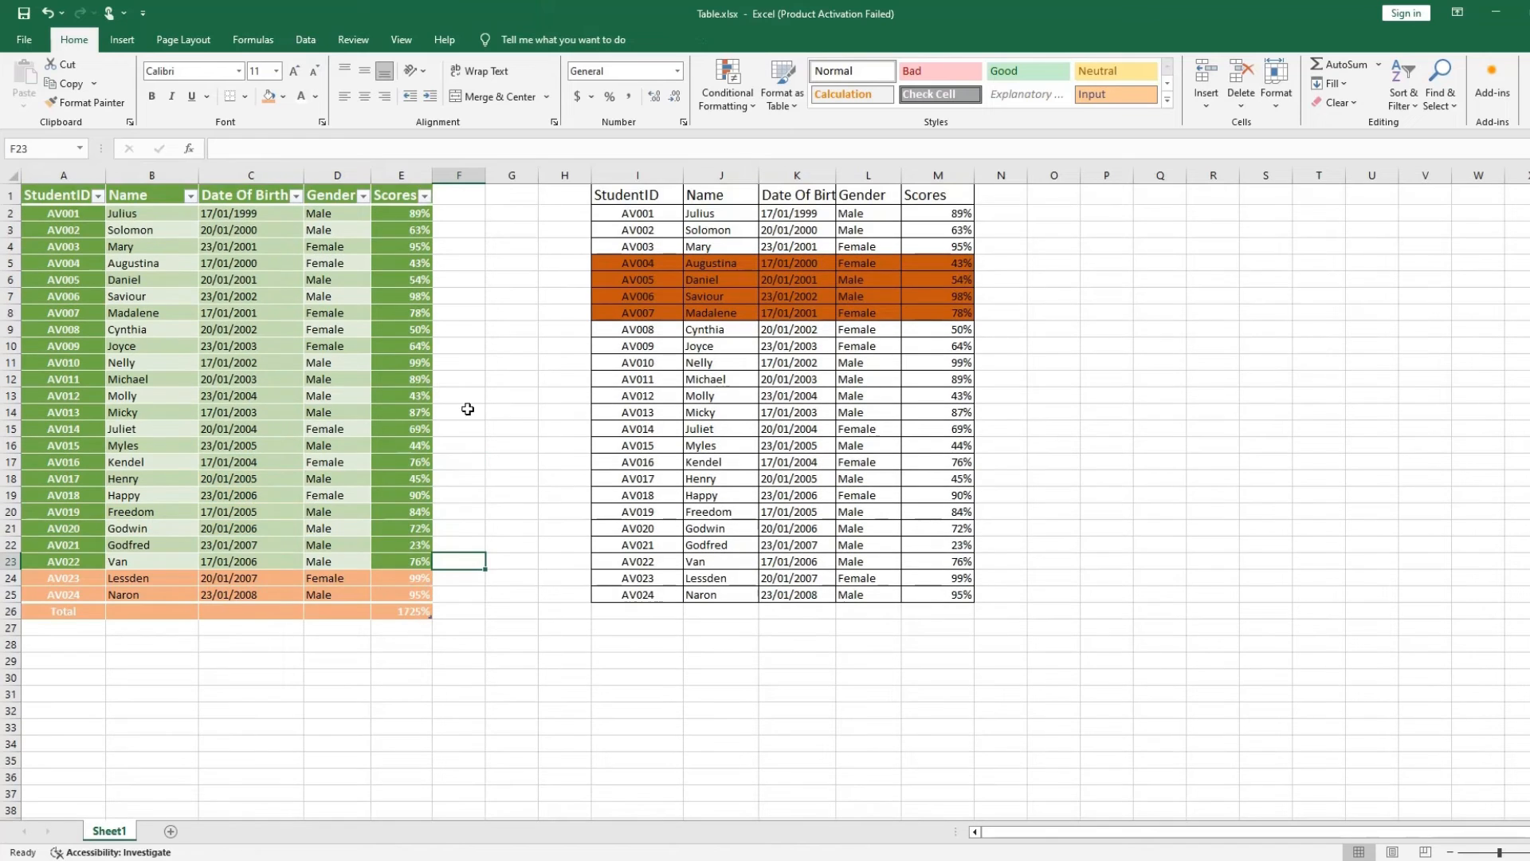
{"action": "scroll", "coordinate": [467, 415], "scroll_direction": "down", "scroll_amount": 3}
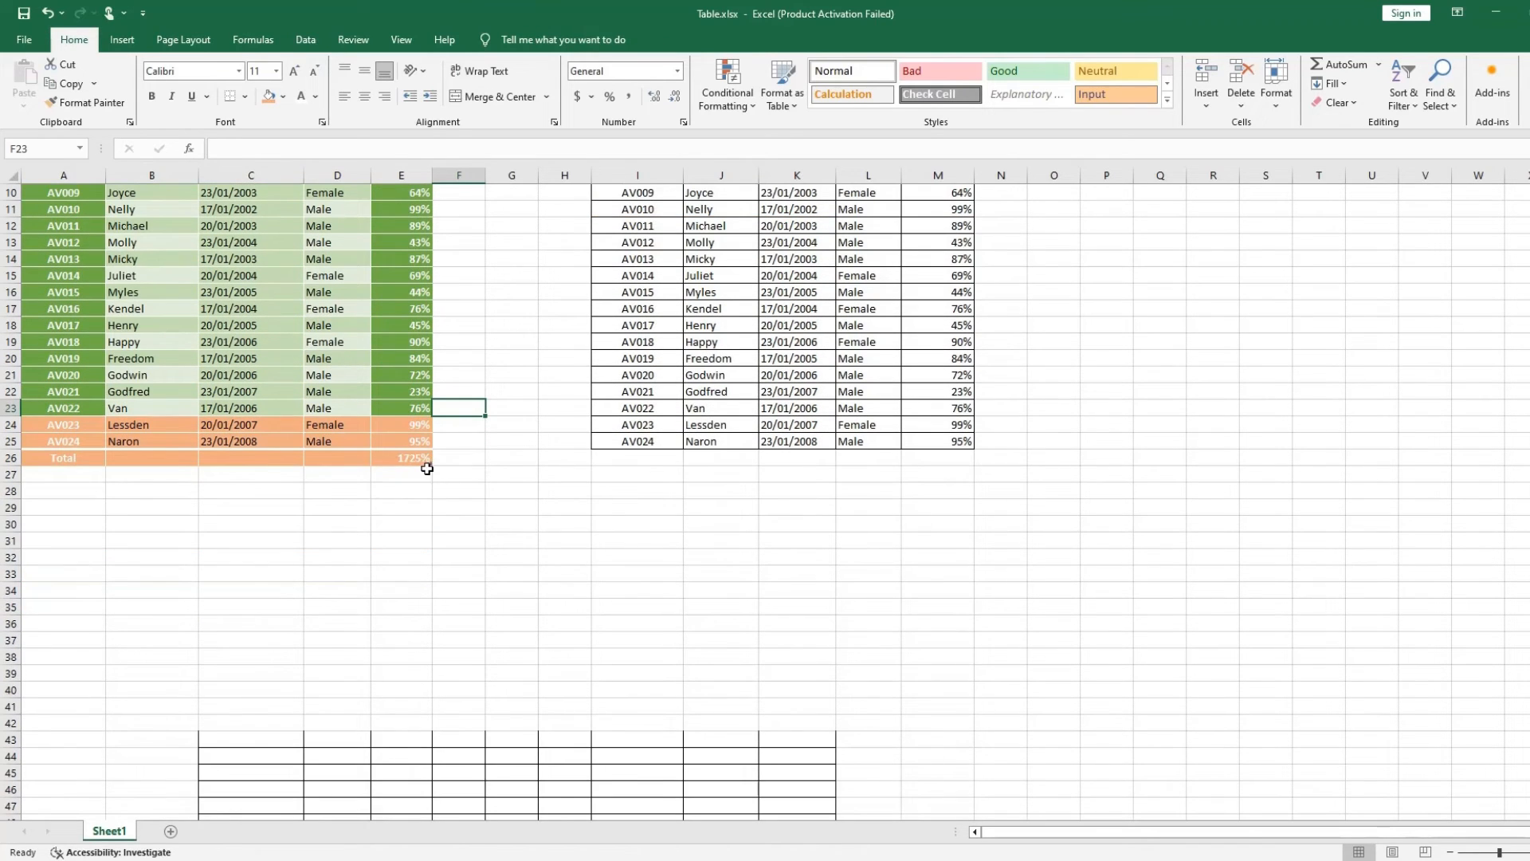
{"action": "left_click_drag", "start_coordinate": [428, 464], "coordinate": [419, 620]}
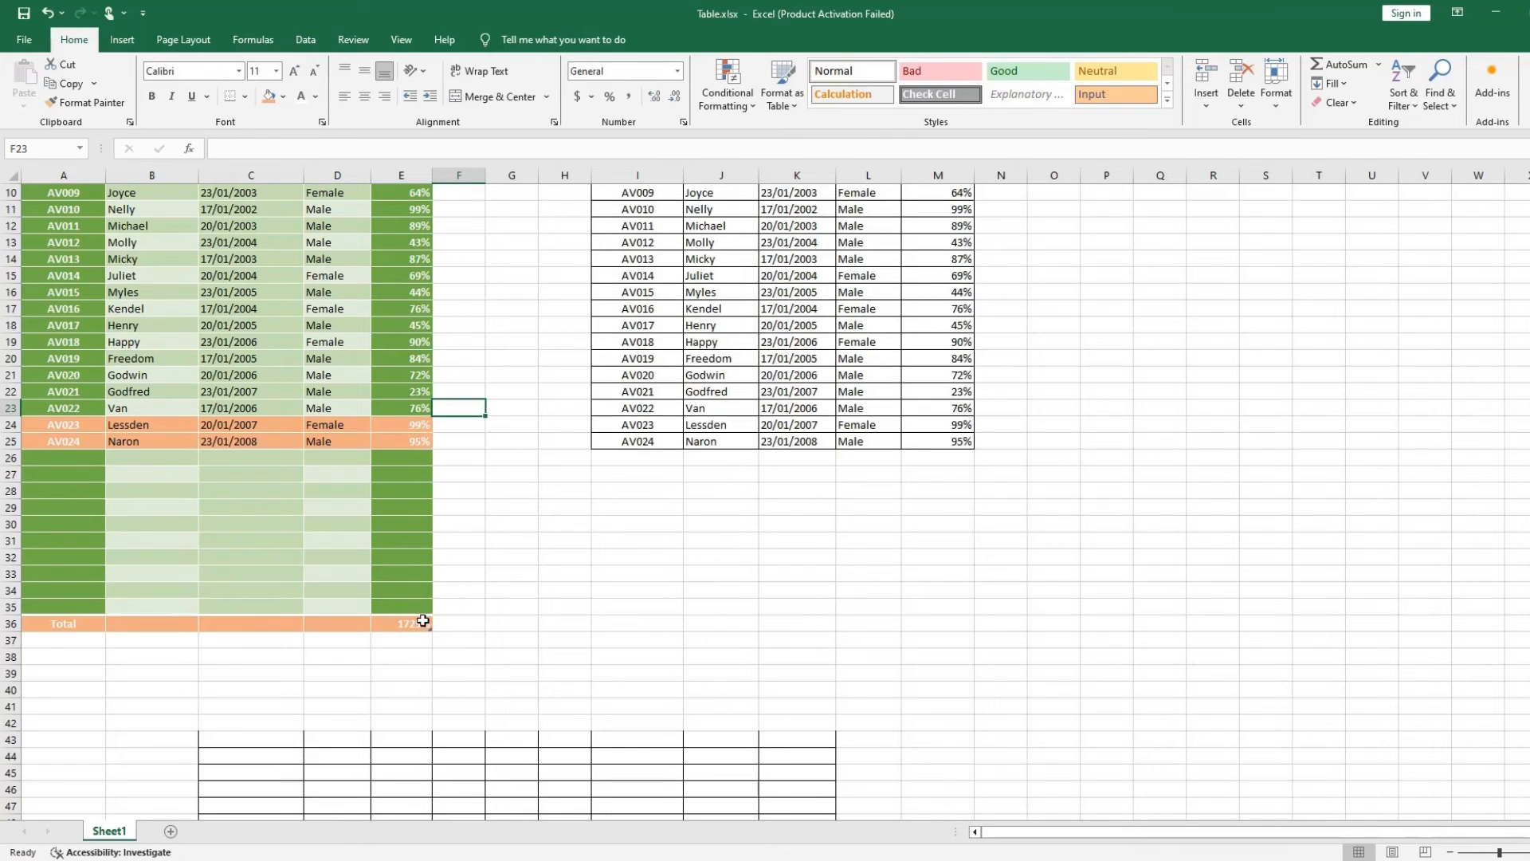
{"action": "scroll", "coordinate": [279, 559], "scroll_direction": "up", "scroll_amount": 2}
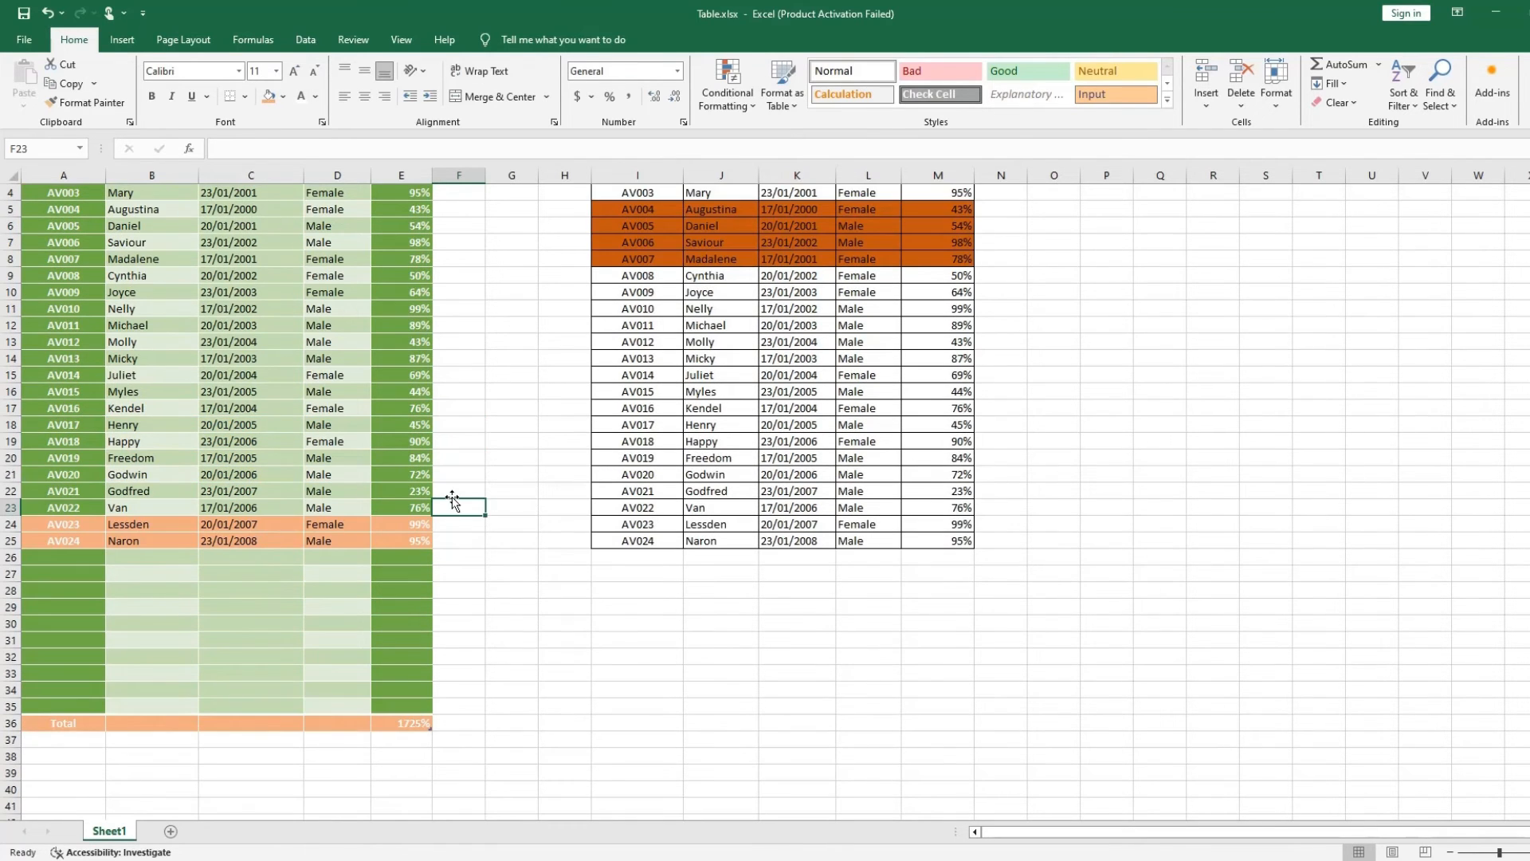
{"action": "left_click", "coordinate": [469, 589]}
Step: Continue the StudentID series from AV024 through the new table rows to AV034, filling A26:A35
{"action": "left_click", "coordinate": [80, 557]}
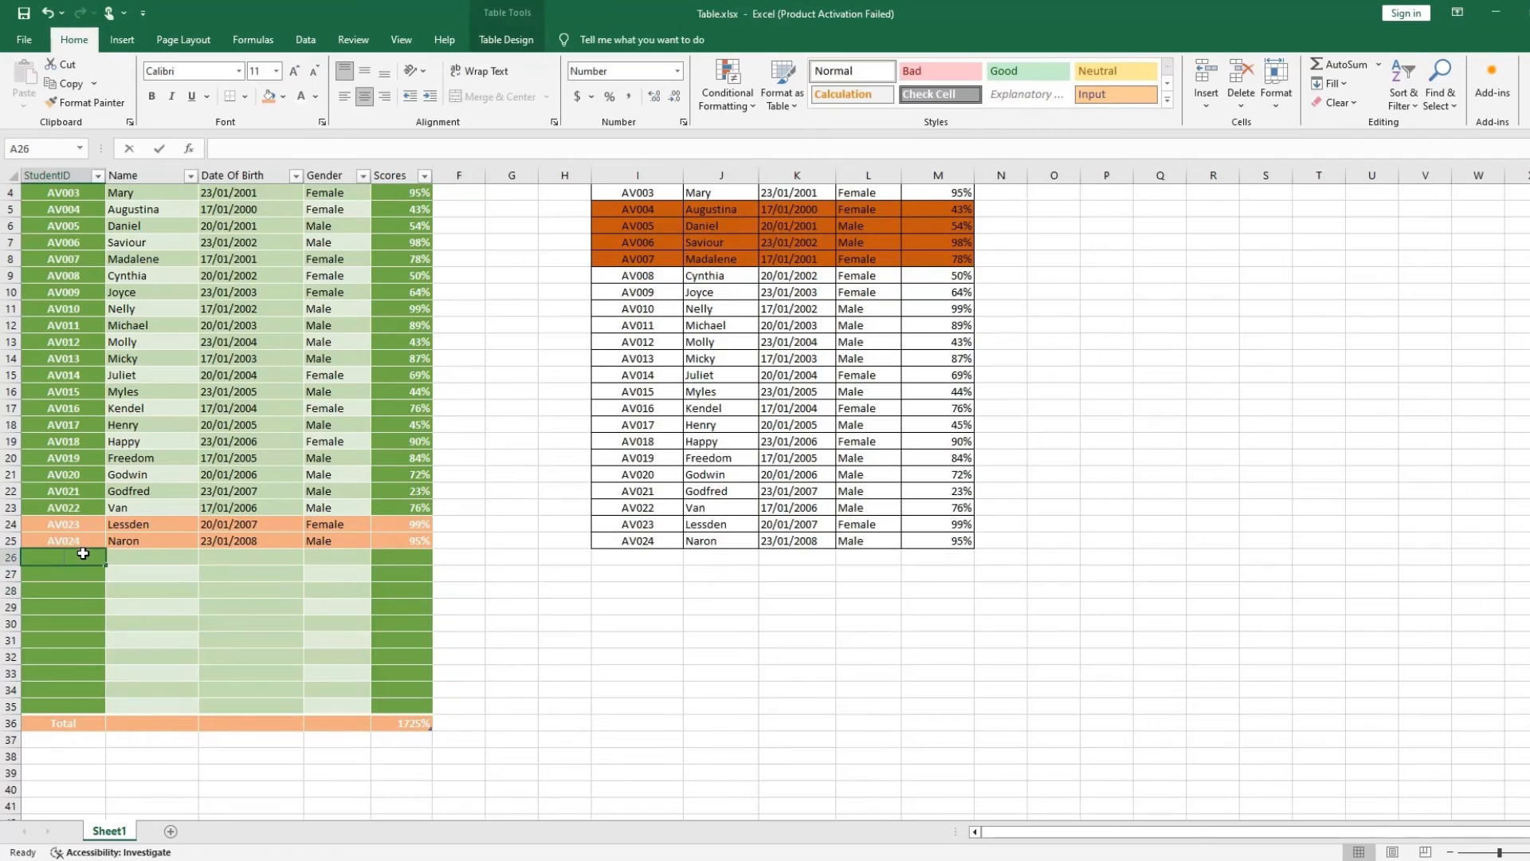
{"action": "left_click", "coordinate": [94, 536]}
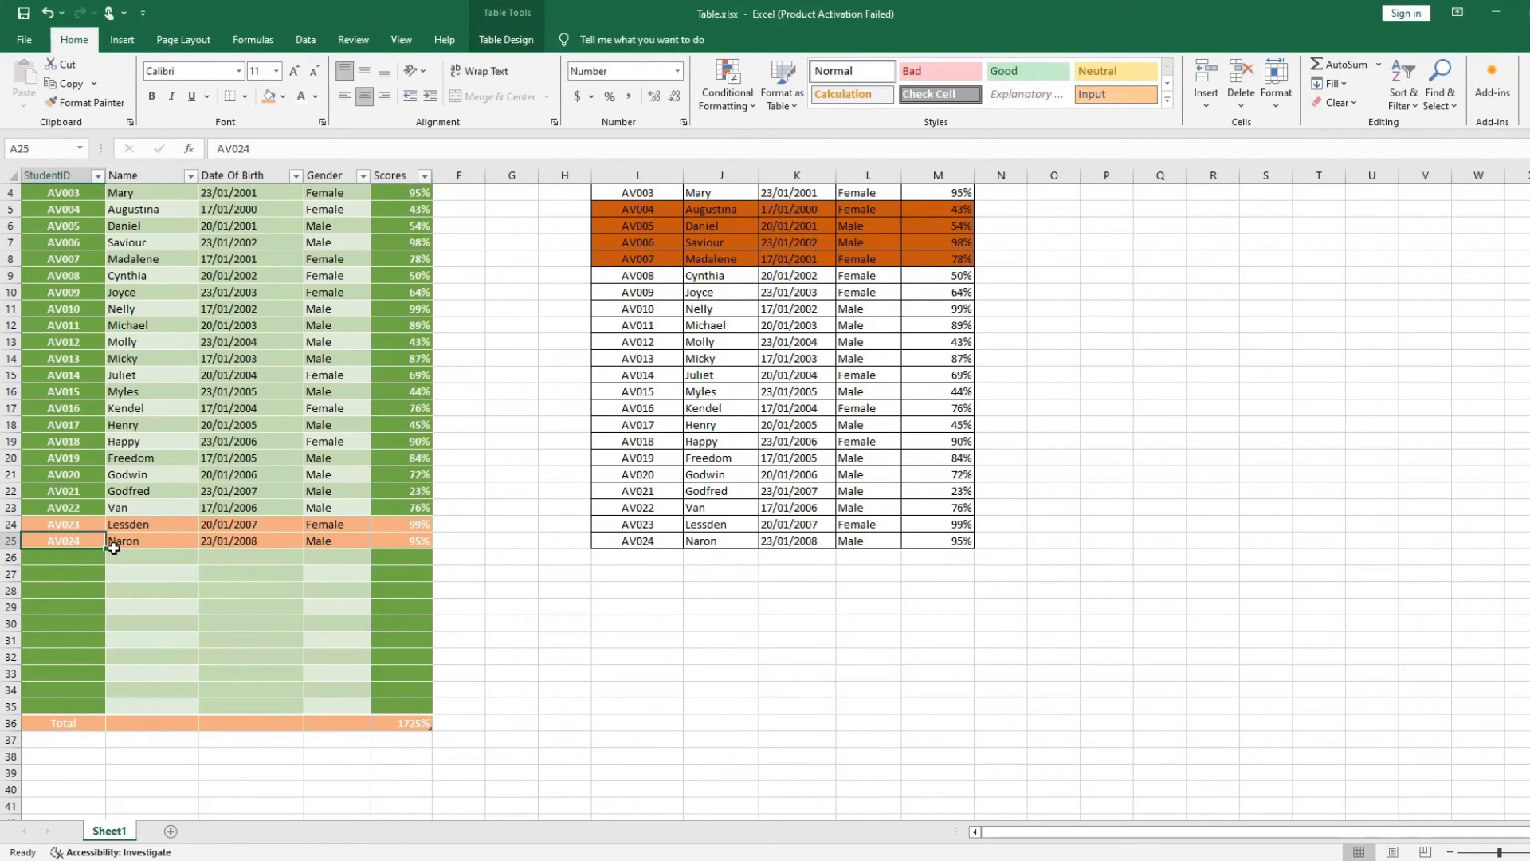
{"action": "left_click_drag", "start_coordinate": [106, 550], "coordinate": [92, 716]}
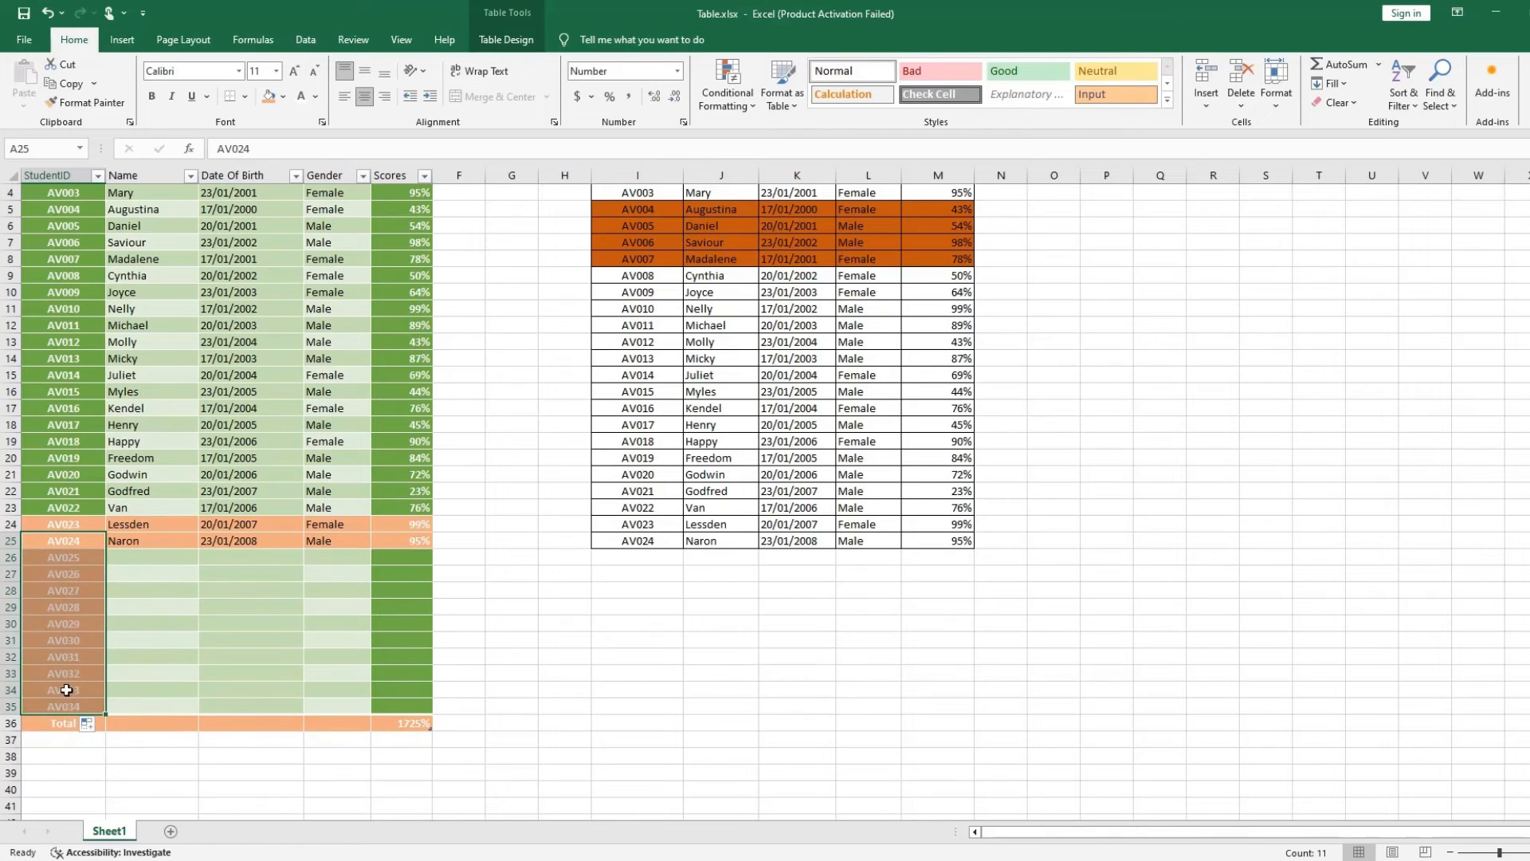
{"action": "left_click", "coordinate": [160, 654]}
{"action": "left_click", "coordinate": [152, 557]}
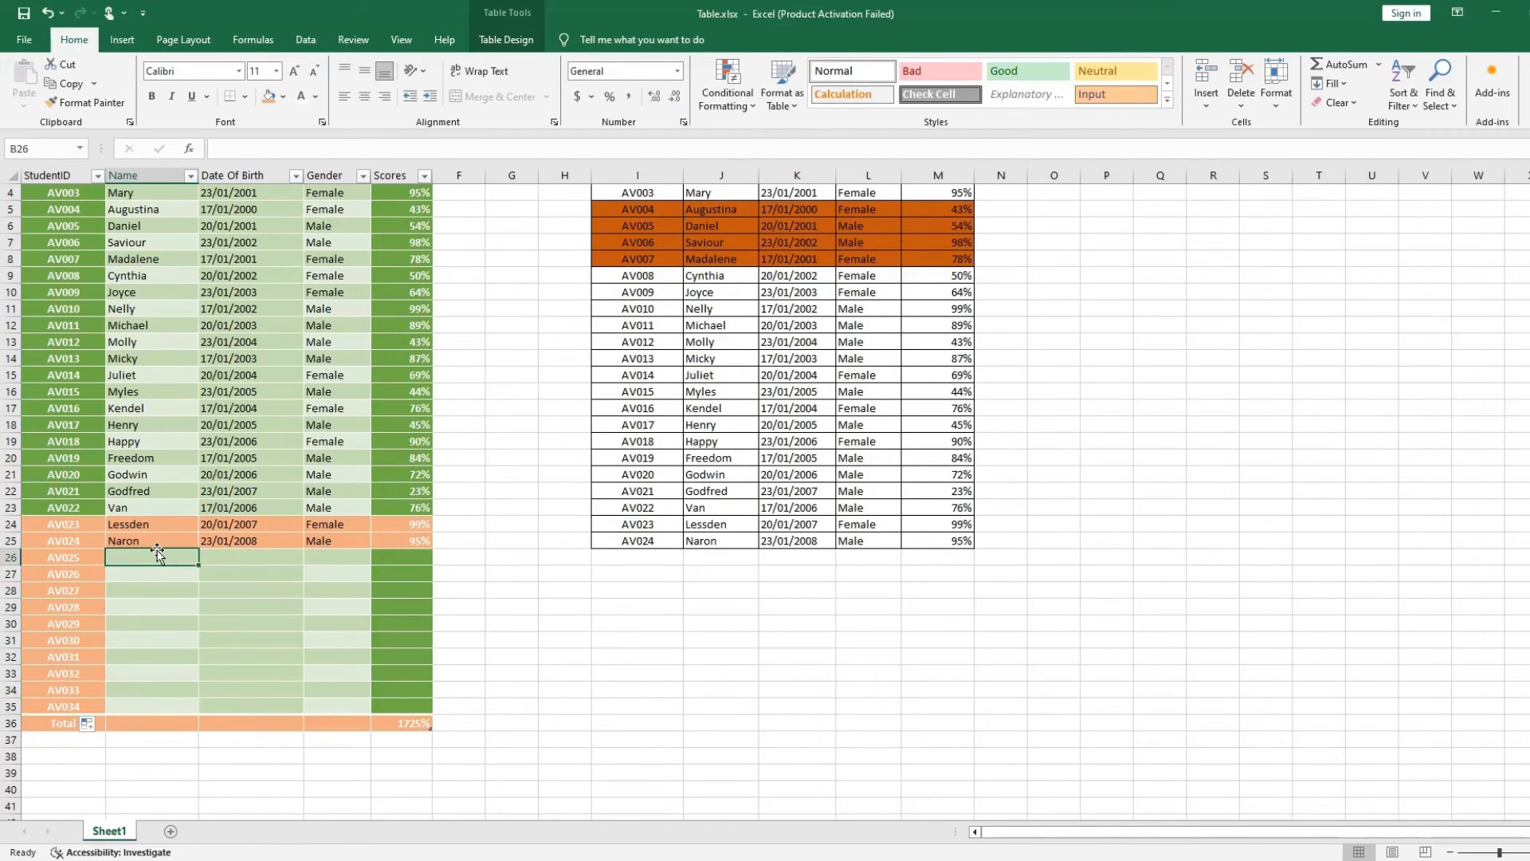
{"action": "left_click", "coordinate": [136, 606]}
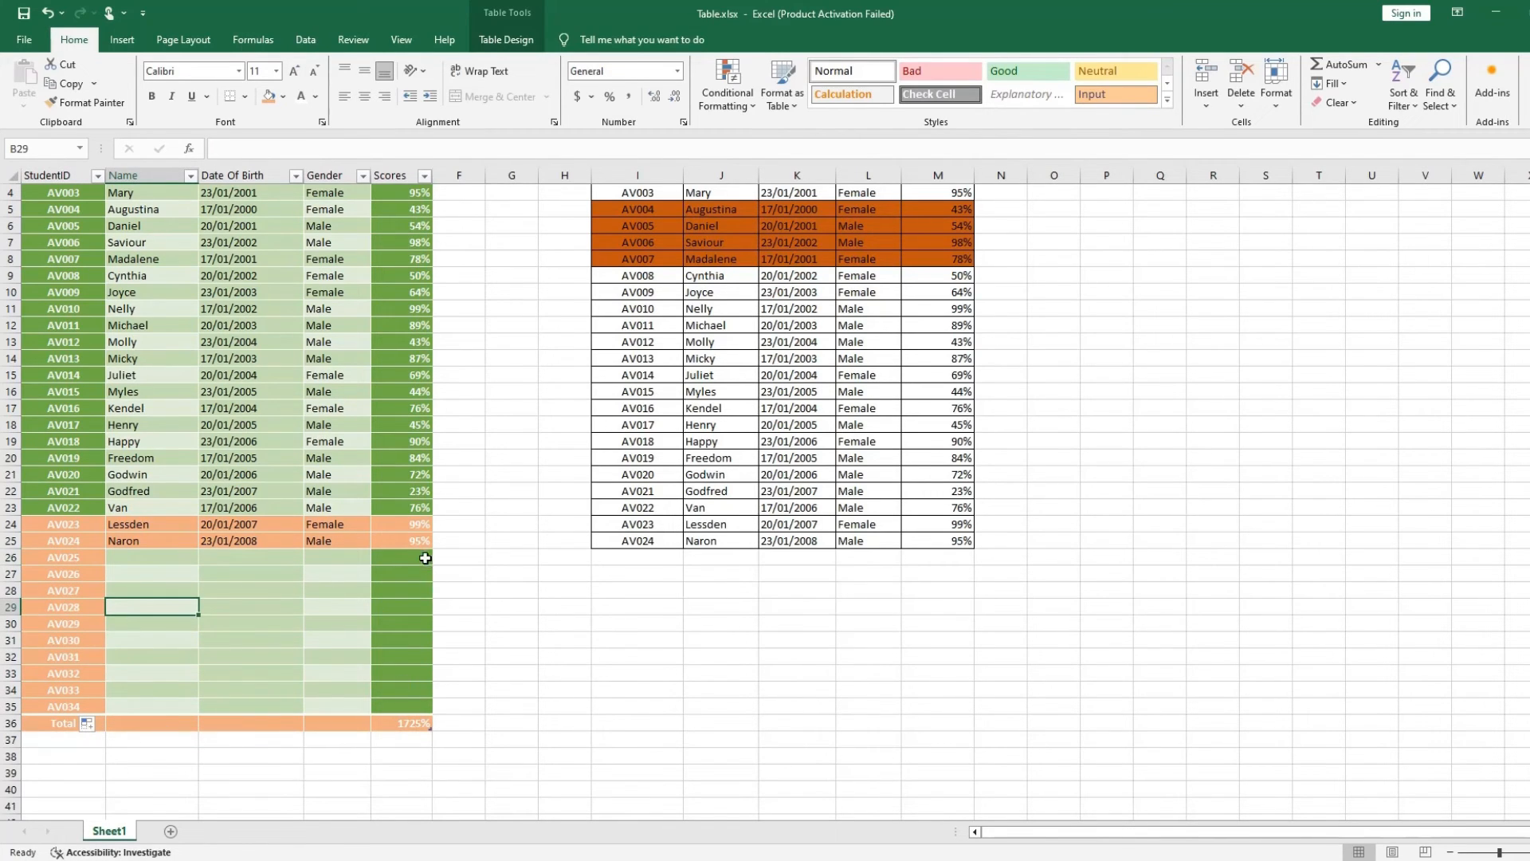
Step: Extend the students table by one column to include column F, and widen that column to fit its header
{"action": "scroll", "coordinate": [399, 359], "scroll_direction": "up", "scroll_amount": 1}
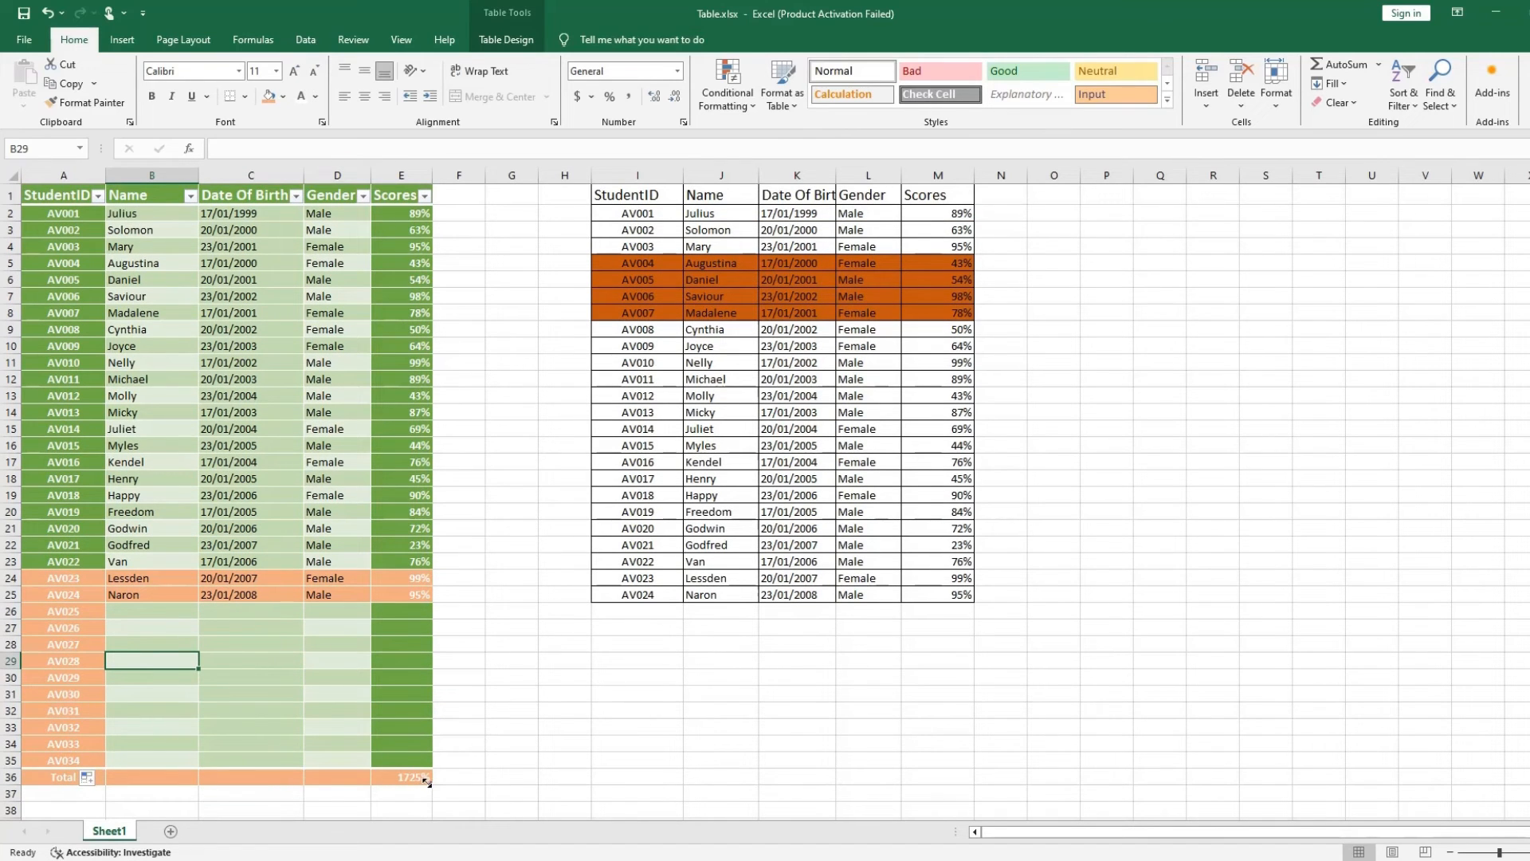
{"action": "left_click_drag", "start_coordinate": [431, 782], "coordinate": [485, 782]}
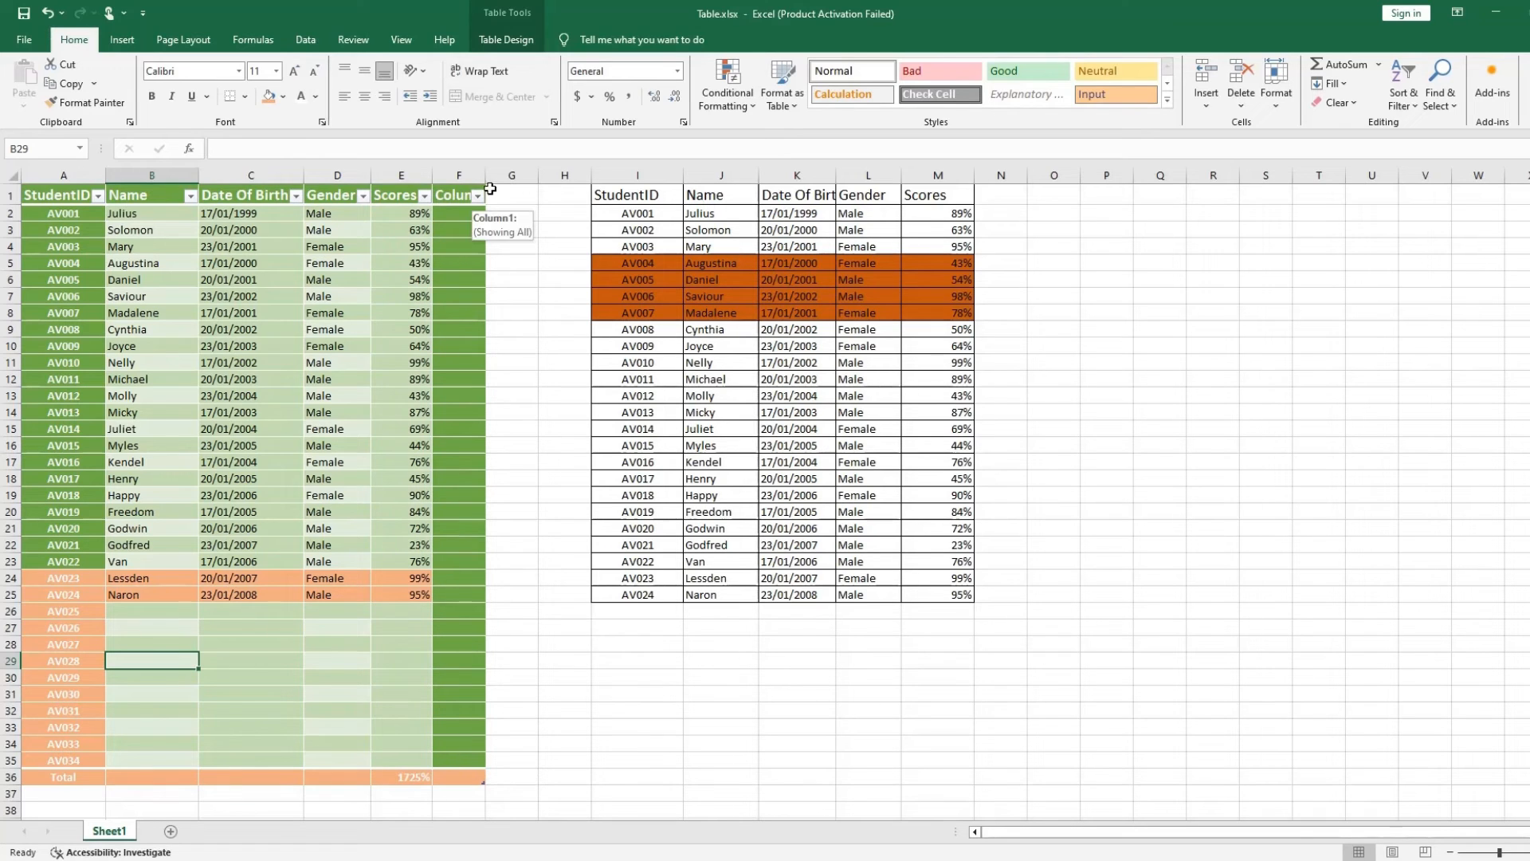
{"action": "left_click_drag", "start_coordinate": [486, 177], "coordinate": [515, 177]}
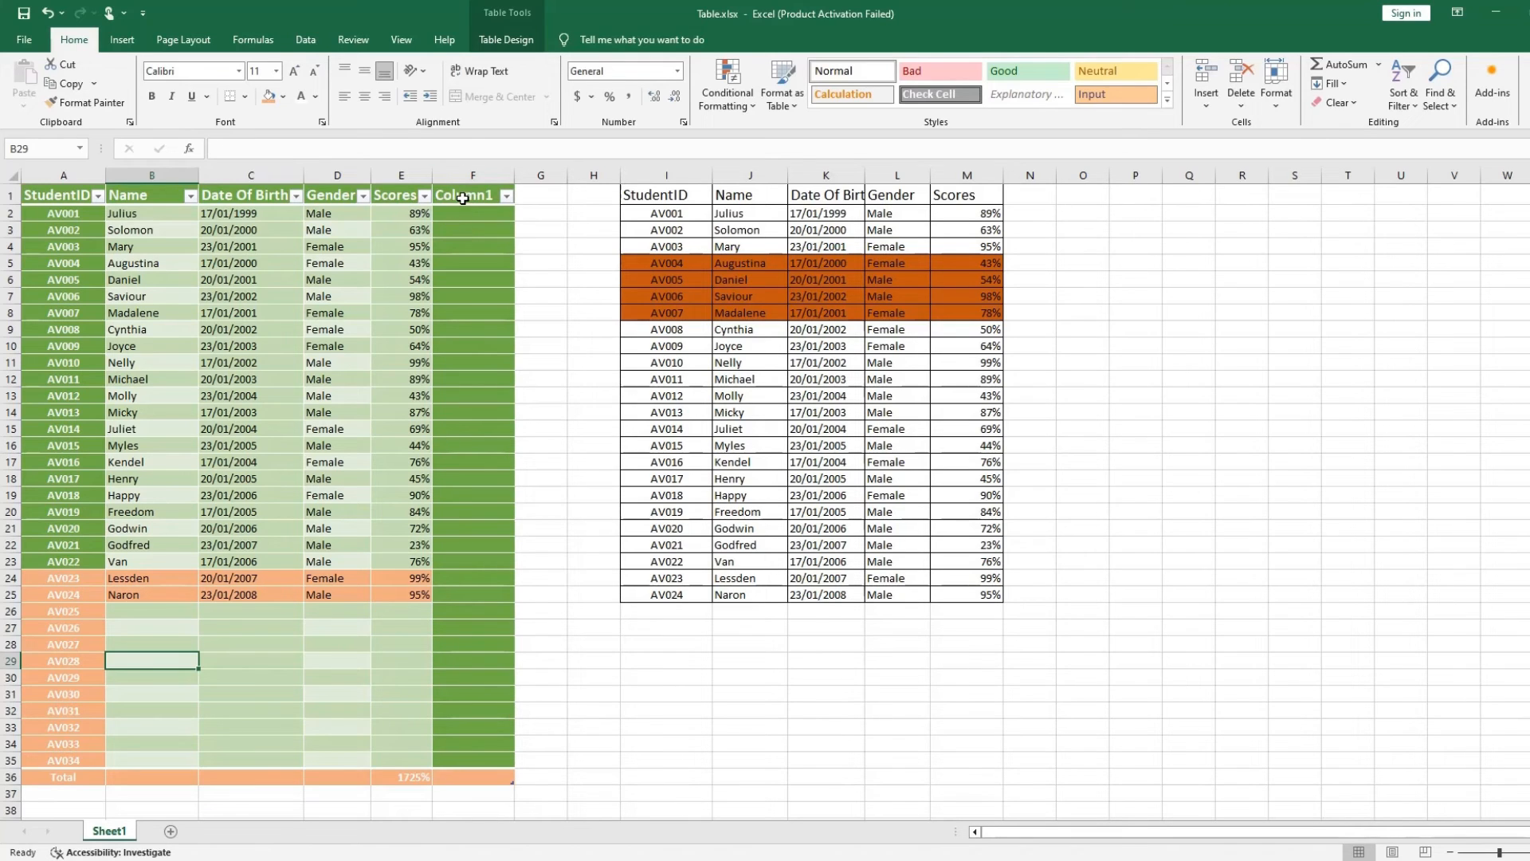
Step: Rename the new table column's header in F1 as Course
{"action": "double_click", "coordinate": [483, 195]}
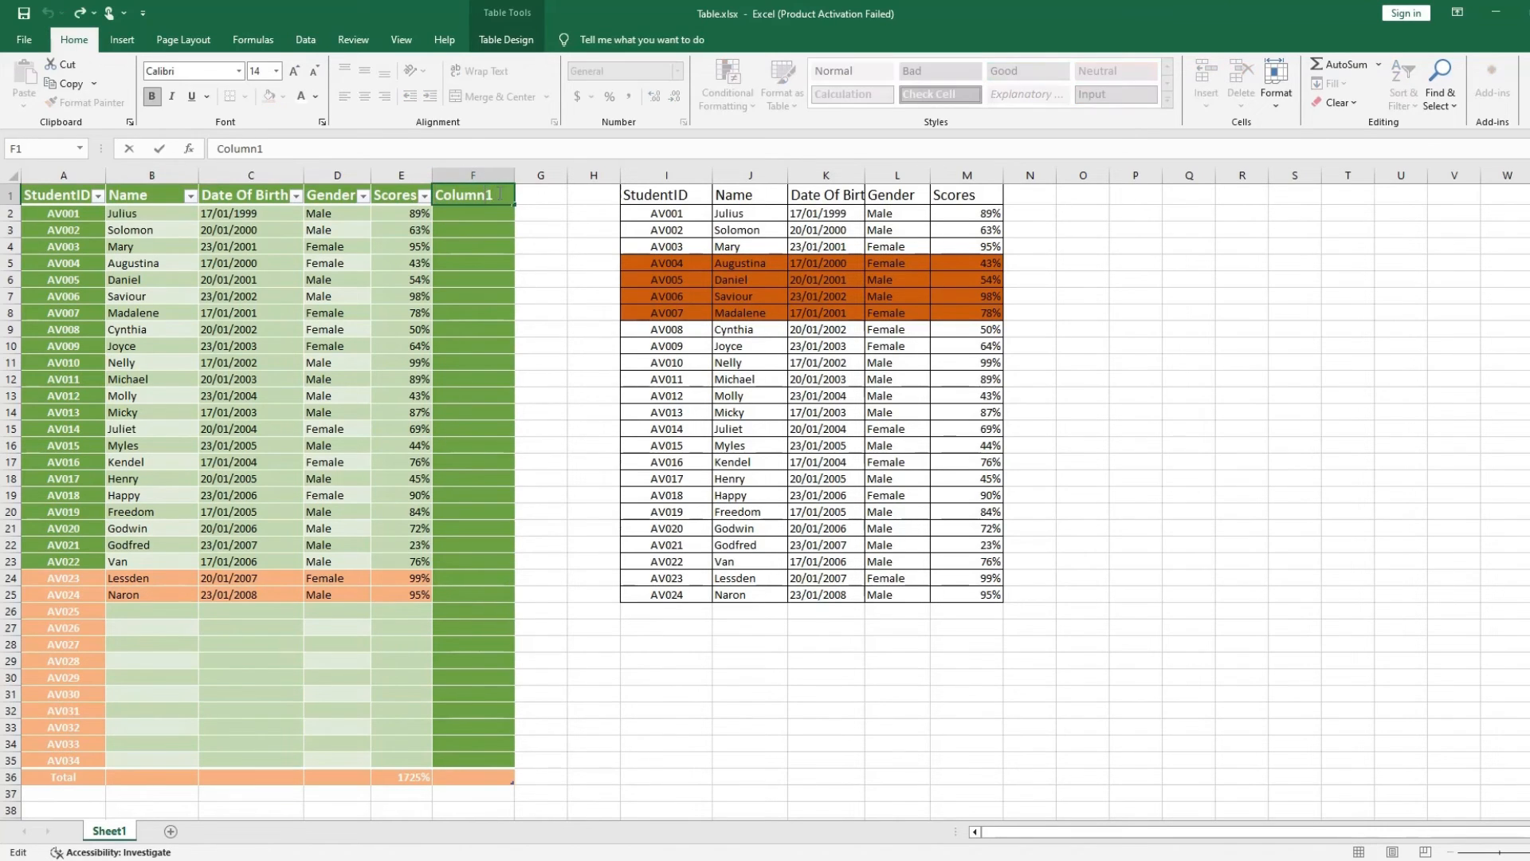
{"action": "left_click_drag", "start_coordinate": [495, 196], "coordinate": [420, 198]}
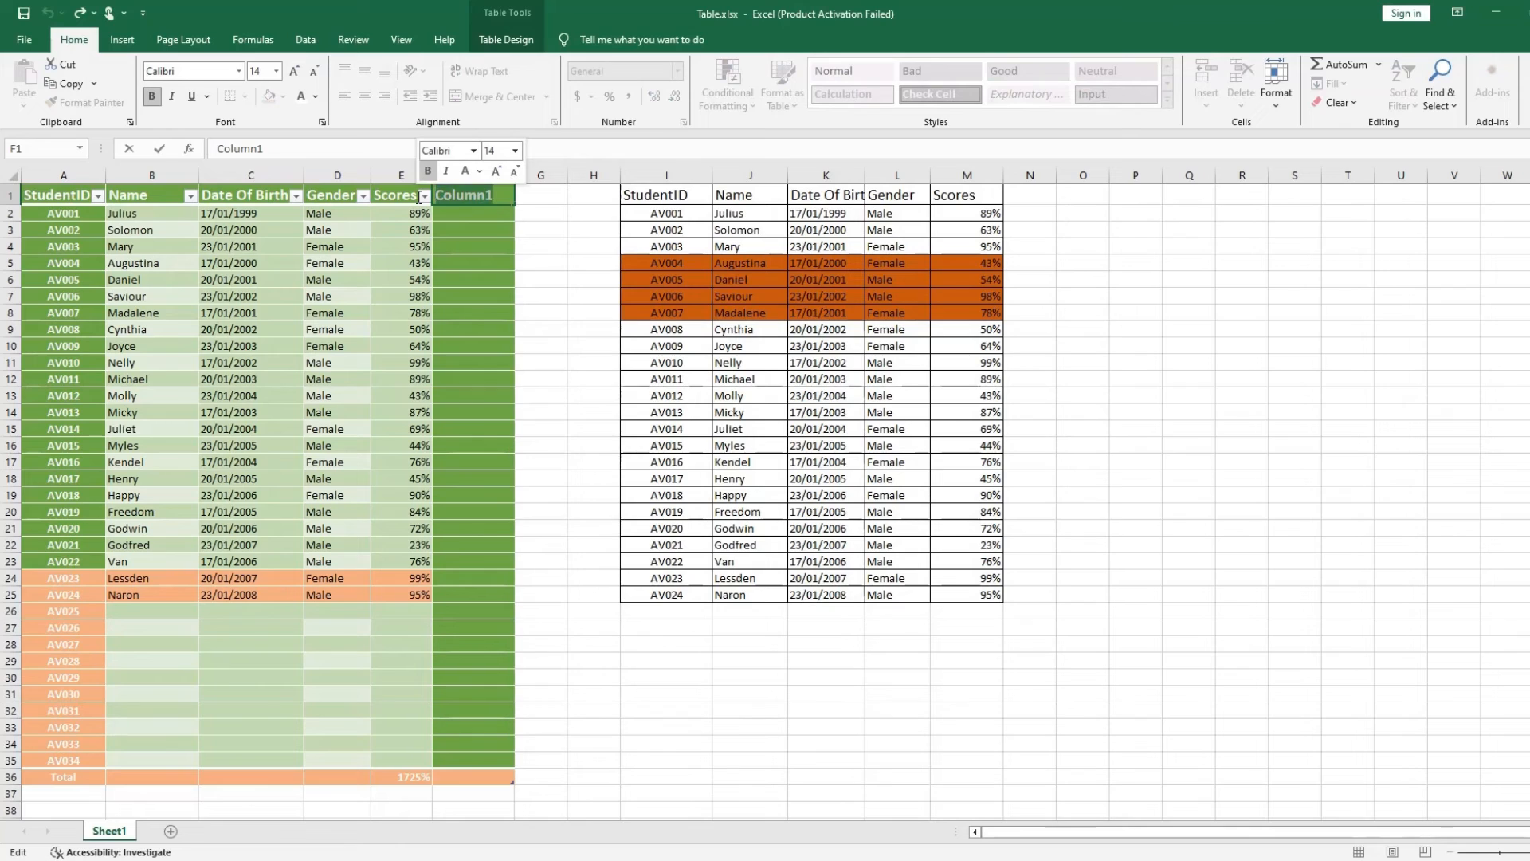
{"action": "type", "text": "Course"}
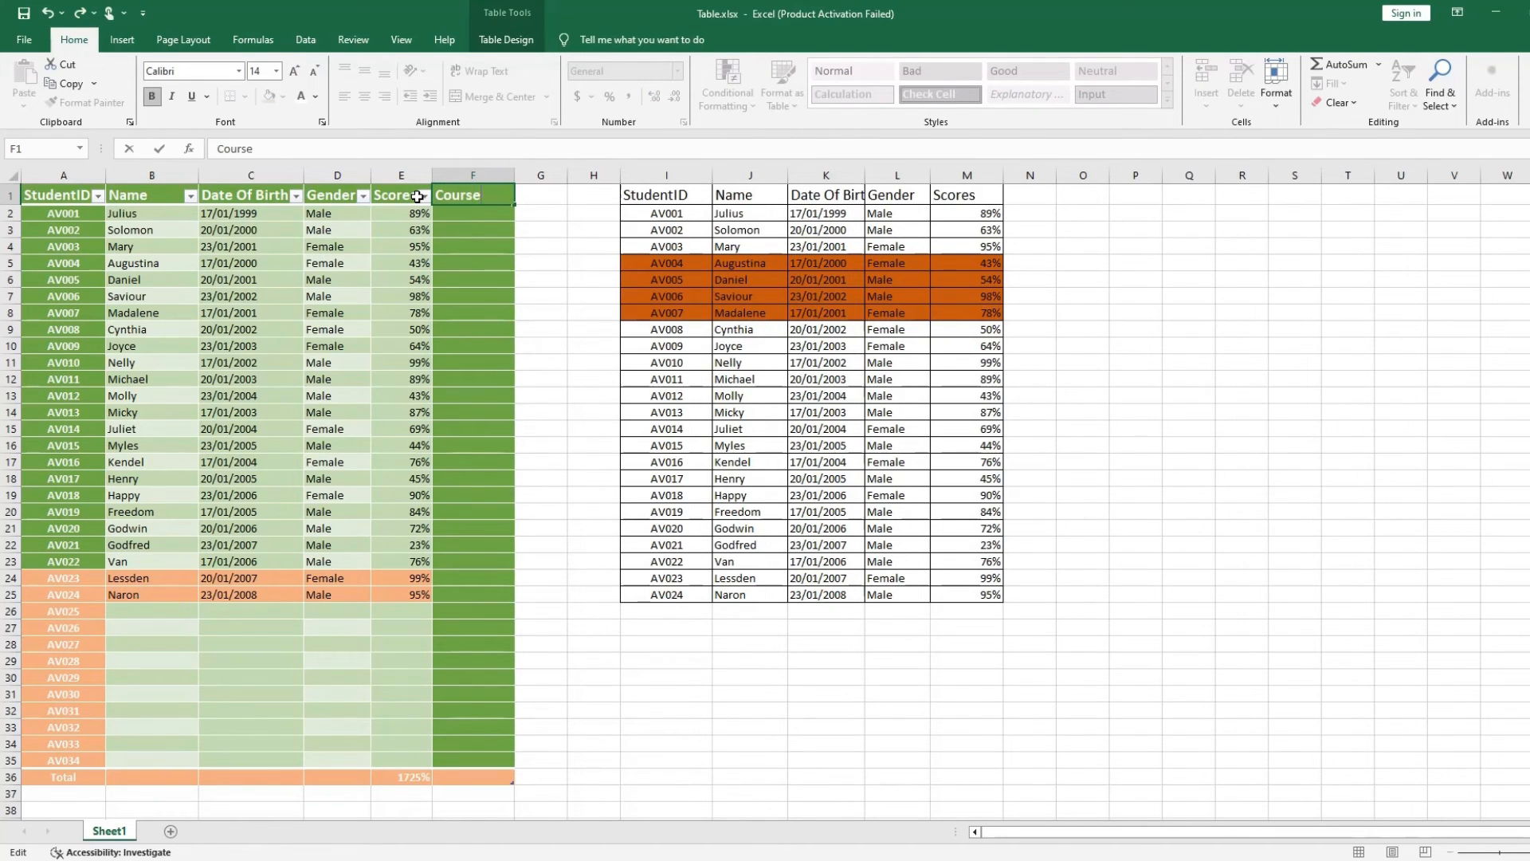
{"action": "left_click", "coordinate": [475, 344]}
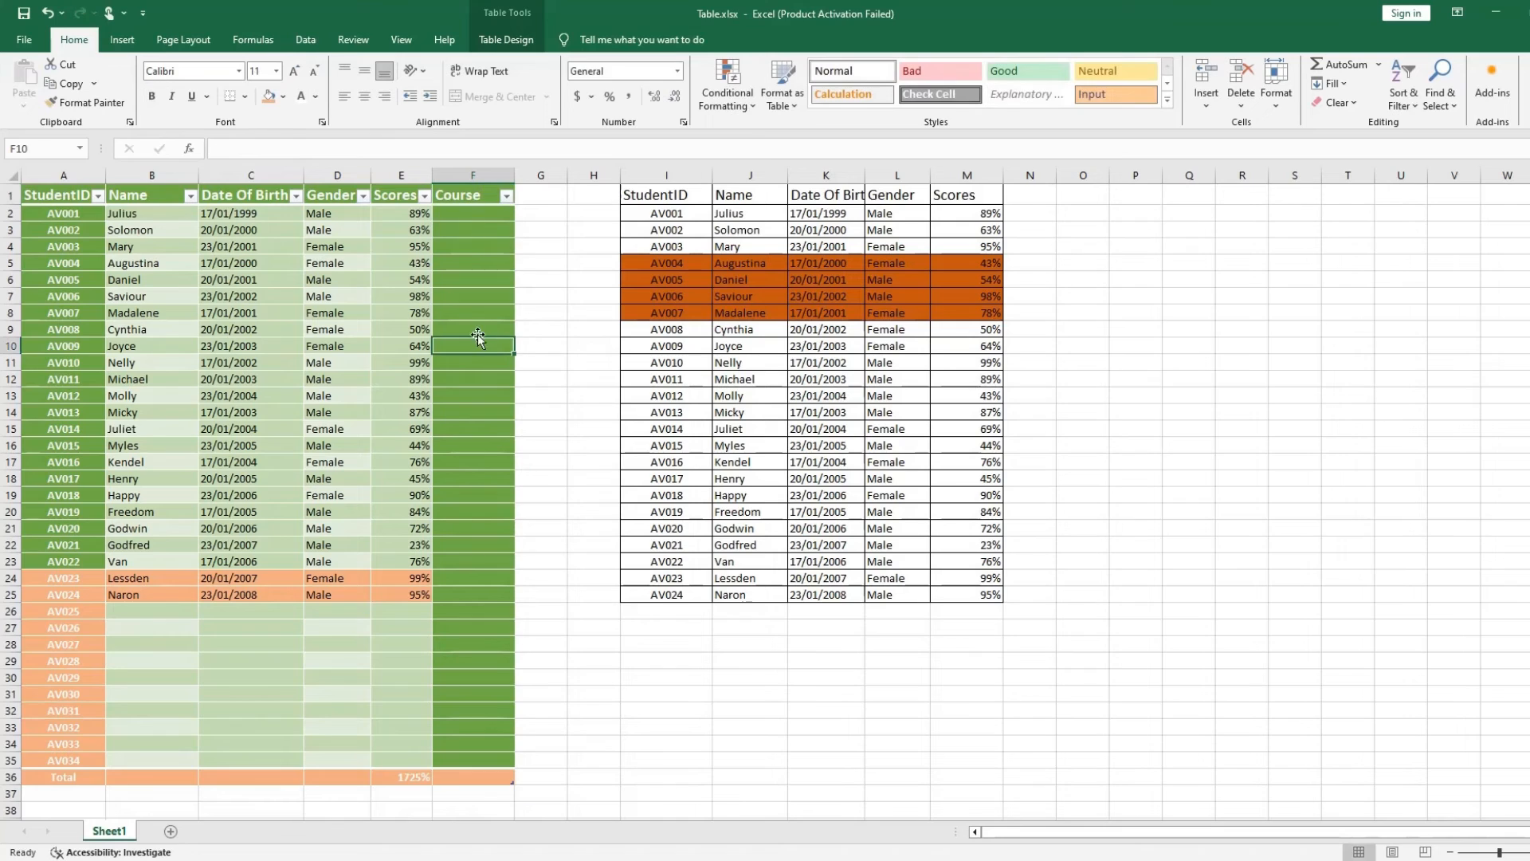
{"action": "left_click", "coordinate": [474, 220]}
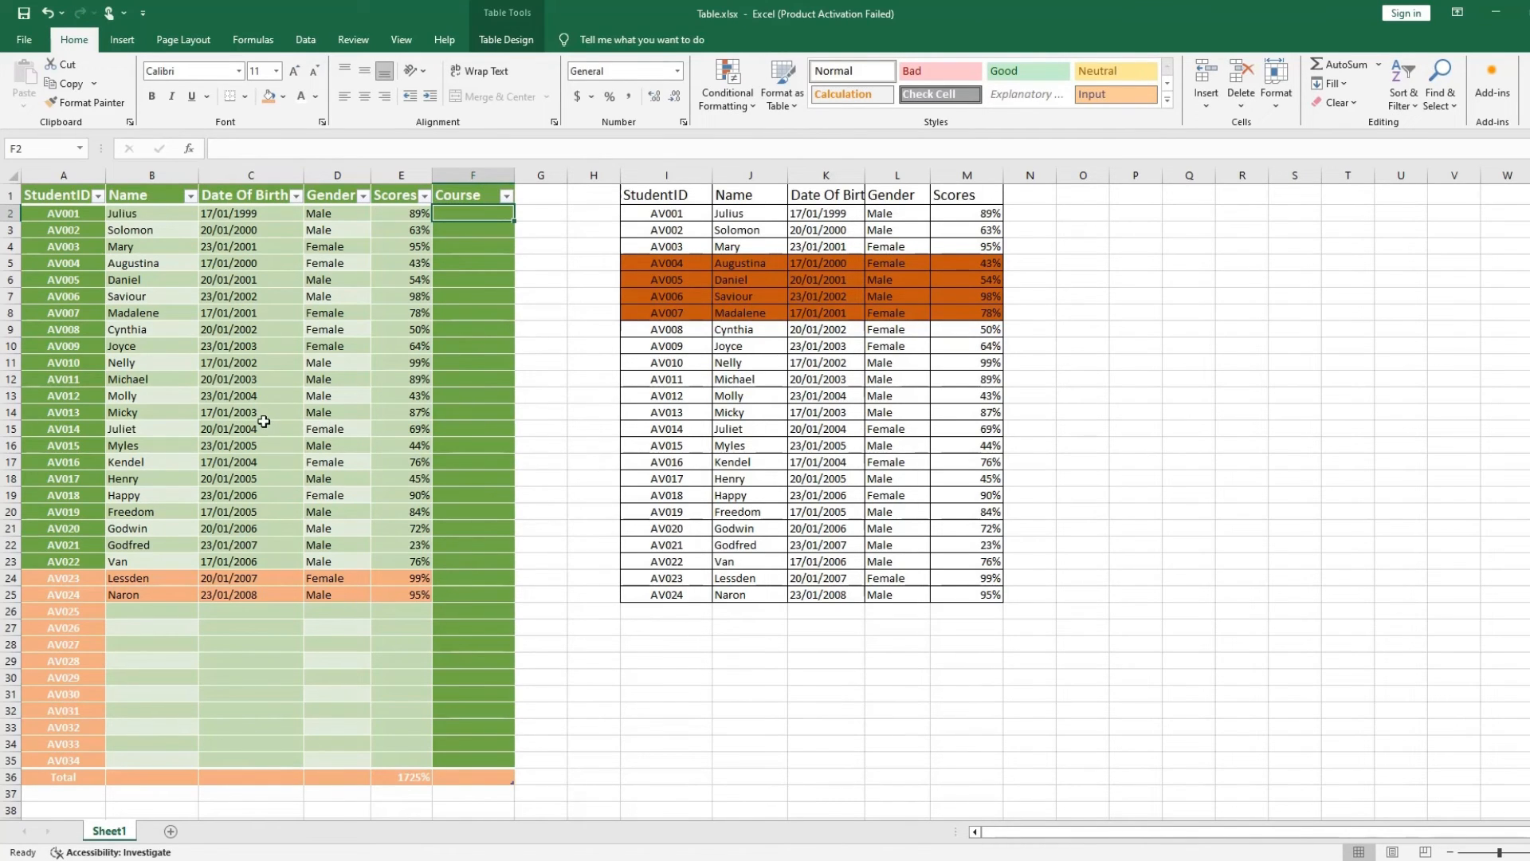
{"action": "left_click", "coordinate": [362, 358]}
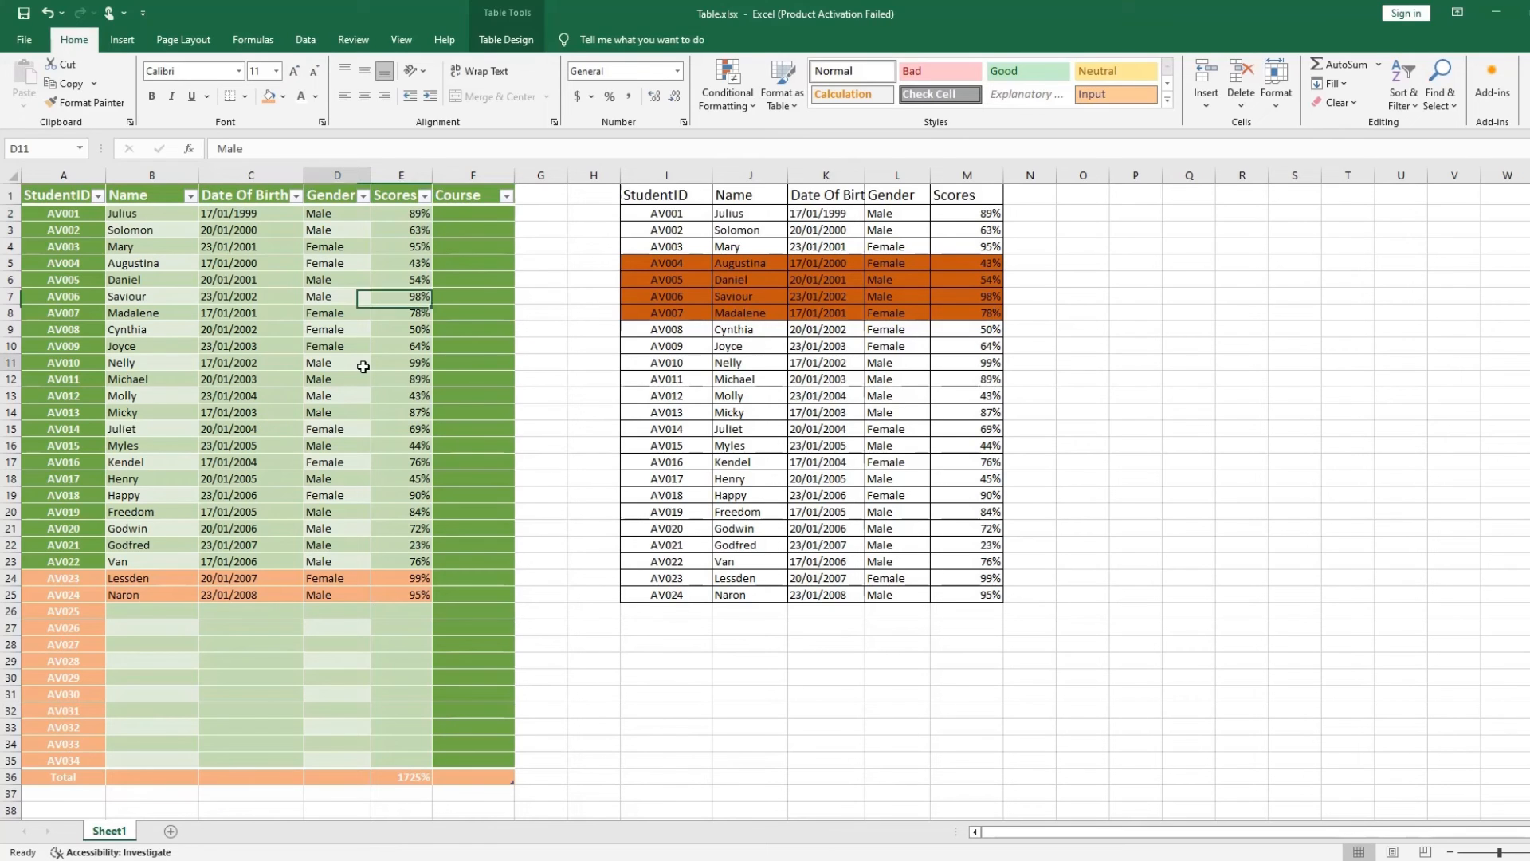
{"action": "left_click", "coordinate": [554, 470]}
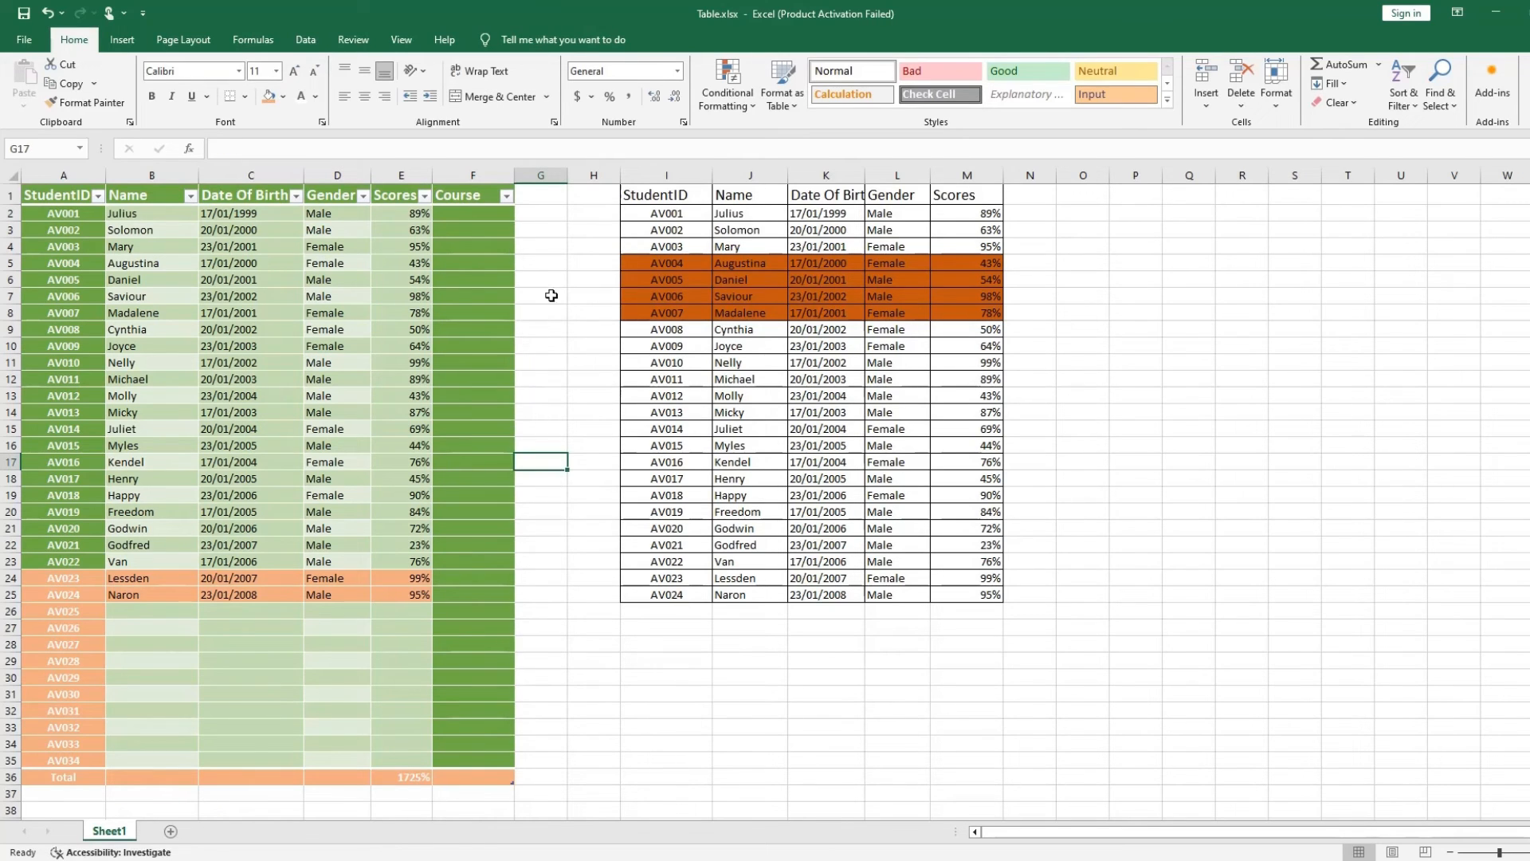
Step: Compare selecting the entire worksheet row 1 with selecting only the students table's header row, A1:F1
{"action": "left_click", "coordinate": [629, 201]}
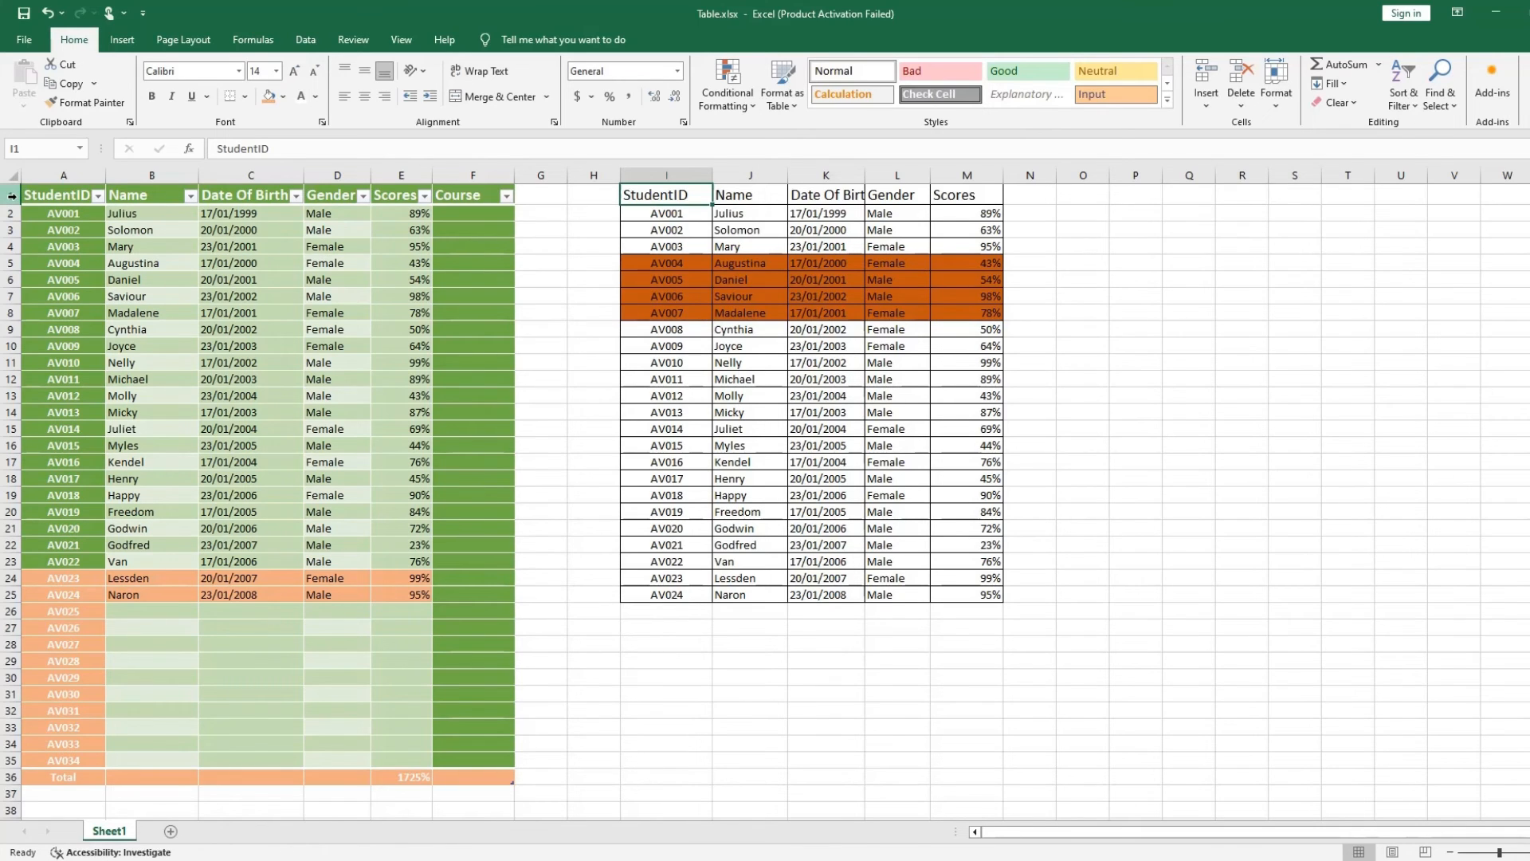
{"action": "left_click", "coordinate": [11, 195]}
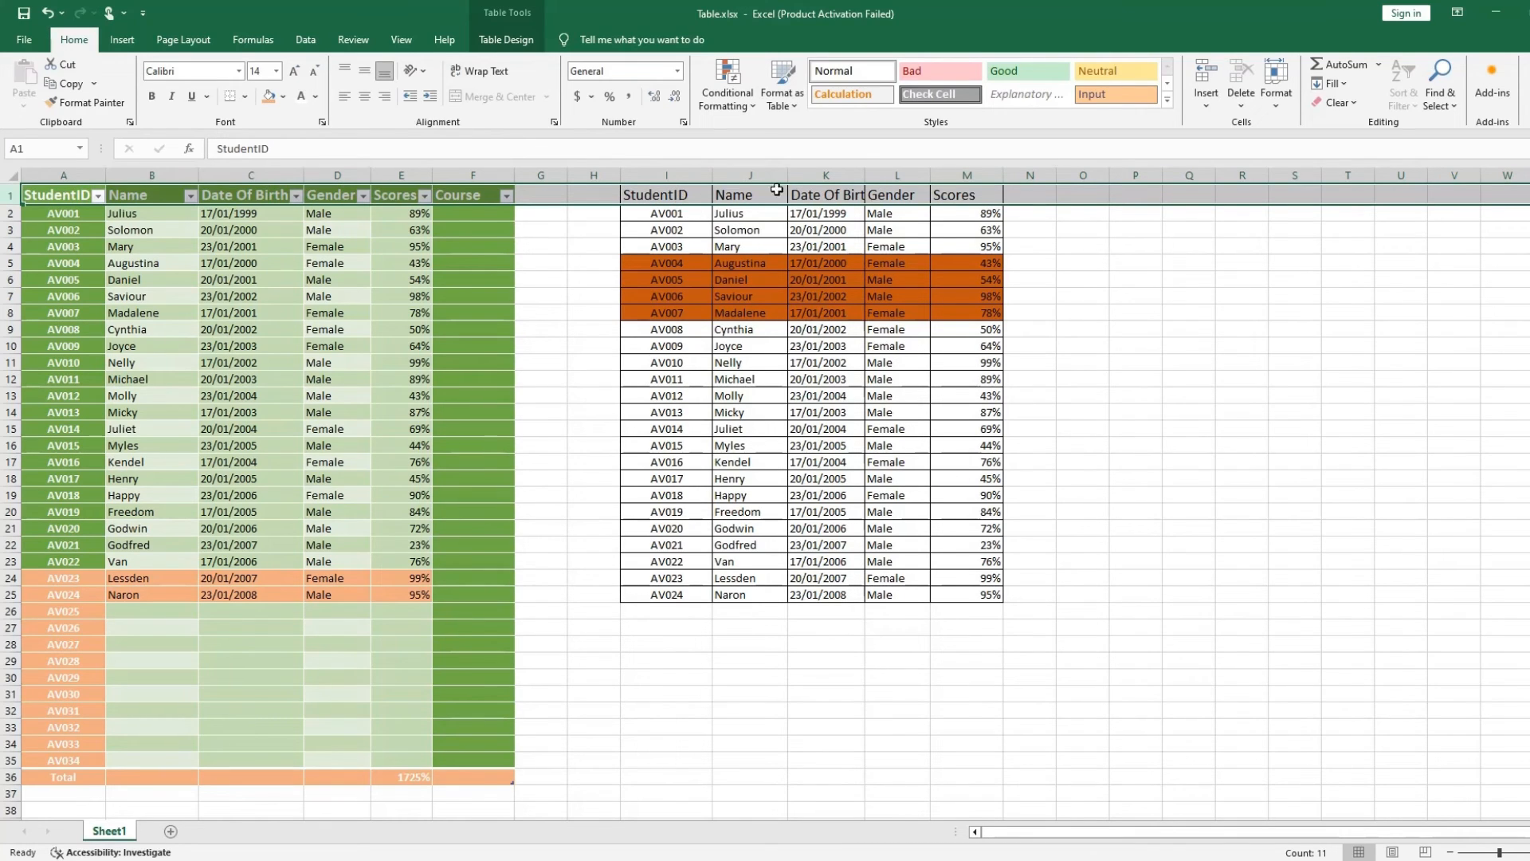
{"action": "left_click", "coordinate": [117, 261]}
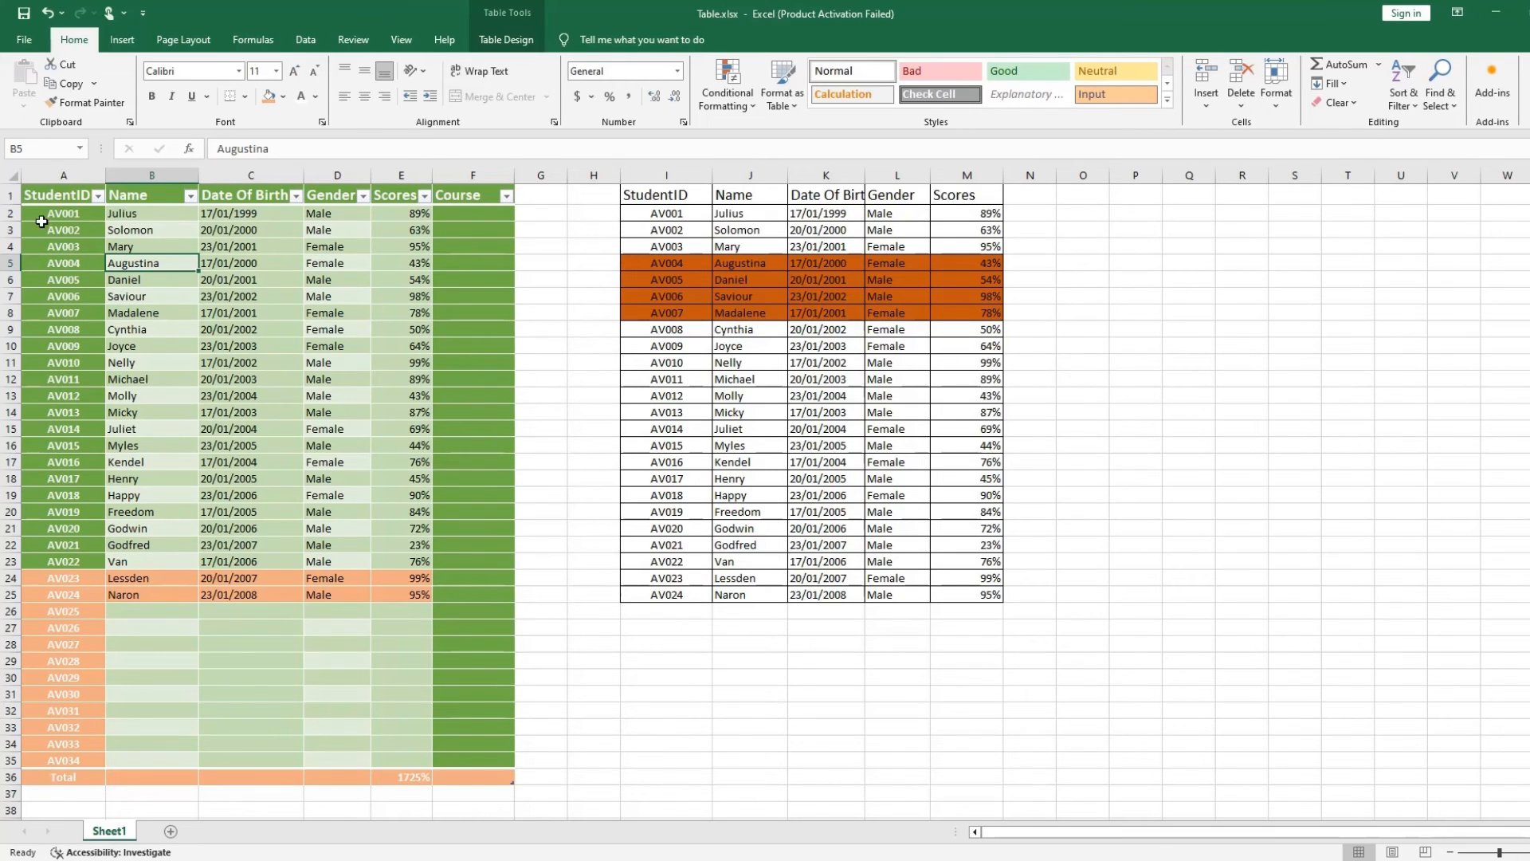
{"action": "left_click", "coordinate": [28, 194]}
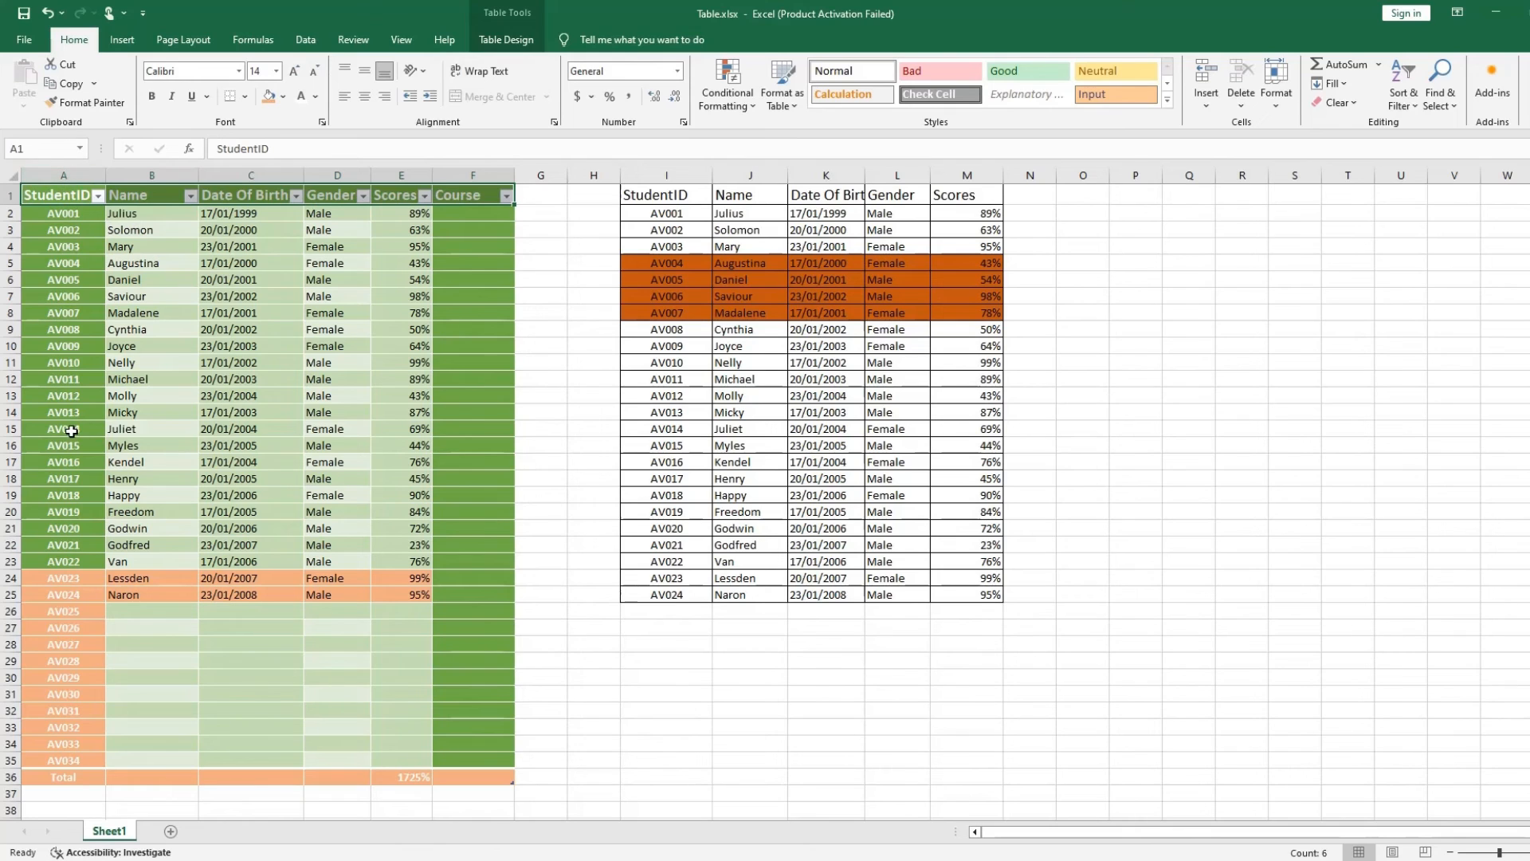
Step: Select the entire worksheet column A and examine how far the selection reaches below the students table
{"action": "left_click_drag", "start_coordinate": [64, 379], "coordinate": [63, 397]}
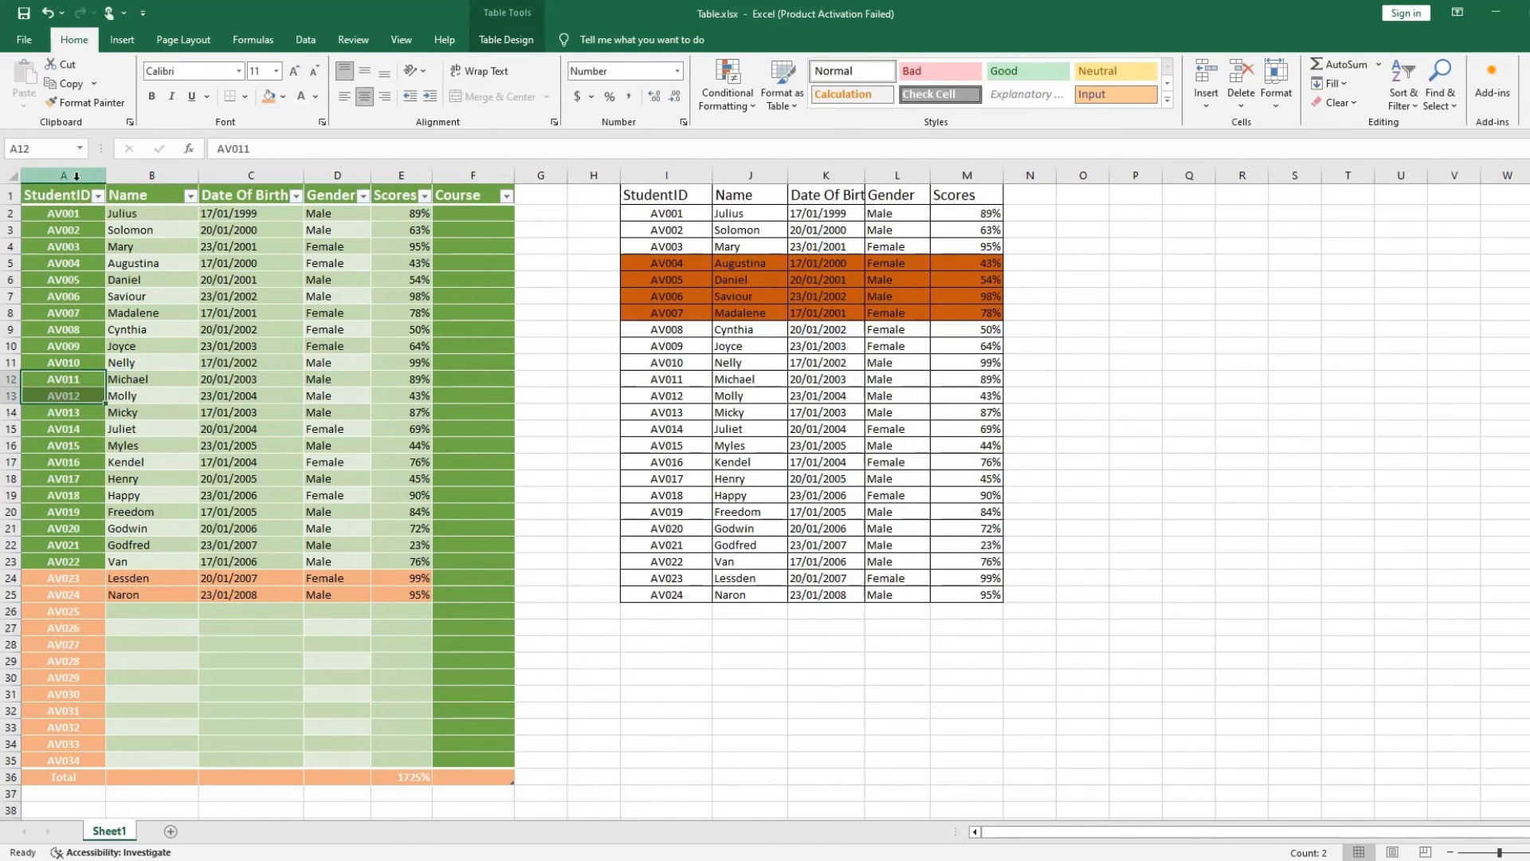
{"action": "left_click", "coordinate": [76, 176]}
{"action": "scroll", "coordinate": [89, 423], "scroll_direction": "down", "scroll_amount": 6}
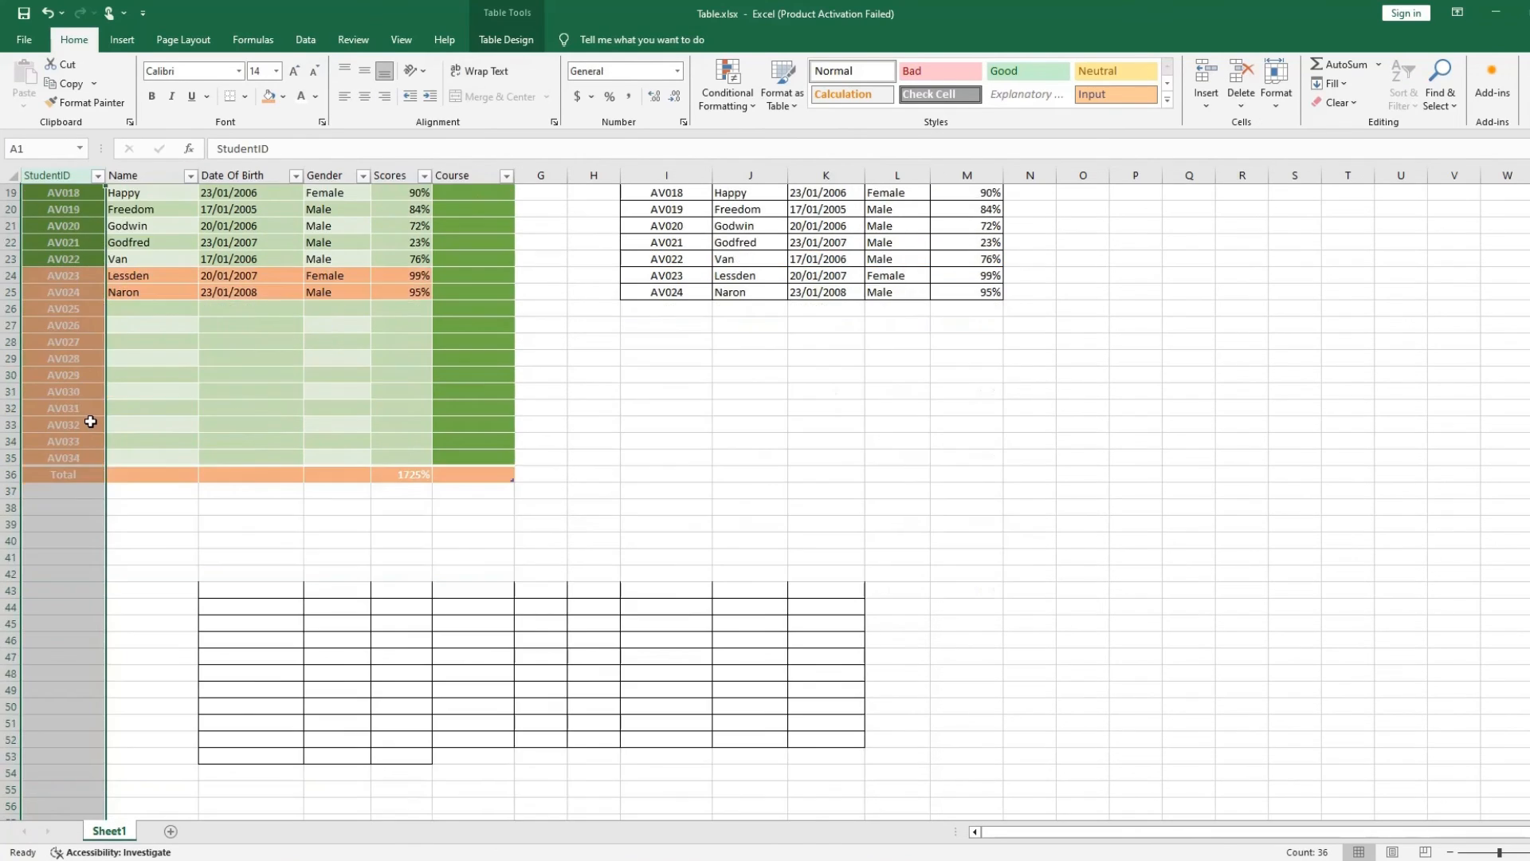
{"action": "scroll", "coordinate": [99, 440], "scroll_direction": "down", "scroll_amount": 2}
{"action": "scroll", "coordinate": [107, 438], "scroll_direction": "up", "scroll_amount": 8}
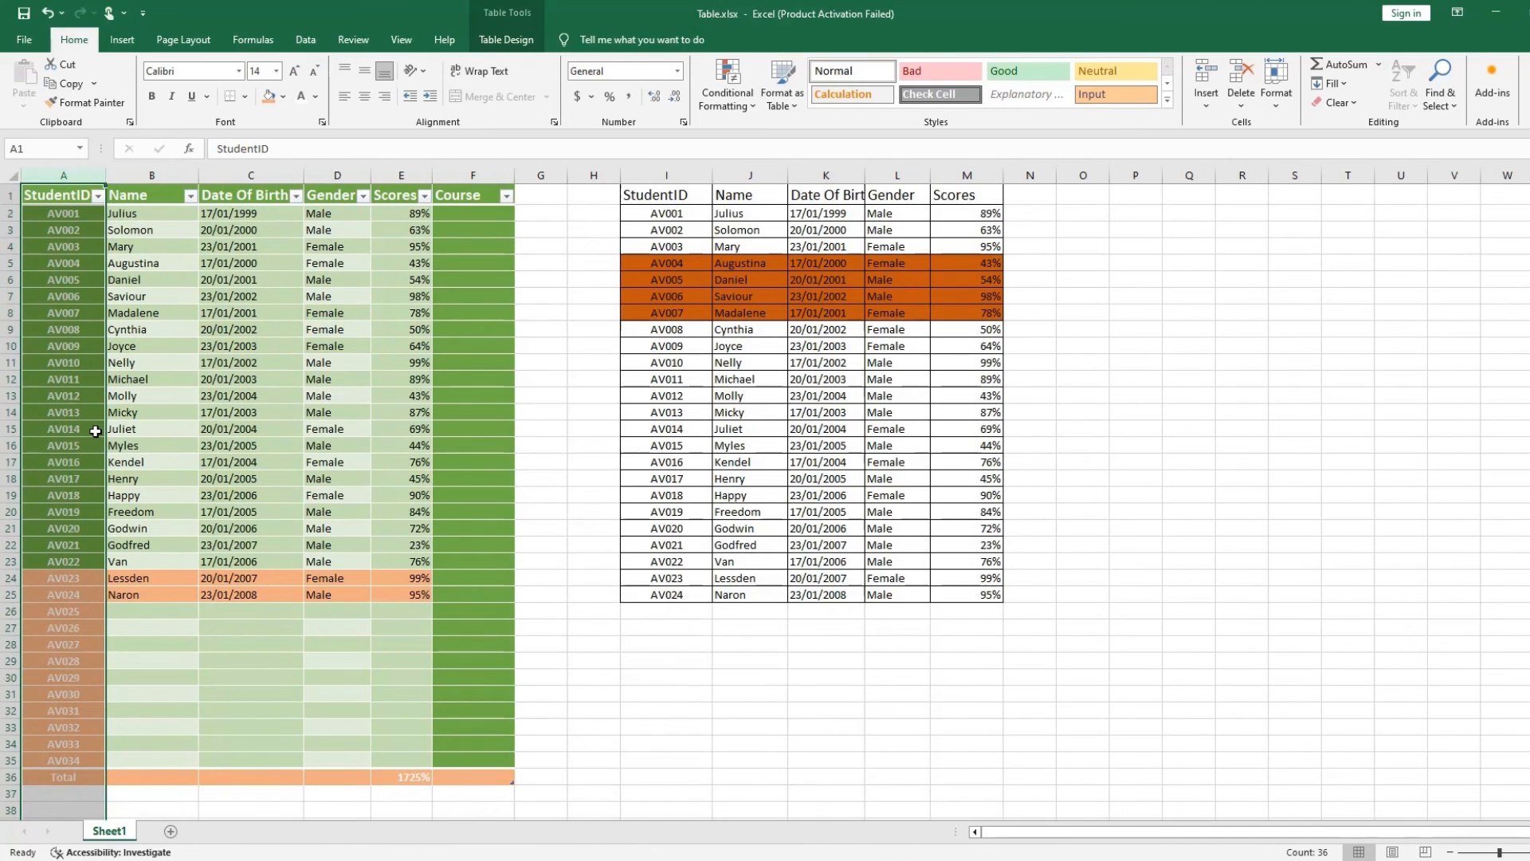
{"action": "left_click", "coordinate": [117, 508]}
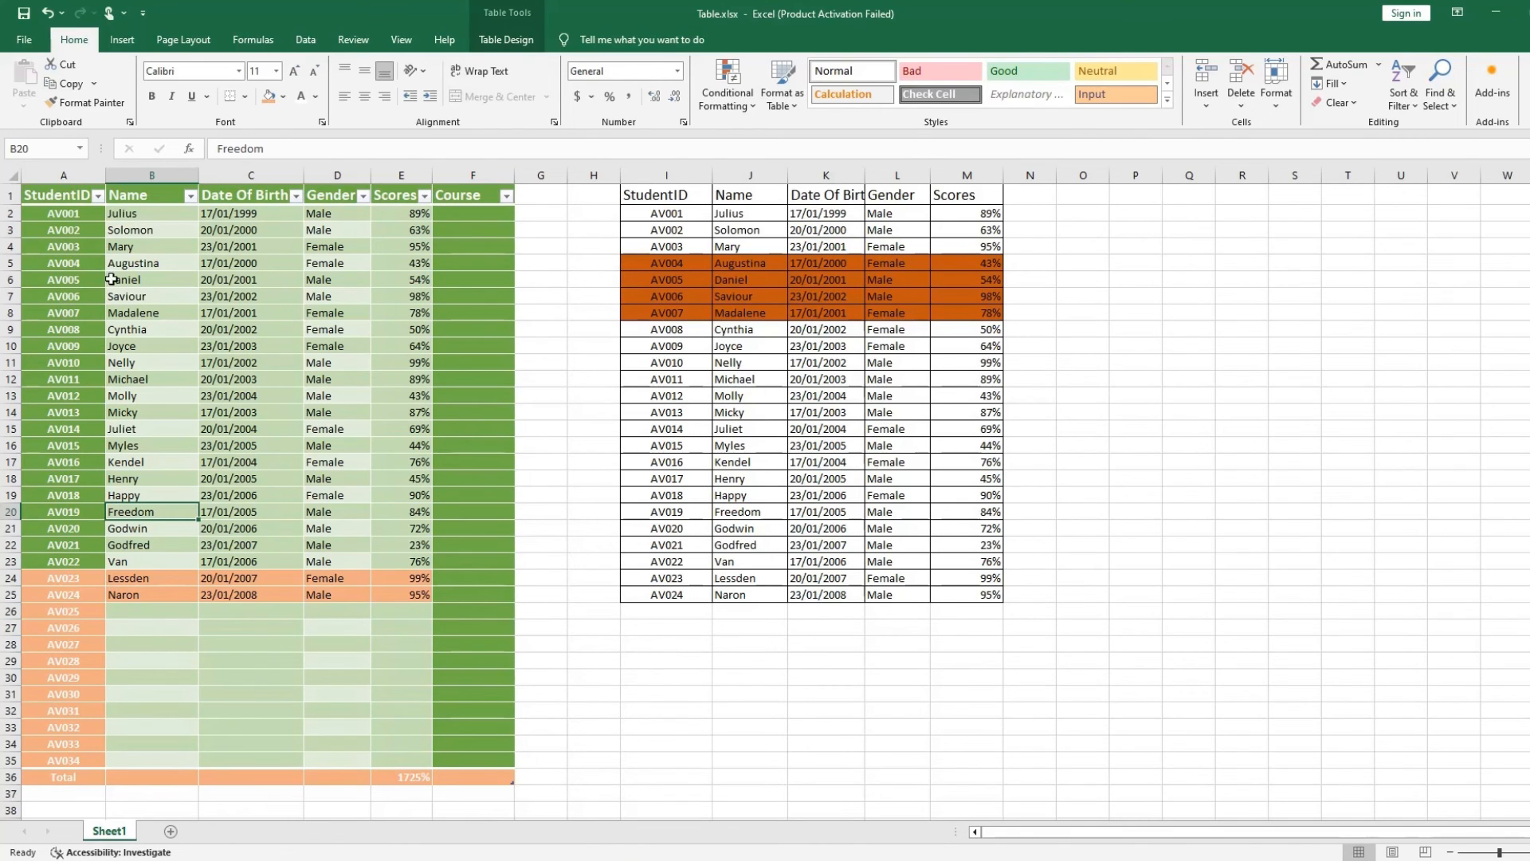
Step: Select only the StudentID data within the students table, A2:A35, and compare it with selecting only the table's row 13, A13:F13
{"action": "left_click", "coordinate": [55, 190]}
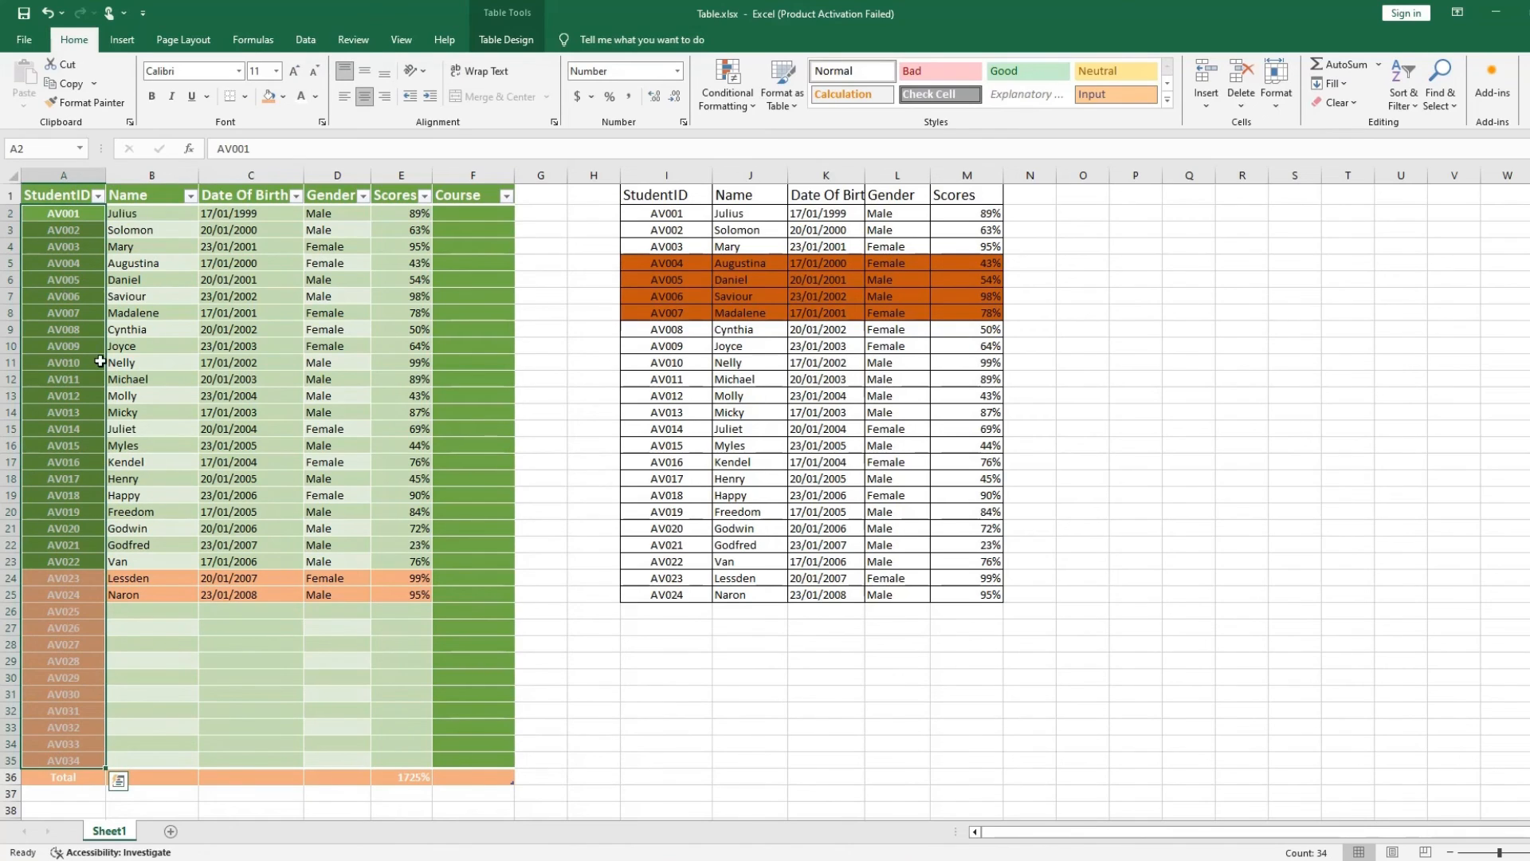
{"action": "left_click", "coordinate": [179, 443]}
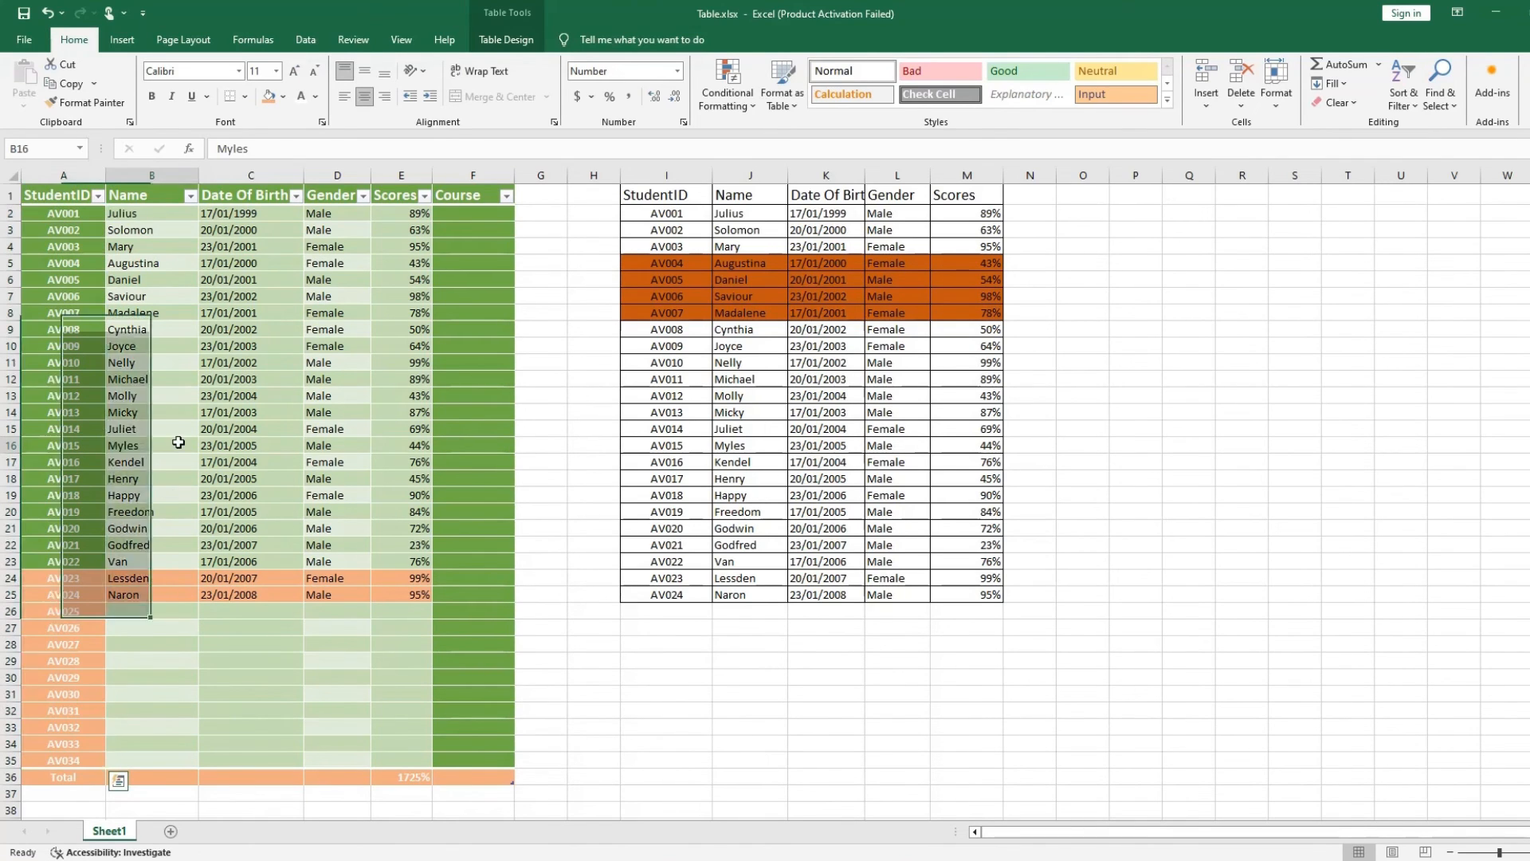
{"action": "left_click", "coordinate": [25, 392]}
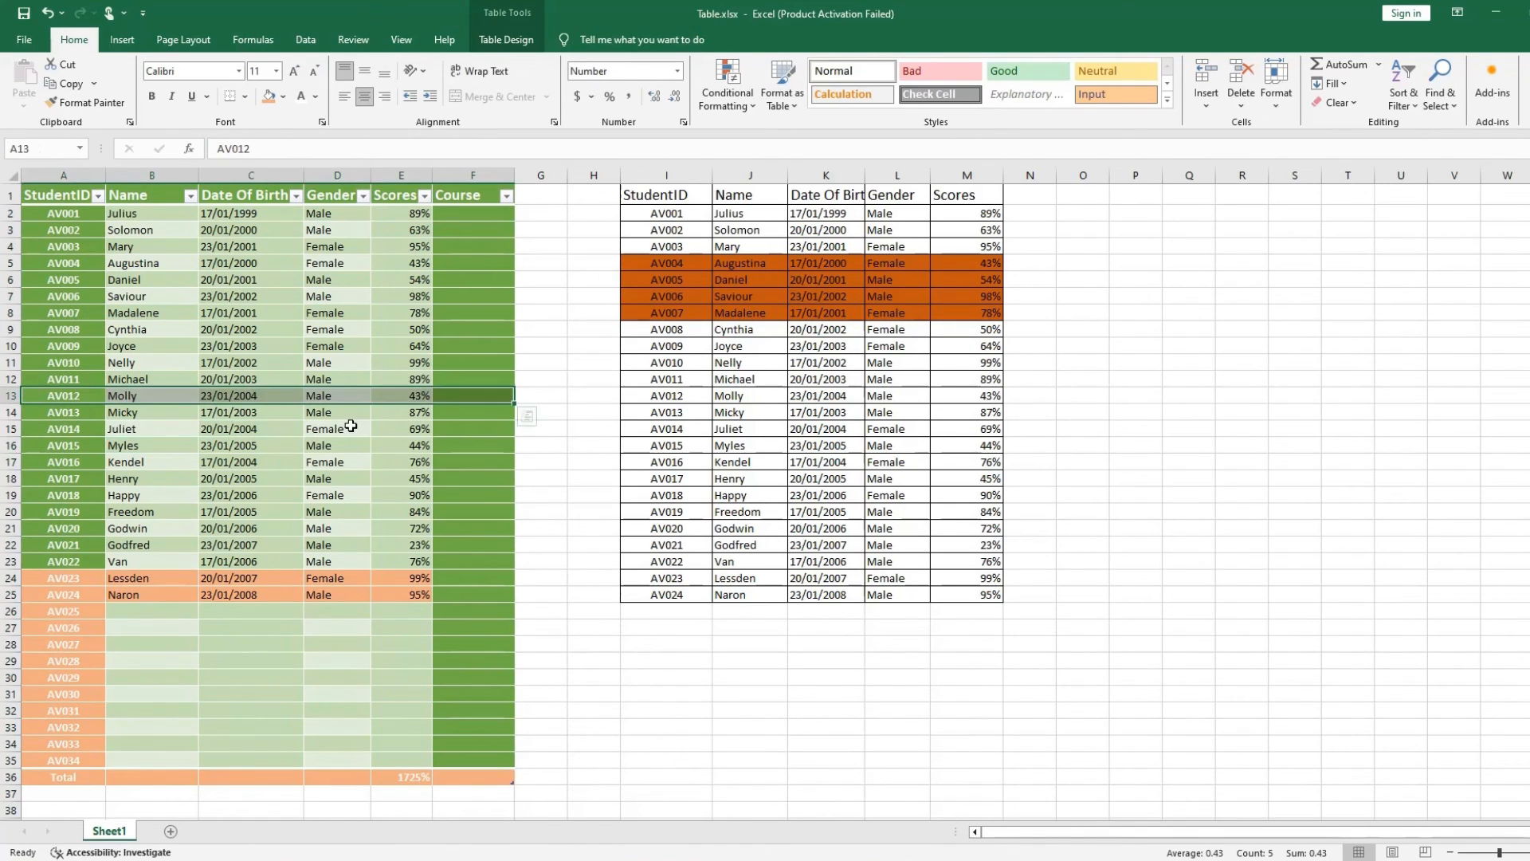
{"action": "left_click", "coordinate": [166, 382]}
{"action": "left_click", "coordinate": [291, 524]}
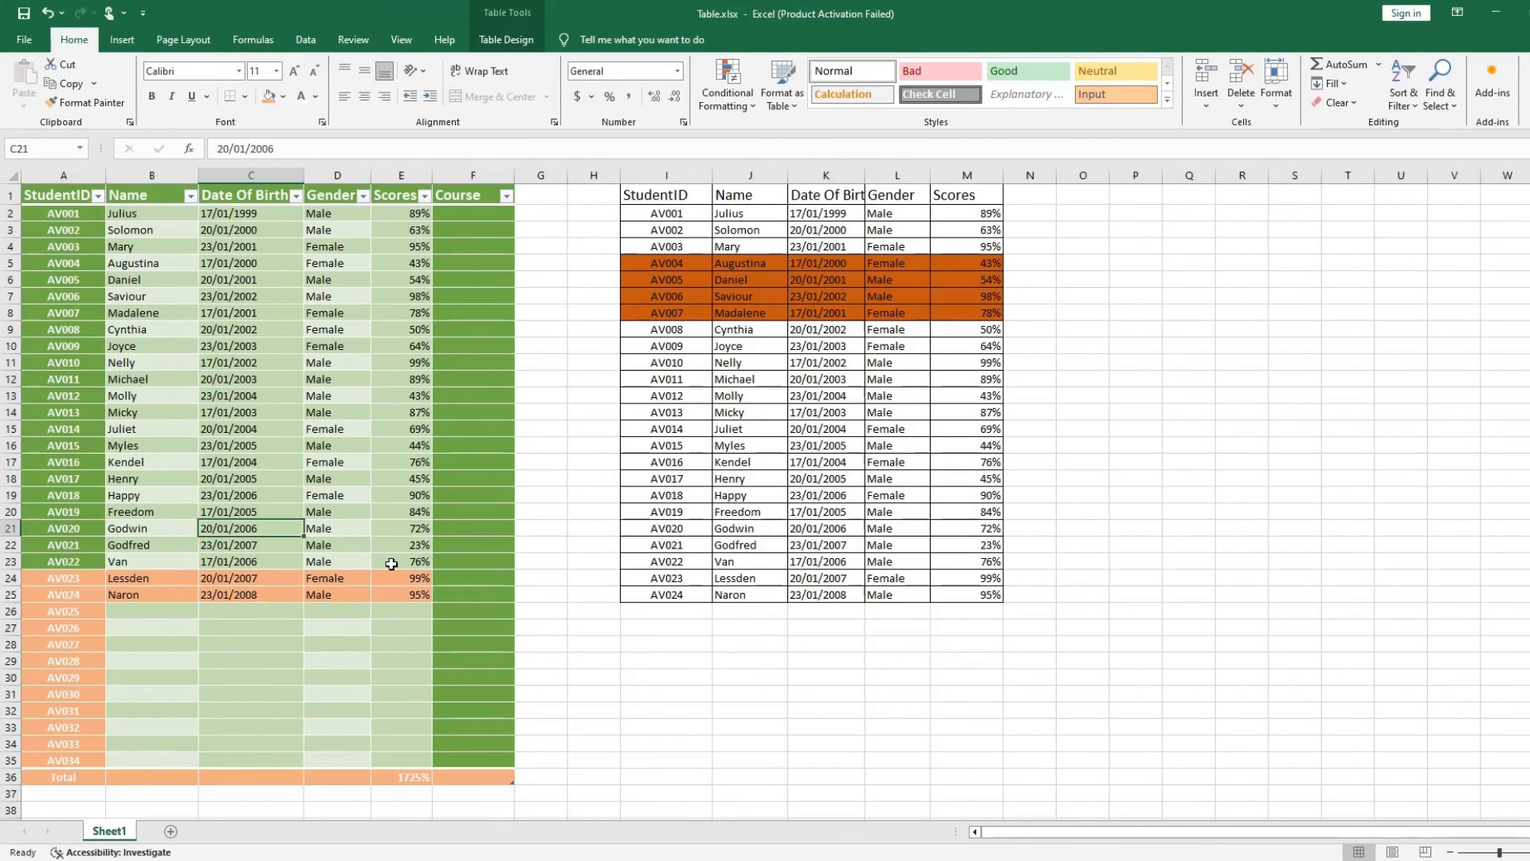
{"action": "left_click", "coordinate": [393, 565]}
{"action": "left_click", "coordinate": [451, 647]}
{"action": "left_click", "coordinate": [458, 673]}
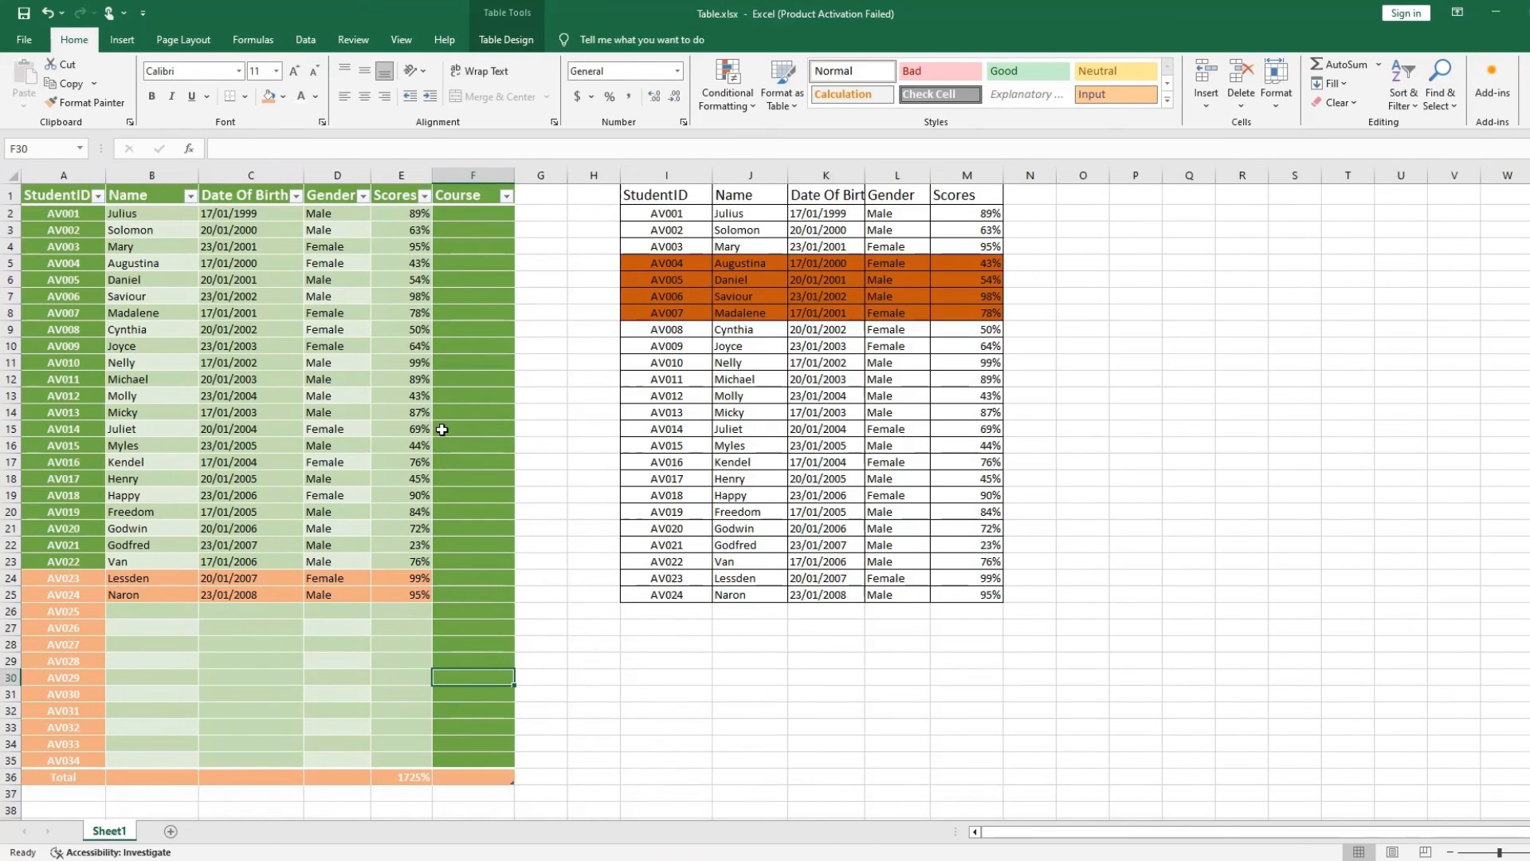
{"action": "scroll", "coordinate": [443, 430], "scroll_direction": "down", "scroll_amount": 2}
{"action": "scroll", "coordinate": [442, 429], "scroll_direction": "up", "scroll_amount": 2}
{"action": "left_click", "coordinate": [339, 431]}
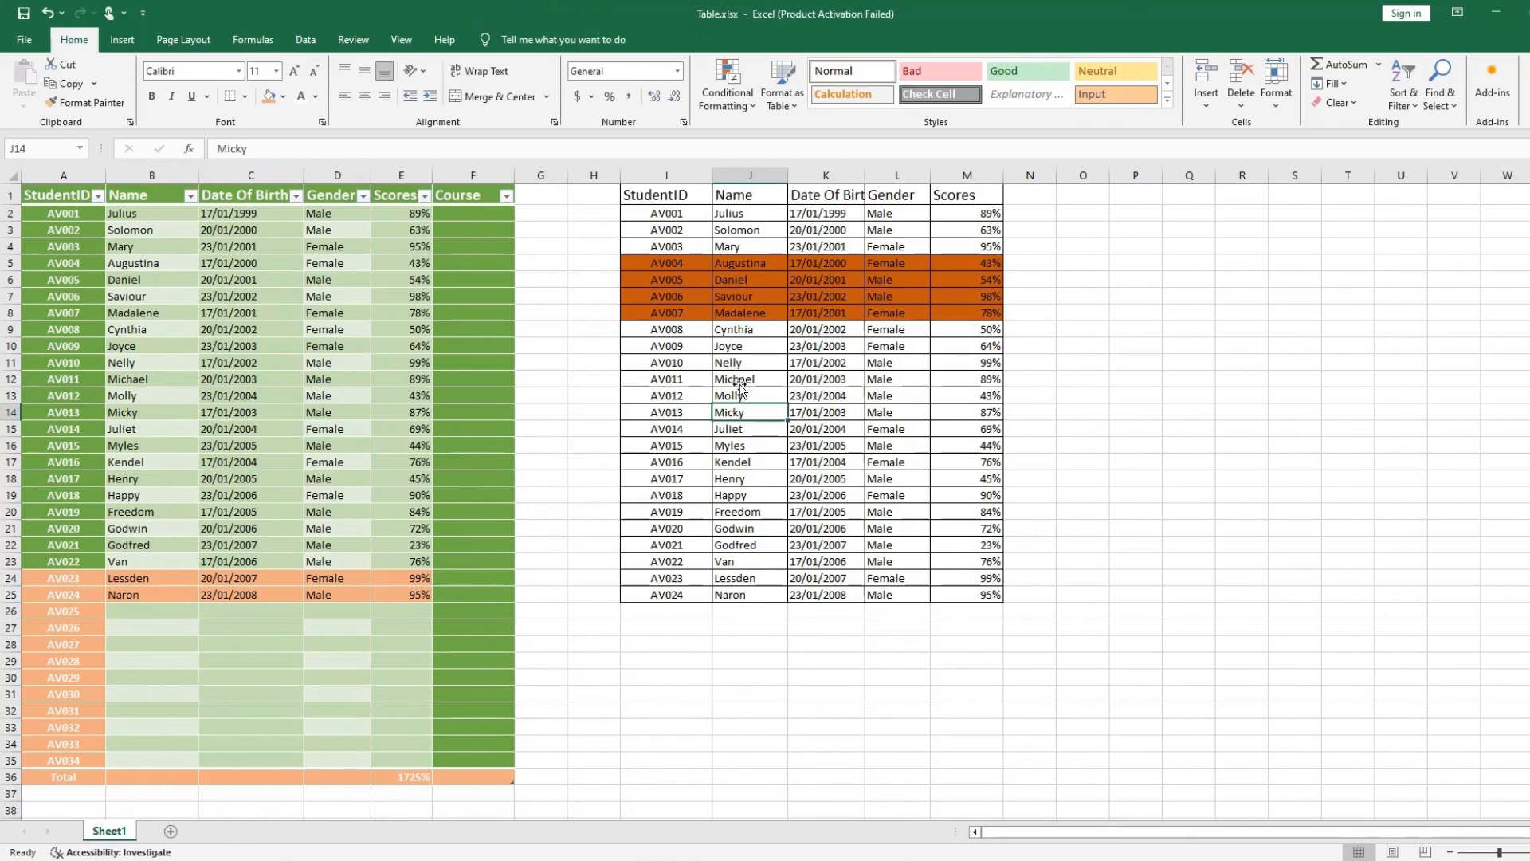
Step: Compare the bordered student range I1:M25 with the formatted students table by selecting the whole range and individual table cells
{"action": "left_click_drag", "start_coordinate": [673, 194], "coordinate": [989, 599]}
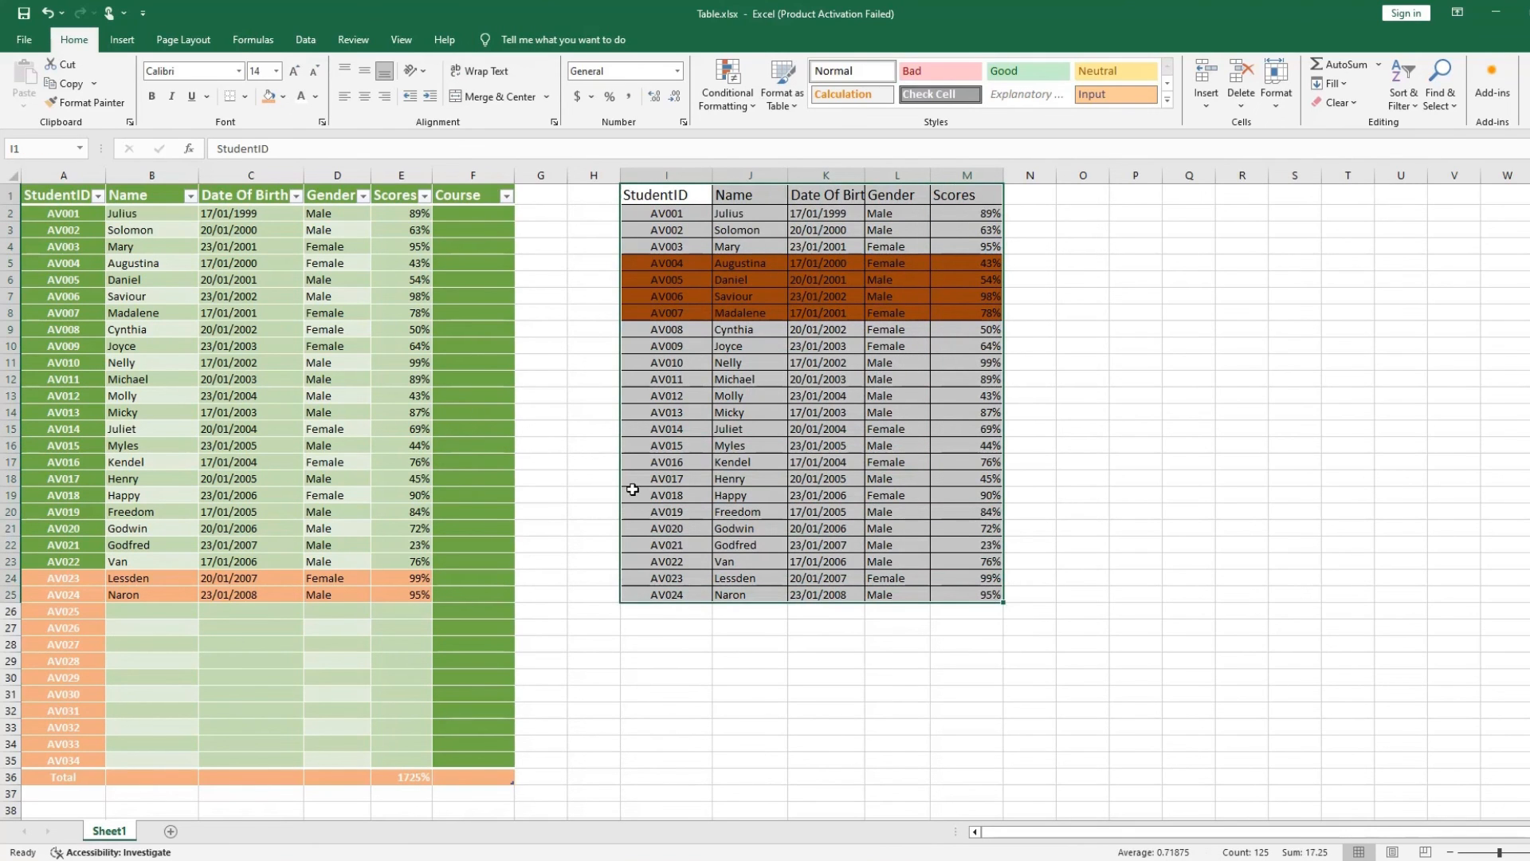
{"action": "left_click", "coordinate": [440, 565]}
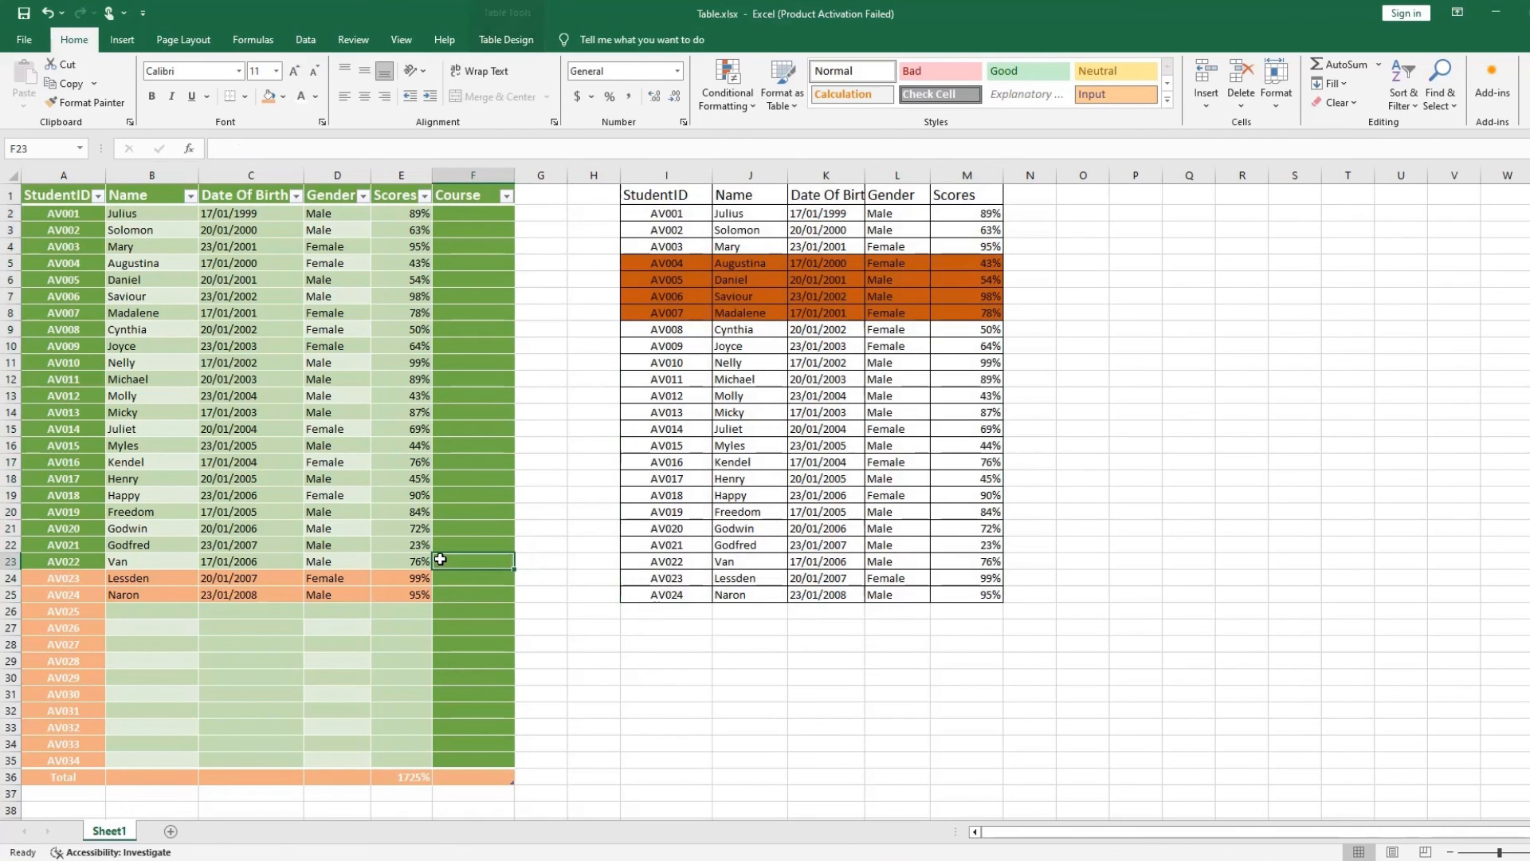
{"action": "left_click", "coordinate": [349, 346]}
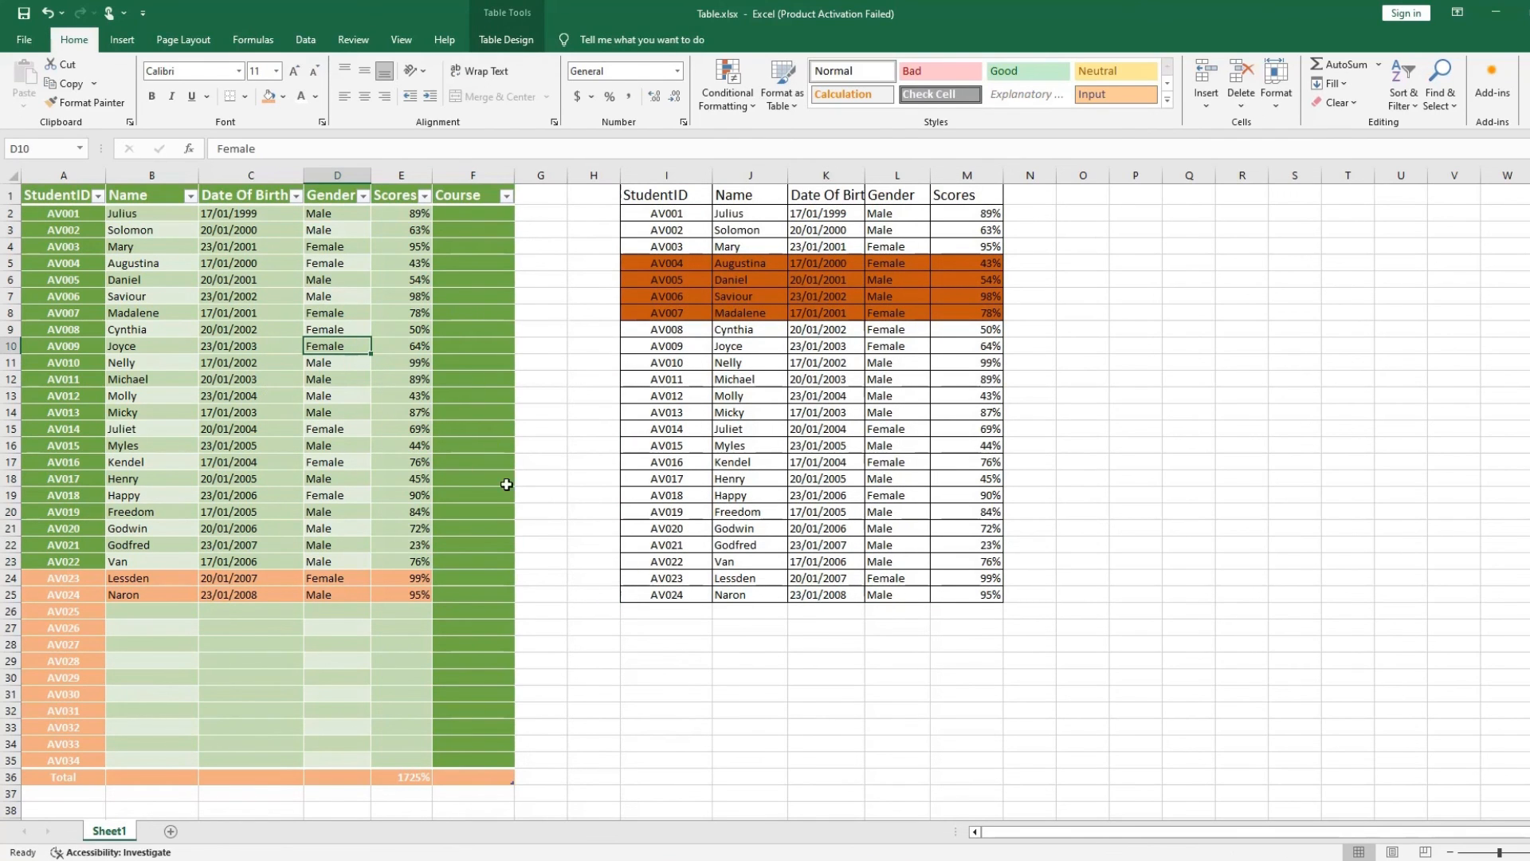
{"action": "left_click_drag", "start_coordinate": [641, 195], "coordinate": [971, 601]}
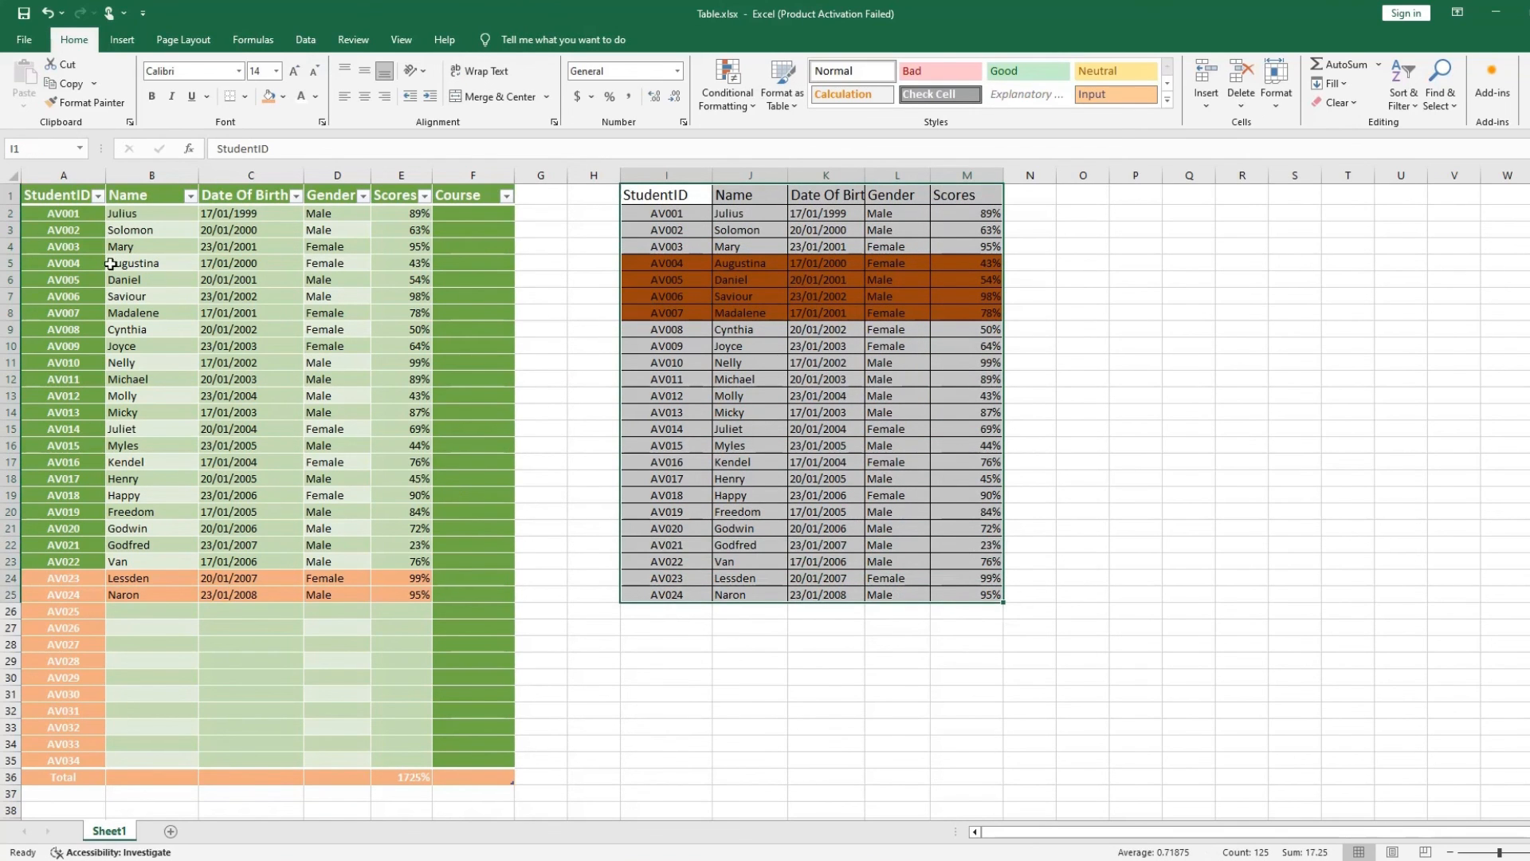